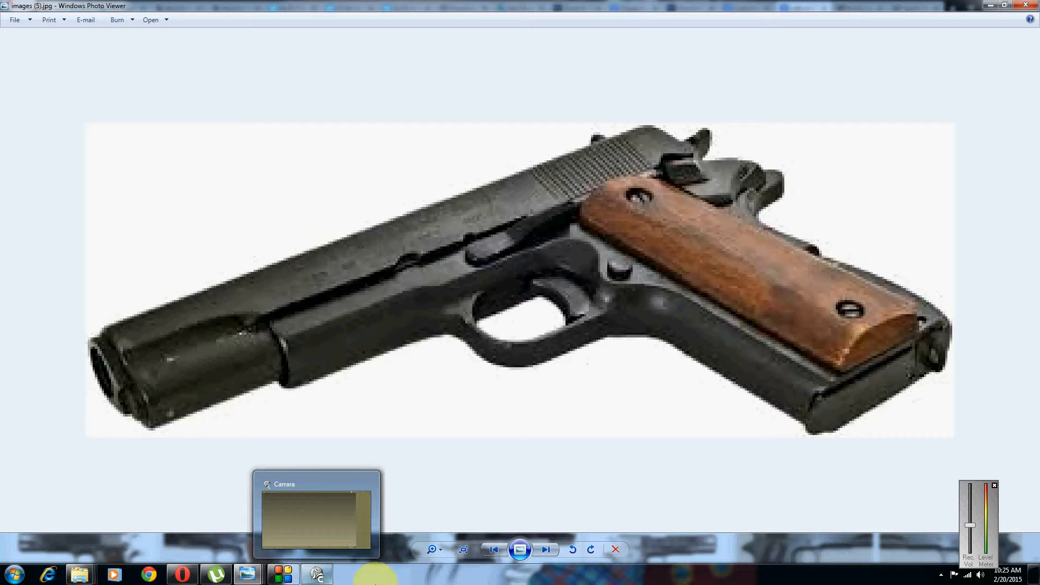
Switch to Carrara and open the scene file Colt M1911 Part 4 .car from the Colt M1911 folder
mouse_move(327, 565)
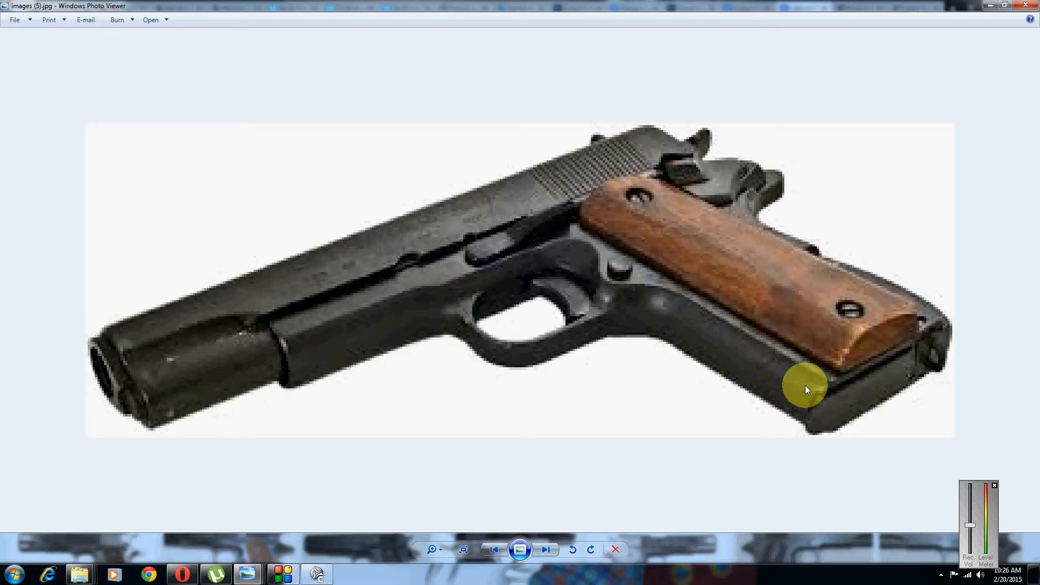
click(318, 574)
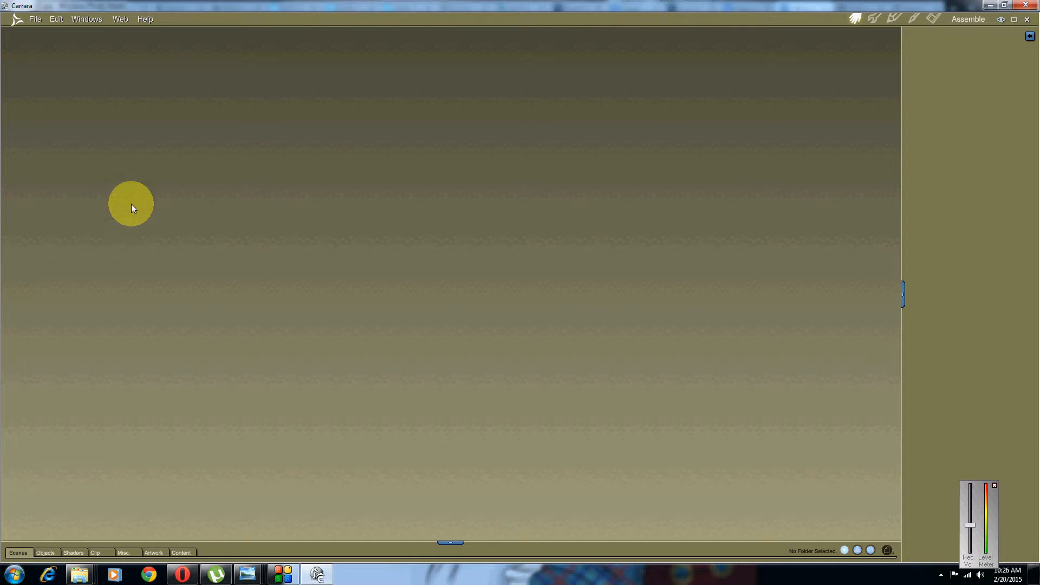
click(34, 19)
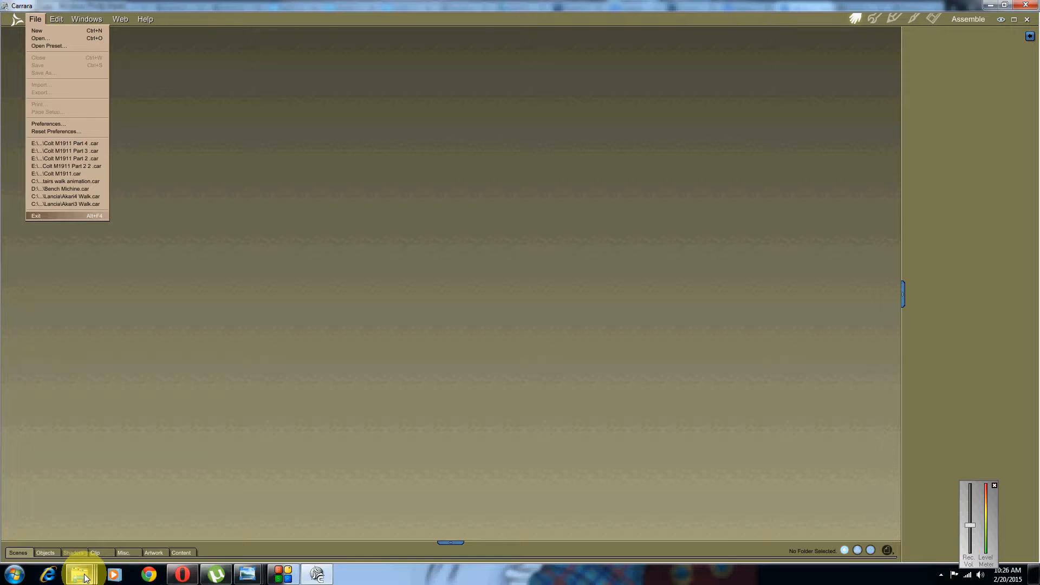
mouse_move(85, 578)
mouse_move(375, 515)
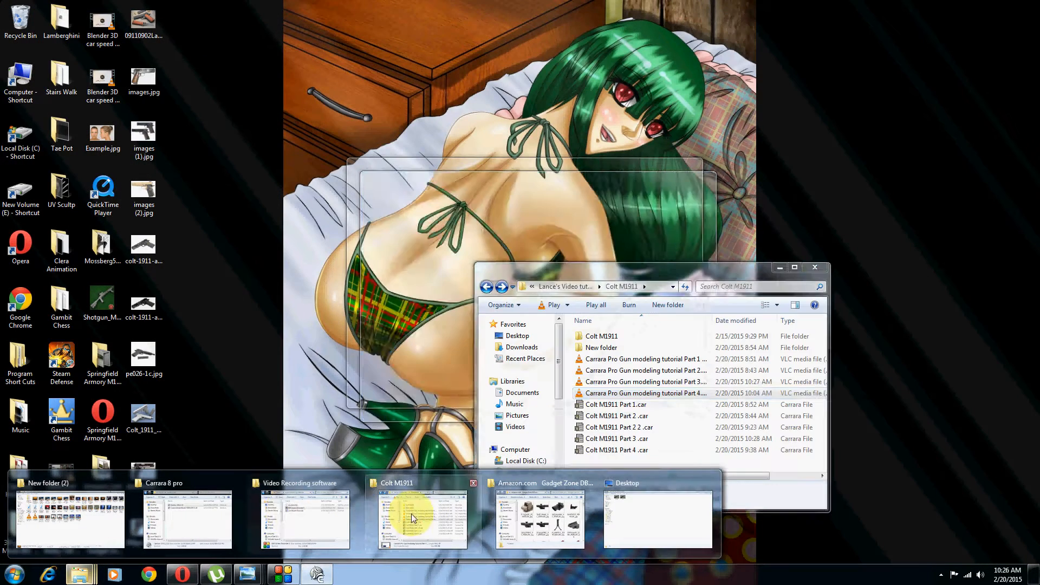
click(412, 513)
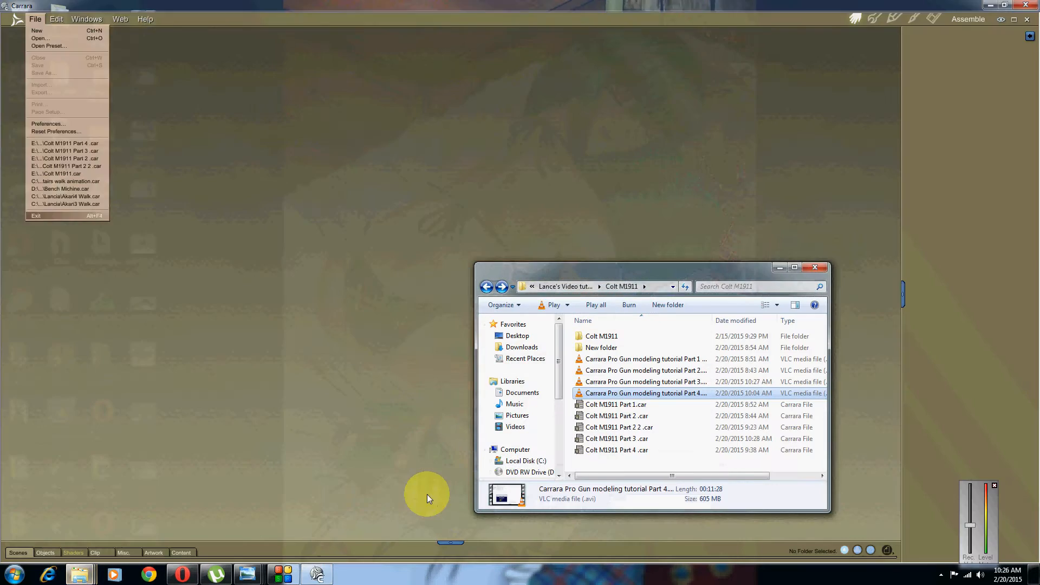
click(622, 452)
double_click(620, 450)
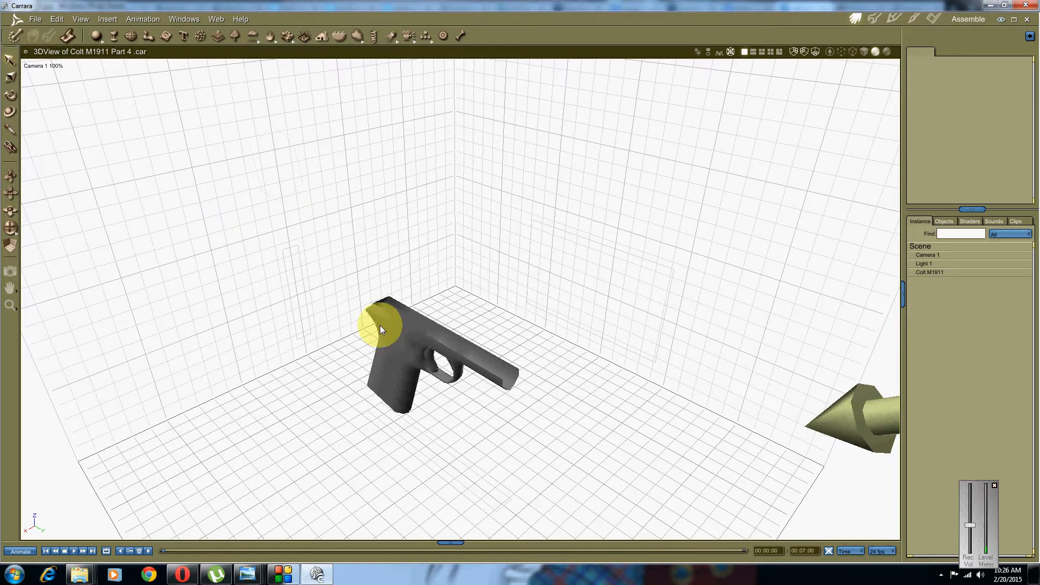
Select the Colt M1911 object in the scene and open it for vertex modelling
middle_drag(381, 329, 399, 343)
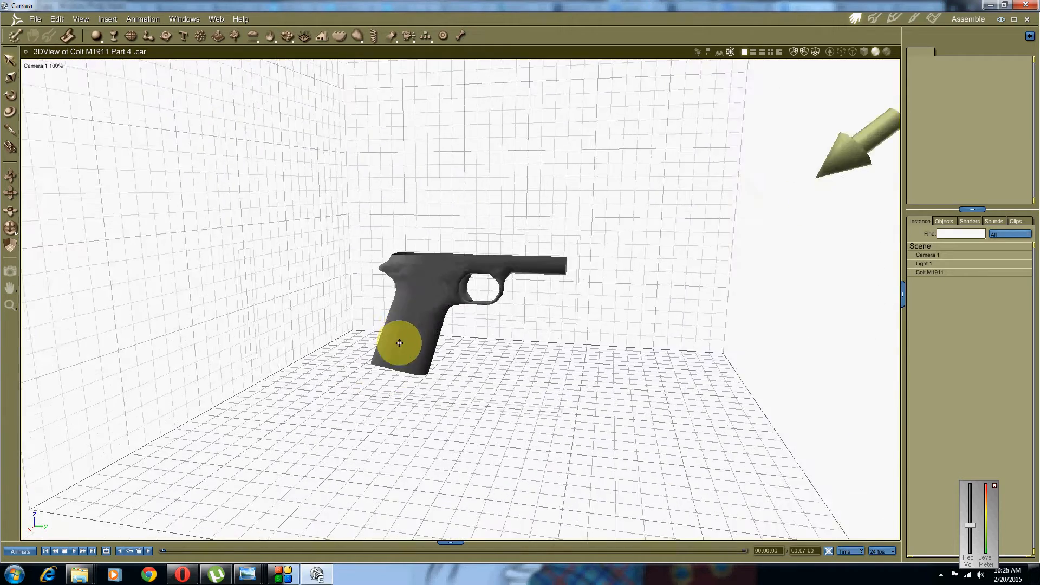
scroll(400, 343, up, 5)
click(389, 284)
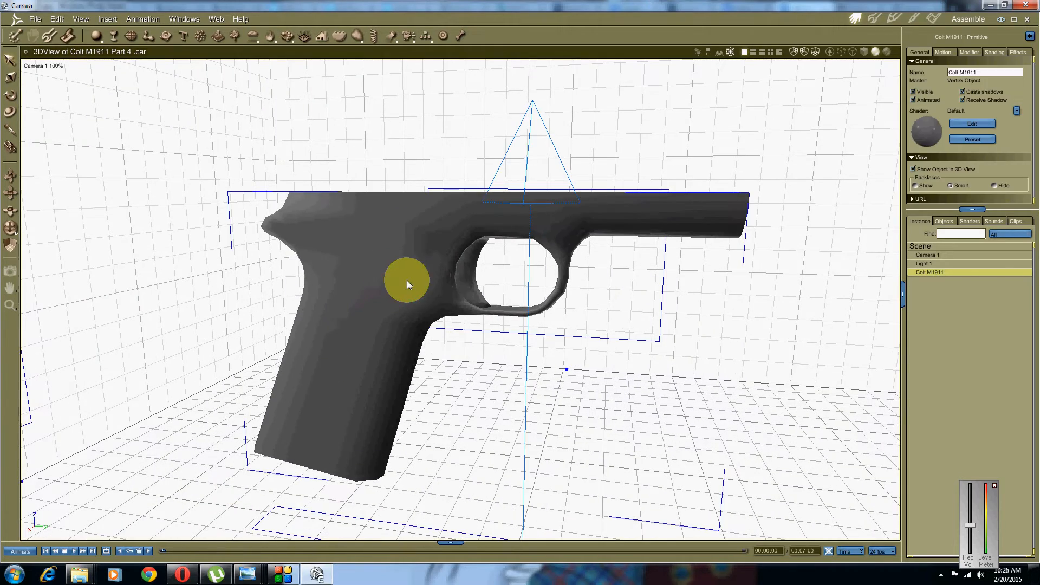
middle_drag(416, 271, 421, 265)
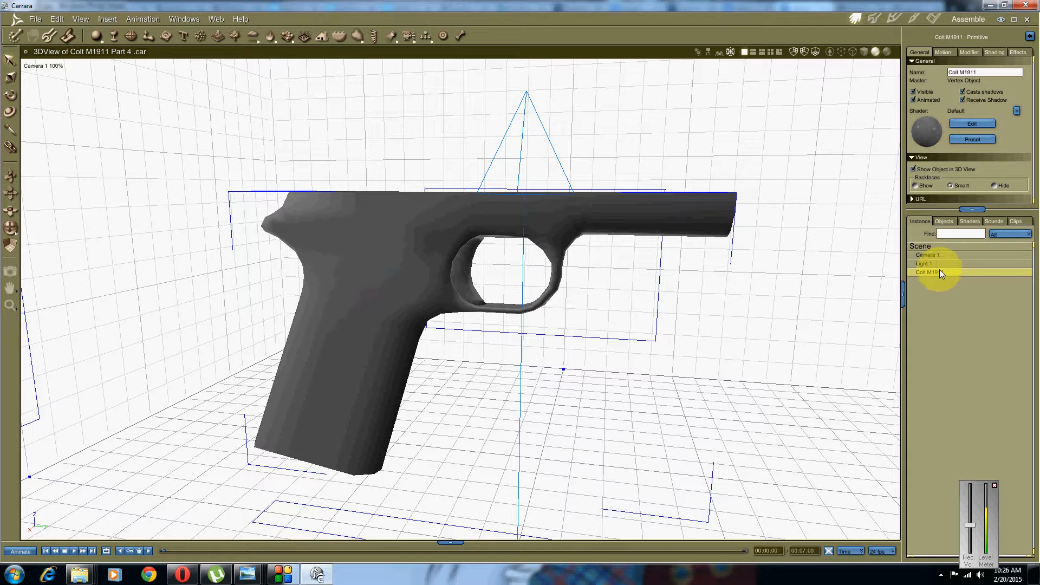
click(873, 18)
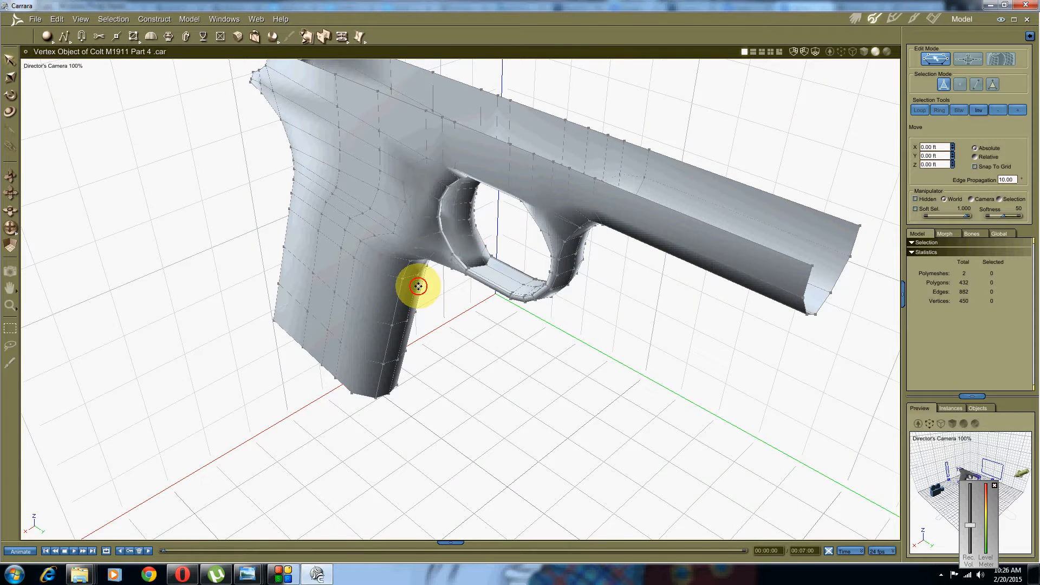
In edge selection mode, select the open edge loop at the grip's bottom and use Extract Along to add a parallel loop just above it
middle_drag(418, 286, 528, 393)
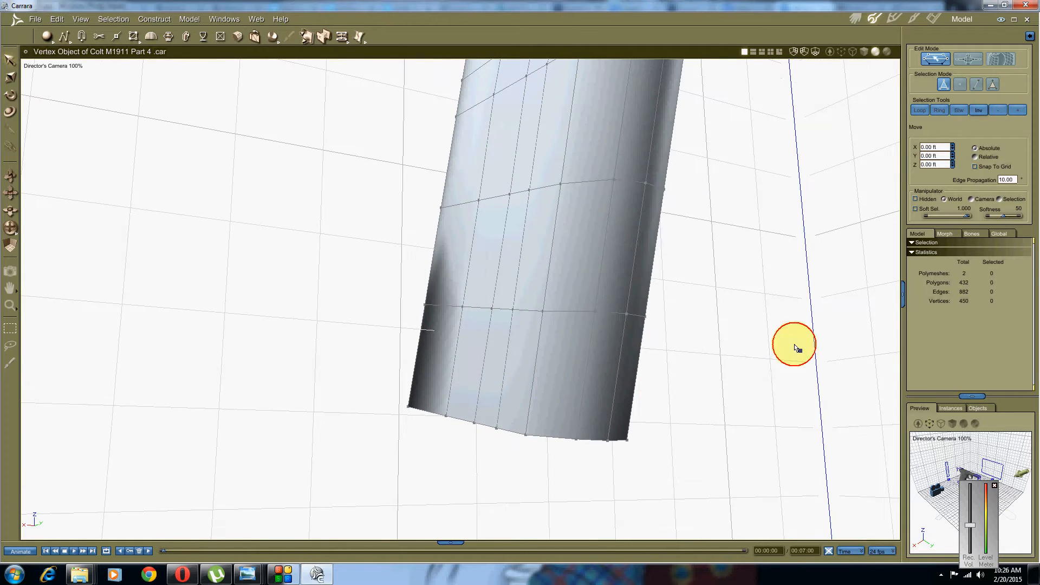
click(976, 84)
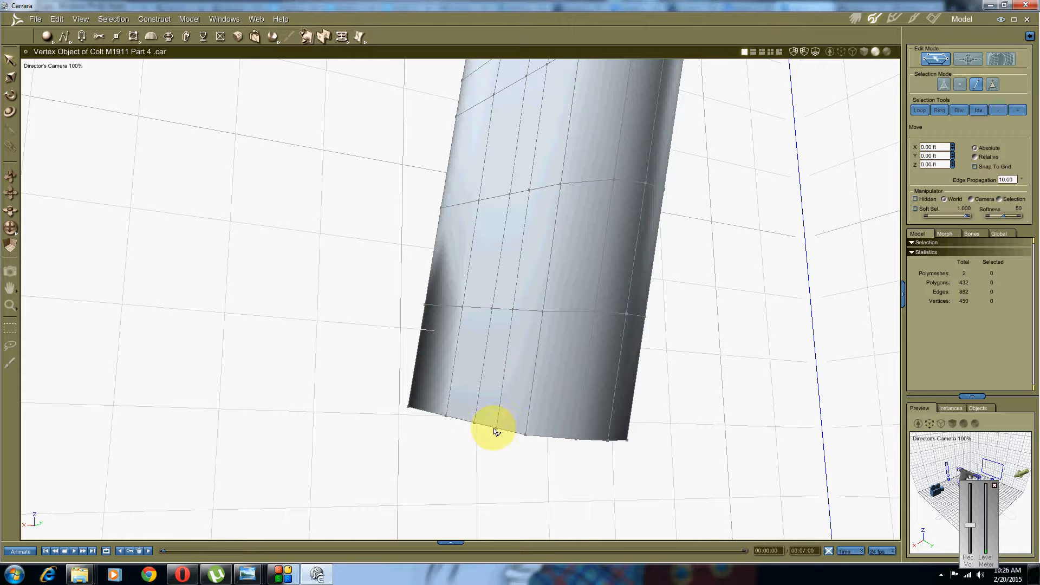
click(510, 433)
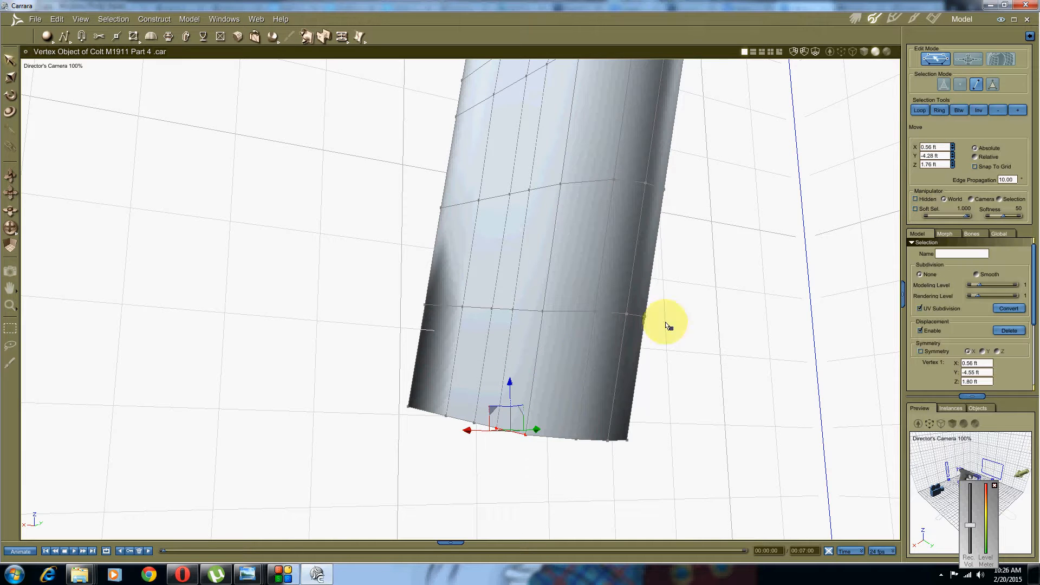
click(919, 111)
middle_drag(441, 360, 483, 371)
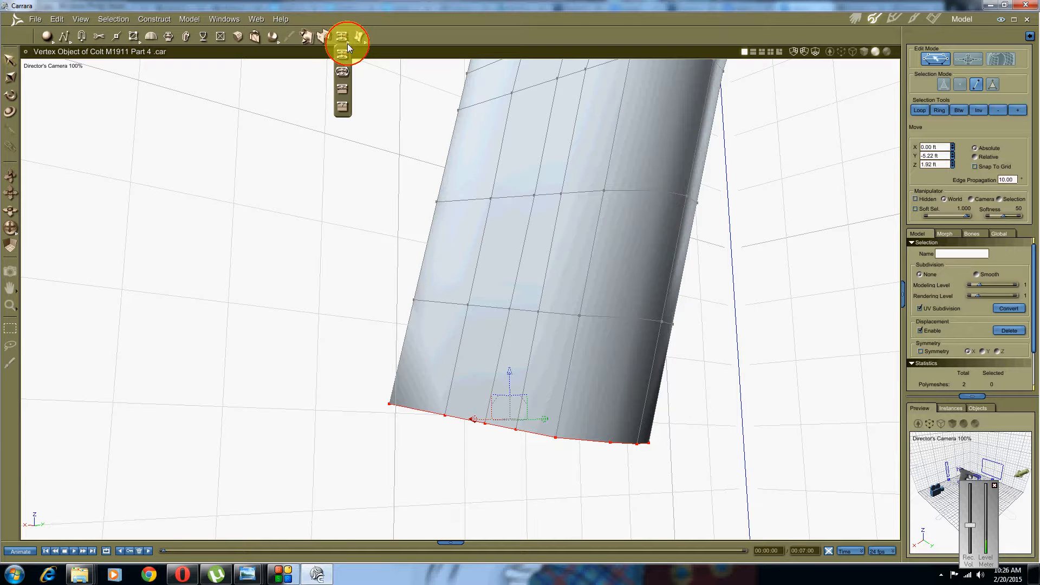
click(343, 89)
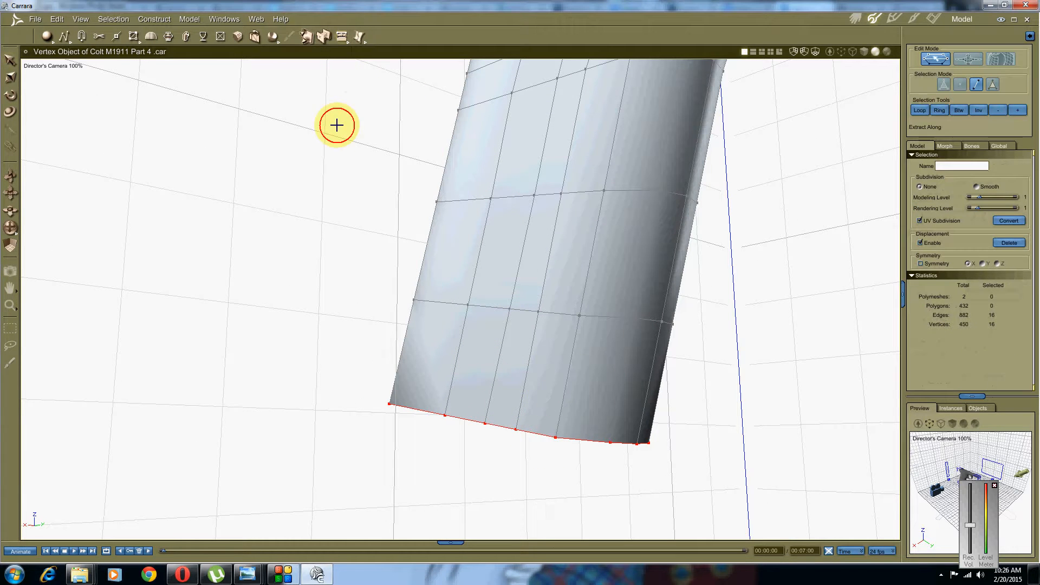
click(541, 456)
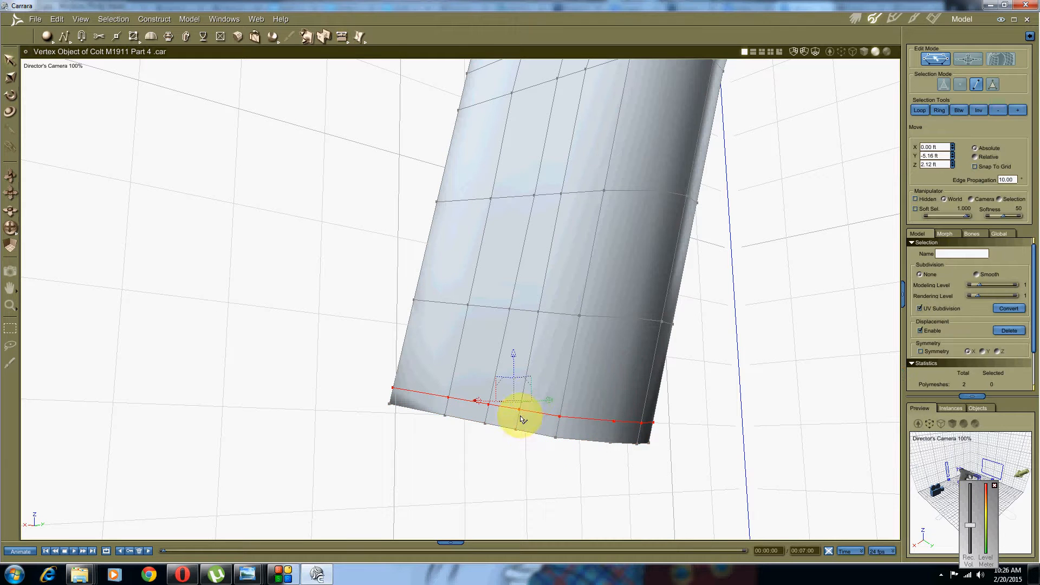
middle_drag(564, 404, 522, 413)
click(652, 413)
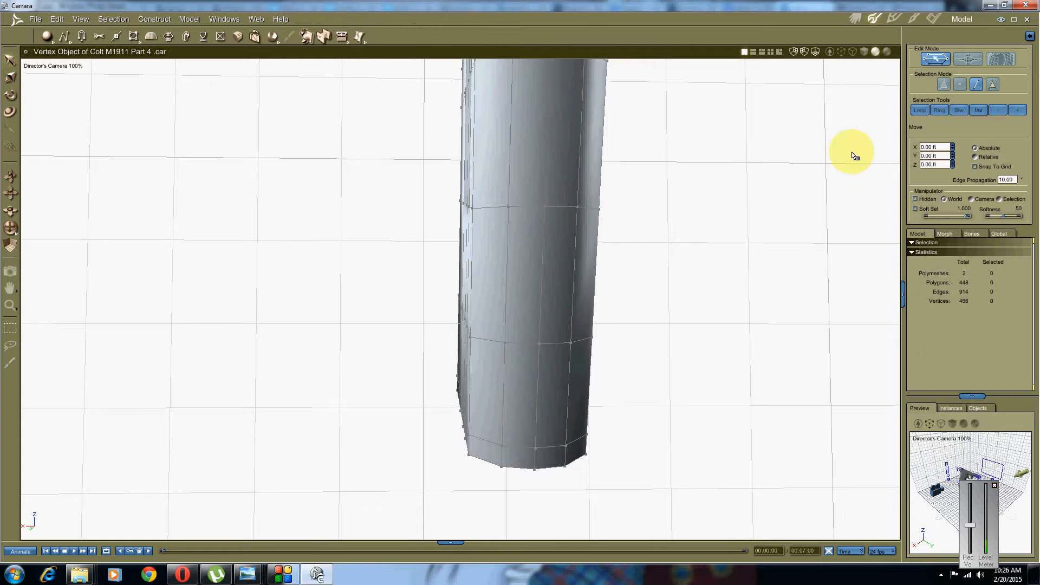
Select the two vertical edge lines at the lower front of the grip and use Extract Along to add parallel edges outside them
click(504, 368)
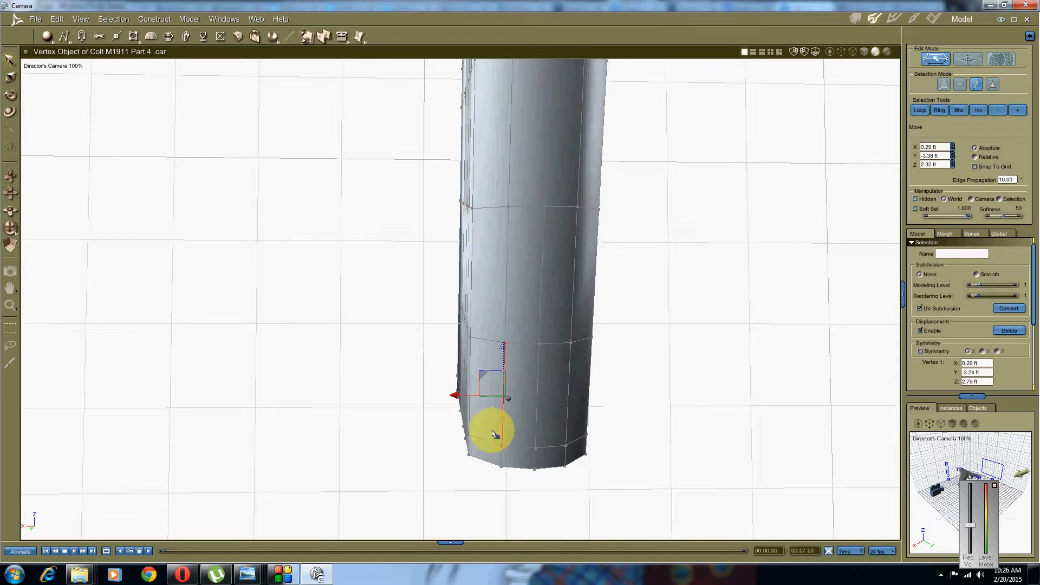
shift+click(503, 459)
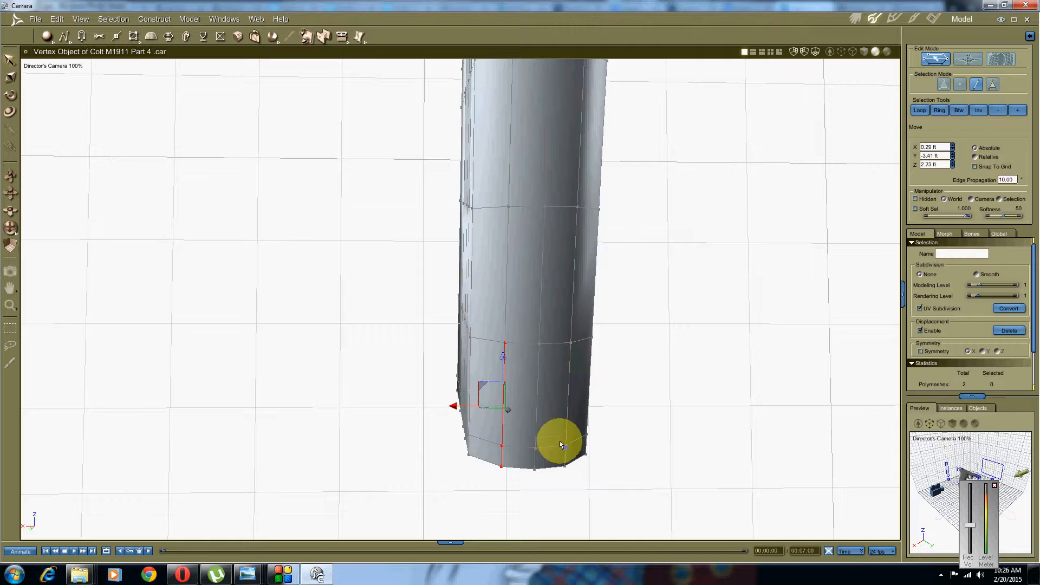
shift+click(565, 454)
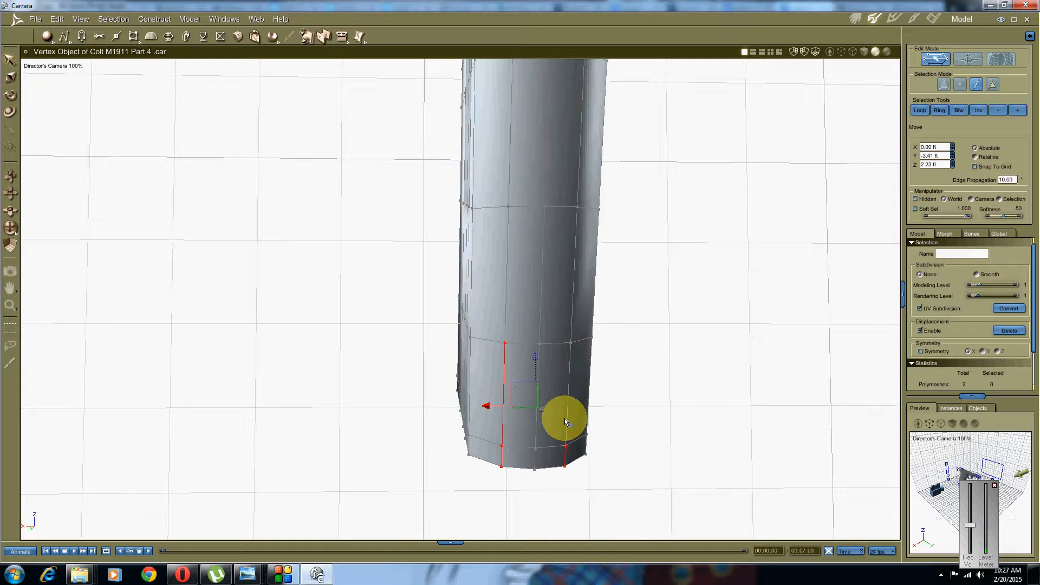
middle_drag(460, 348, 421, 365)
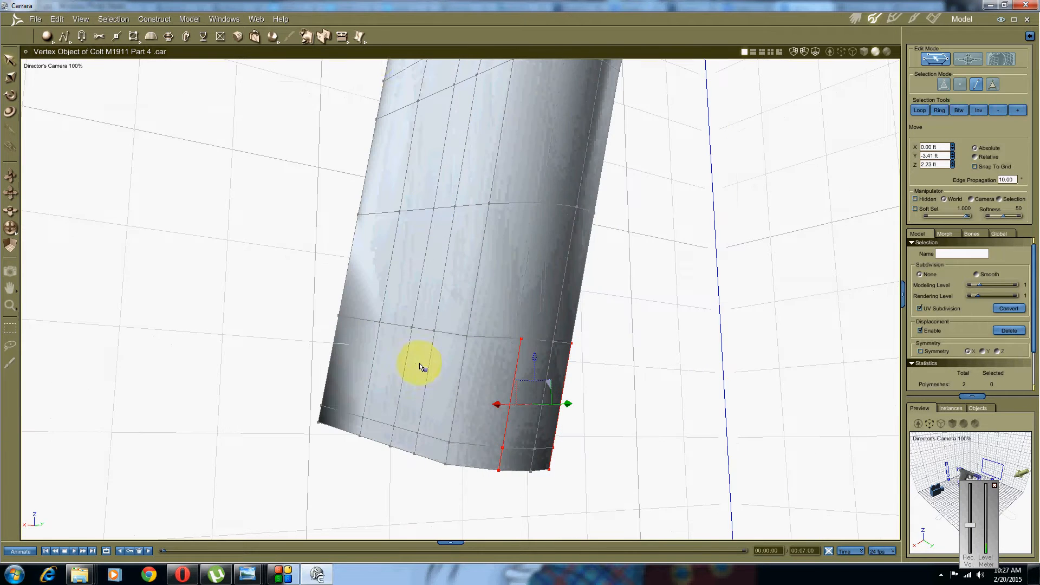
drag(343, 38, 339, 80)
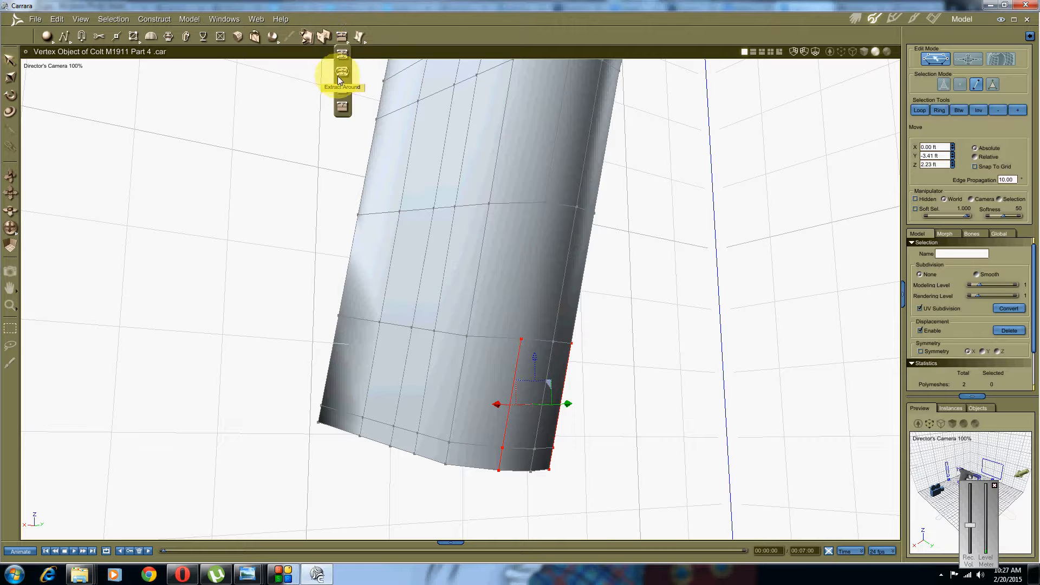
click(340, 91)
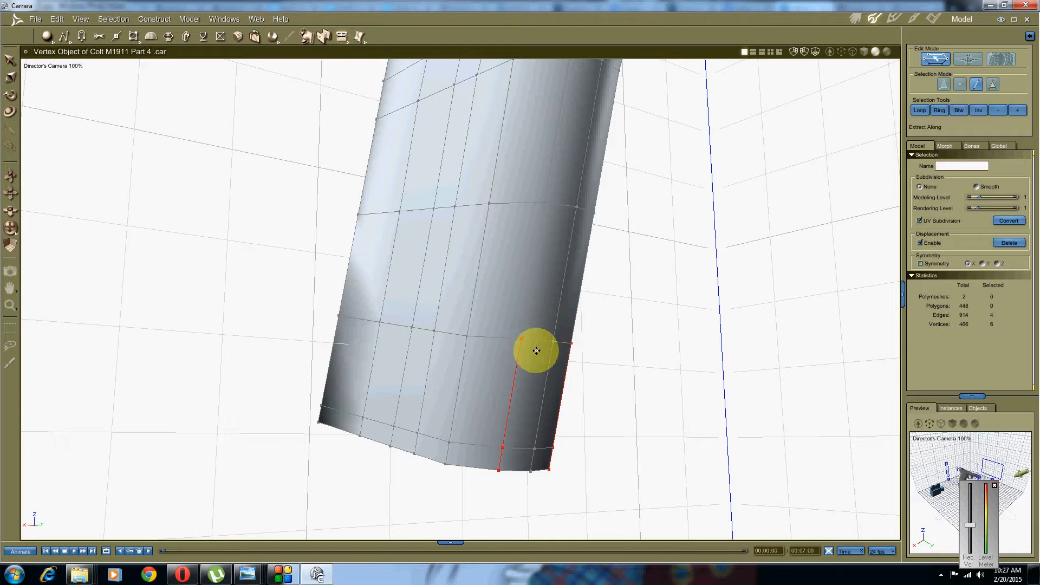
middle_drag(537, 350, 503, 348)
drag(504, 359, 495, 283)
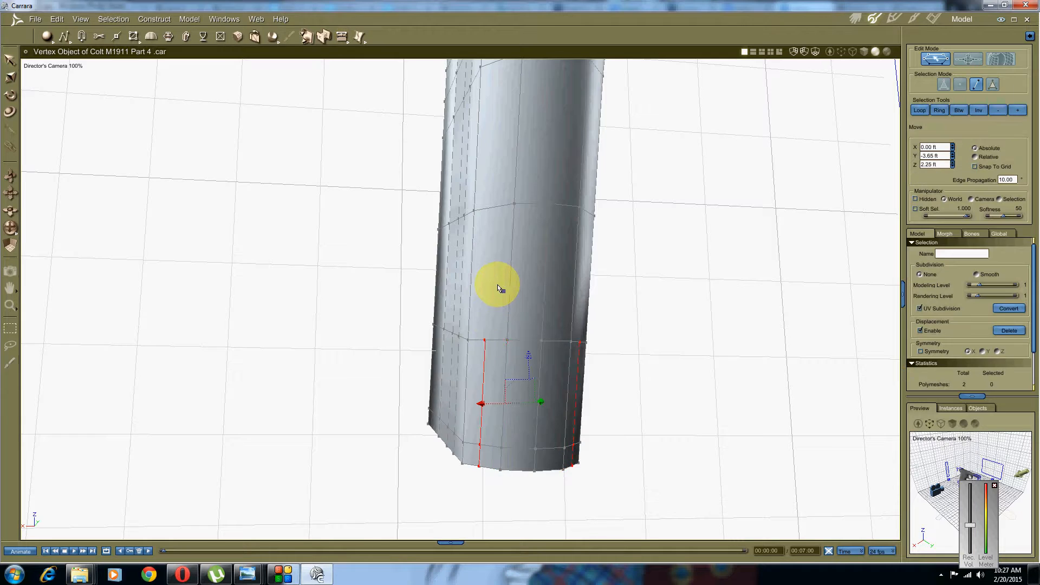
mouse_move(372, 414)
middle_down()
mouse_move(406, 344)
mouse_move(390, 394)
mouse_move(359, 415)
middle_up()
middle_drag(442, 409, 599, 421)
click(659, 370)
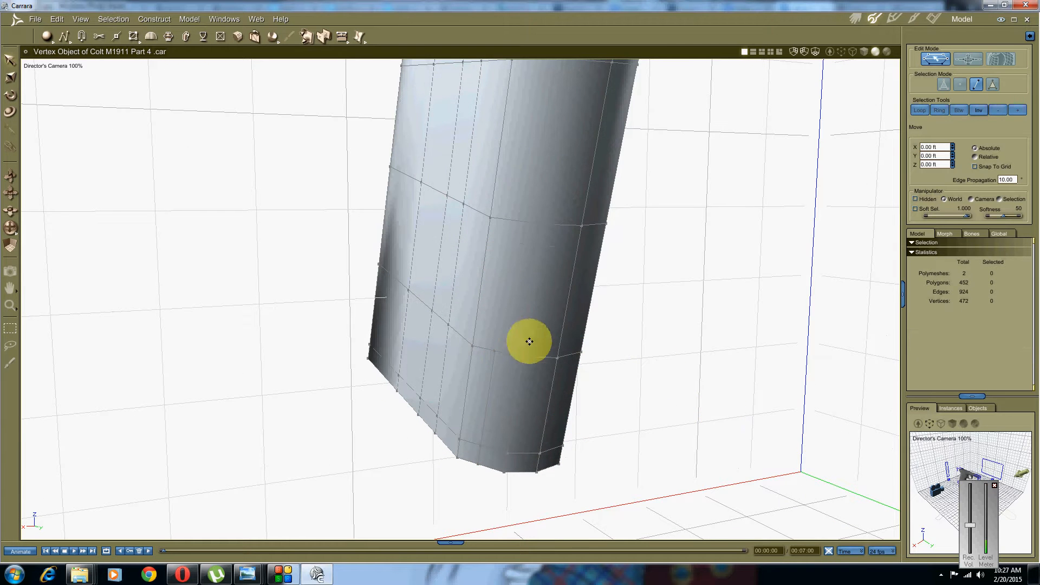
Try Extract Along on the two middle horizontal edges across the lower front of the grip
middle_drag(529, 342, 469, 341)
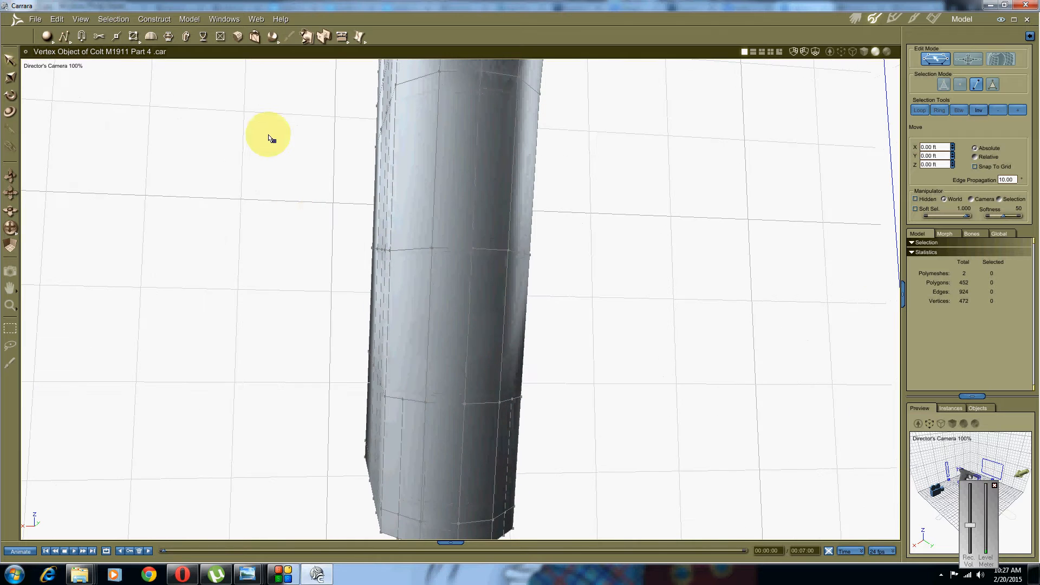
click(449, 404)
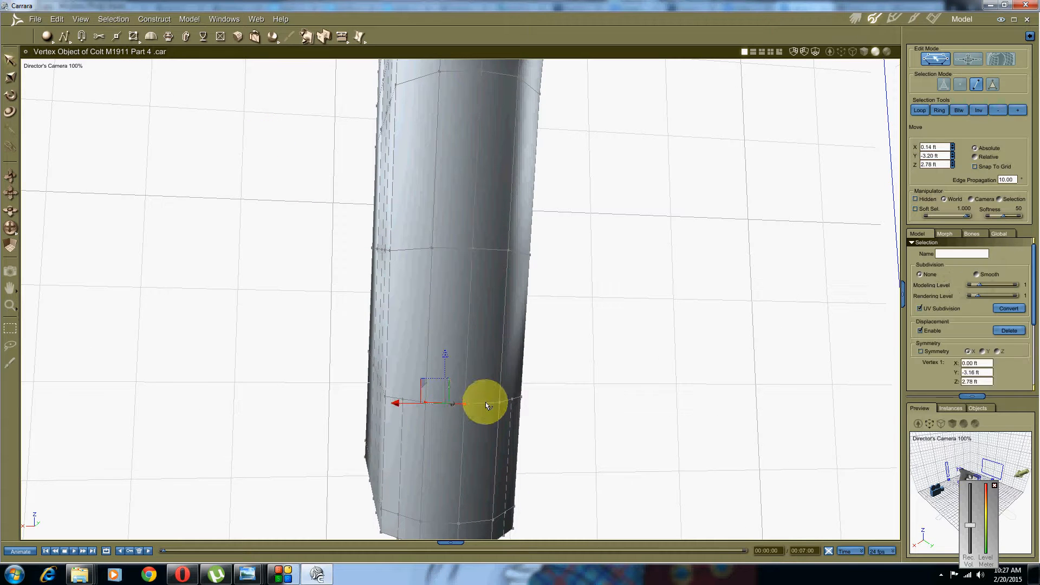
click(347, 35)
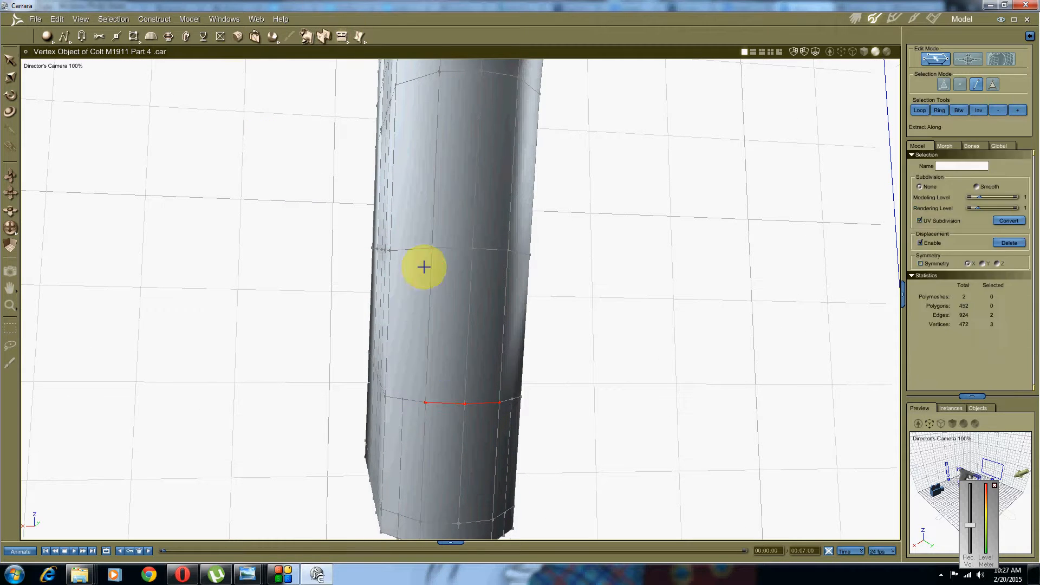
click(446, 448)
click(612, 374)
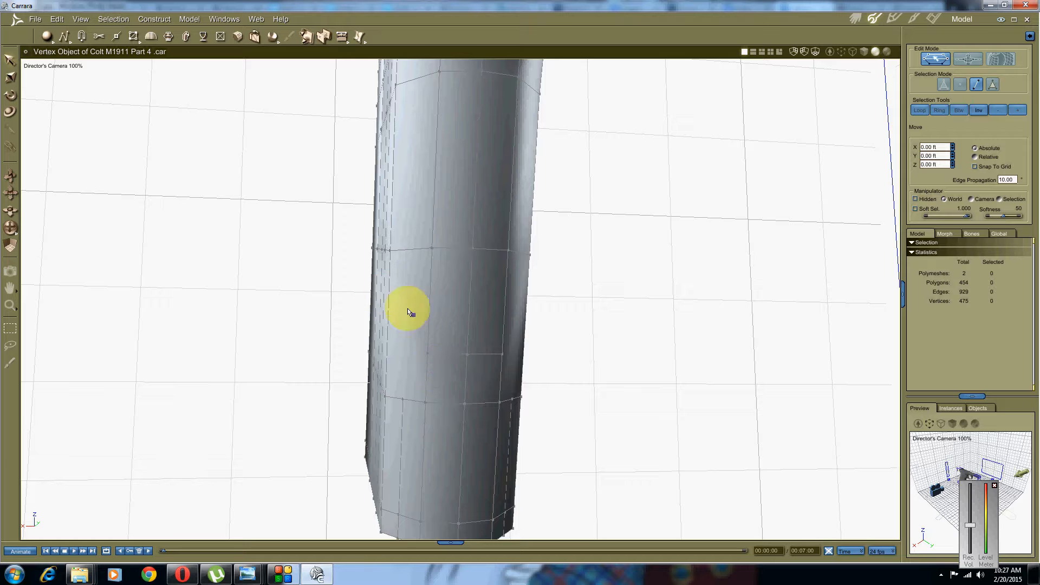
click(454, 354)
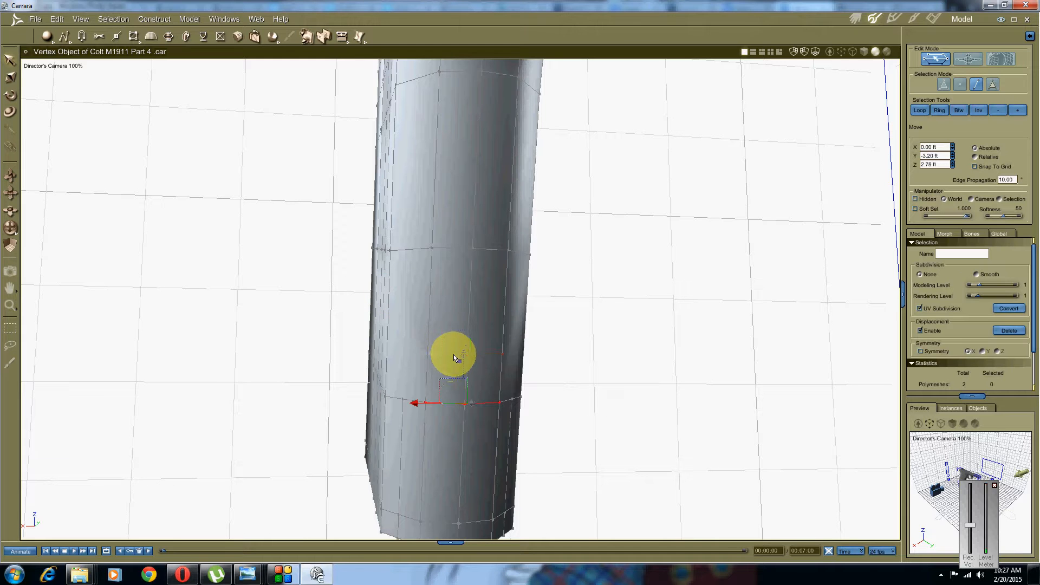
click(441, 402)
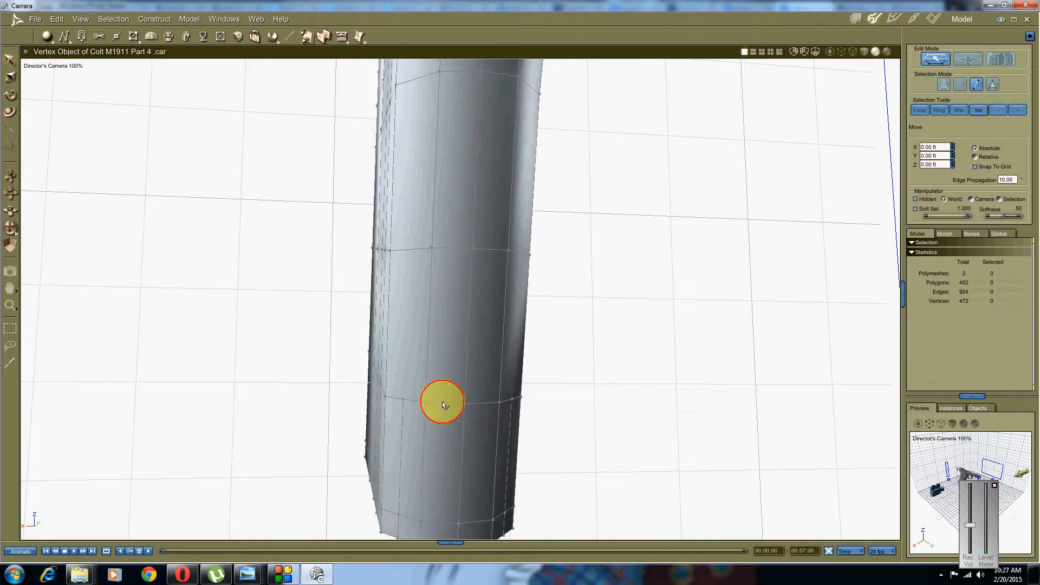
Try Extract Along on the four horizontal edges across the lower front of the grip
click(432, 405)
click(496, 406)
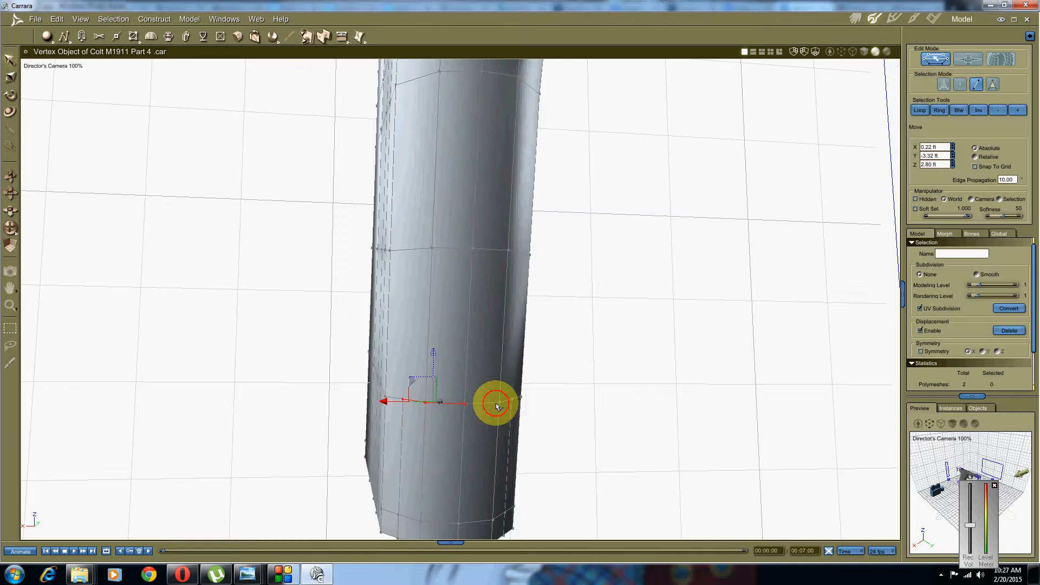
shift+click(488, 405)
shift+click(506, 403)
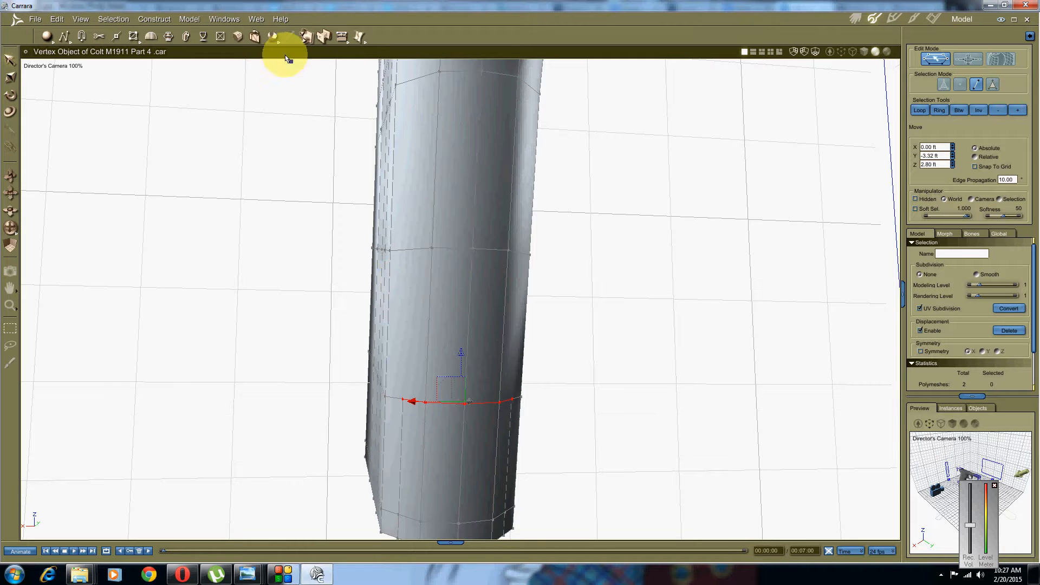
click(342, 37)
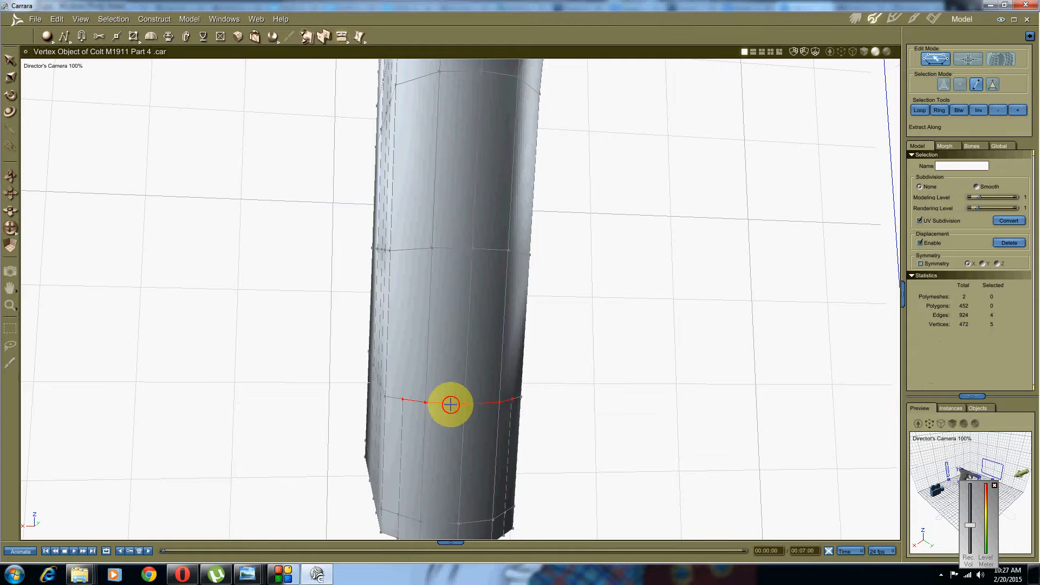
drag(451, 404, 450, 426)
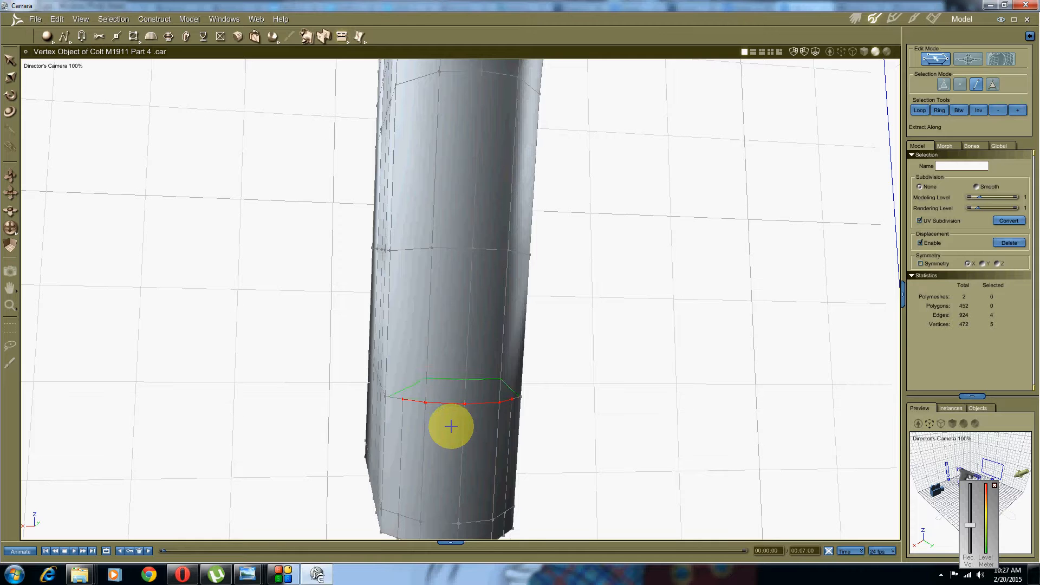
click(449, 460)
key(ctrl+z)
key(ctrl+z)
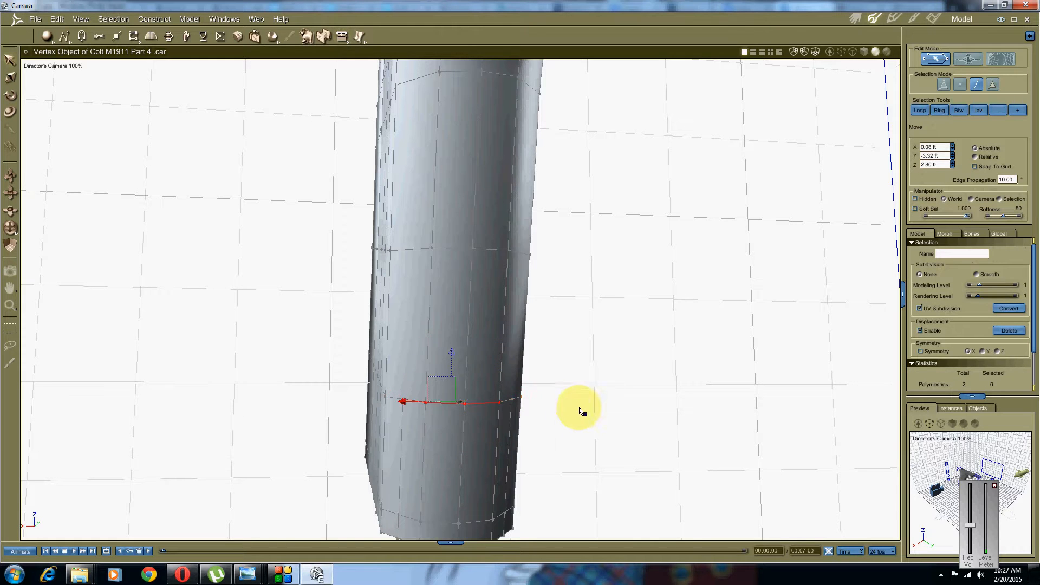
Select all six horizontal edges wrapping around the lower front of the grip and use Extract Along to add a parallel row above them
click(530, 409)
click(395, 399)
shift+click(419, 401)
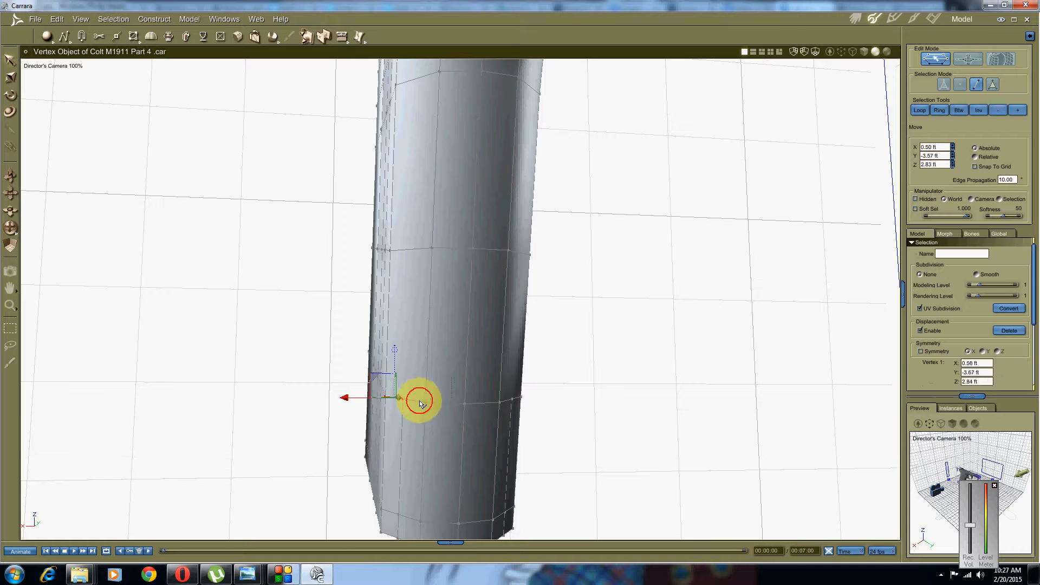
shift+click(448, 403)
middle_drag(447, 396, 476, 406)
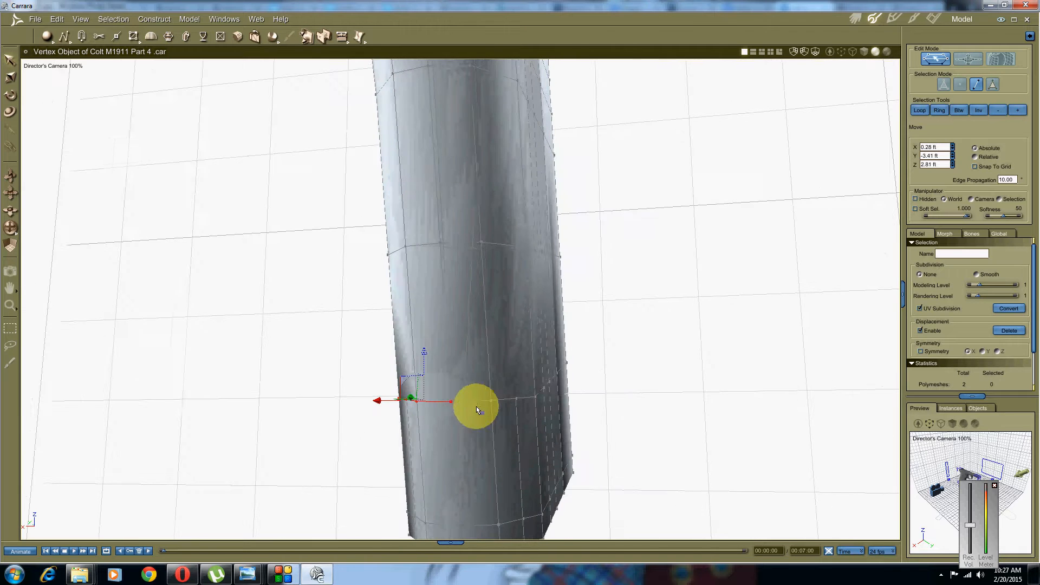
shift+click(477, 402)
shift+click(526, 398)
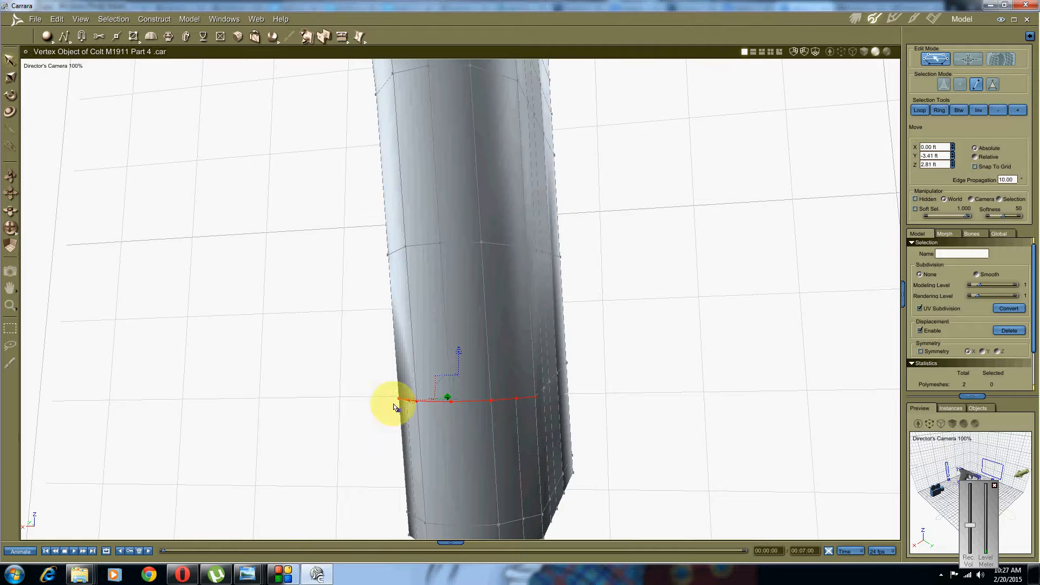
middle_drag(306, 420, 358, 416)
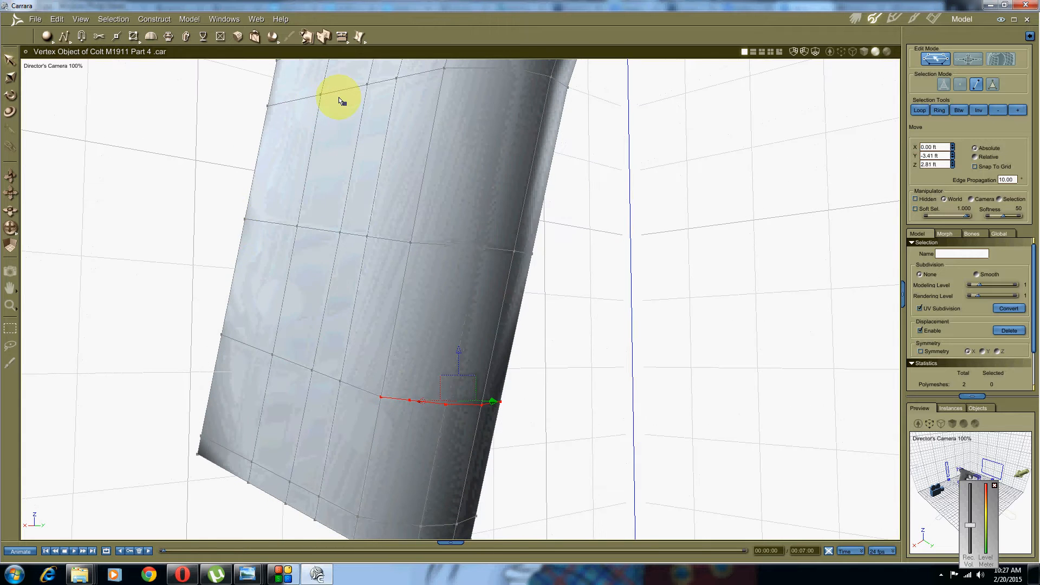
click(342, 36)
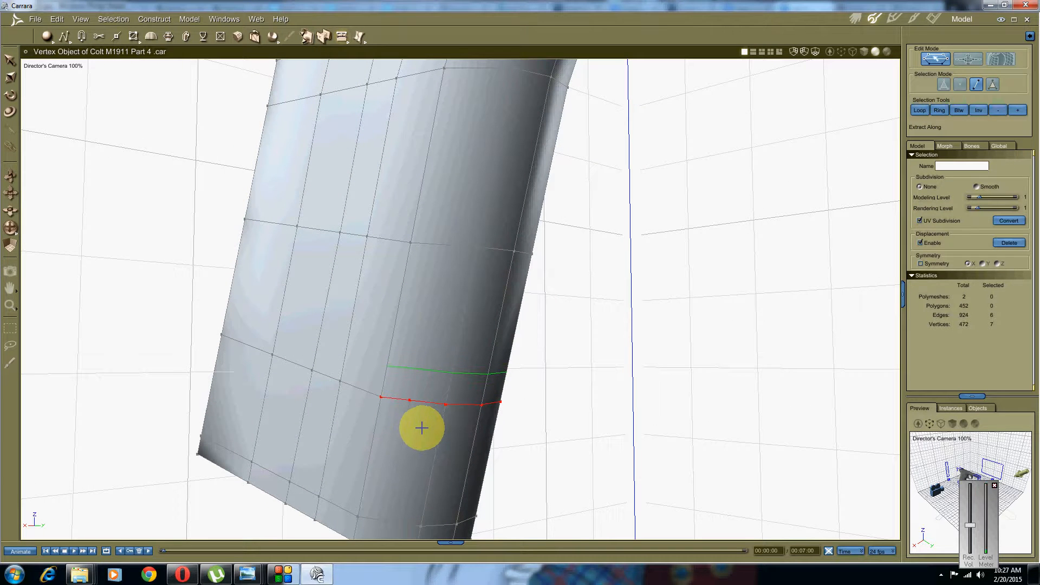
click(421, 444)
middle_drag(475, 415, 446, 411)
click(547, 410)
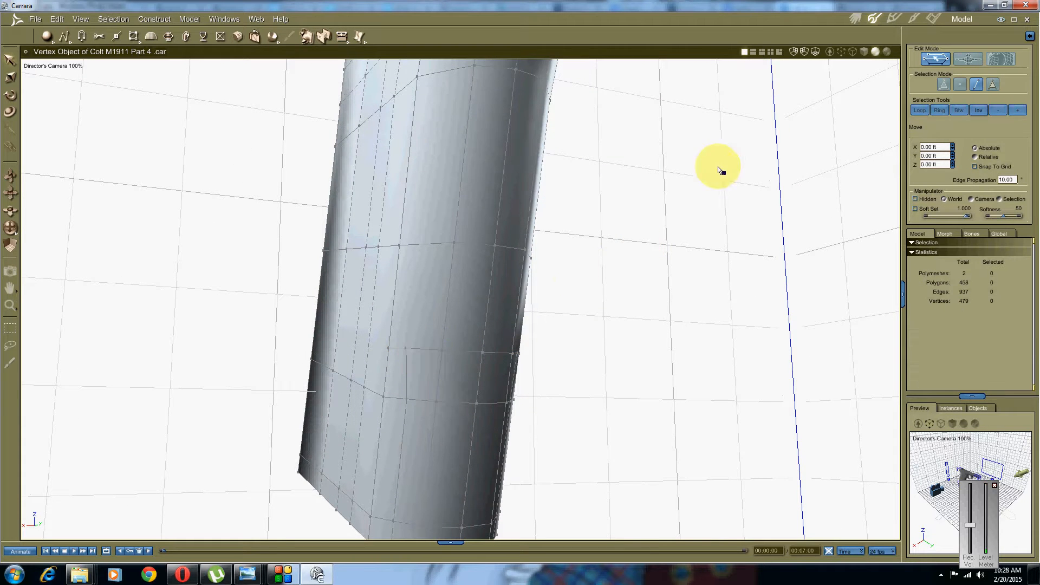
On both sides of the grip, link the new row's second vertex from the end to the corner vertex on the horizontal loop above
click(955, 90)
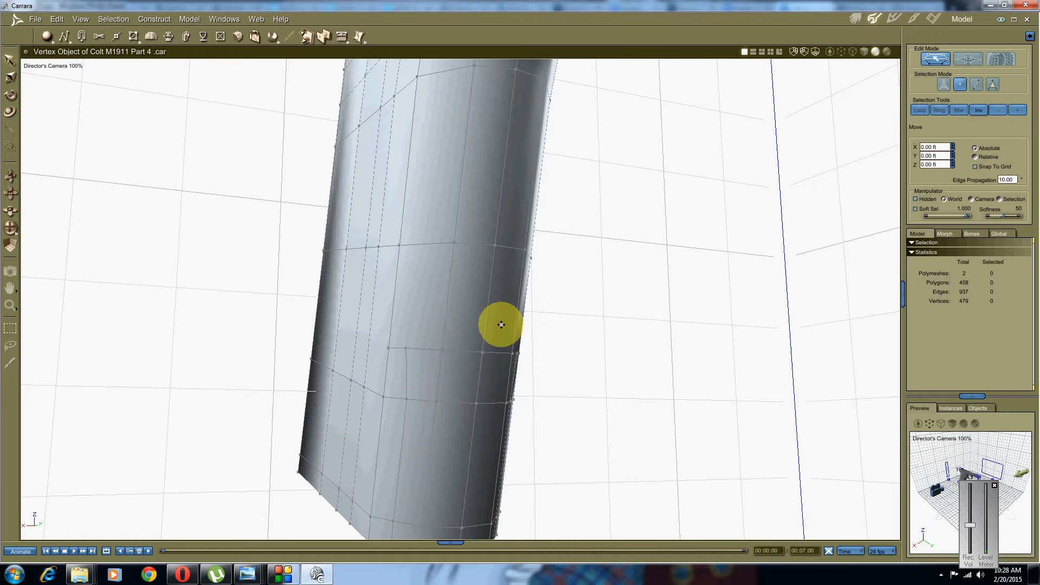
middle_drag(500, 325, 487, 322)
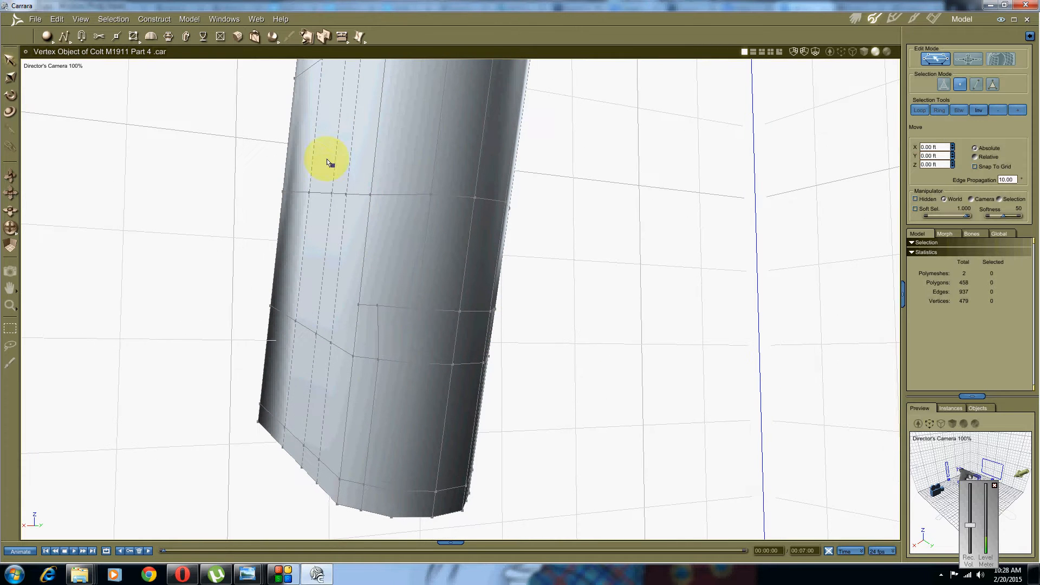
click(134, 36)
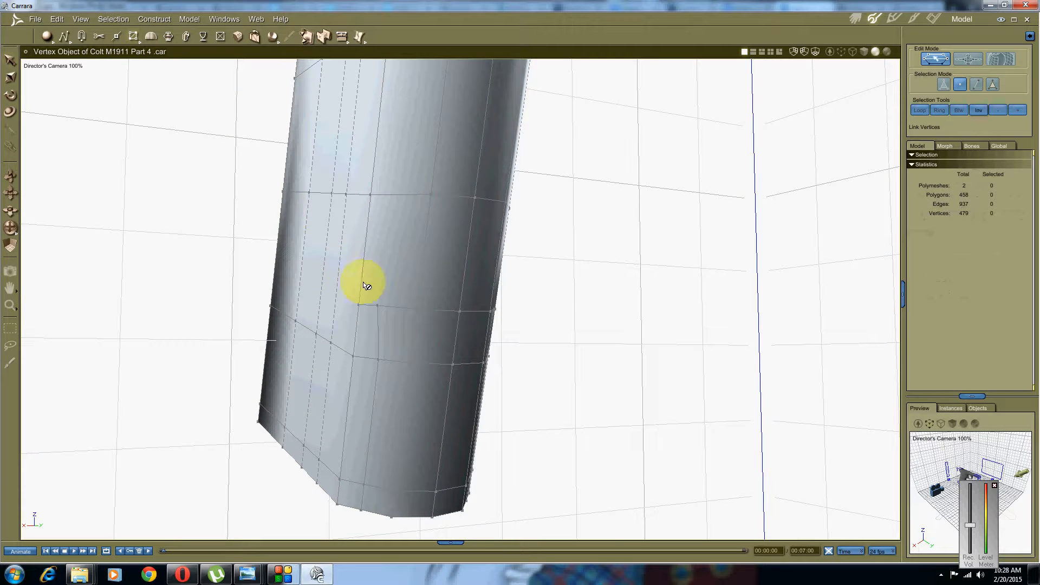
click(377, 306)
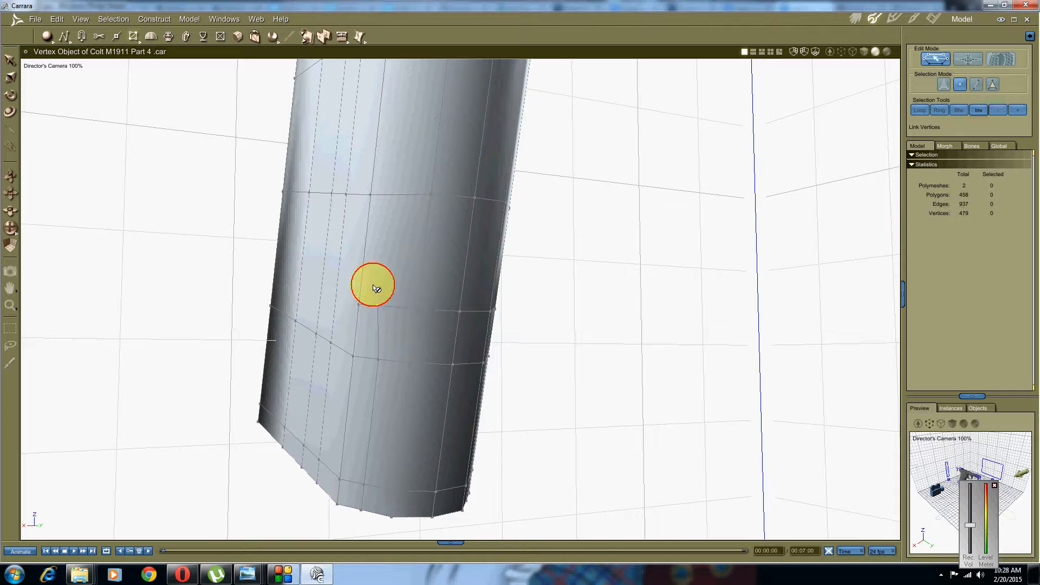
click(371, 194)
middle_drag(501, 262, 479, 295)
click(486, 306)
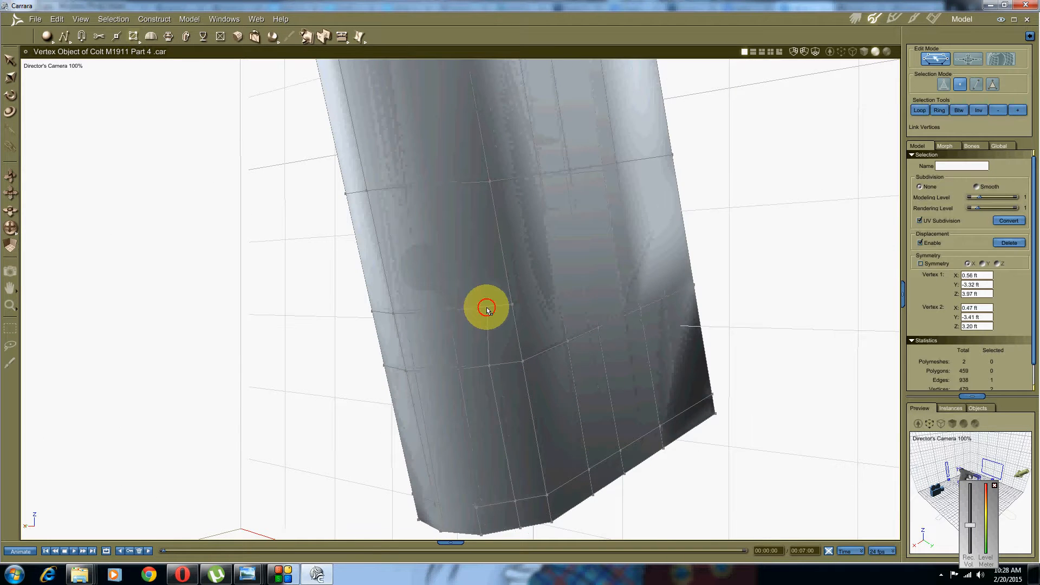
click(488, 183)
middle_drag(486, 179, 603, 317)
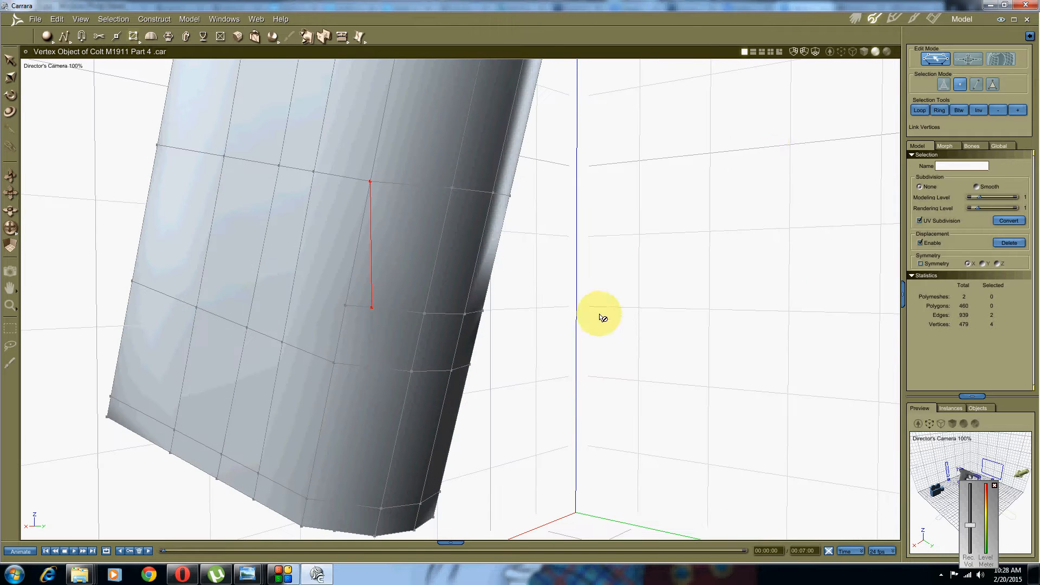
Select the short outer edge at each end of the new horizontal row and dissolve both edges
click(976, 84)
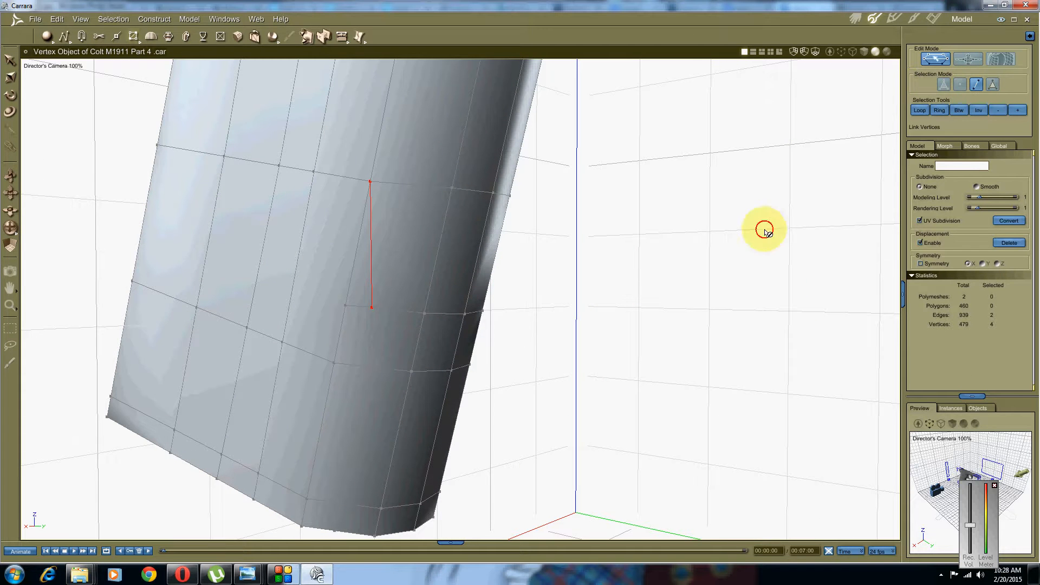
right_click(782, 146)
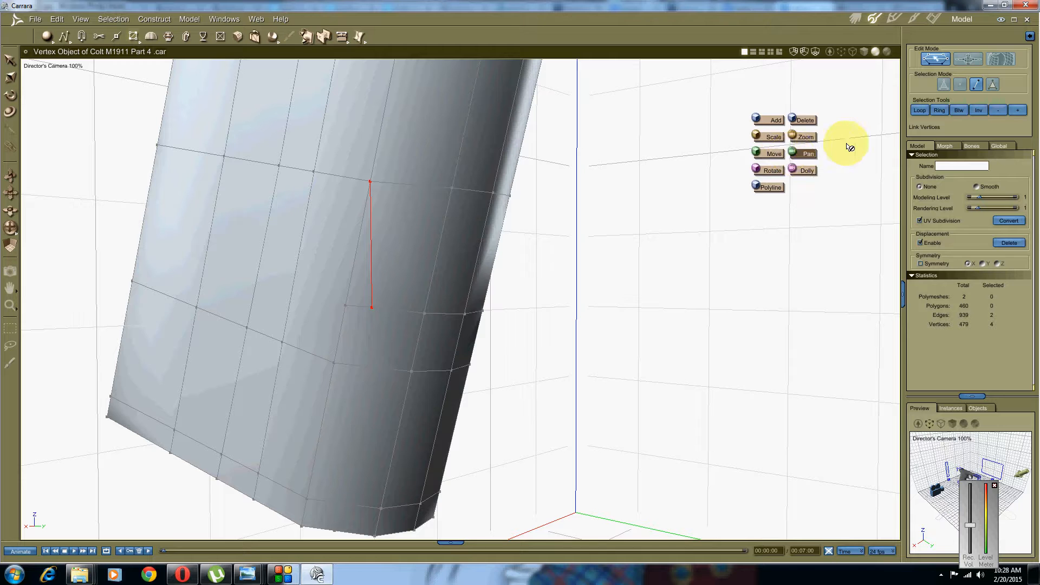
click(772, 154)
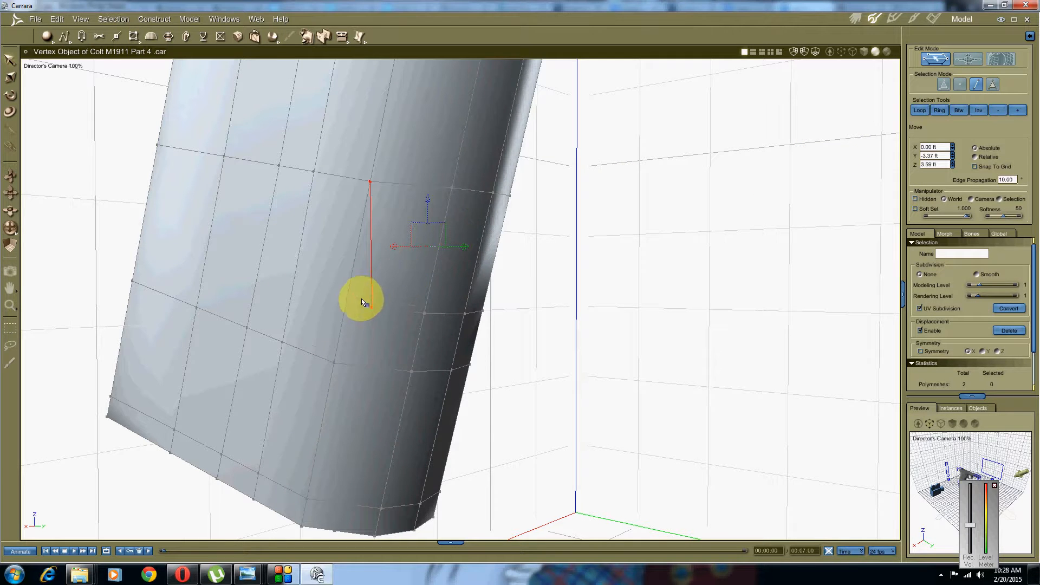
drag(362, 309, 499, 314)
drag(304, 323, 355, 173)
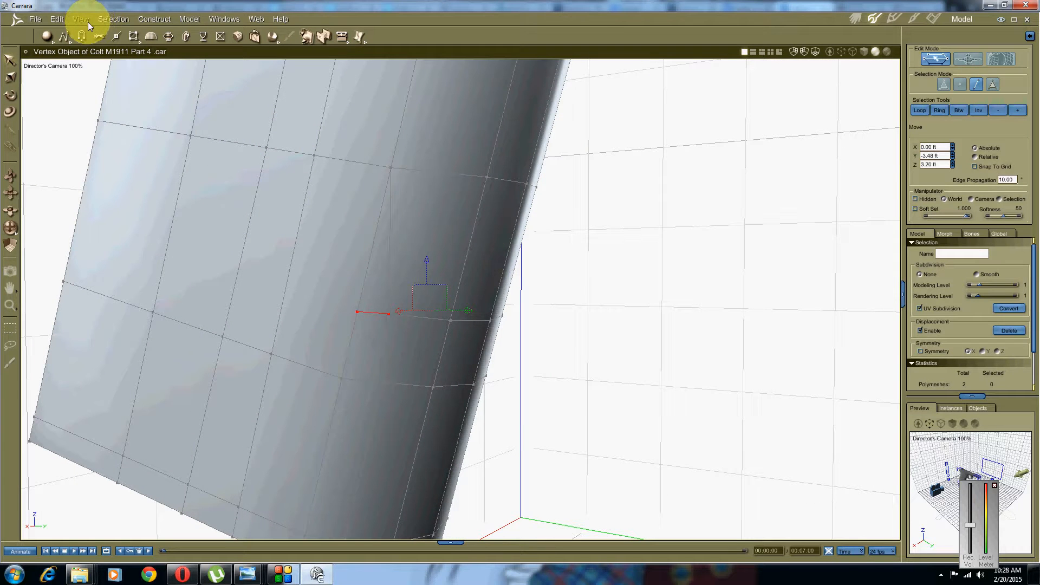
click(58, 20)
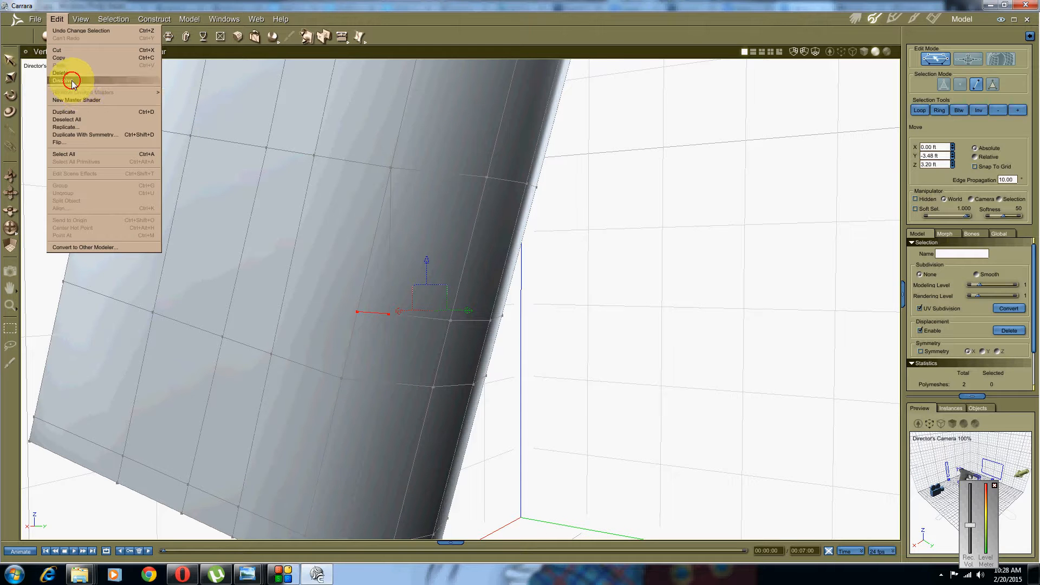
click(62, 80)
drag(488, 297, 499, 279)
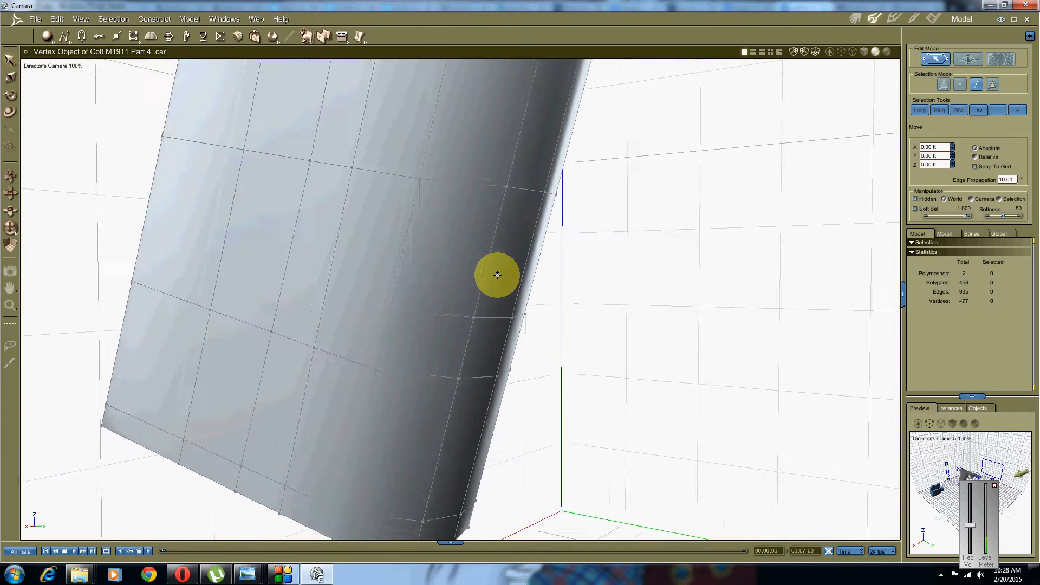
Select the whole gun body mesh in polygon mode and preview the grip with Smooth subdivision
click(992, 84)
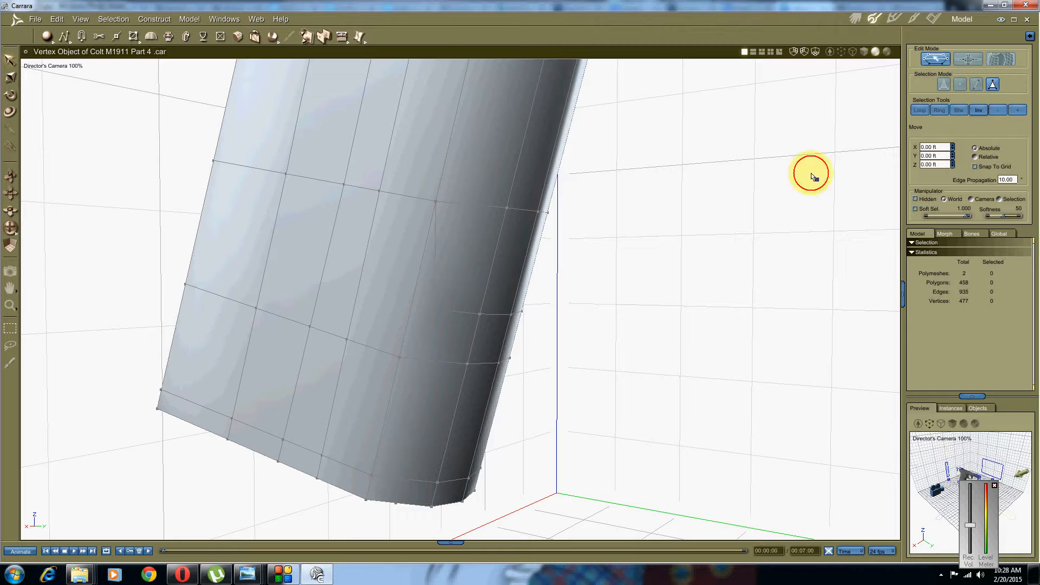
double_click(465, 295)
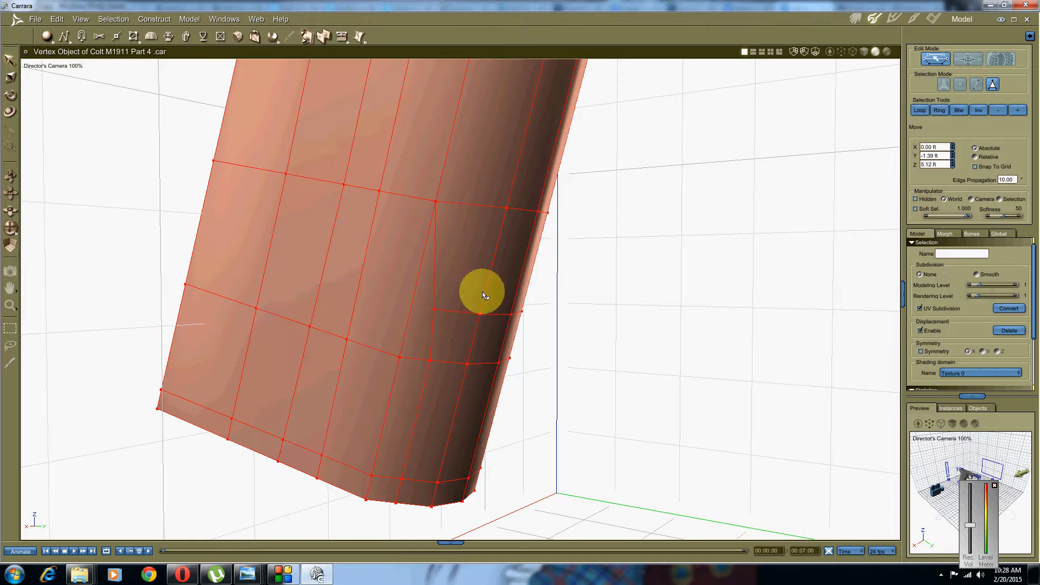
click(976, 274)
drag(627, 355, 413, 341)
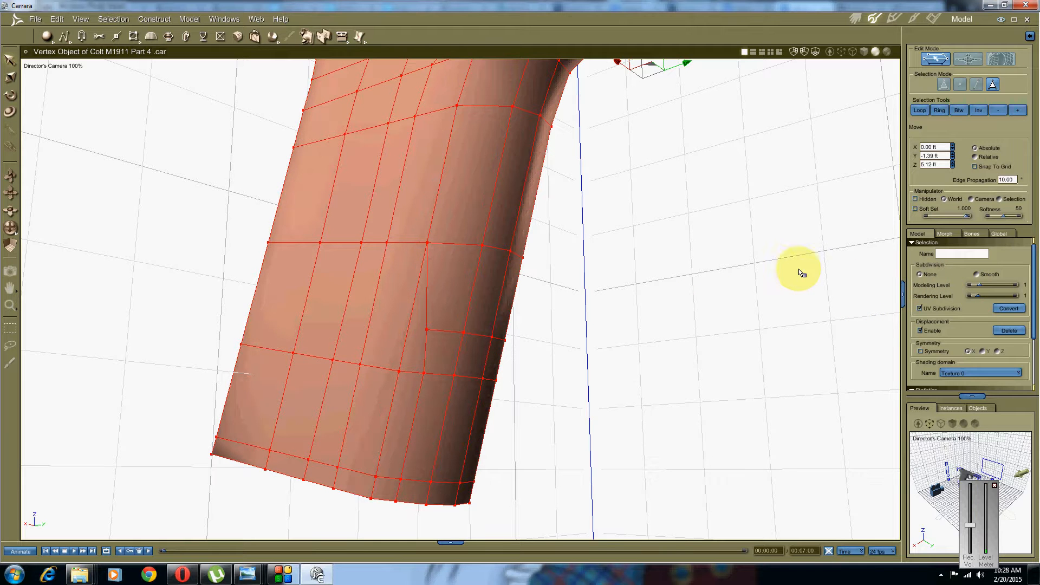
click(684, 355)
Select the vertical edge line at one lower front corner of the grip and straighten it by scaling X to 0.00 ft in Selection manipulator space
click(976, 85)
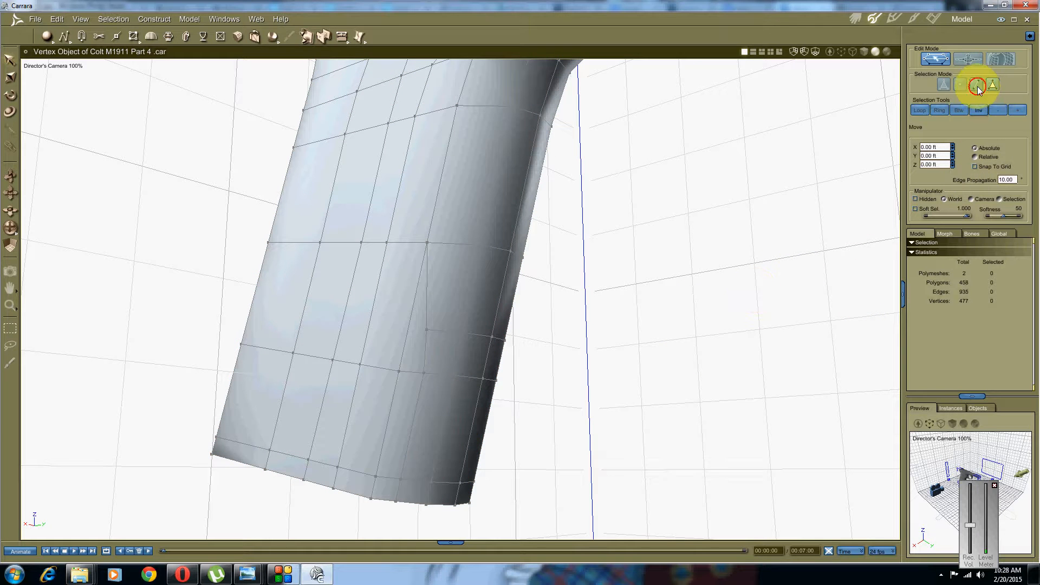
drag(704, 303, 480, 309)
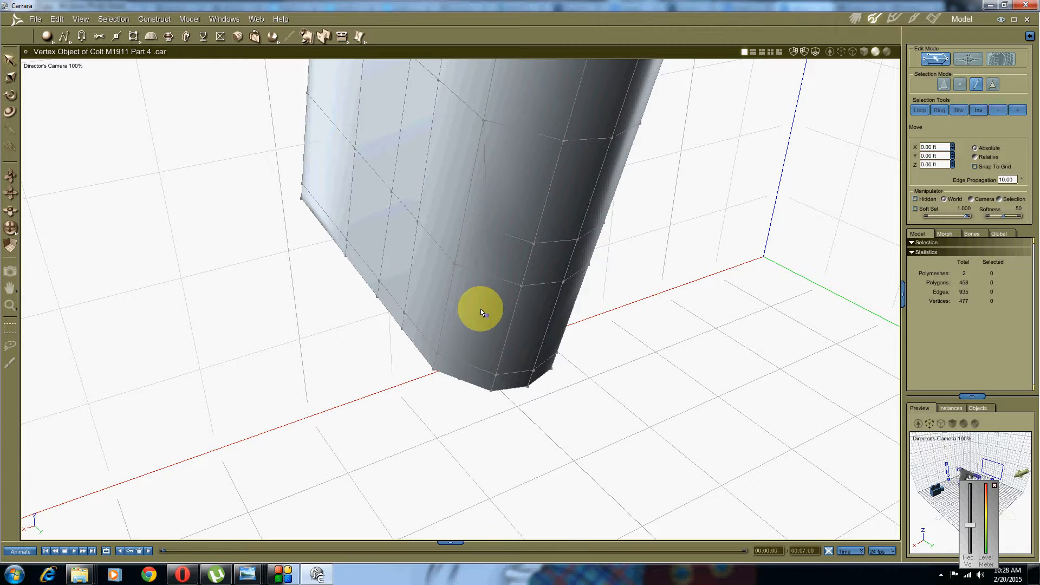
click(463, 368)
shift+click(490, 255)
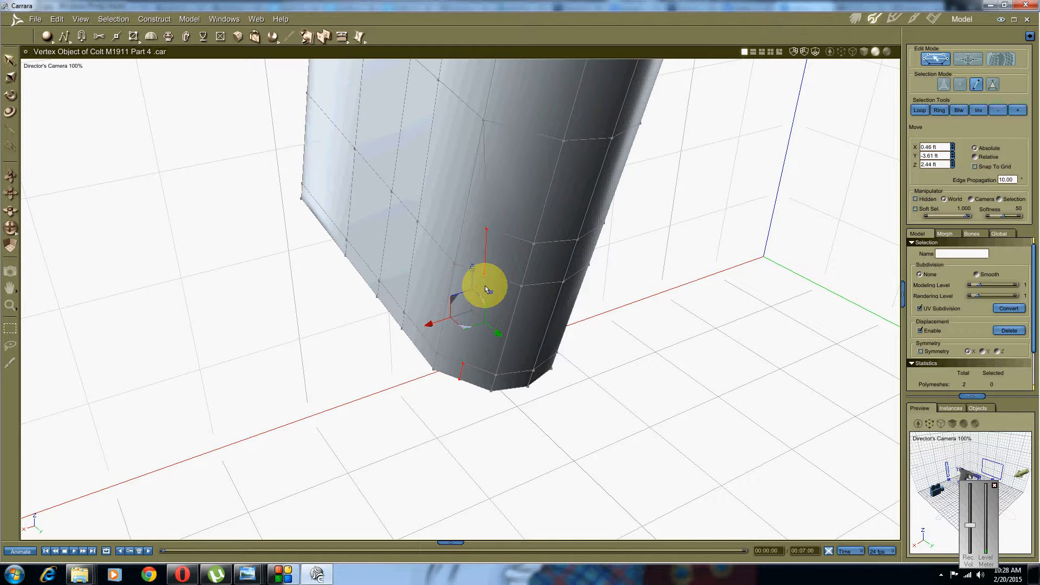
drag(462, 339, 501, 327)
click(13, 77)
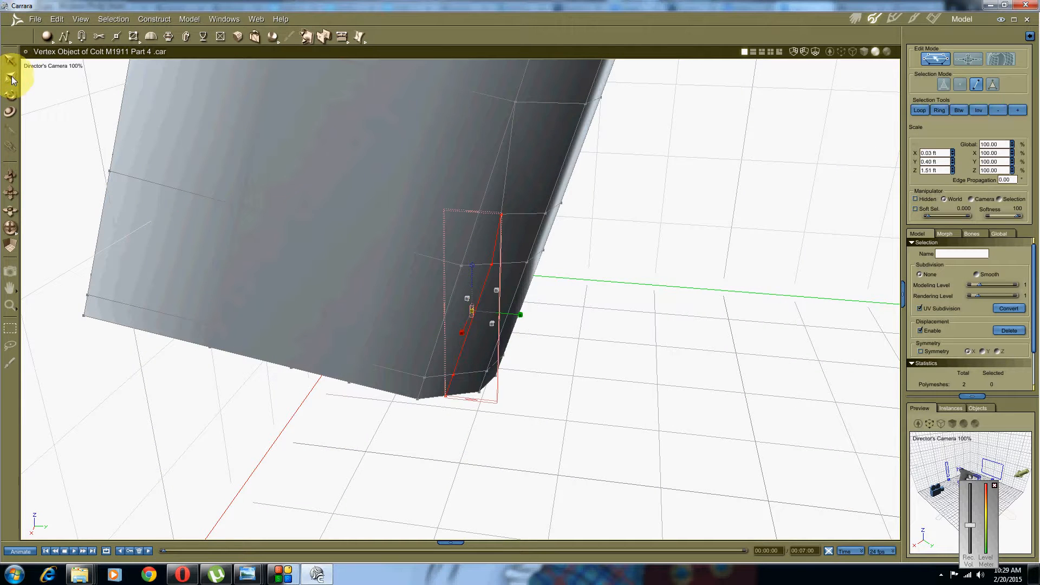
middle_drag(524, 335, 529, 294)
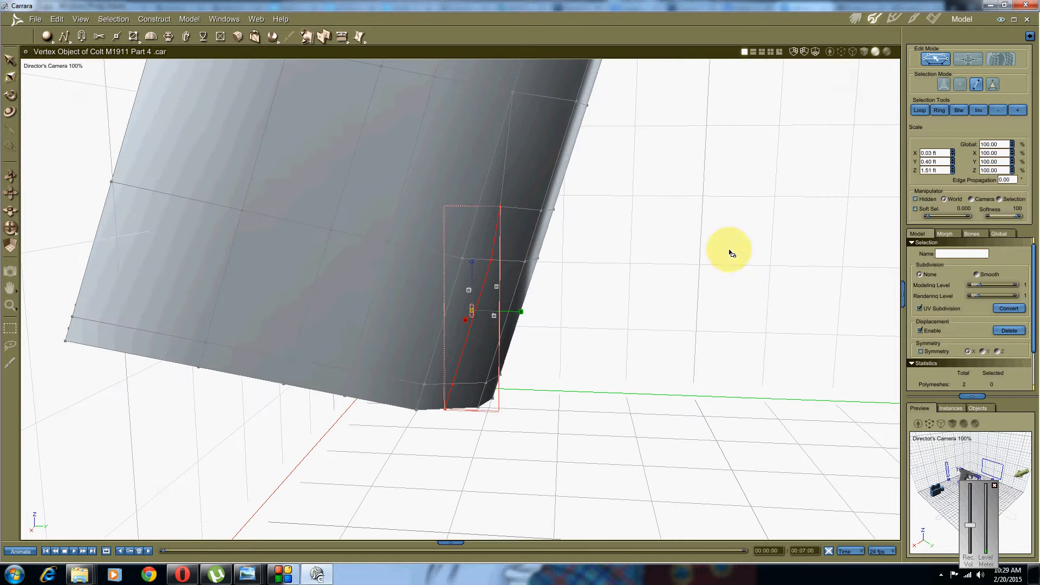
click(1000, 199)
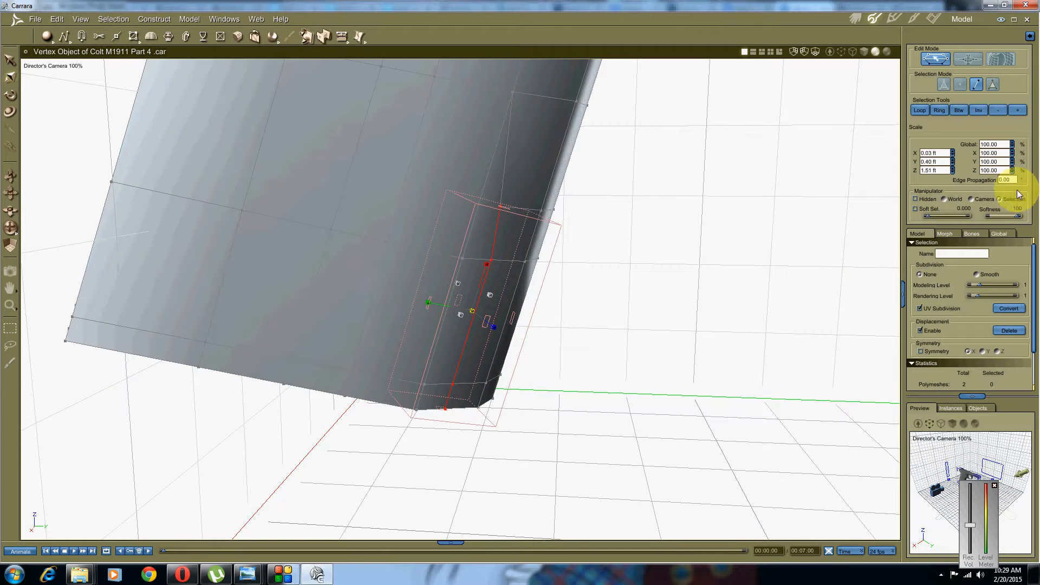
middle_drag(691, 299, 421, 300)
drag(425, 297, 435, 297)
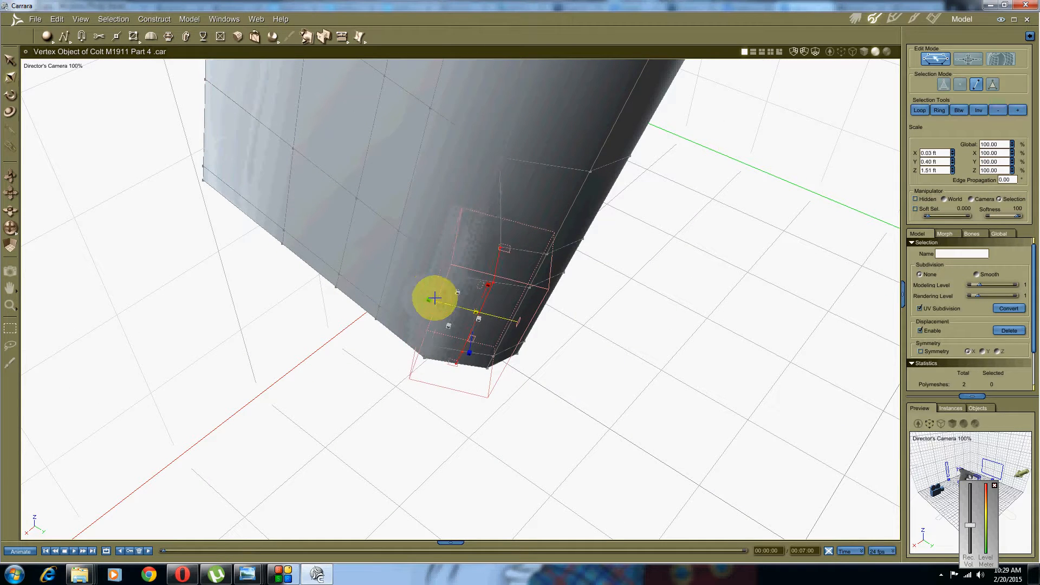
key(ctrl+z)
middle_drag(488, 352, 480, 327)
drag(425, 295, 476, 297)
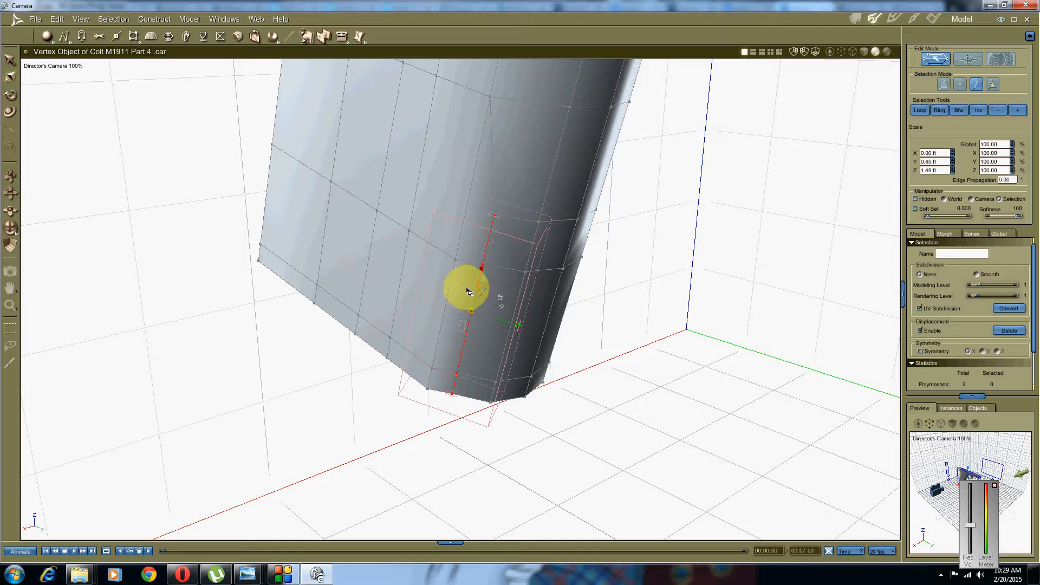
middle_drag(530, 356, 555, 309)
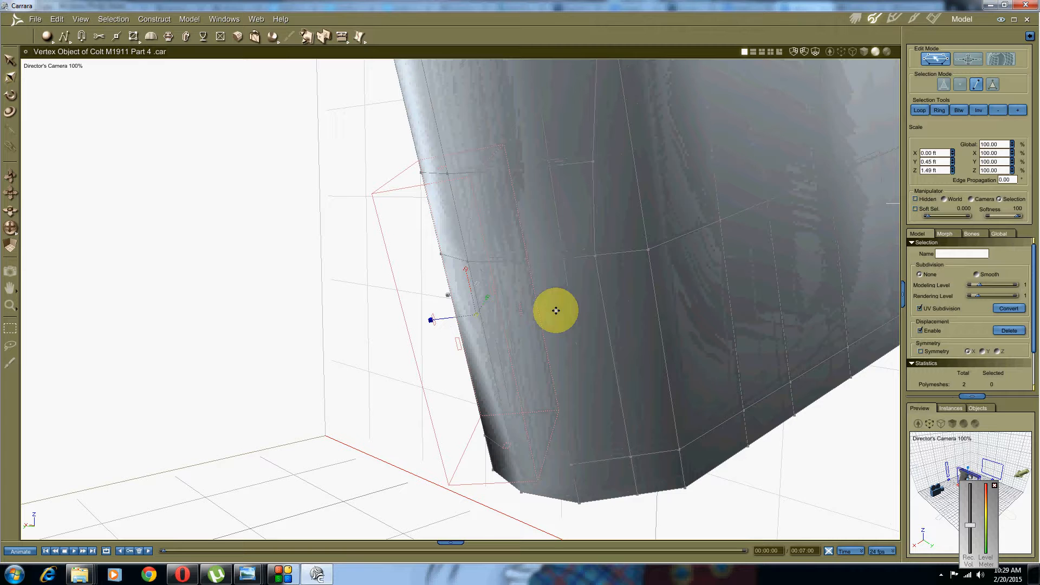
Select the vertical edge line at the other lower front corner of the grip and straighten it by scaling X to 0.00 ft
click(594, 239)
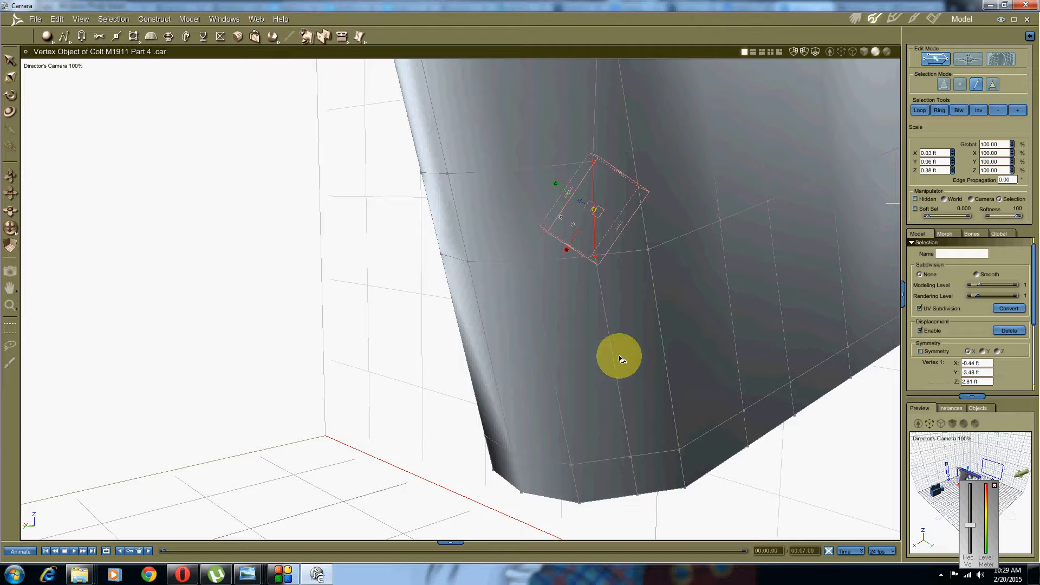
shift+click(638, 476)
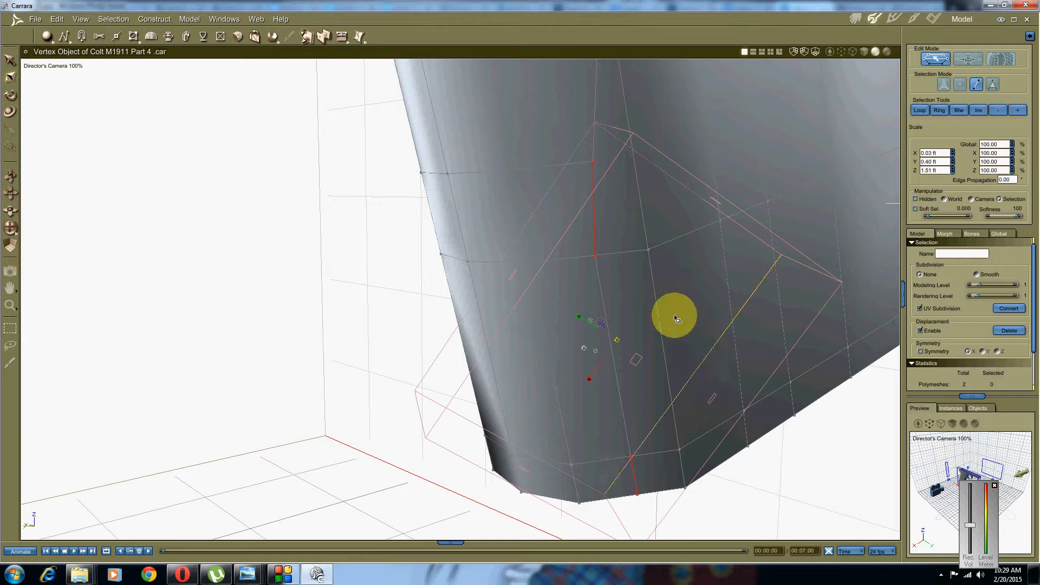
click(959, 109)
middle_drag(806, 202, 666, 300)
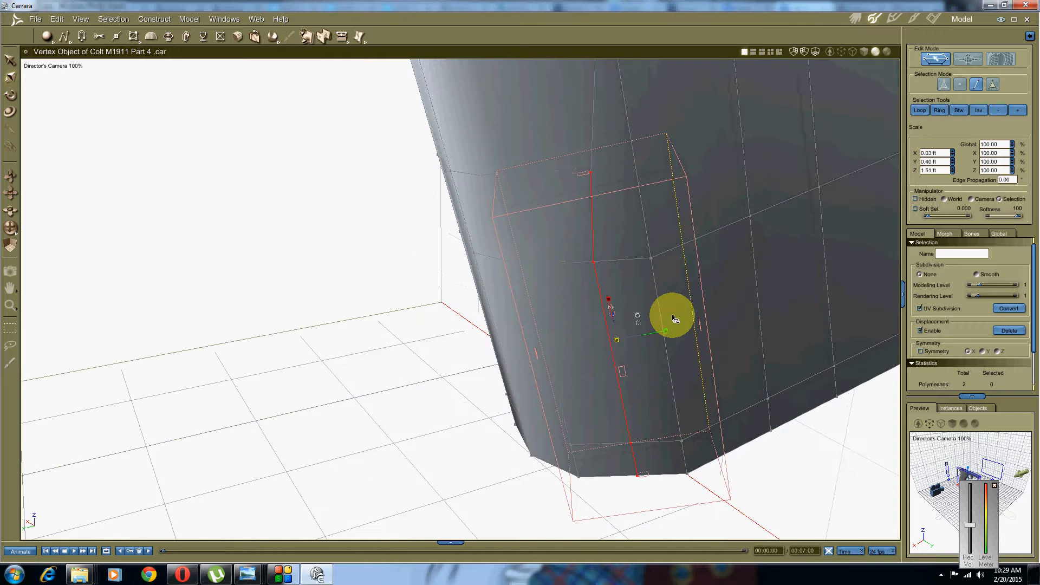
drag(664, 329, 615, 329)
middle_drag(615, 329, 562, 299)
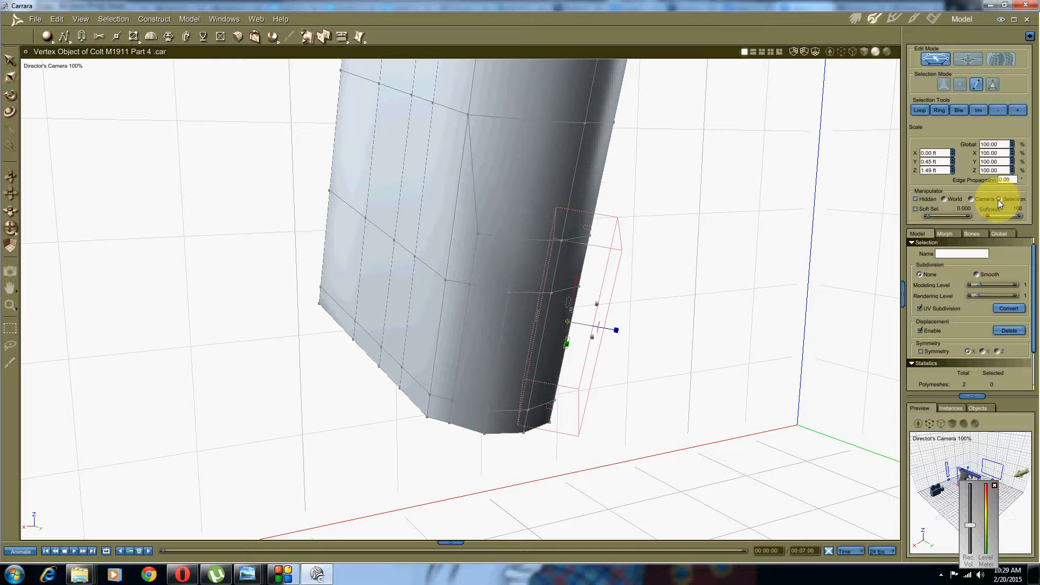
Select the straightened vertical edge lines at both lower front corners of the grip and scale them apart to 1.00 ft in X
middle_drag(618, 330, 563, 365)
right_click(702, 274)
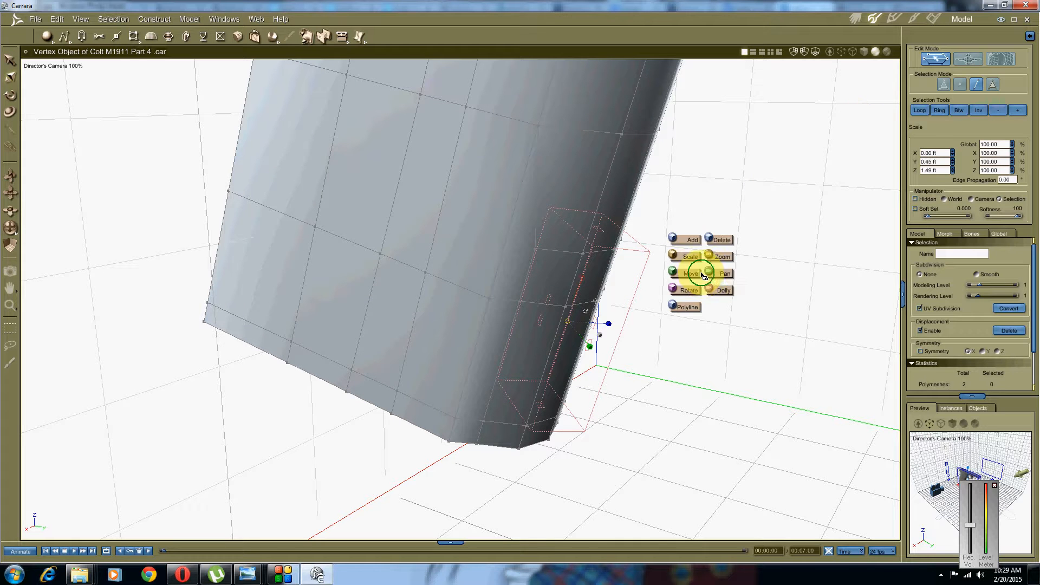
click(690, 273)
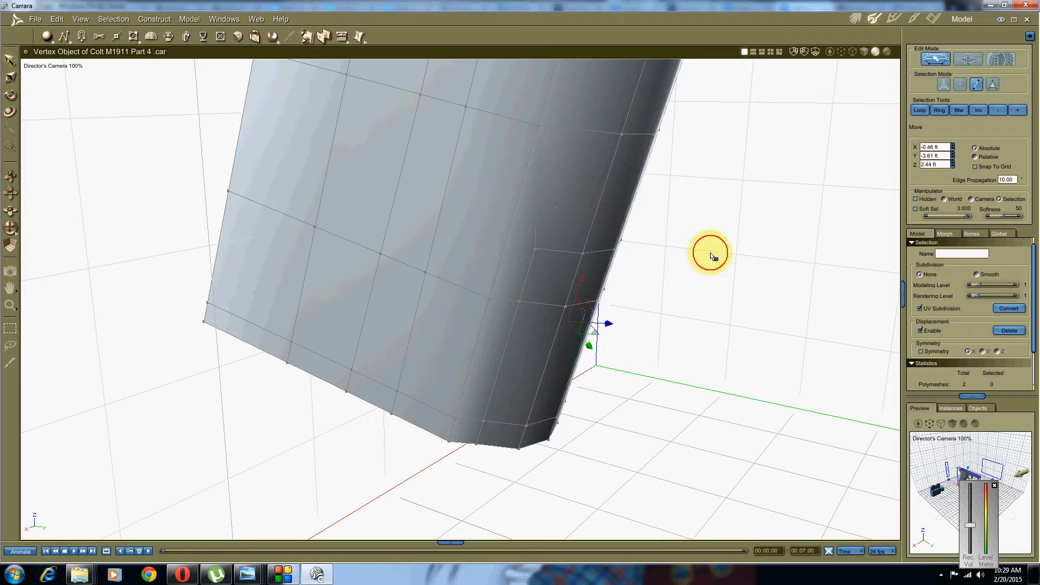
click(943, 199)
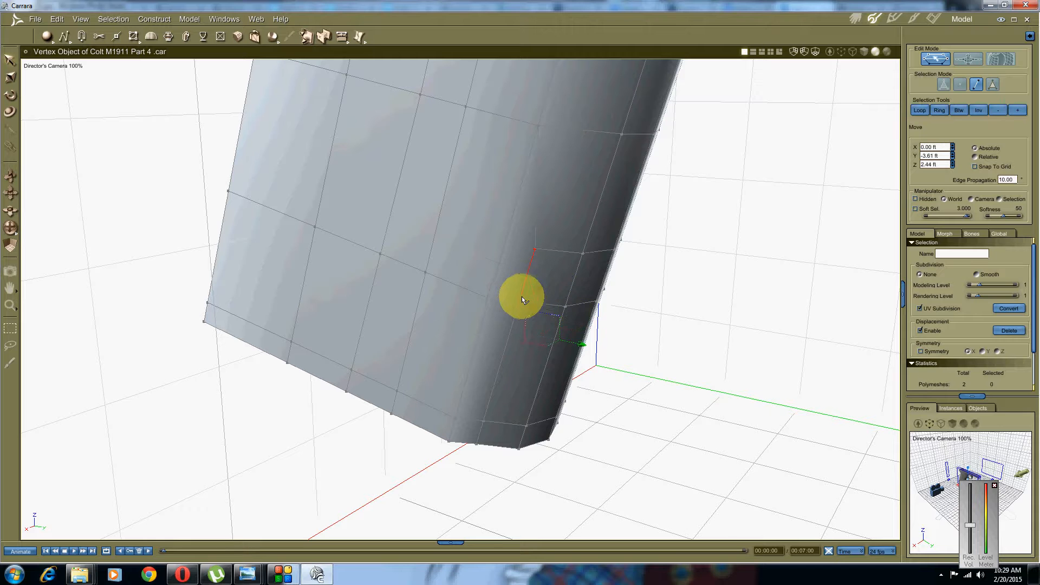
click(509, 356)
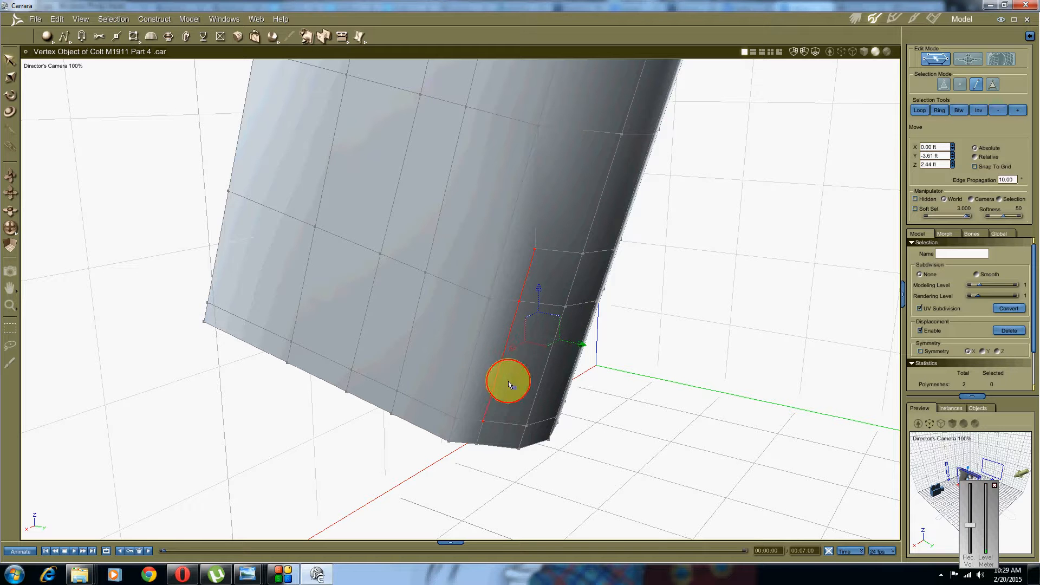
middle_drag(622, 349, 562, 342)
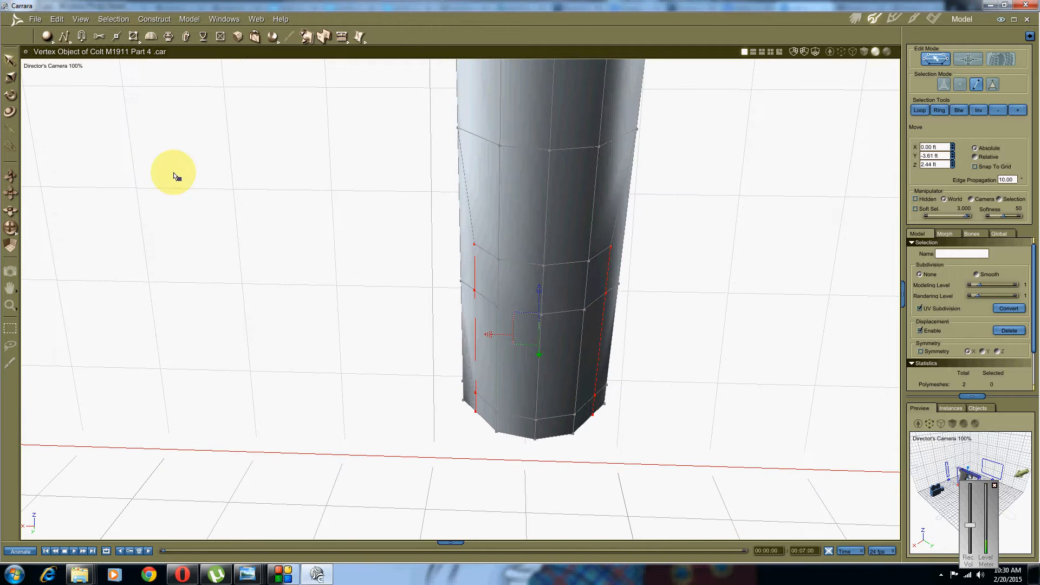
middle_drag(262, 263, 383, 204)
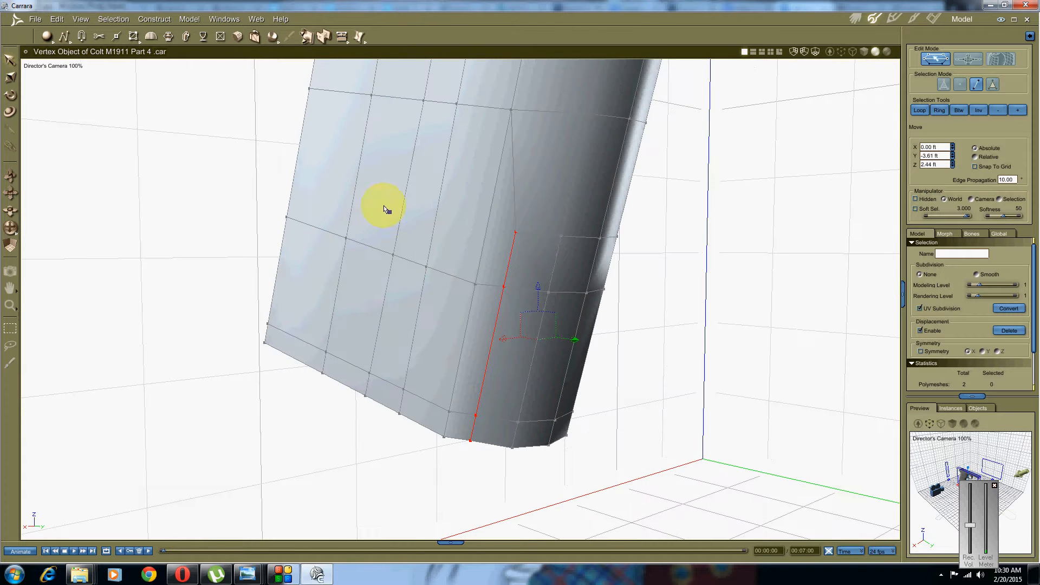
middle_drag(731, 277, 599, 303)
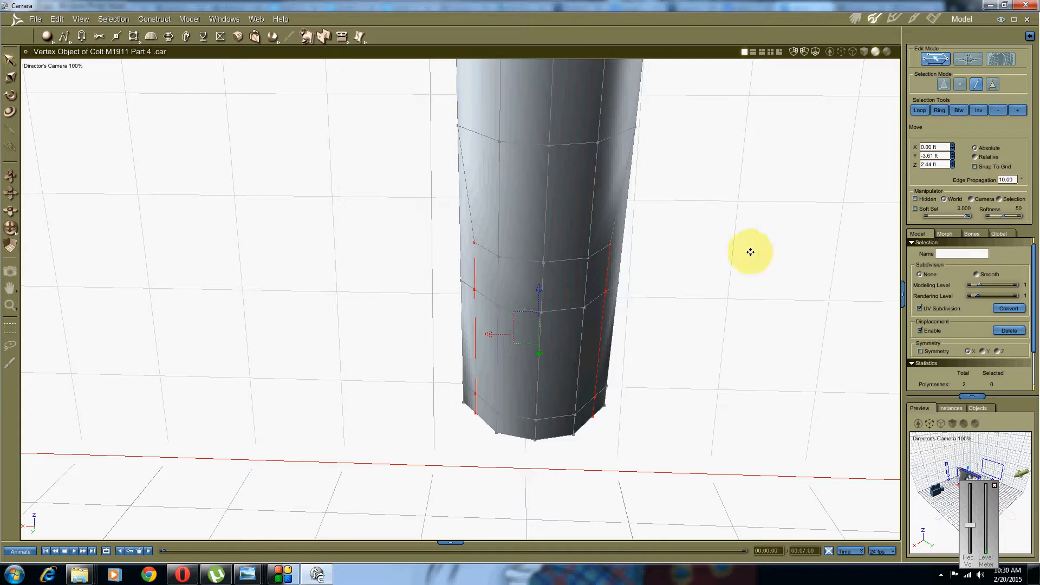
middle_drag(750, 252, 622, 276)
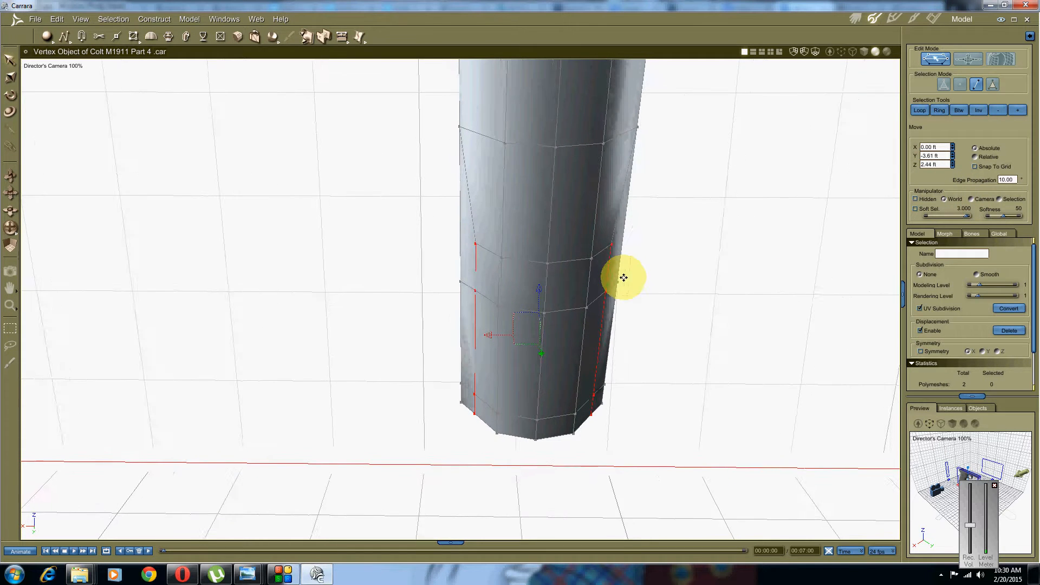
click(10, 92)
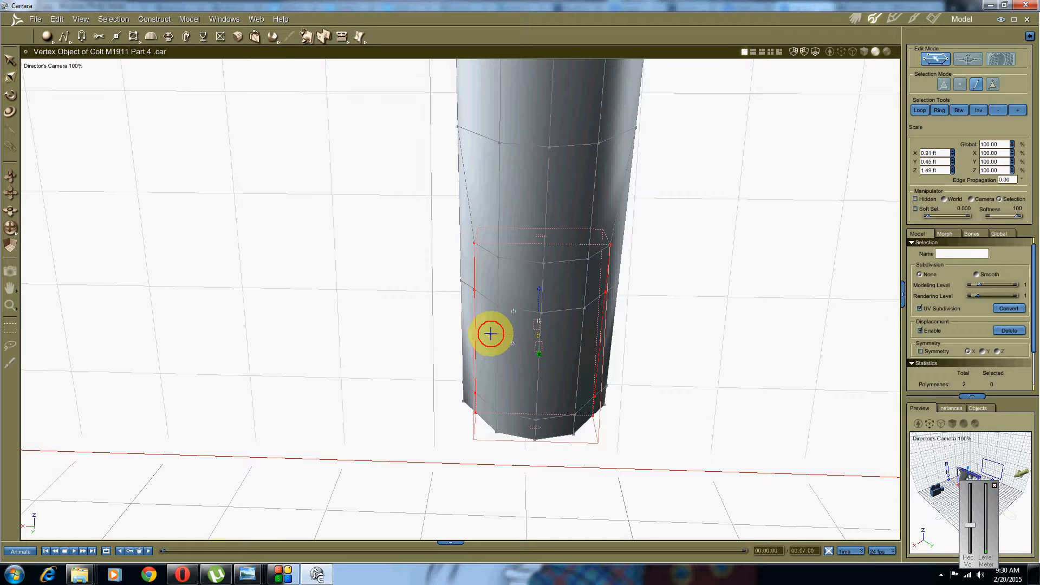
drag(487, 334, 483, 334)
middle_drag(325, 396, 425, 378)
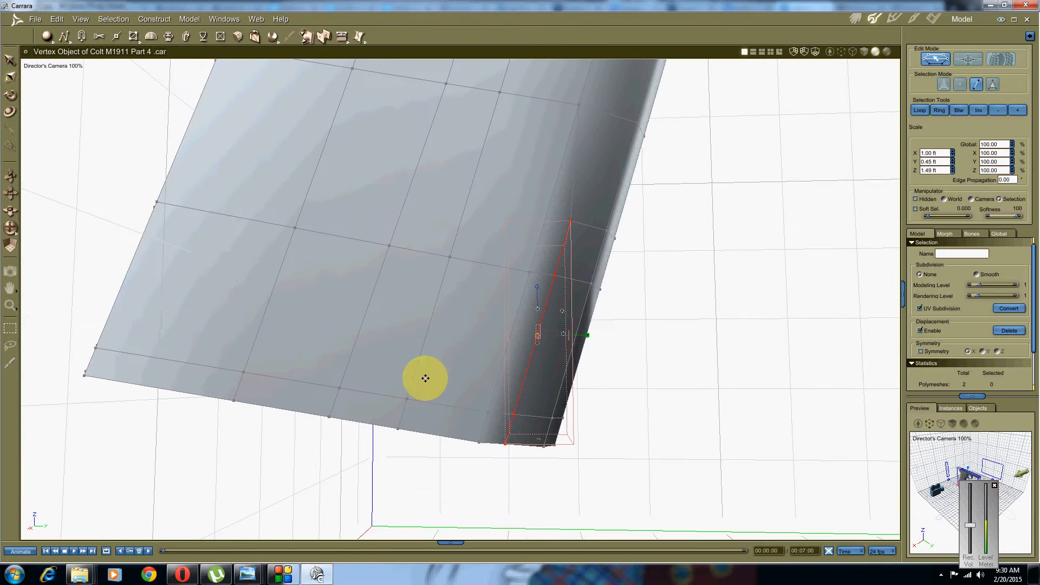
Compare the lower front corner of the grip with the reference photo in the Left view, and return to the Director's Camera
click(41, 68)
click(39, 78)
middle_drag(271, 336, 348, 179)
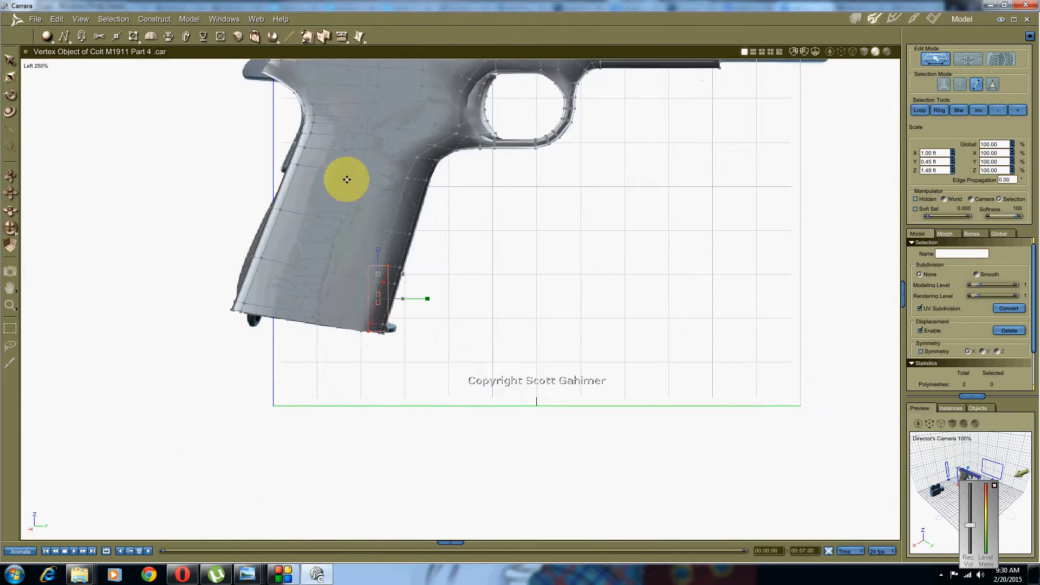
scroll(347, 186, up, 5)
scroll(422, 195, up, 8)
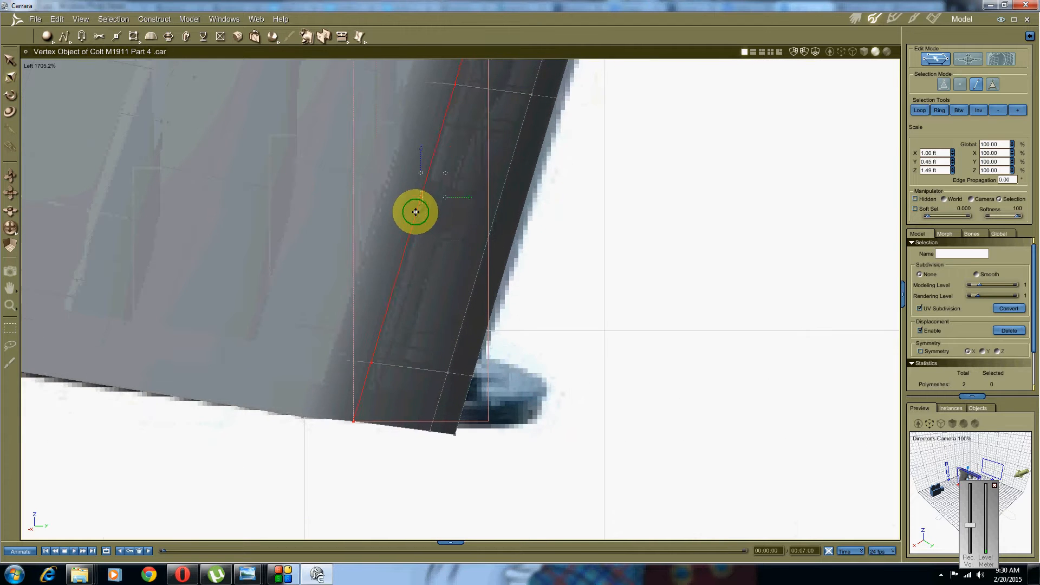
click(9, 59)
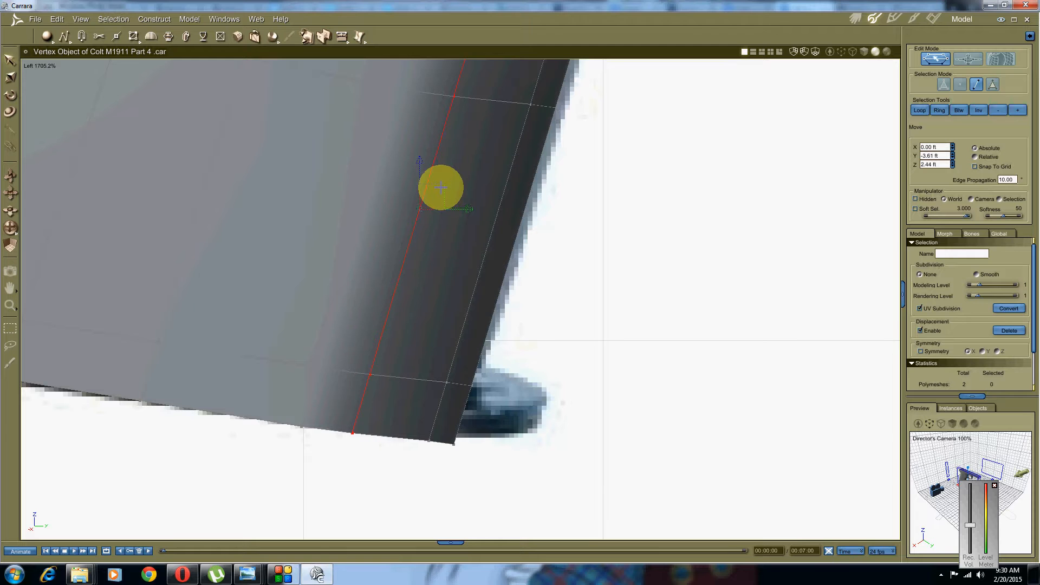
scroll(515, 192, down, 2)
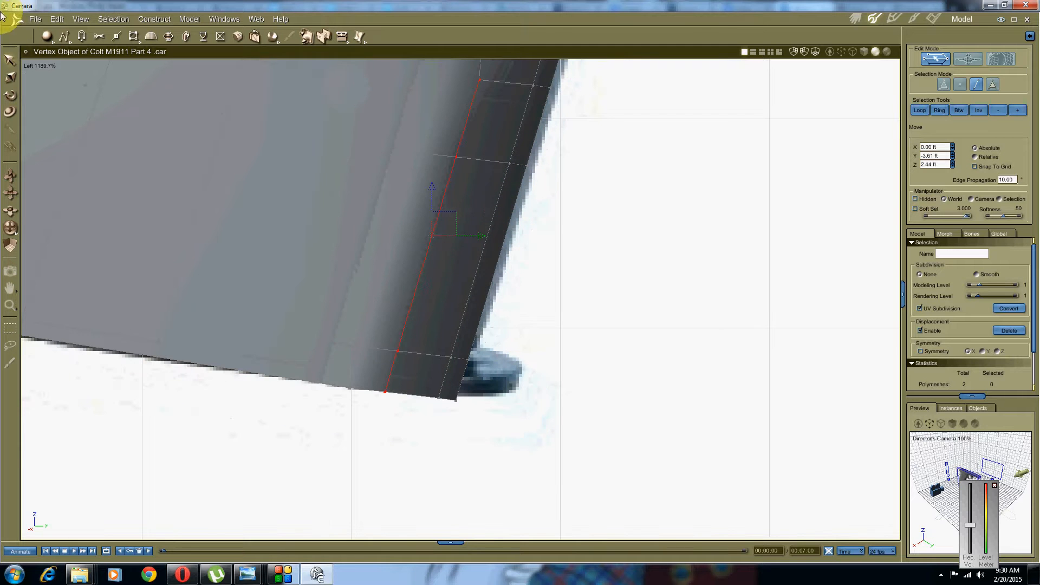
click(33, 65)
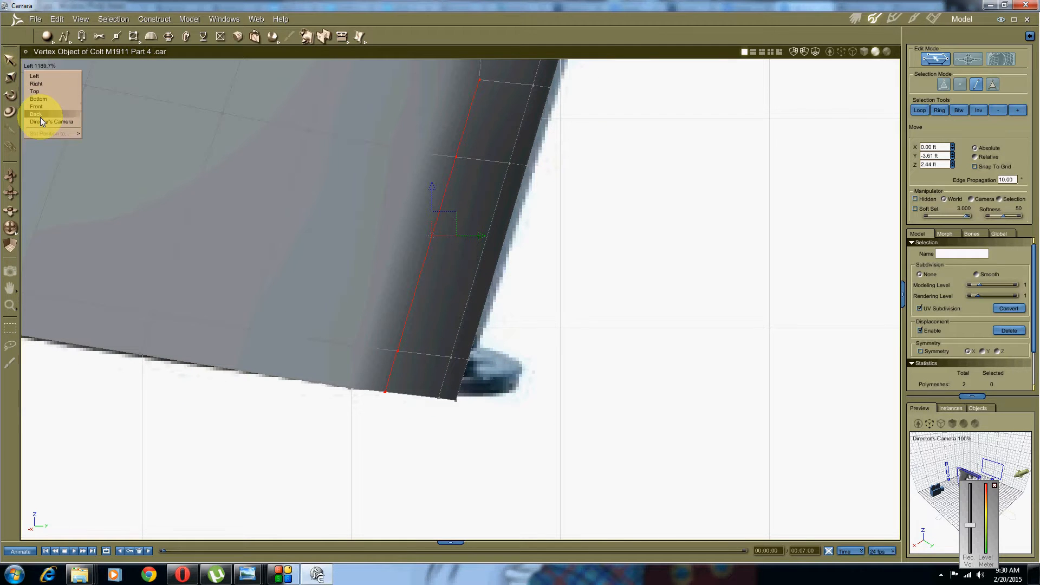
click(47, 121)
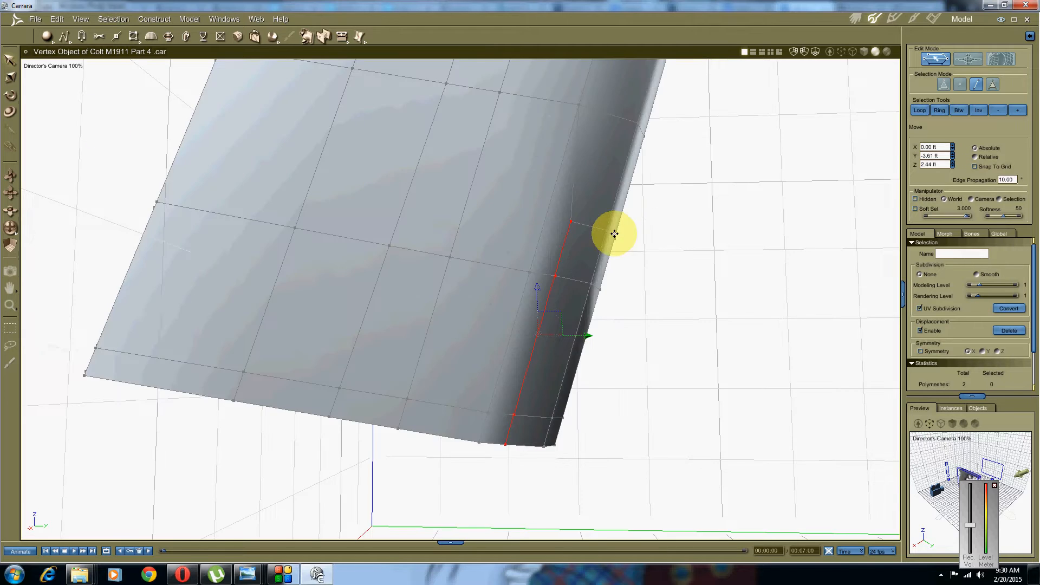
Select the four polygons in the bottom row across the front of the grip and delete them
drag(384, 241, 592, 279)
click(639, 325)
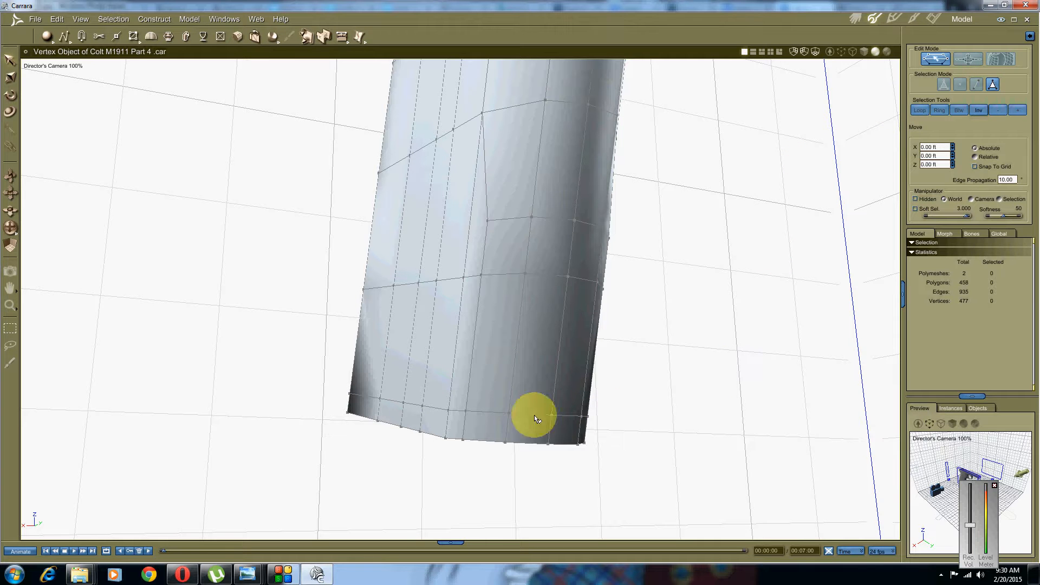
click(497, 423)
shift+click(567, 433)
drag(649, 428, 921, 205)
shift+click(547, 427)
shift+click(581, 425)
key(Delete)
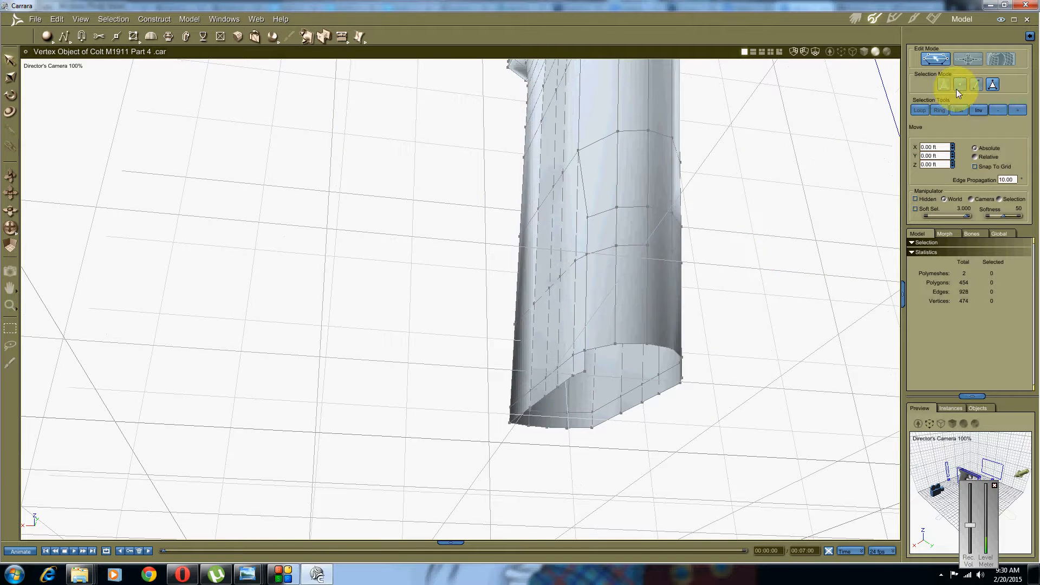
click(976, 84)
click(540, 384)
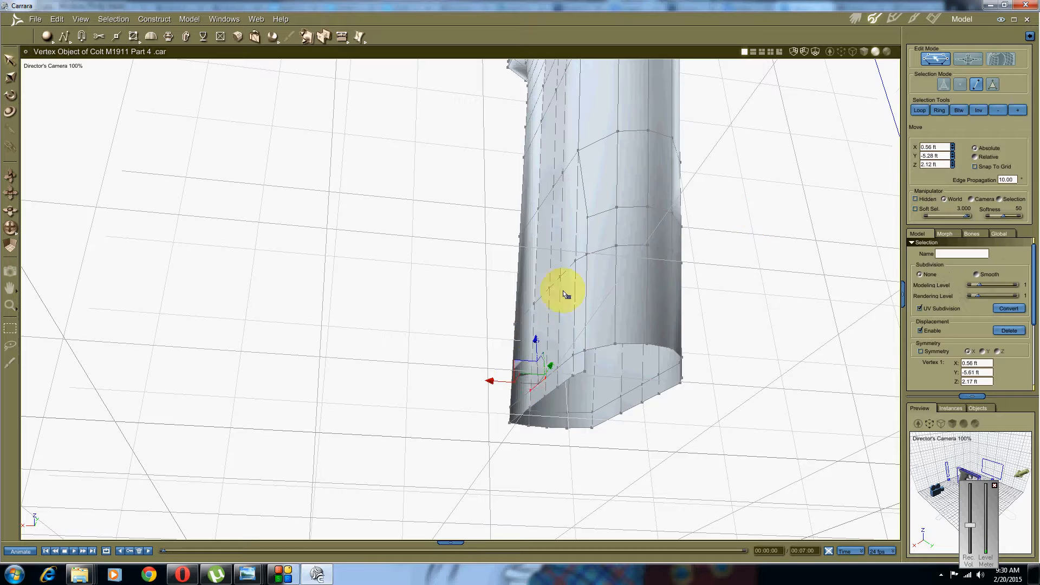
drag(559, 288, 524, 446)
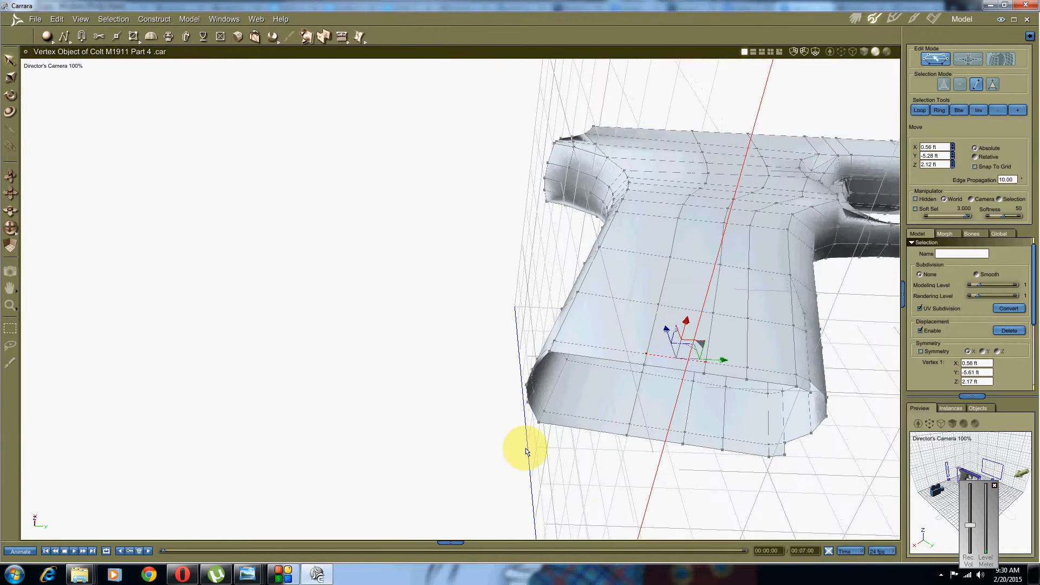
click(569, 408)
Select the rearmost vertical edge line running up both sides of the grip and frame, and use Extract Along to add a parallel line behind it
click(978, 84)
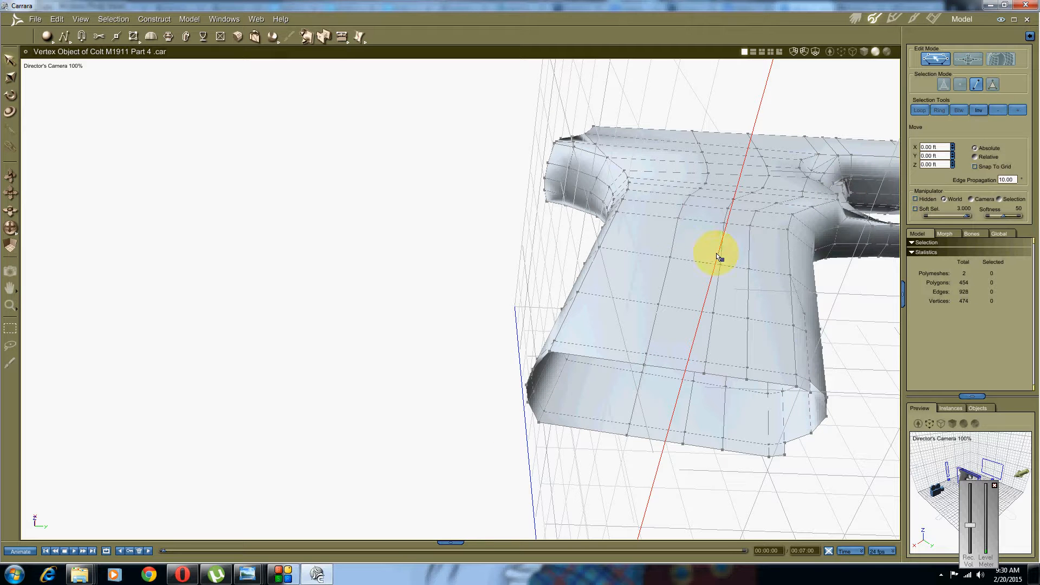
click(664, 292)
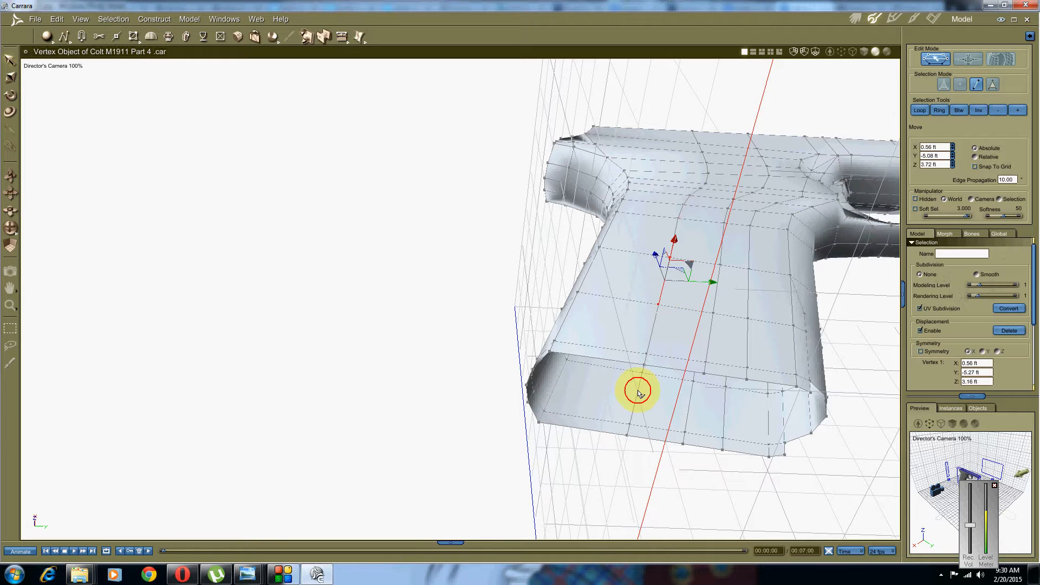
shift+click(638, 393)
mouse_move(629, 272)
middle_down()
mouse_move(627, 283)
mouse_move(646, 275)
middle_up()
click(342, 36)
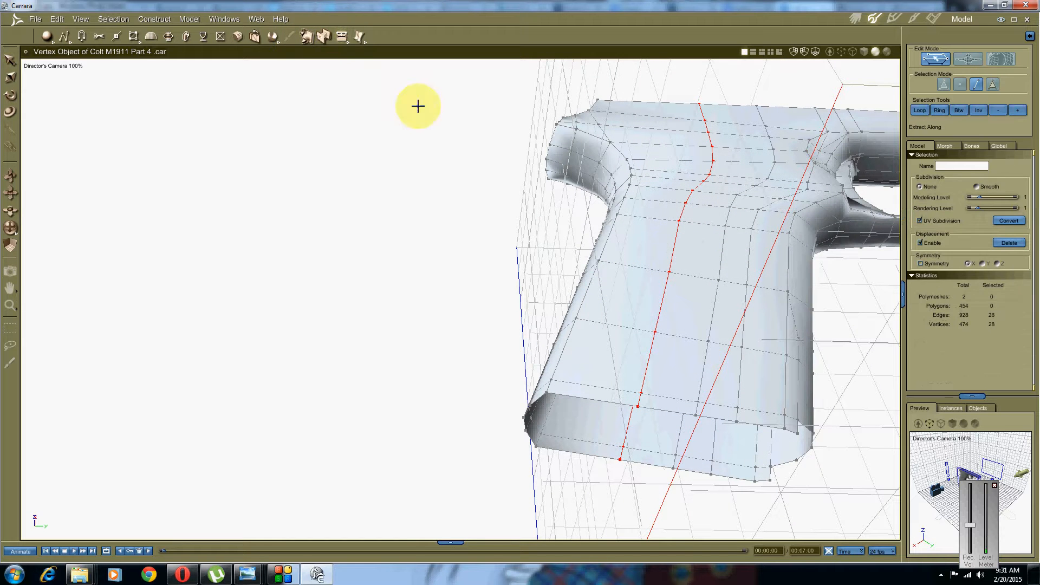
drag(673, 219, 673, 260)
middle_drag(673, 260, 473, 234)
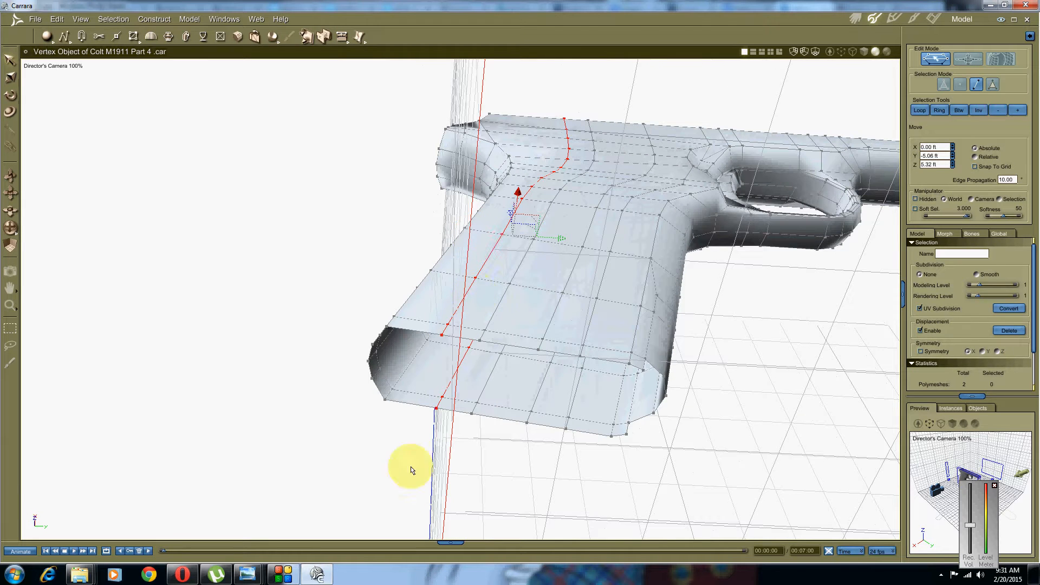
click(409, 490)
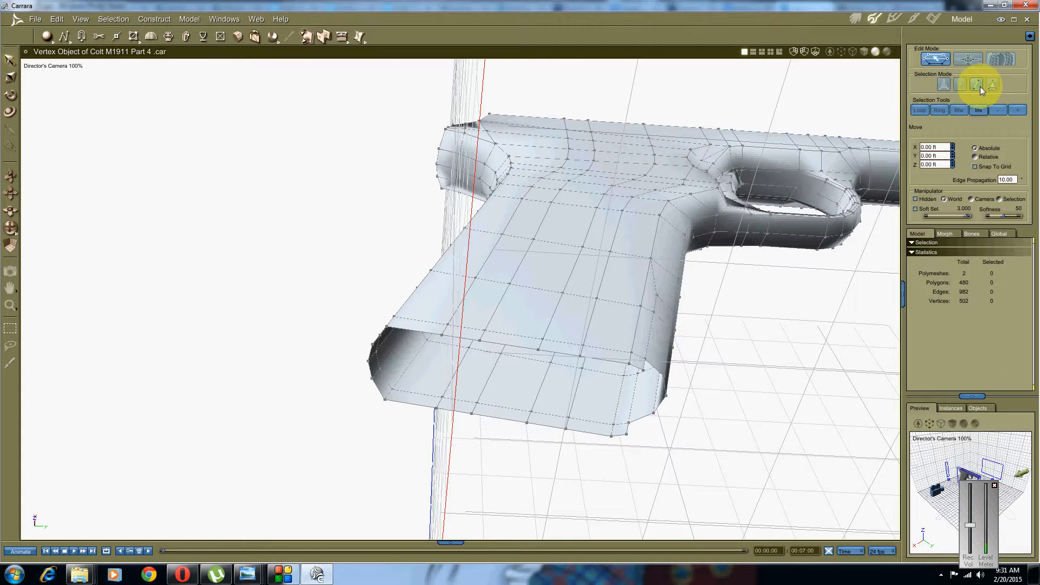
Select the open rim edges along both long sides of the grip's bottom, from the front corners to the rear
click(636, 367)
click(661, 473)
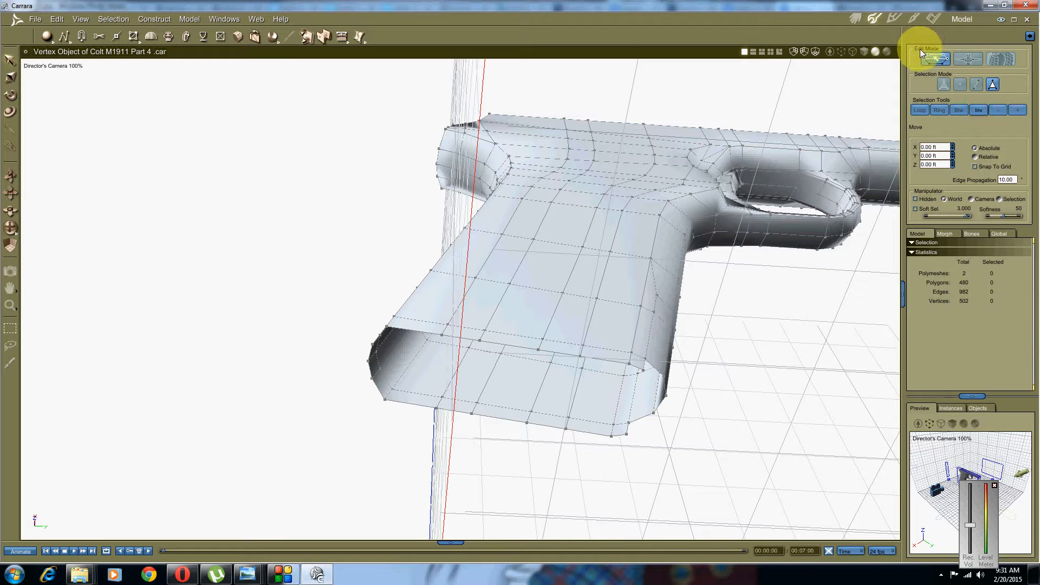
click(974, 84)
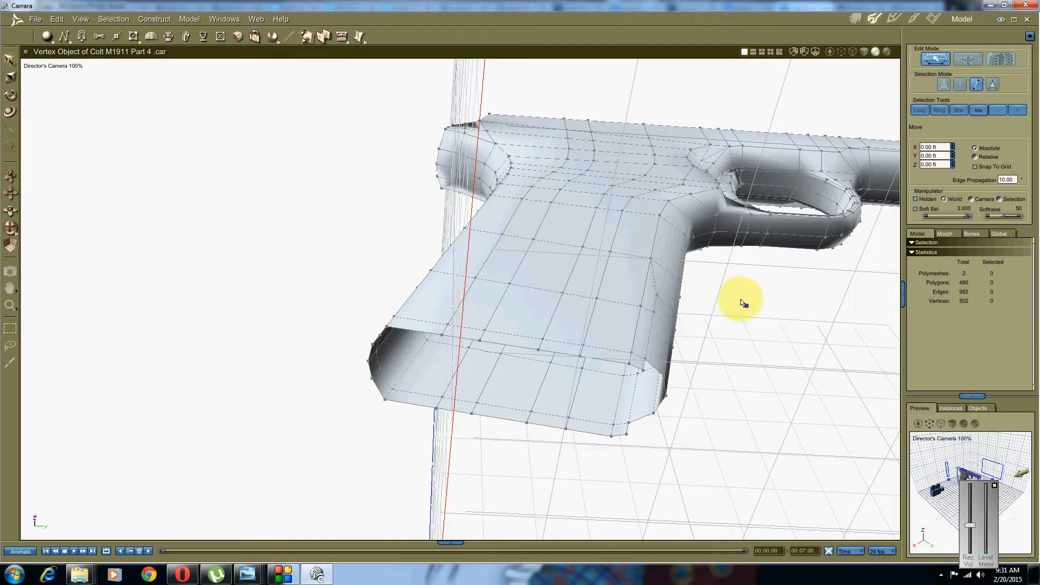
click(634, 368)
shift+click(621, 436)
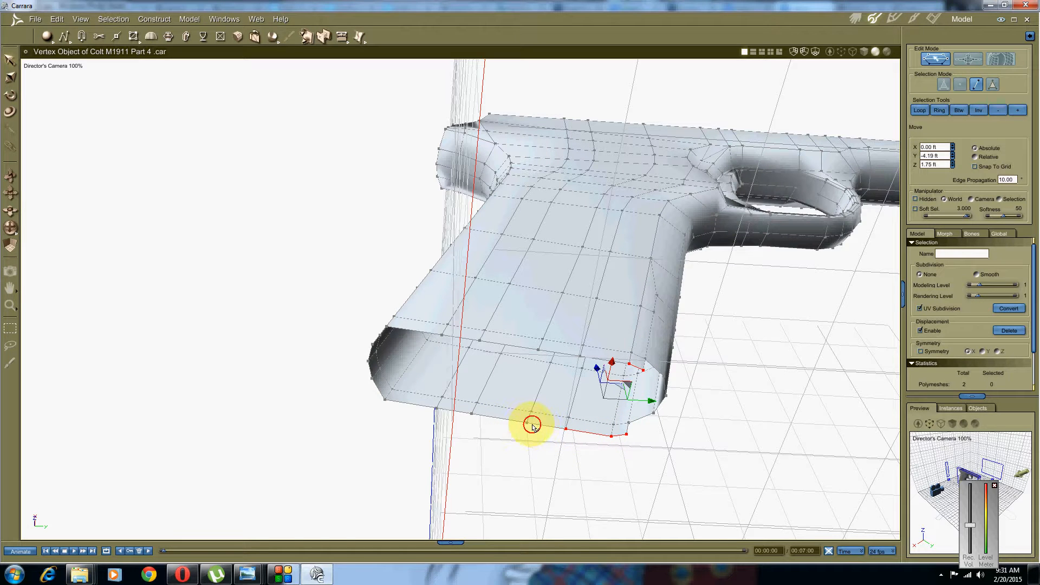
shift+click(532, 427)
shift+click(508, 421)
shift+click(449, 413)
shift+click(420, 404)
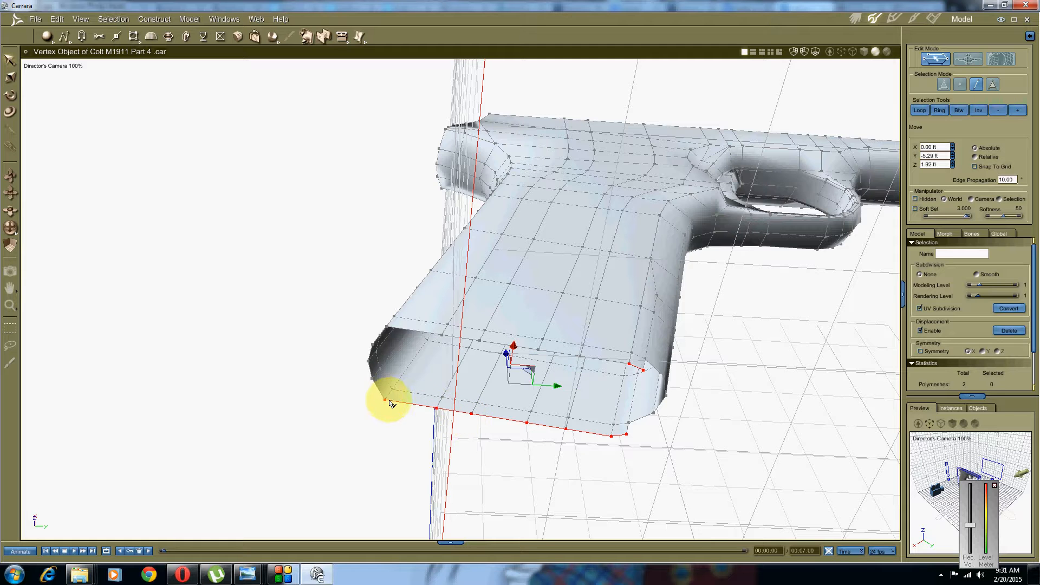
middle_drag(385, 399, 405, 374)
shift+click(409, 340)
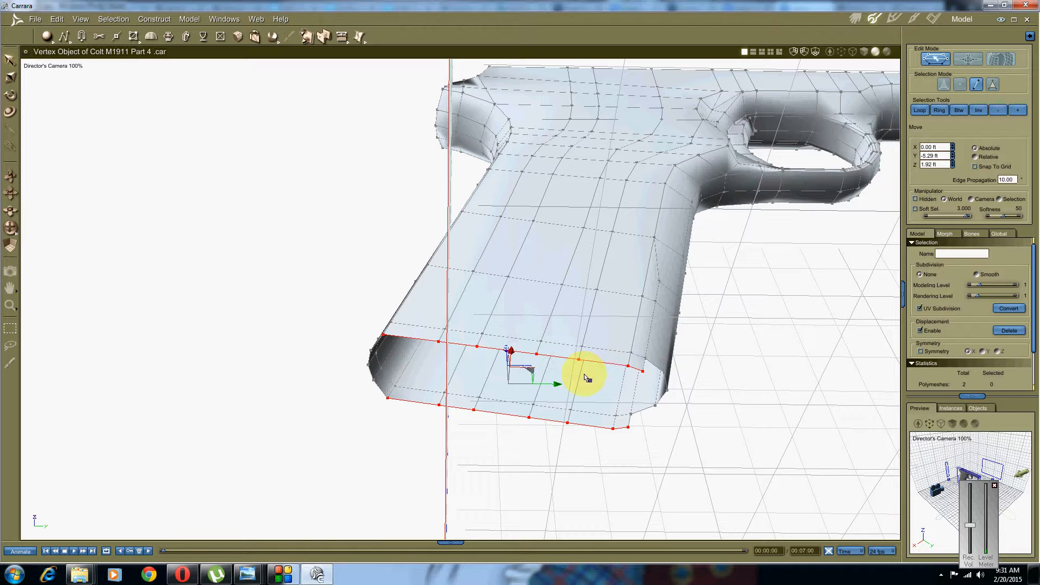
Bridge the selected rim edges with 3 segments to close the underside of the grip
middle_drag(586, 377, 506, 383)
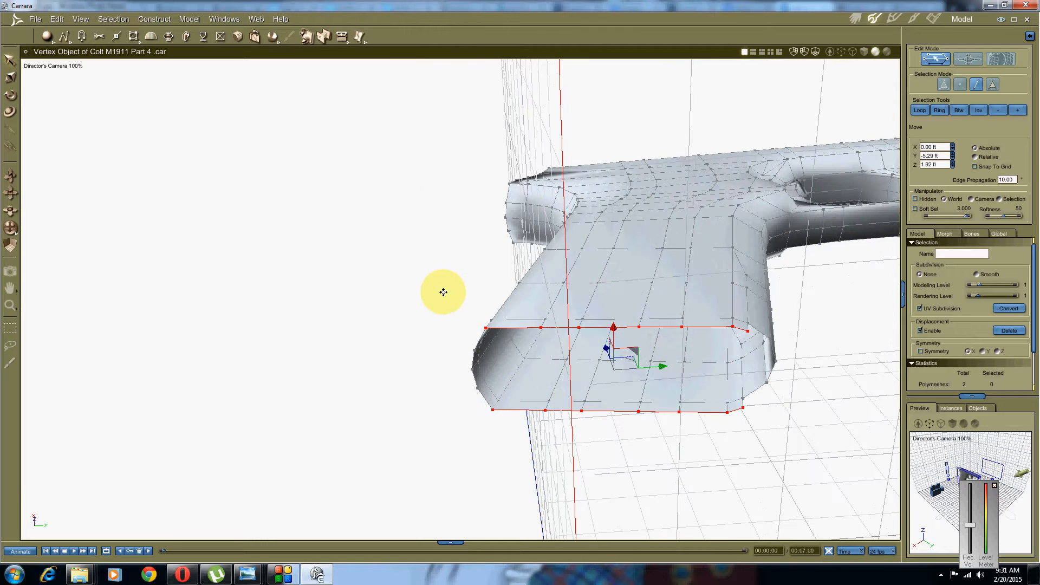
middle_drag(443, 292, 441, 276)
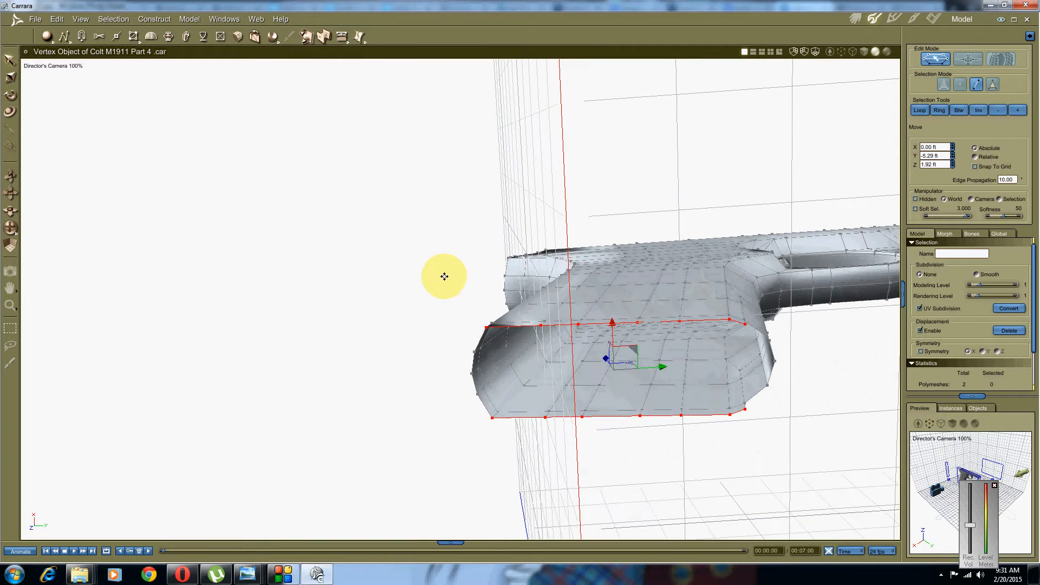
click(324, 35)
click(935, 164)
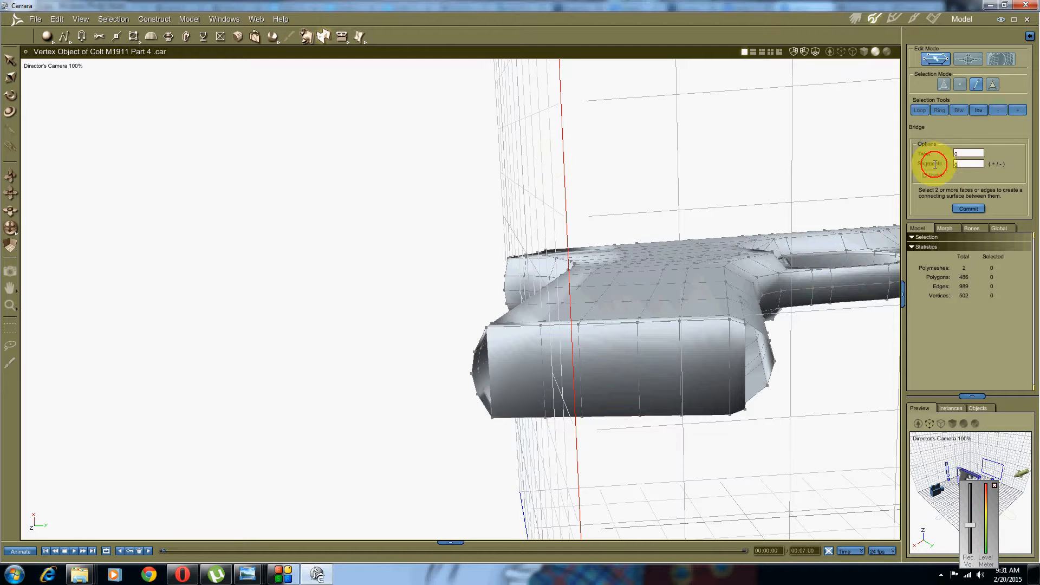
text(3)
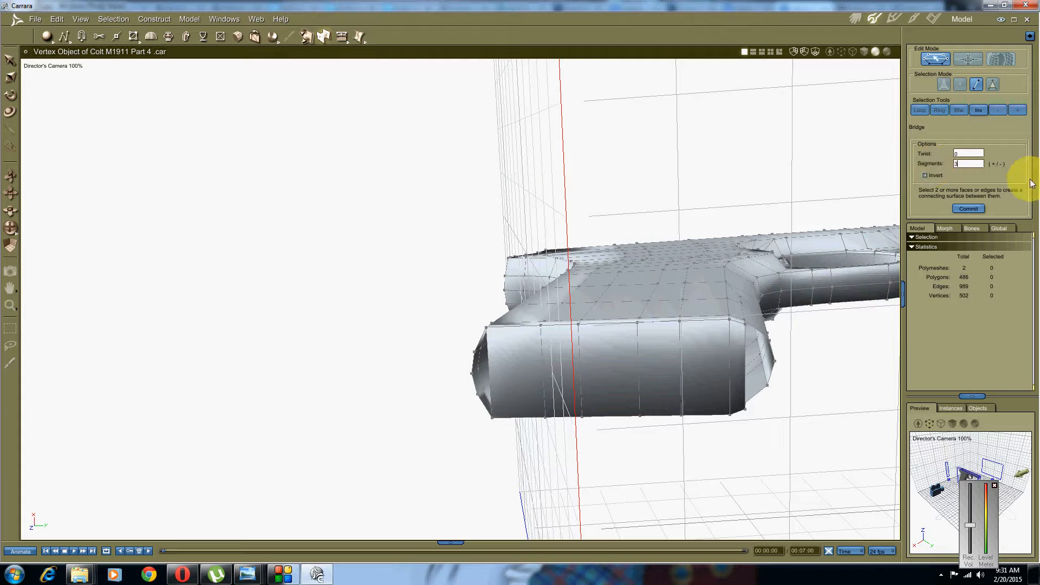
click(971, 206)
Target-weld the three intermediate vertices at the rear end of the bridged underside to the matching vertices on the grip's rear rim
middle_drag(572, 337, 578, 348)
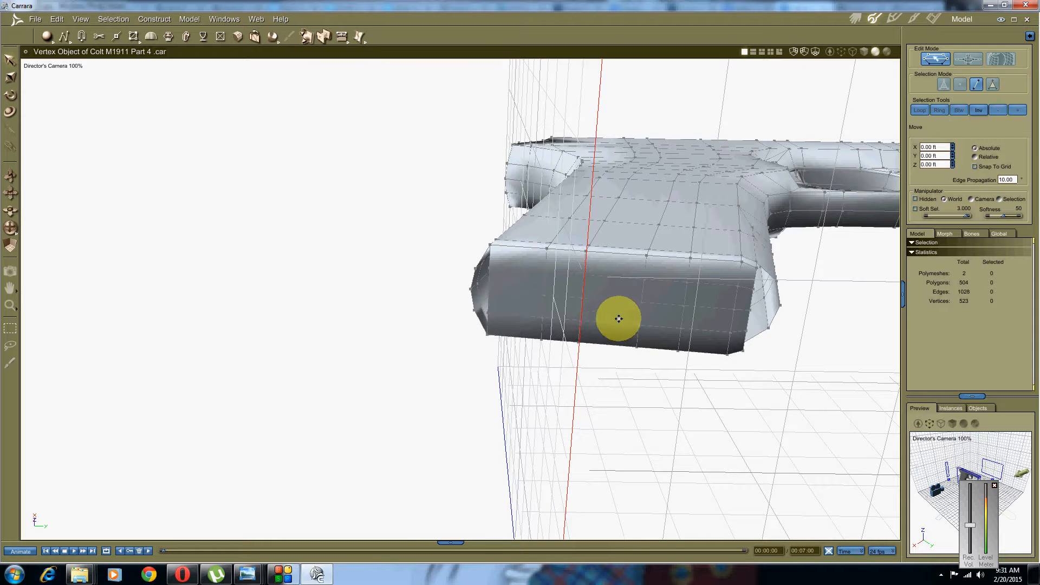
middle_drag(615, 317, 548, 482)
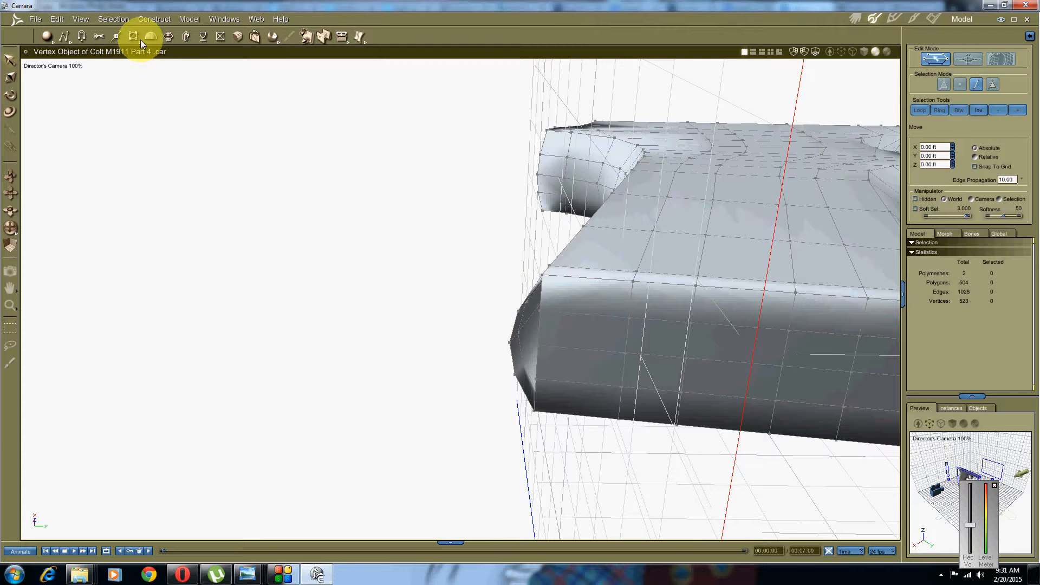
click(254, 37)
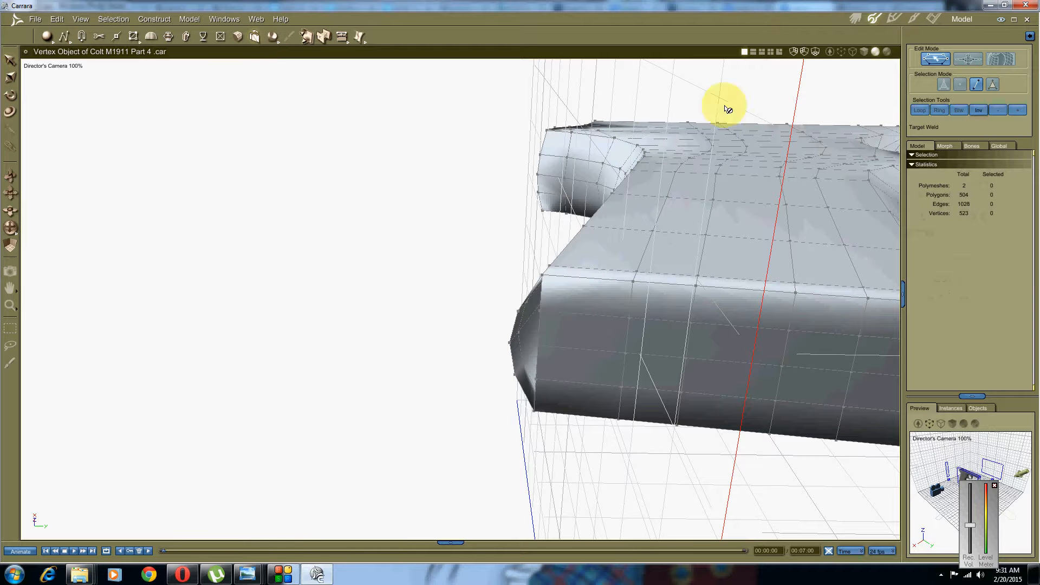
click(960, 84)
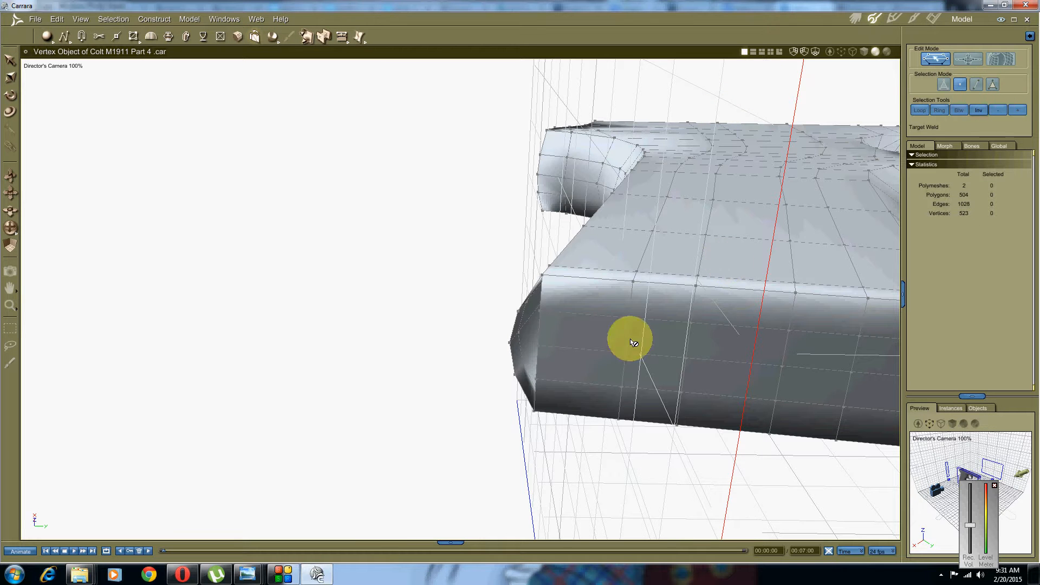
click(540, 346)
click(511, 343)
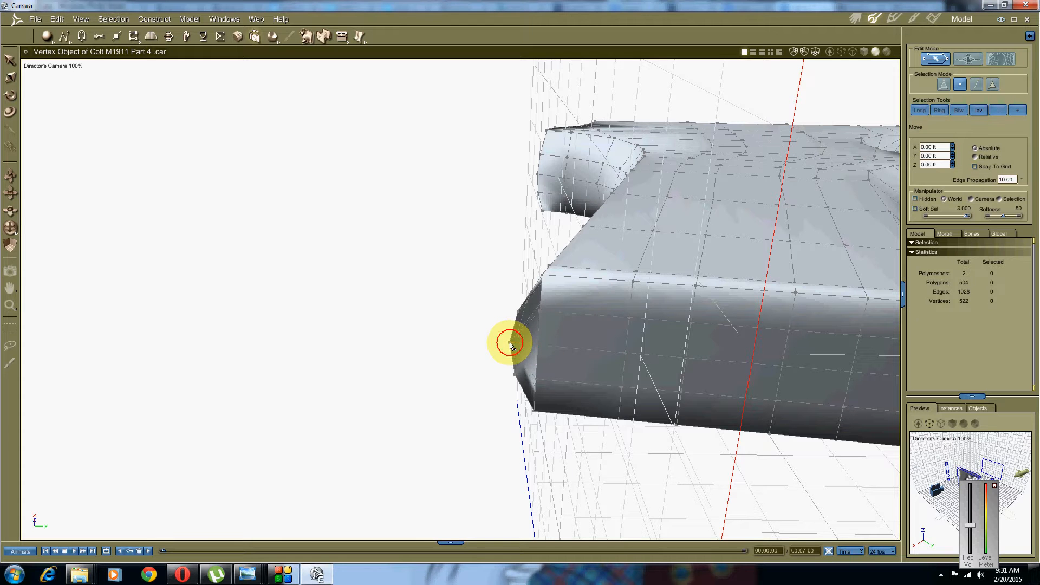
click(255, 39)
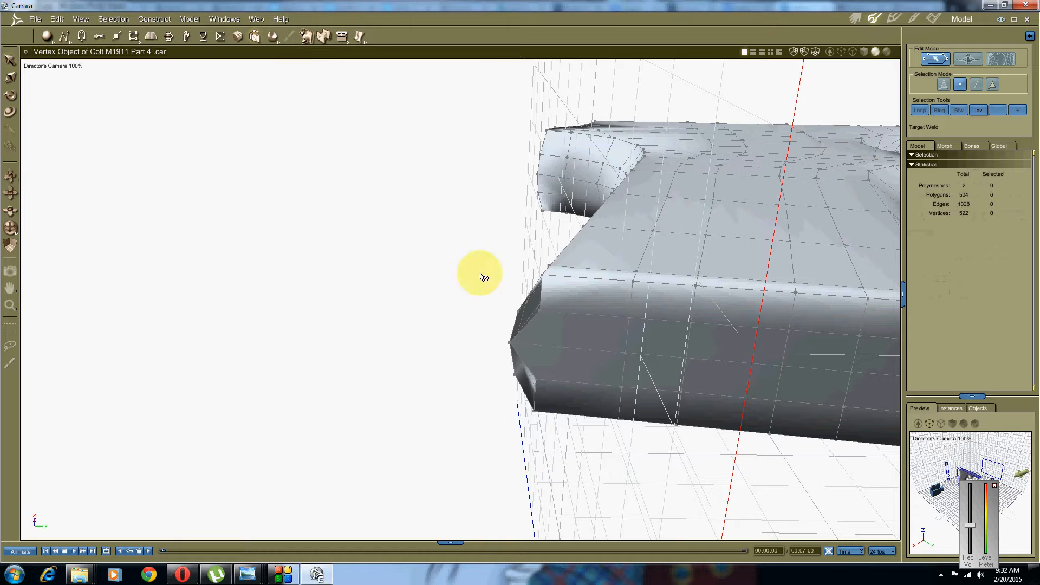
click(541, 312)
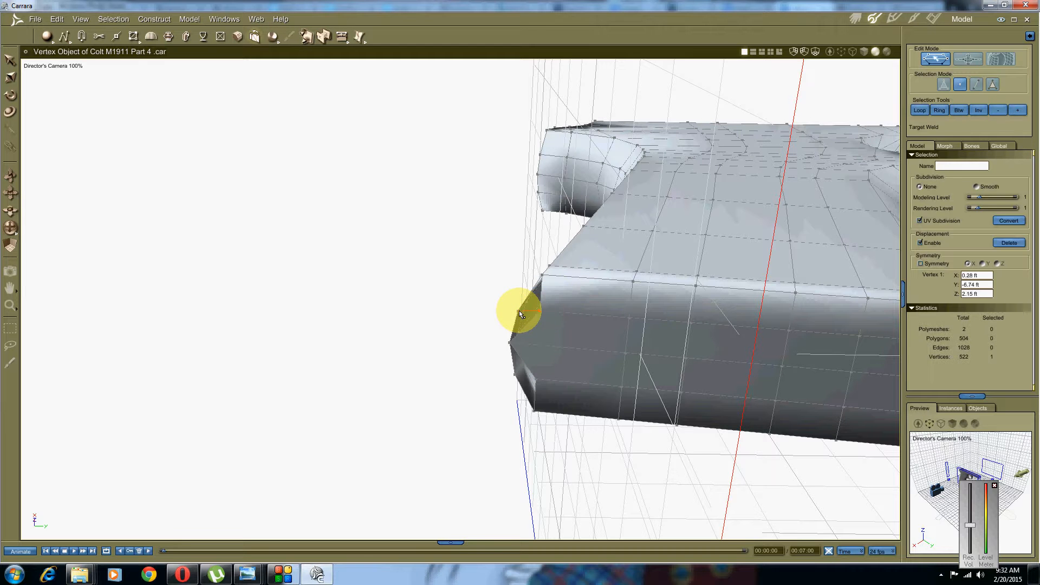
click(519, 310)
click(254, 39)
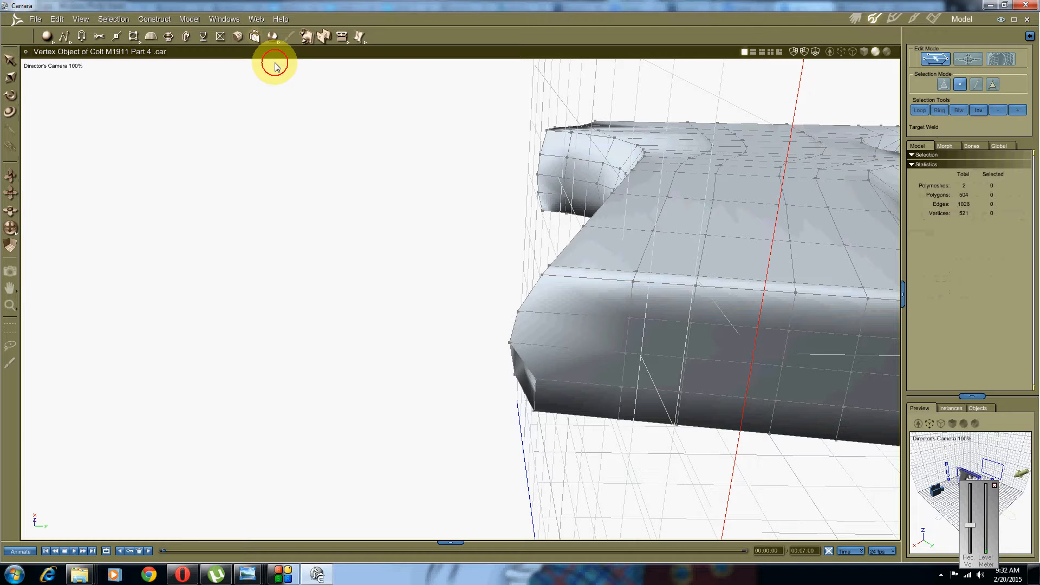
click(537, 381)
click(518, 373)
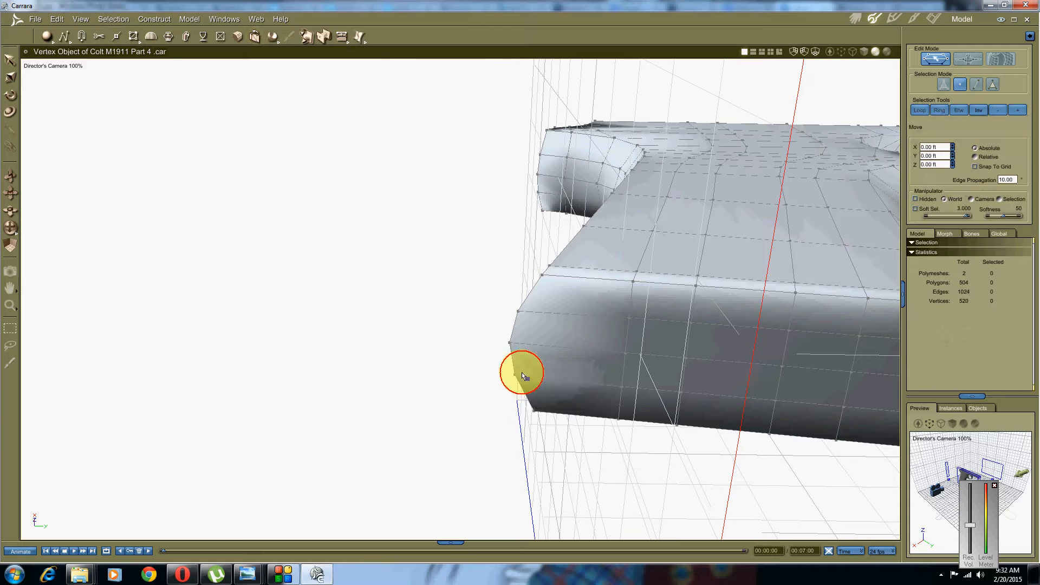
Examine the closed underside, its rear corners and the remaining opening at the lower front of the grip from several angles
scroll(573, 334, down, 1)
scroll(573, 335, down, 3)
middle_drag(617, 320, 442, 221)
scroll(533, 379, up, 4)
middle_drag(531, 373, 475, 393)
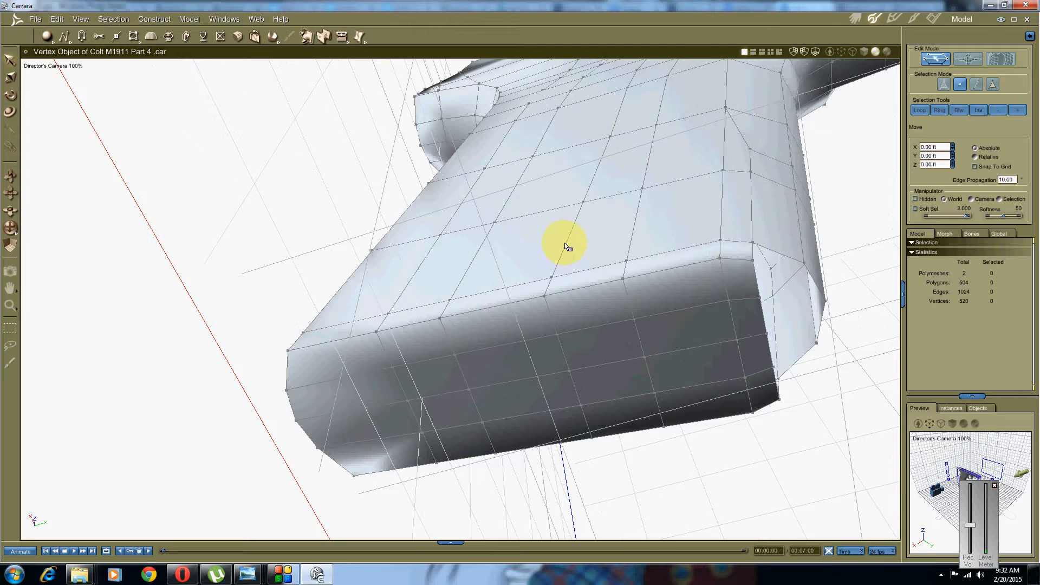
click(801, 52)
drag(402, 225, 422, 190)
scroll(491, 163, down, 3)
drag(503, 167, 434, 227)
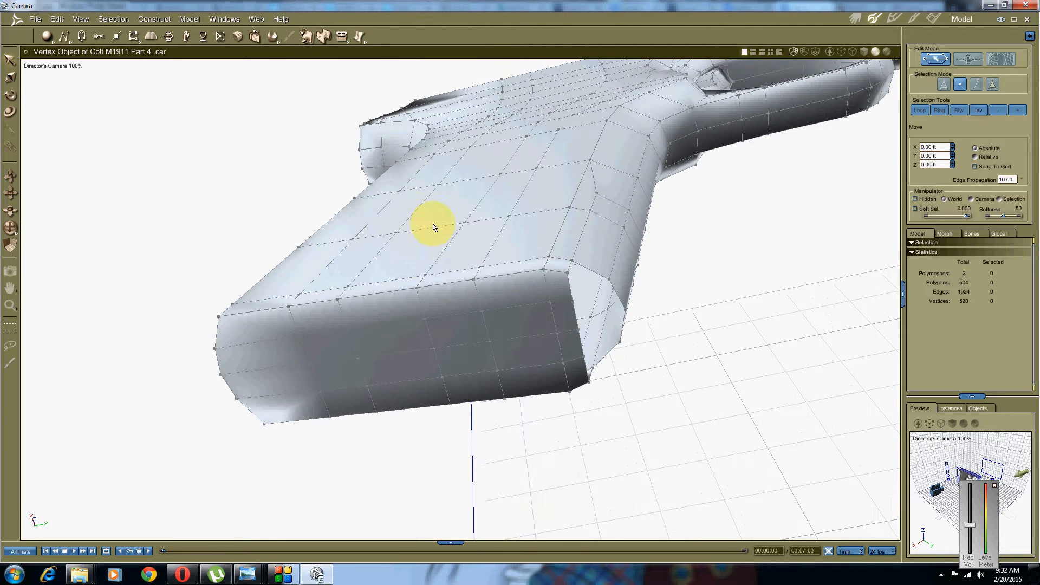
click(991, 86)
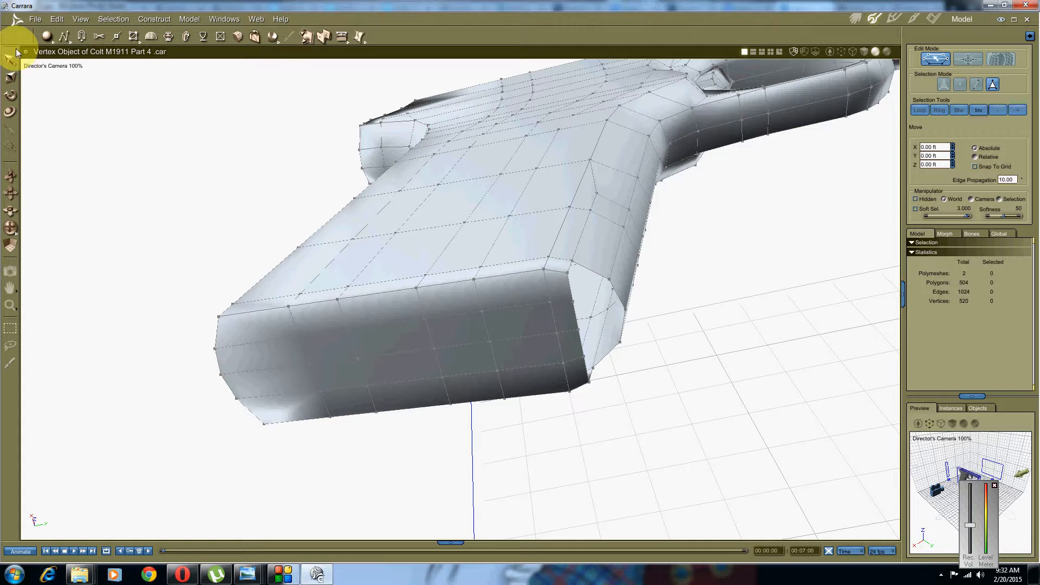
click(570, 269)
middle_drag(616, 268, 555, 293)
click(700, 269)
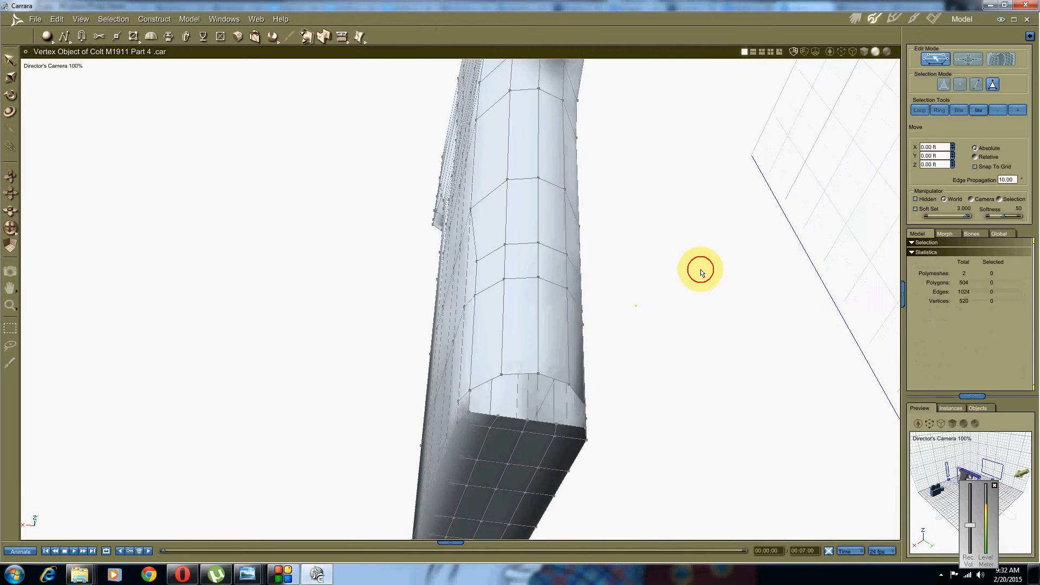
Select the short vertical edges at both lower front corners of the grip and bridge them with a strip across the front
click(976, 85)
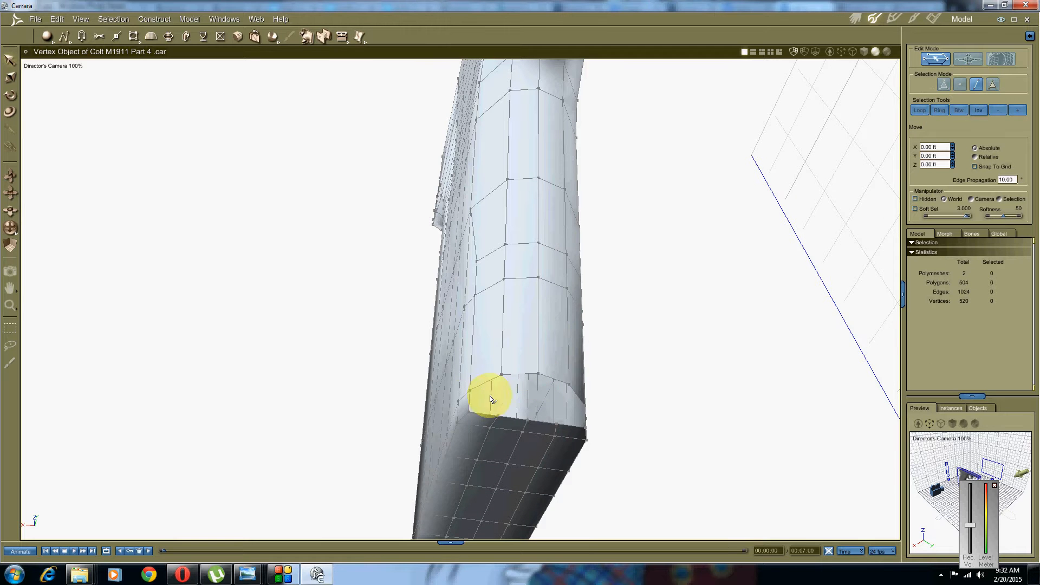
click(472, 404)
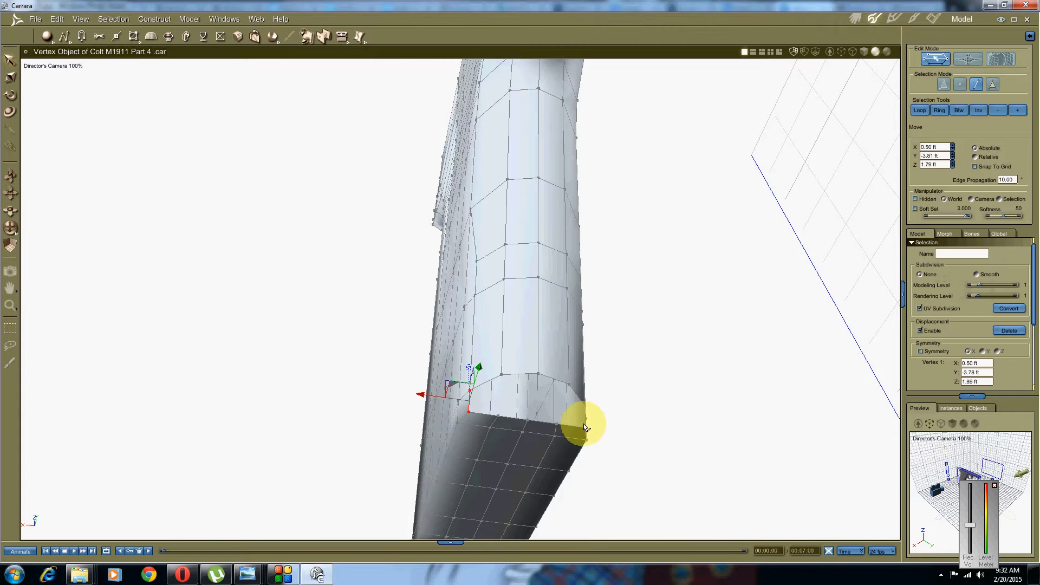
middle_drag(585, 428, 559, 388)
click(568, 356)
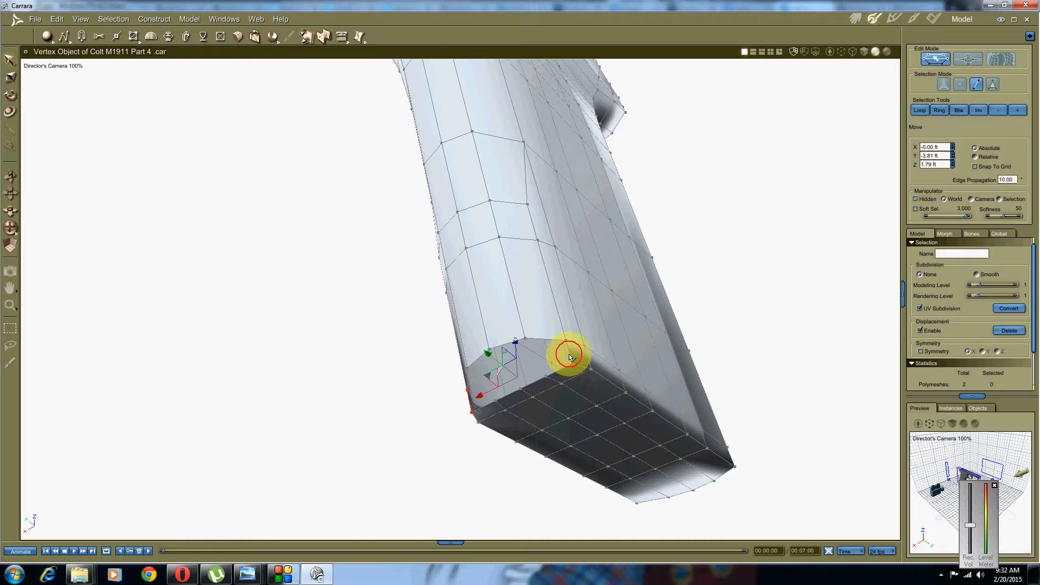
middle_drag(476, 390, 511, 383)
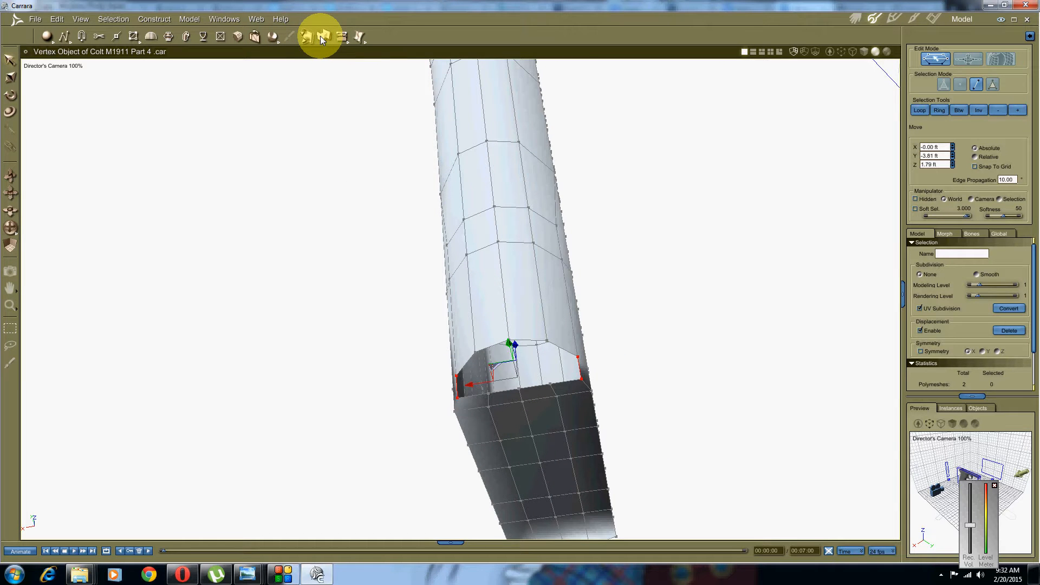
click(321, 36)
middle_drag(504, 260, 513, 413)
key(Escape)
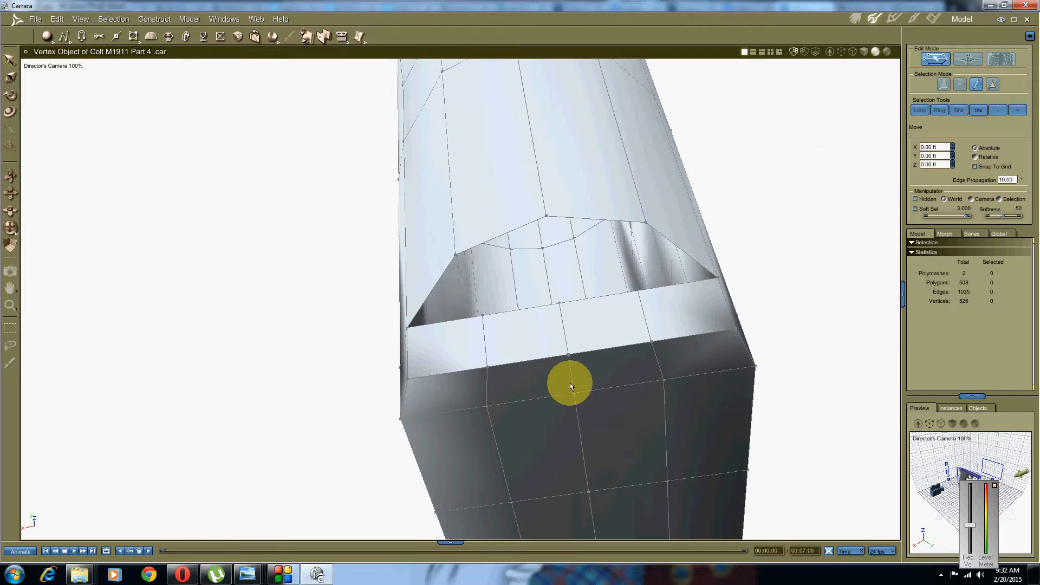
Weld the overlapping vertices at one side of the seam between the front strip and the underside, using the default tolerance
click(958, 86)
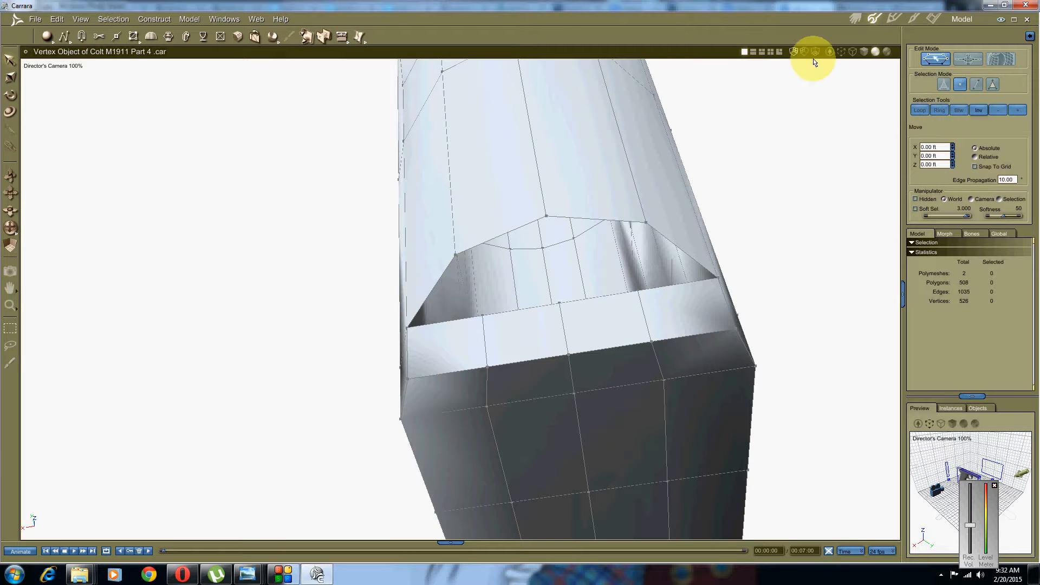
click(849, 52)
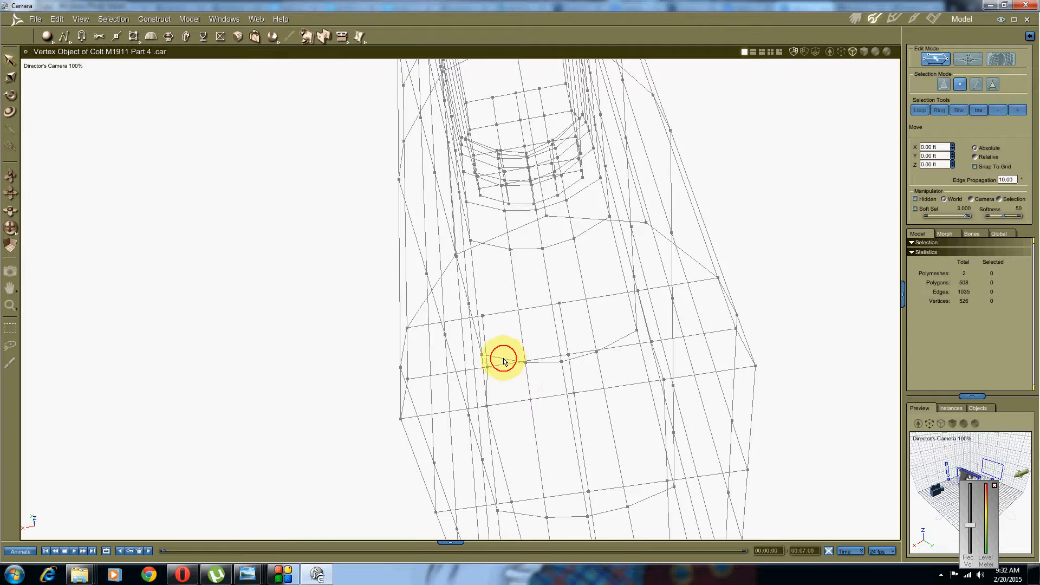
click(487, 369)
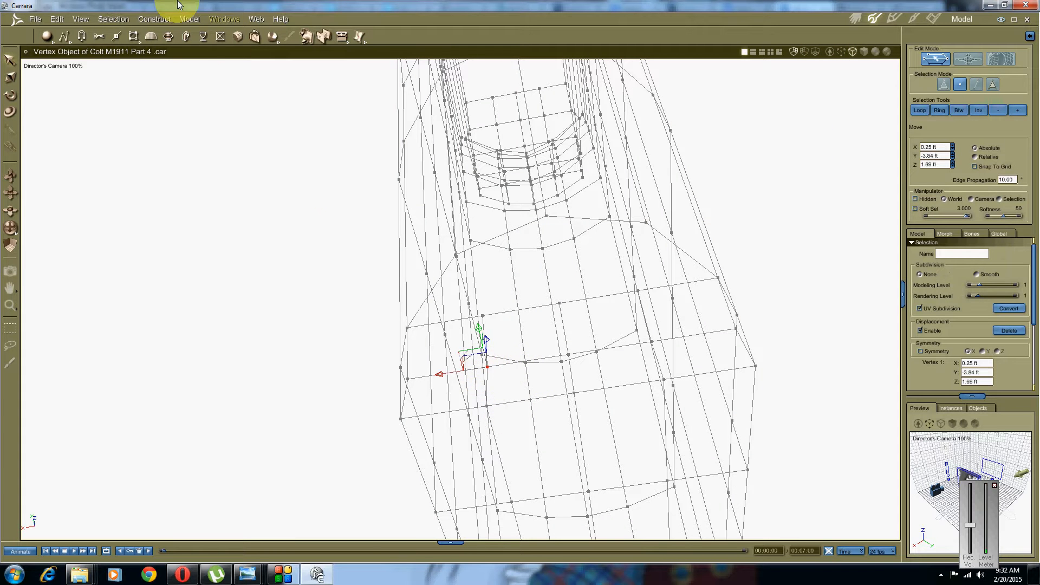
click(189, 23)
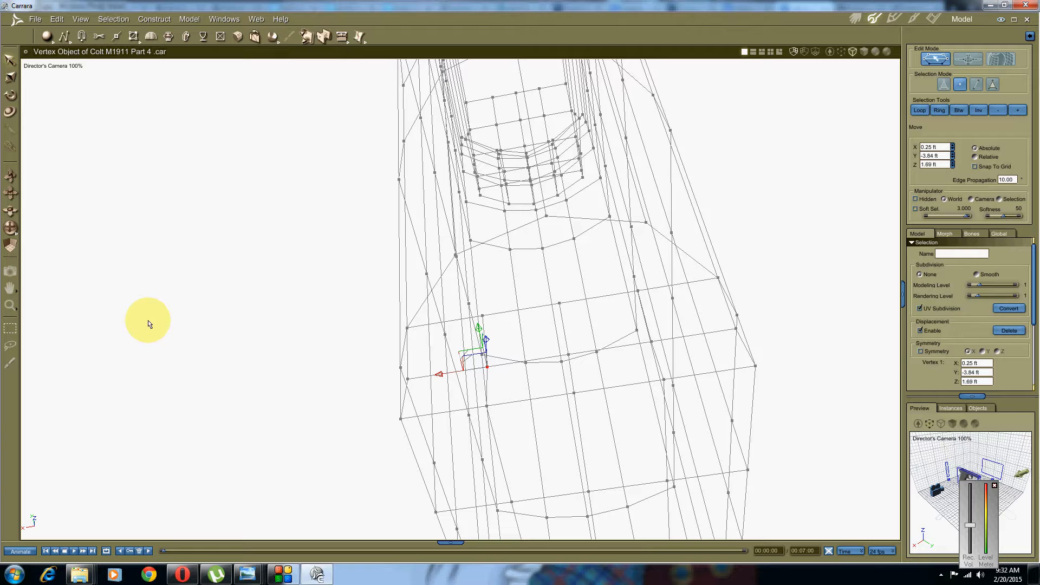
click(169, 265)
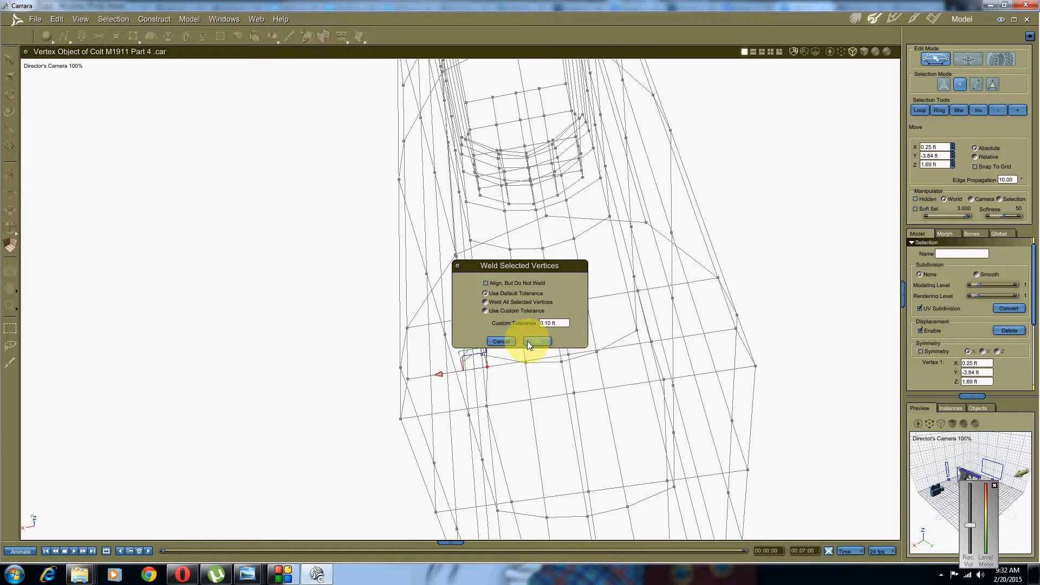
click(548, 341)
Weld the middle and opposite-side vertex pairs along the seam between the front strip and the underside, using the default tolerance
click(568, 354)
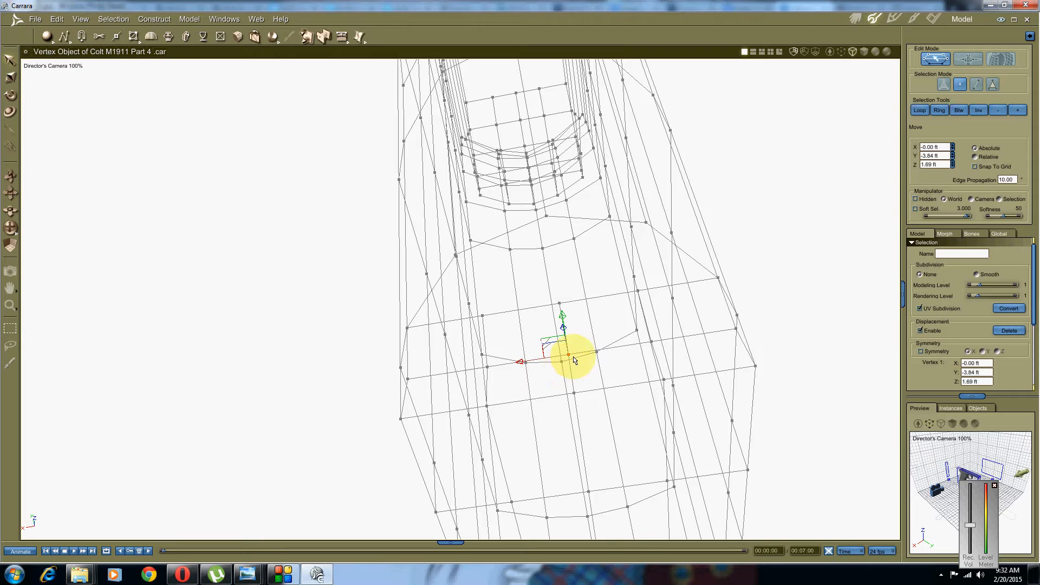
key(ctrl+shift+w)
click(541, 344)
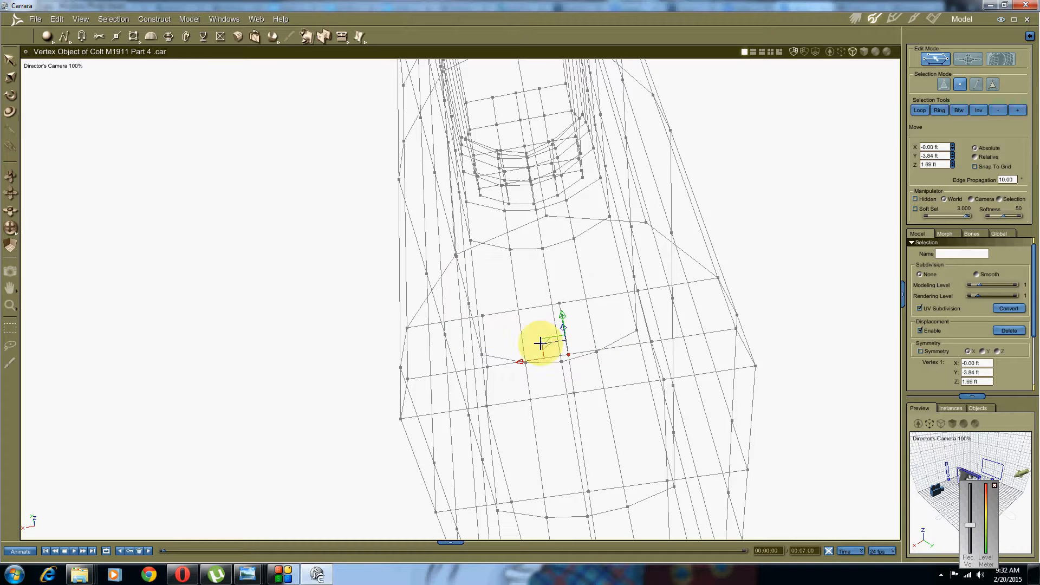
click(650, 342)
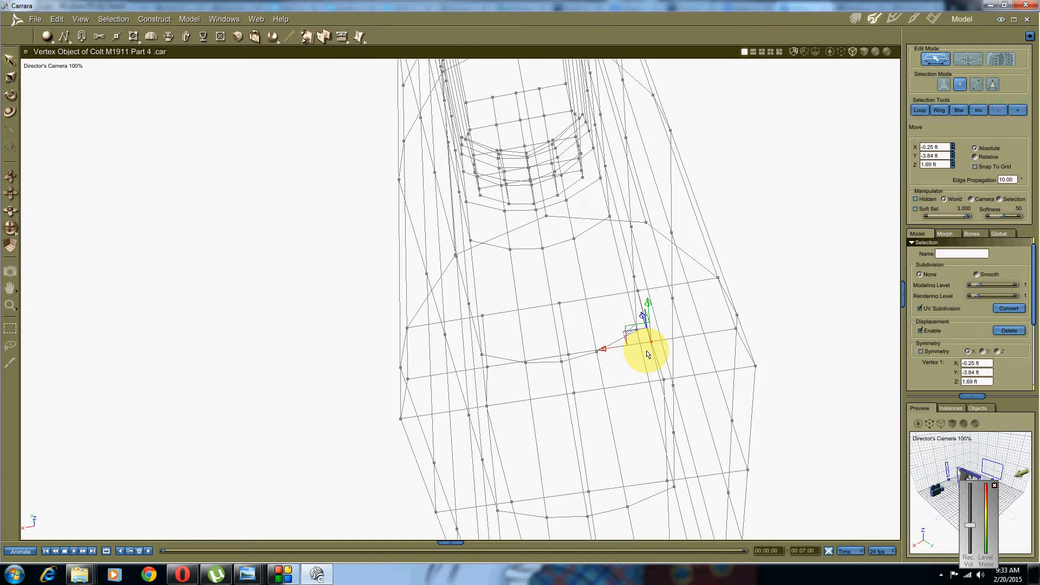
key(ctrl+shift+w)
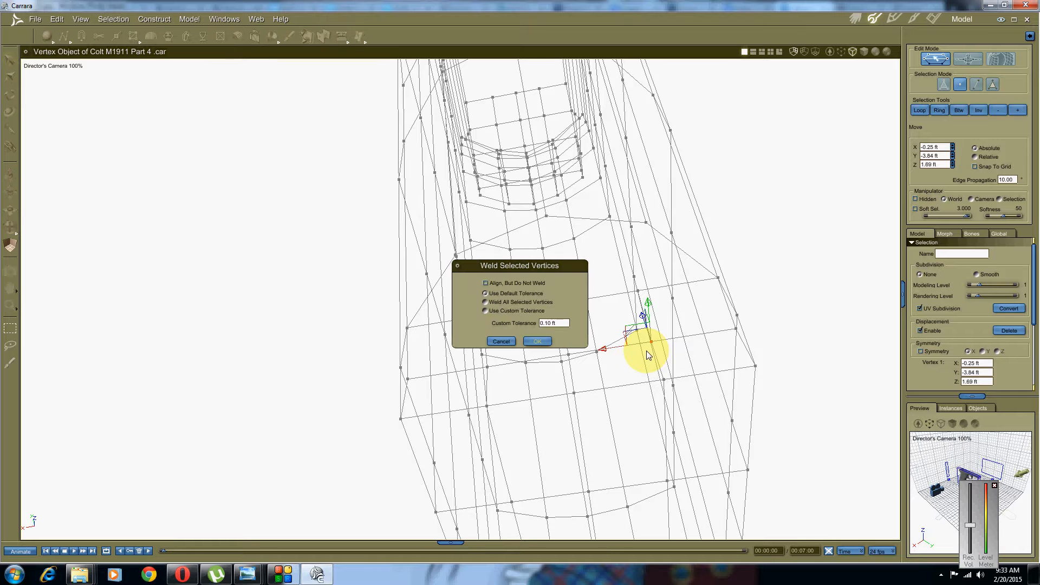
click(543, 343)
middle_drag(543, 342, 574, 287)
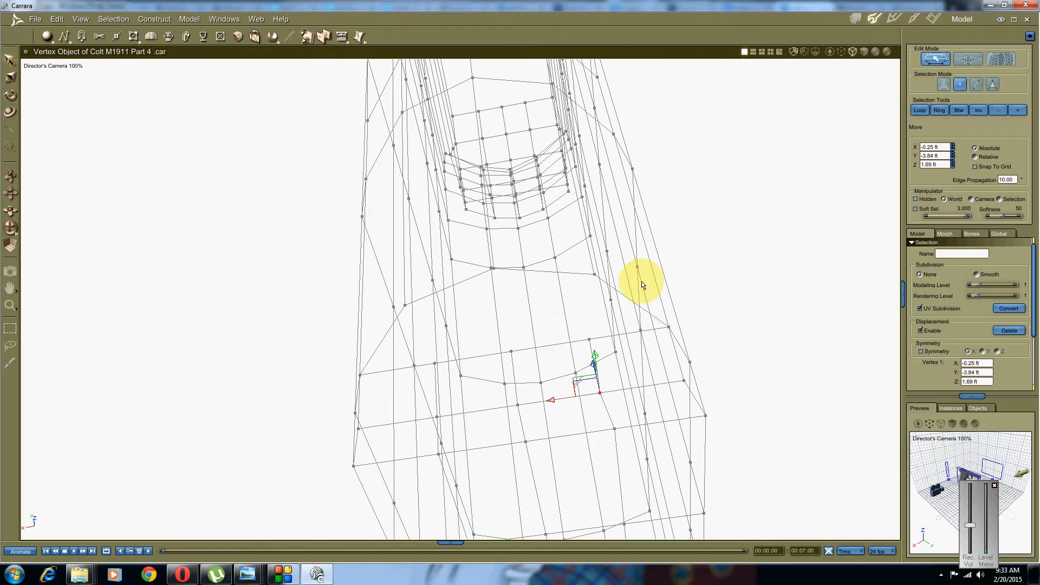
click(763, 247)
click(991, 84)
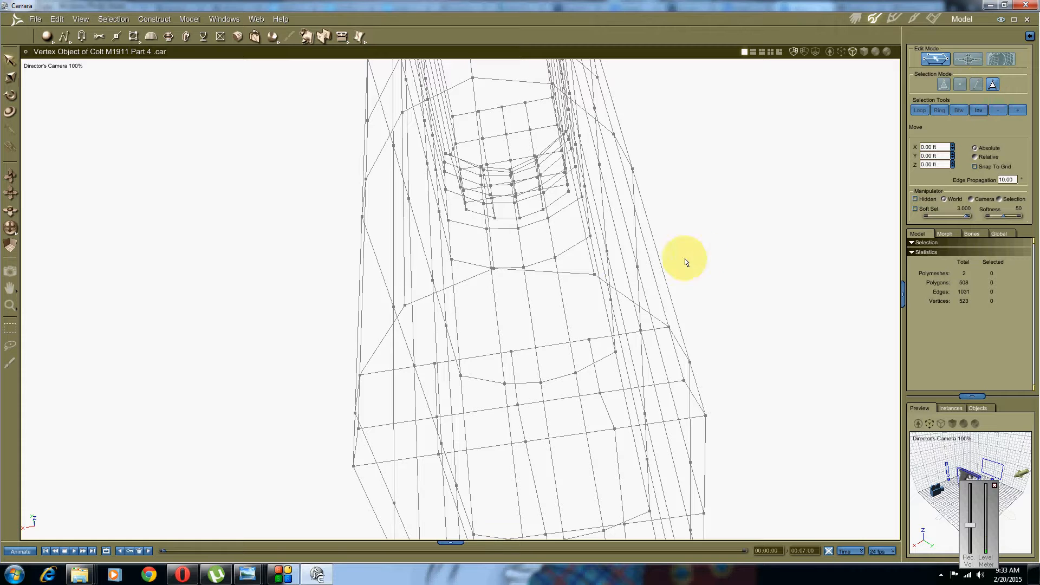
click(875, 52)
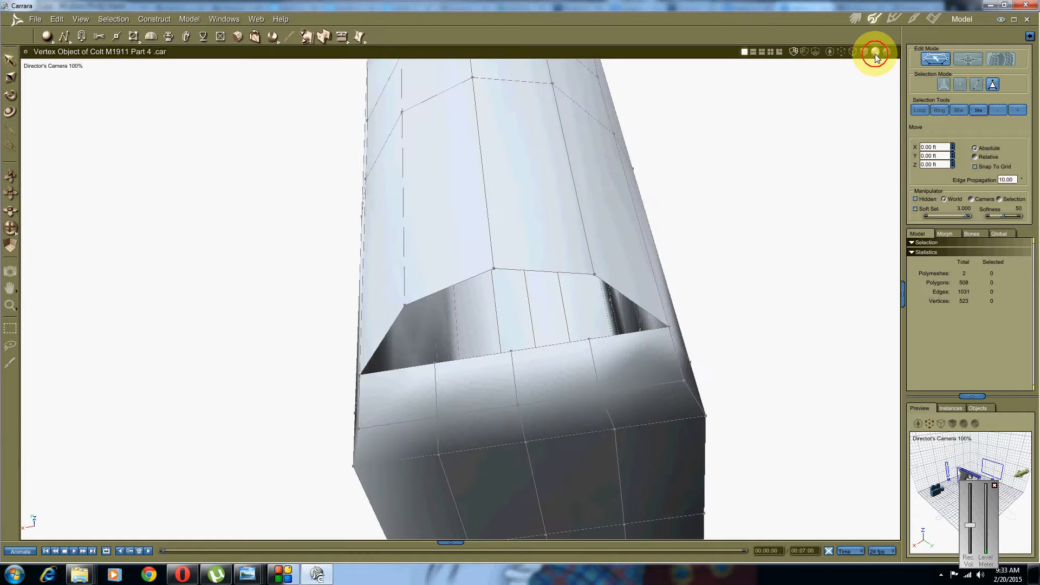
click(976, 84)
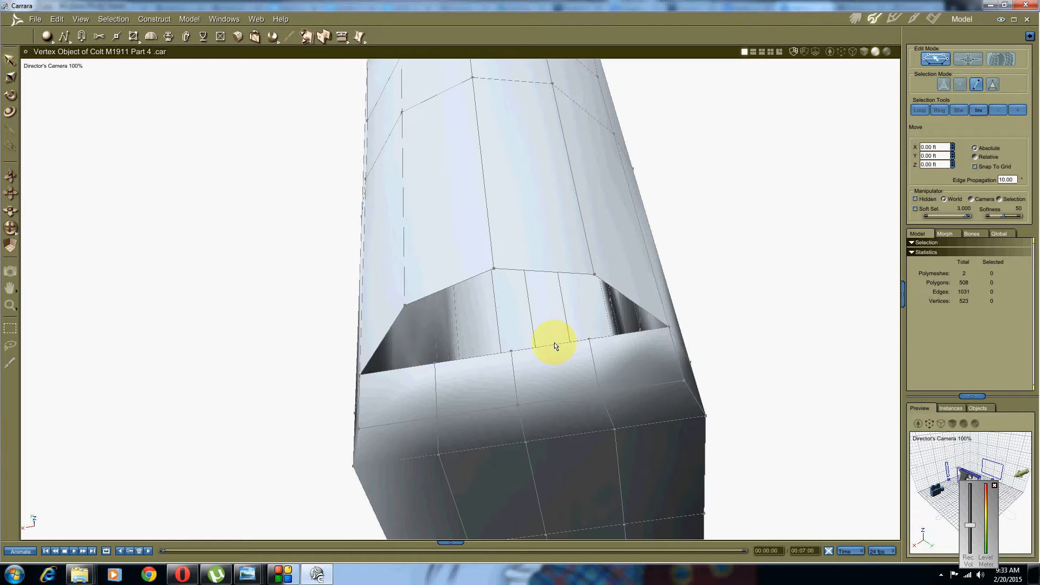
click(516, 353)
shift+click(489, 359)
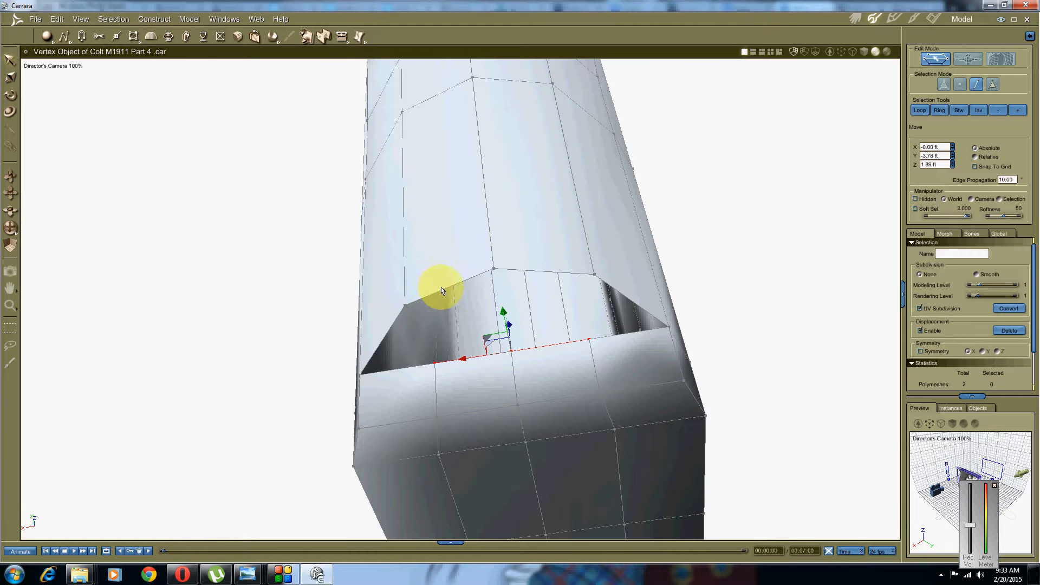
shift+click(442, 290)
shift+click(542, 274)
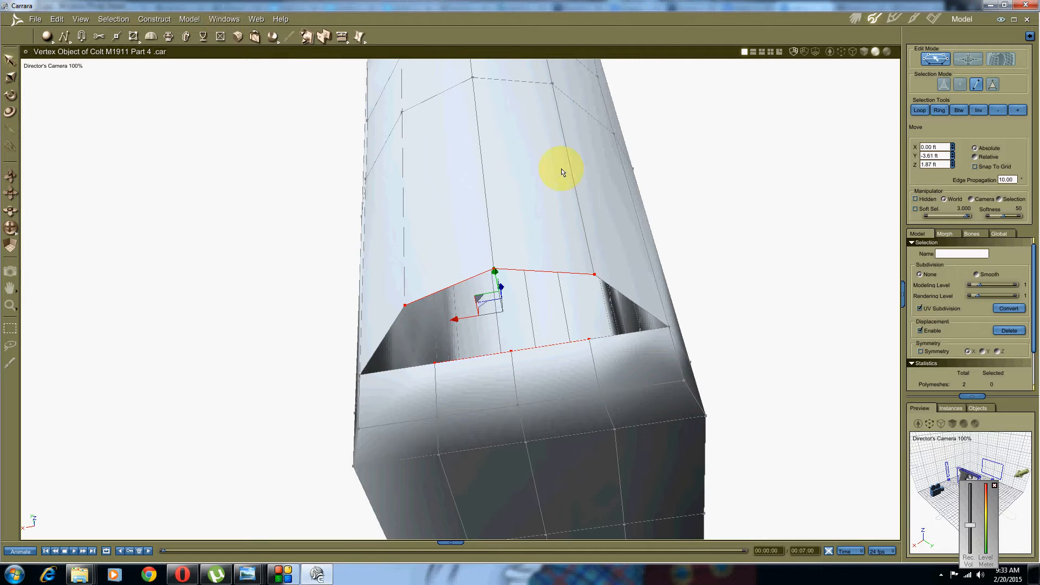
scroll(568, 227, down, 3)
click(684, 194)
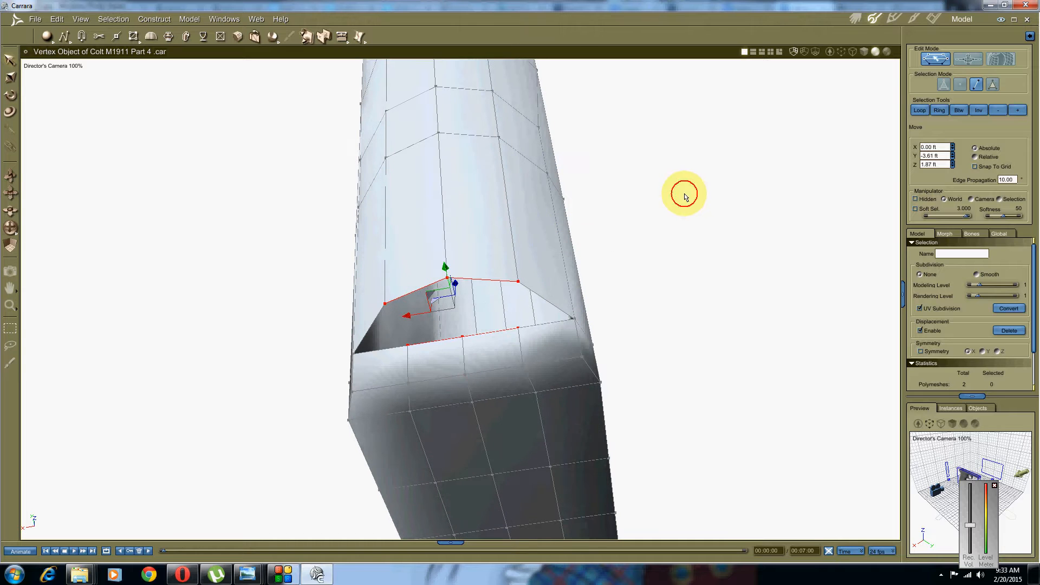
Delete the four polygons of the bridged strip across the lower front of the grip
click(989, 87)
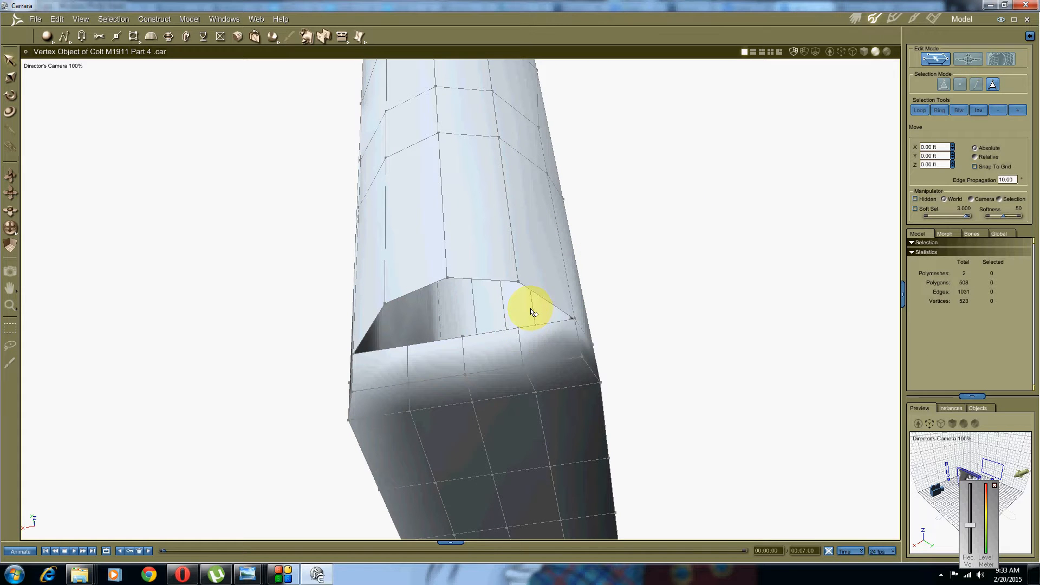
click(537, 344)
shift+click(470, 364)
shift+click(434, 365)
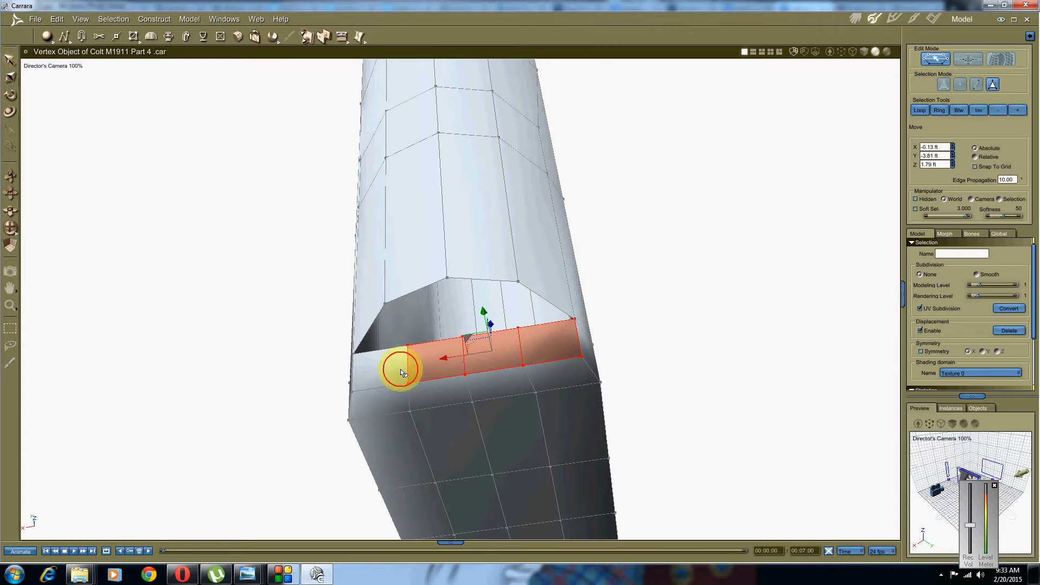
shift+click(395, 364)
key(Delete)
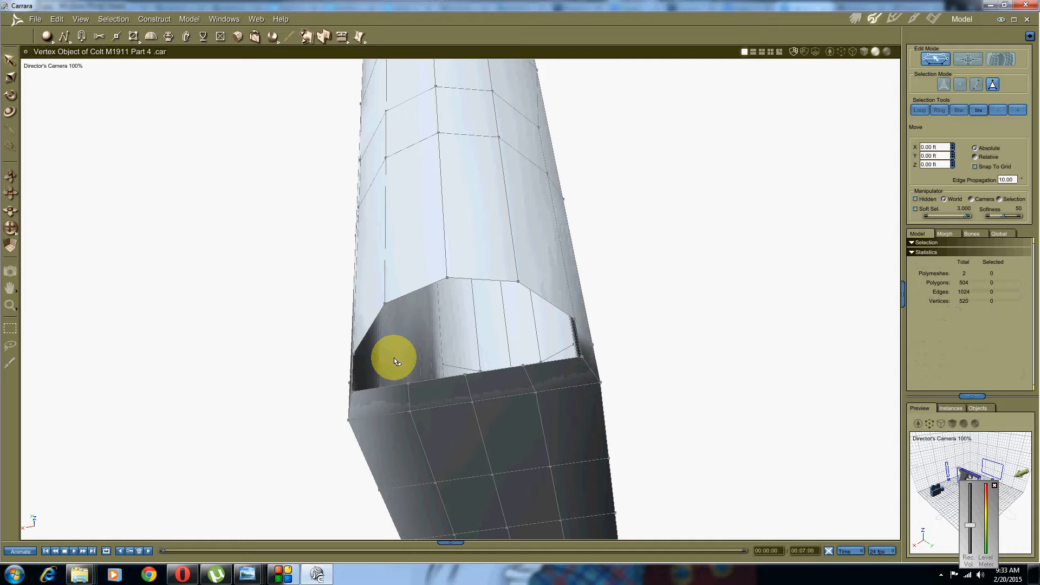
scroll(407, 379, up, 5)
scroll(408, 380, down, 2)
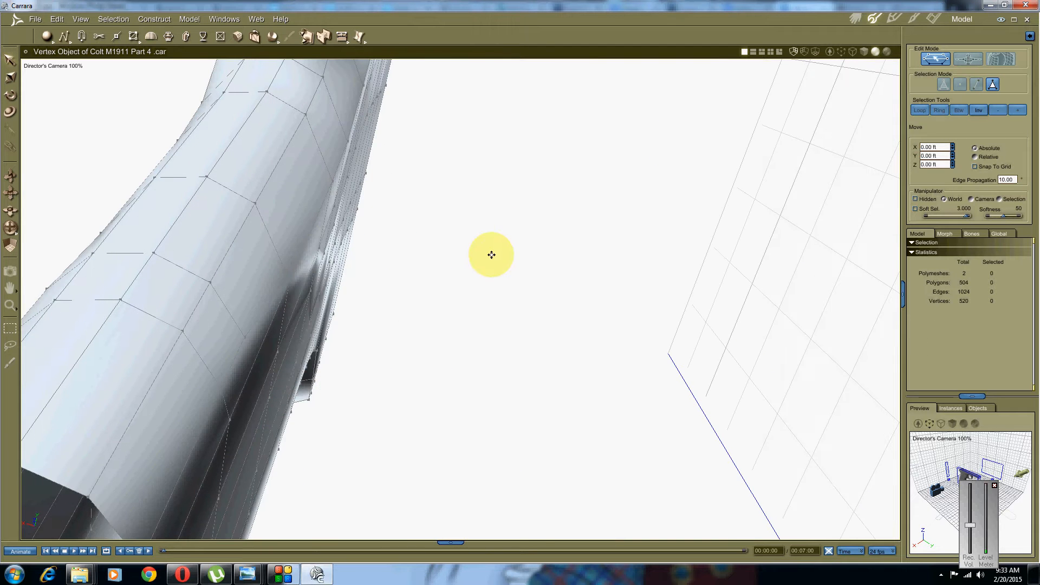
scroll(344, 341, down, 4)
middle_drag(219, 367, 487, 331)
click(997, 84)
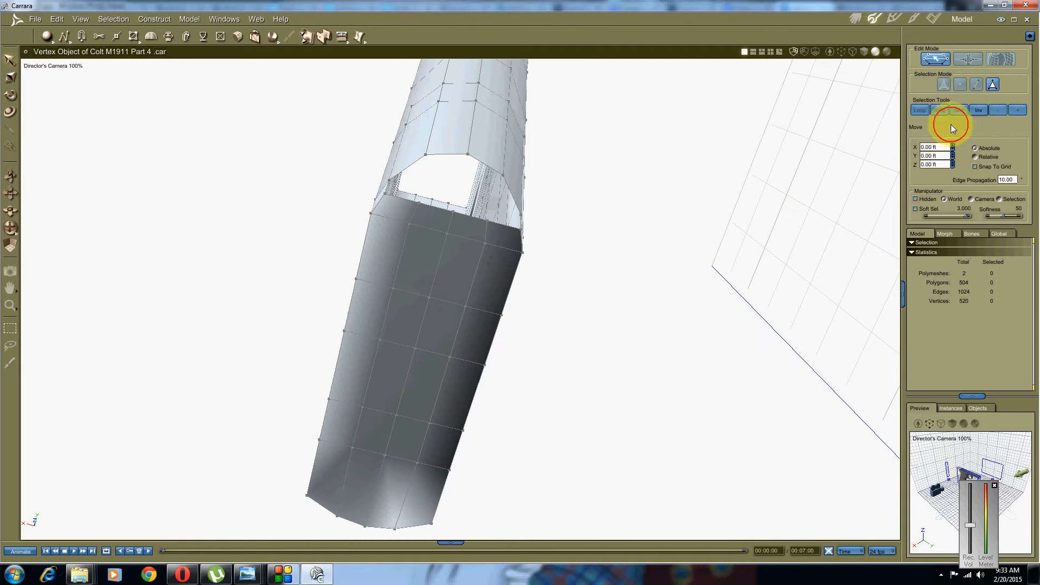
click(404, 211)
shift+click(382, 255)
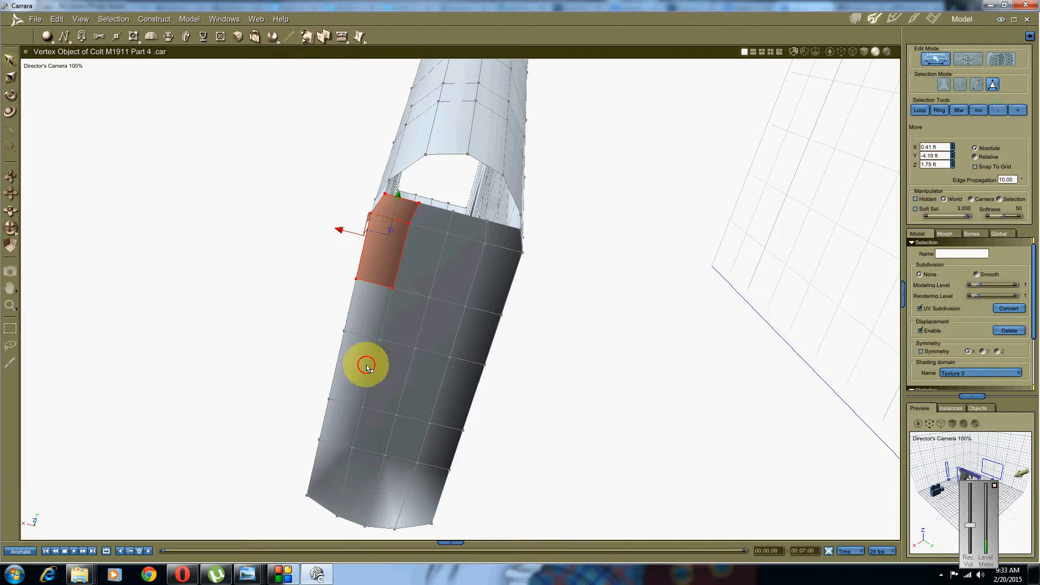
shift+click(360, 364)
shift+click(347, 460)
shift+click(342, 441)
shift+click(365, 317)
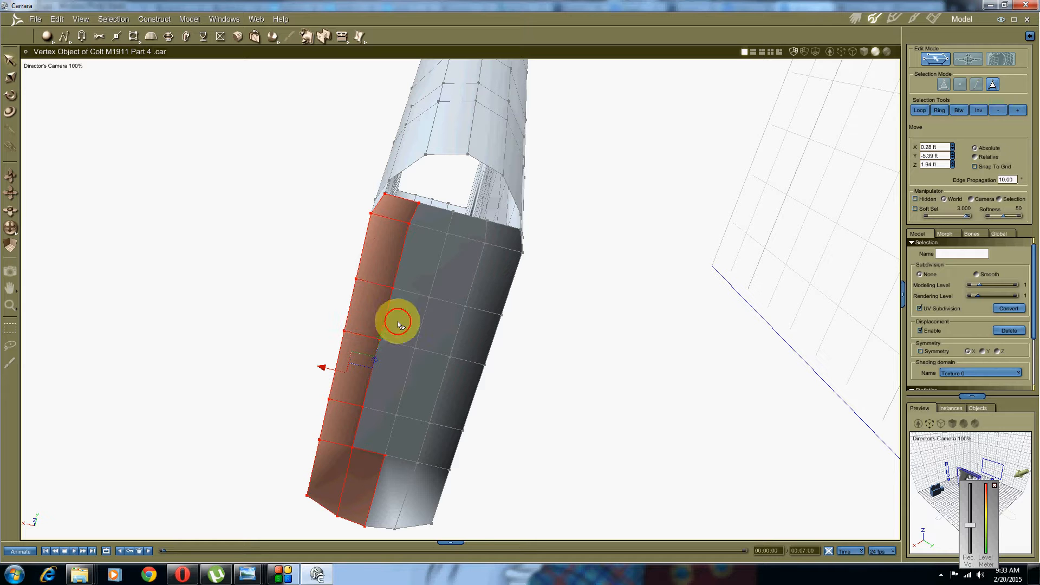
shift+click(398, 322)
shift+click(414, 275)
shift+click(438, 224)
shift+click(466, 233)
shift+click(513, 243)
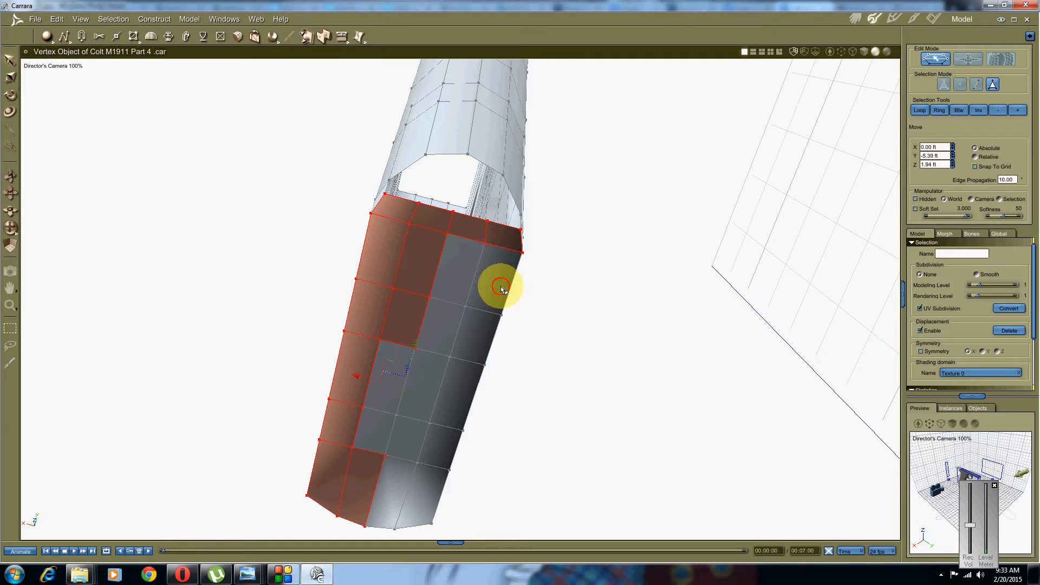
shift+click(499, 287)
shift+click(462, 383)
shift+click(470, 338)
shift+click(441, 440)
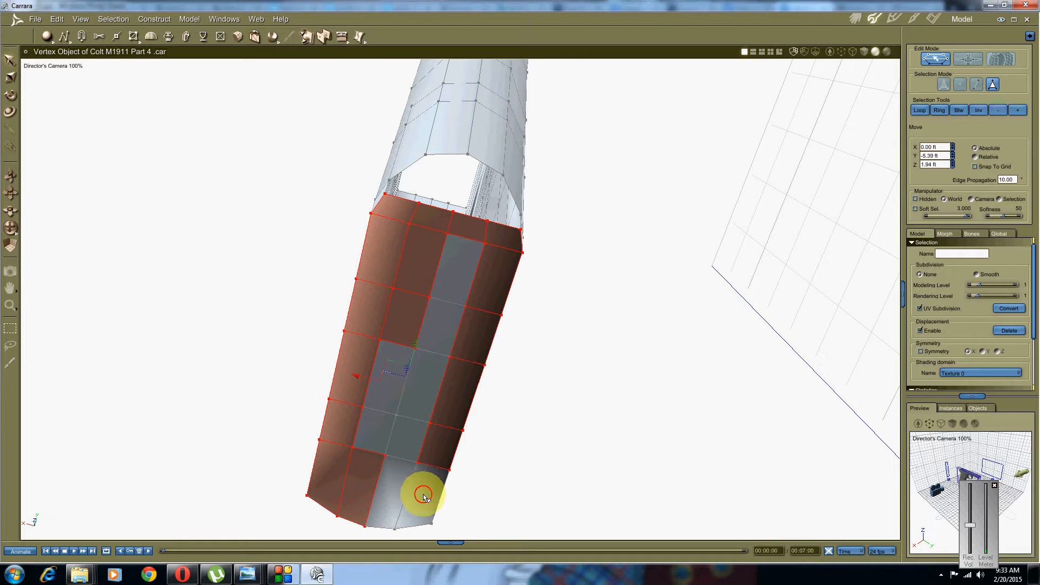
shift+click(420, 489)
shift+click(388, 492)
shift+click(391, 447)
shift+click(367, 432)
shift+click(414, 399)
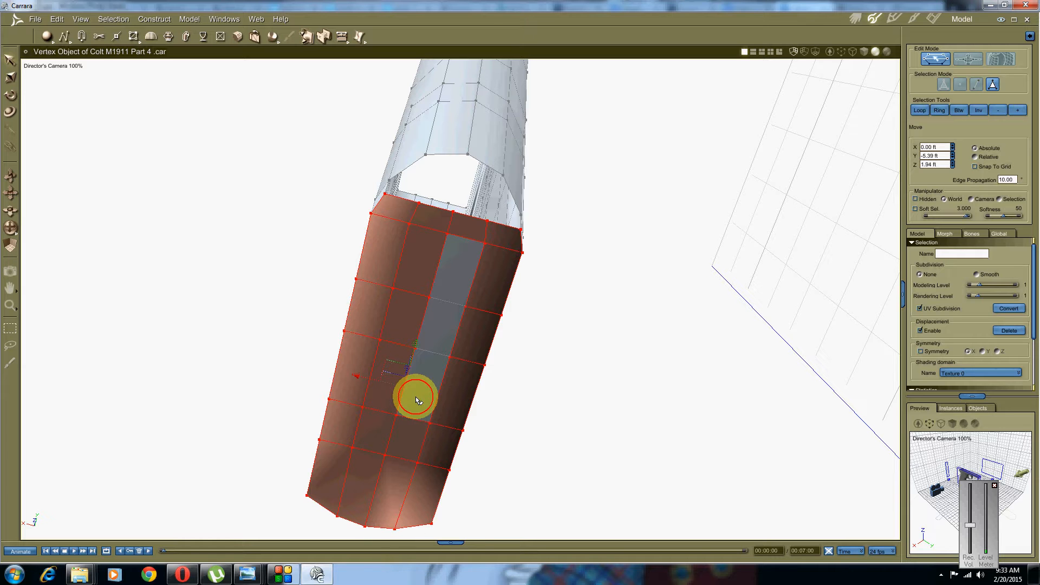
shift+click(449, 325)
shift+click(453, 286)
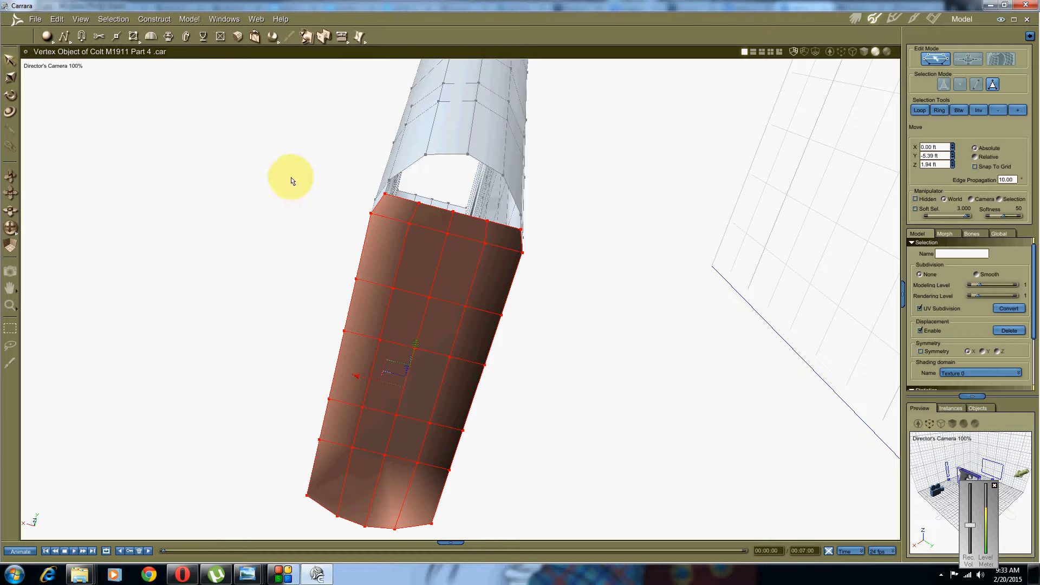
middle_drag(350, 390, 427, 402)
click(197, 275)
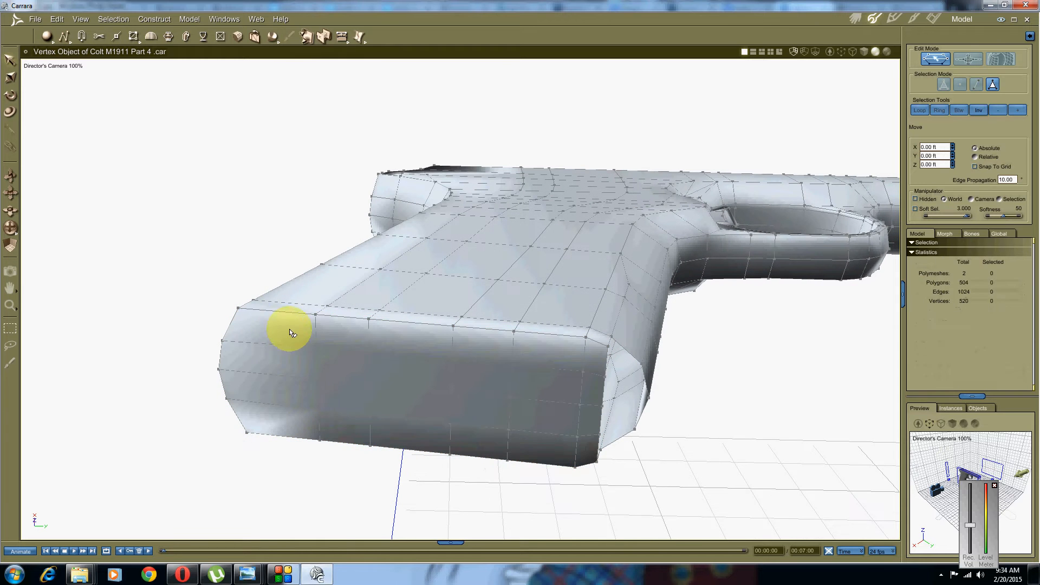
Delete the bridged polygons on the grip's underside, keeping only the rearmost row across the rear end
click(330, 336)
shift+click(343, 398)
shift+click(343, 427)
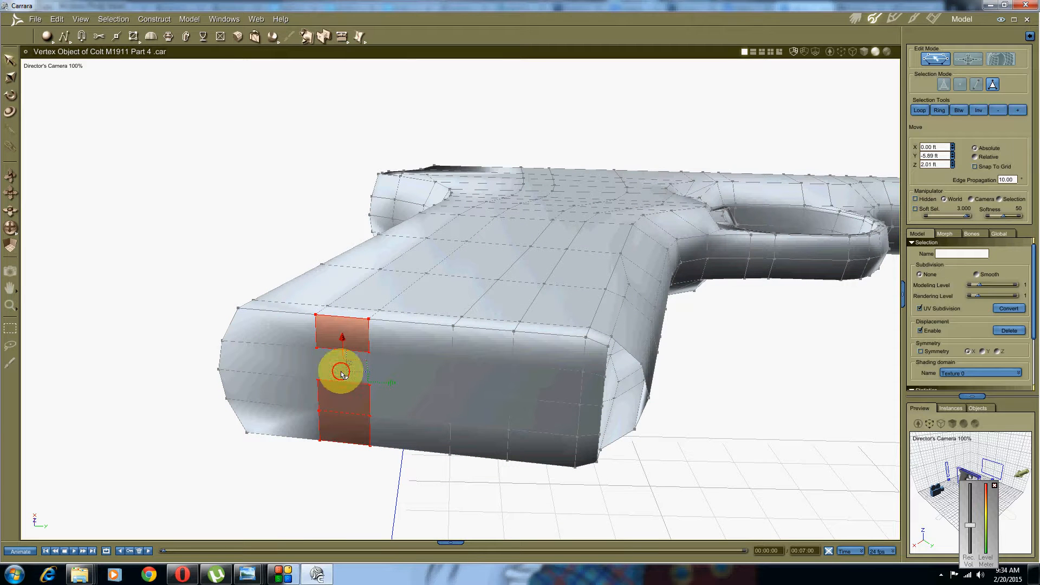
shift+click(342, 373)
shift+click(425, 352)
shift+click(485, 351)
shift+drag(536, 354, 540, 355)
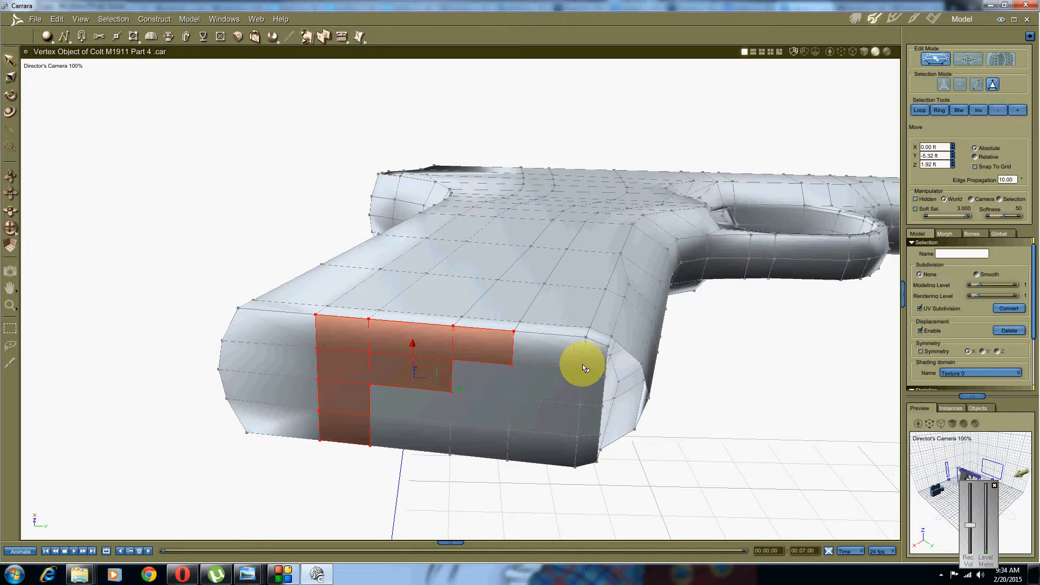
shift+click(595, 358)
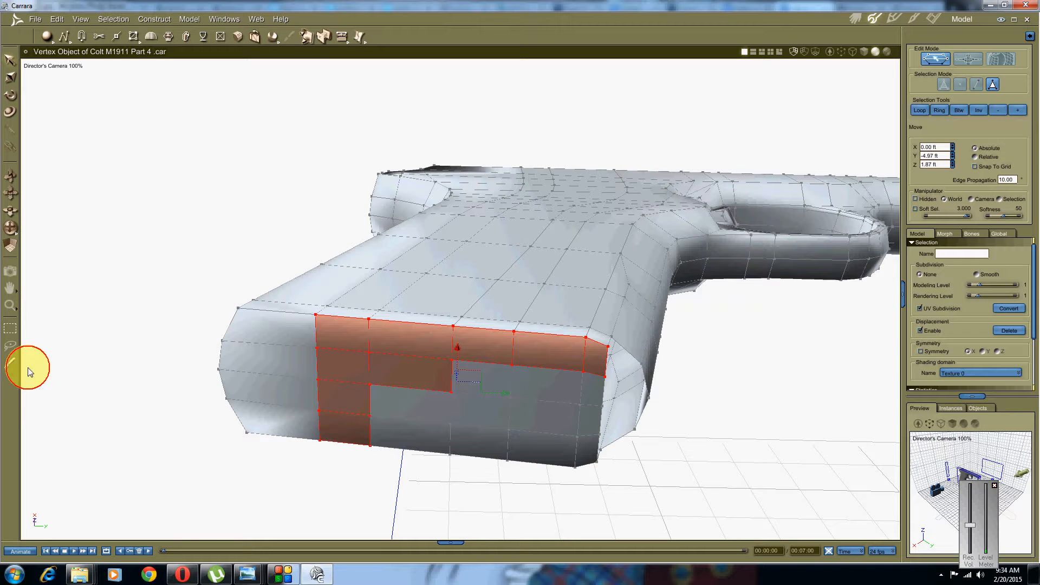
shift+click(386, 425)
shift+click(469, 437)
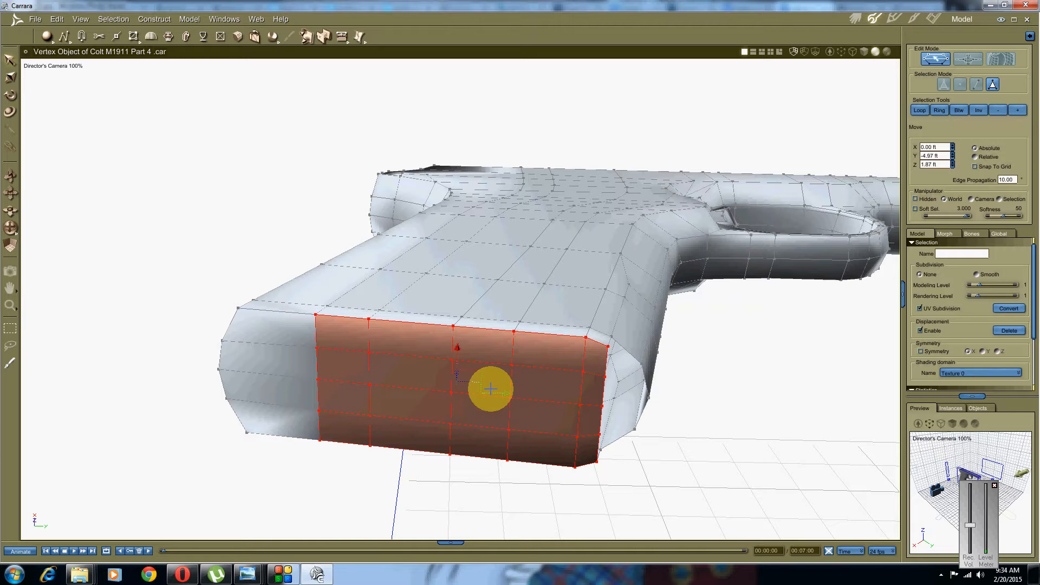
key(Delete)
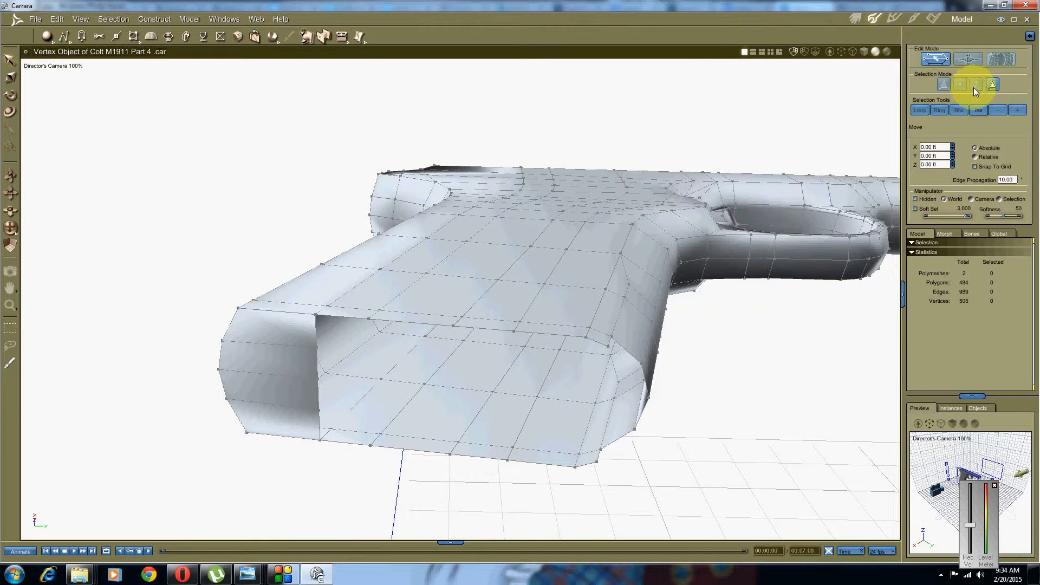
Select the open edges along both sides and across the rear end of the grip's bottom opening
click(338, 317)
shift+click(317, 339)
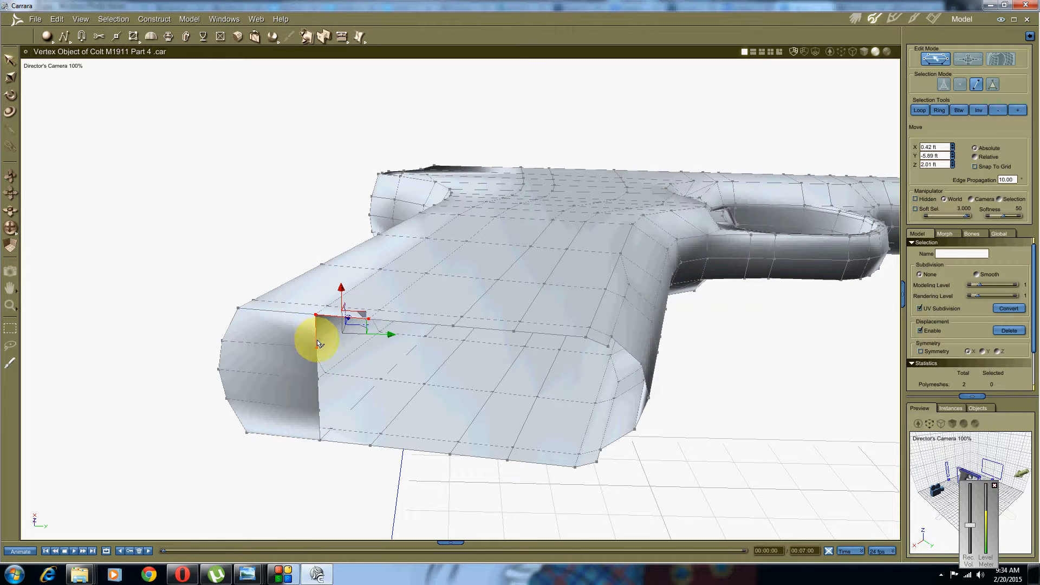
shift+click(317, 373)
shift+click(319, 401)
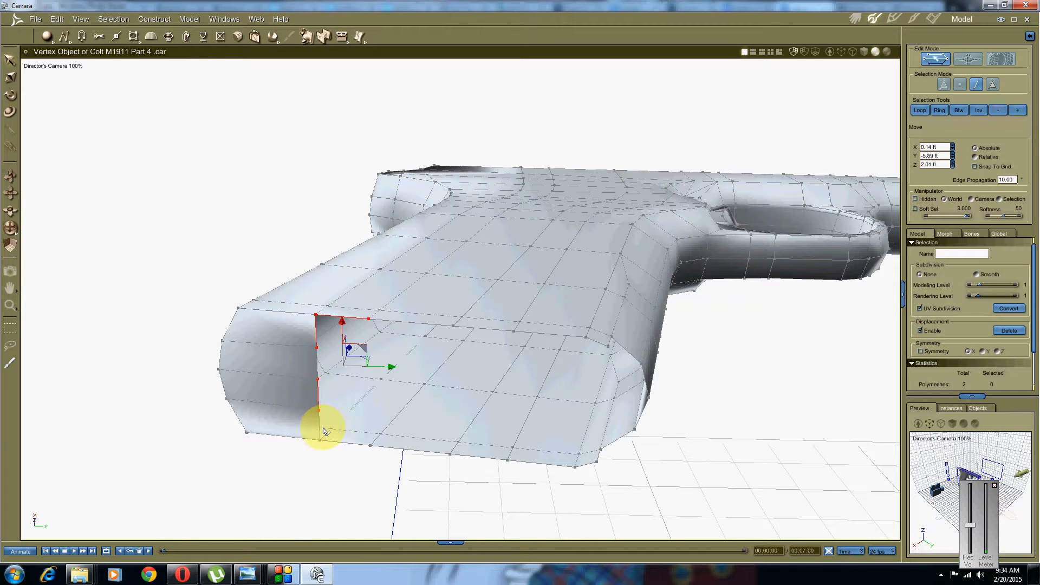
shift+click(322, 427)
middle_drag(355, 414, 344, 422)
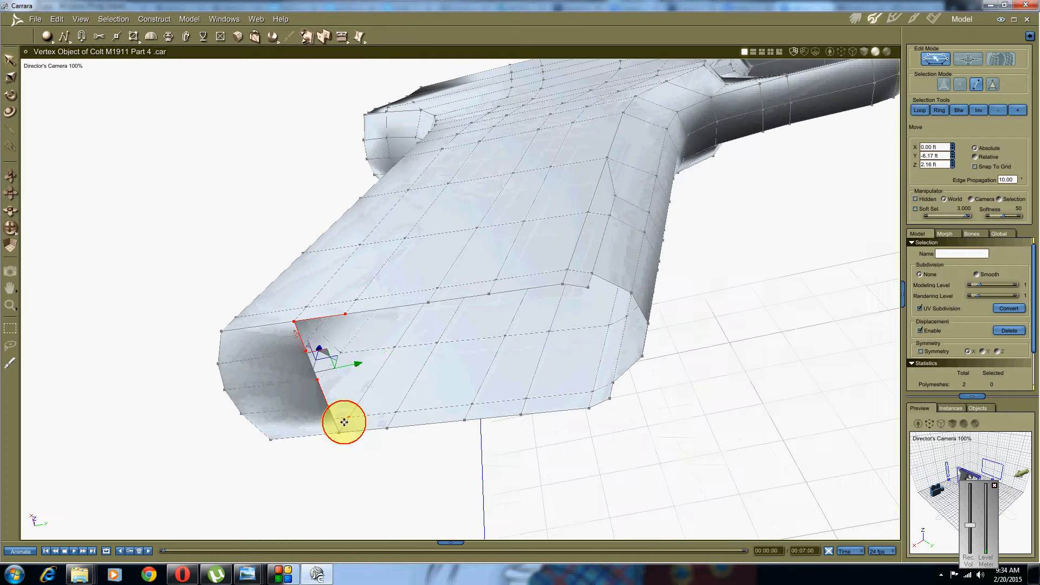
drag(344, 422, 366, 433)
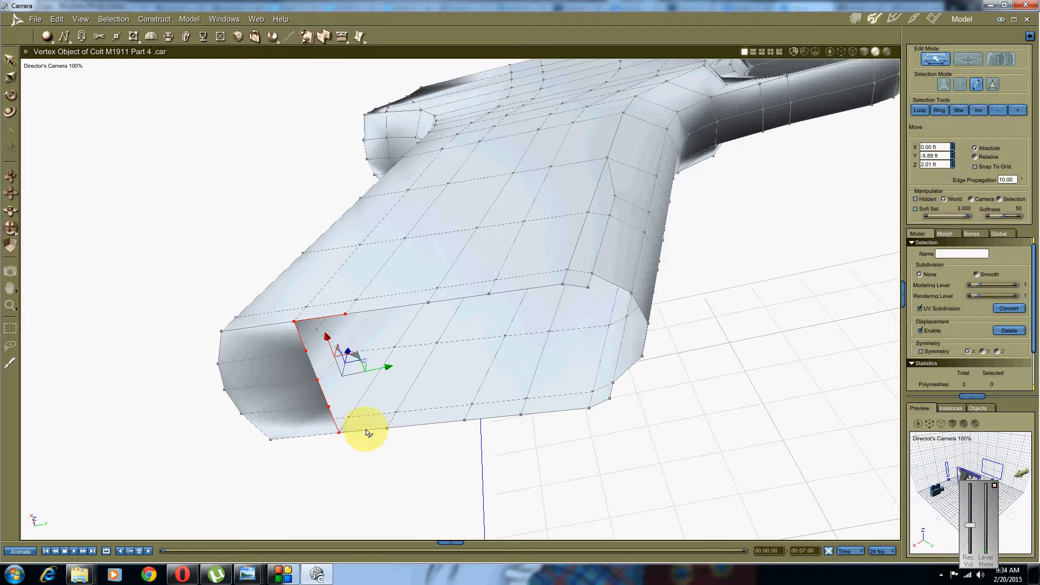
shift+click(389, 428)
shift+click(433, 424)
shift+click(499, 417)
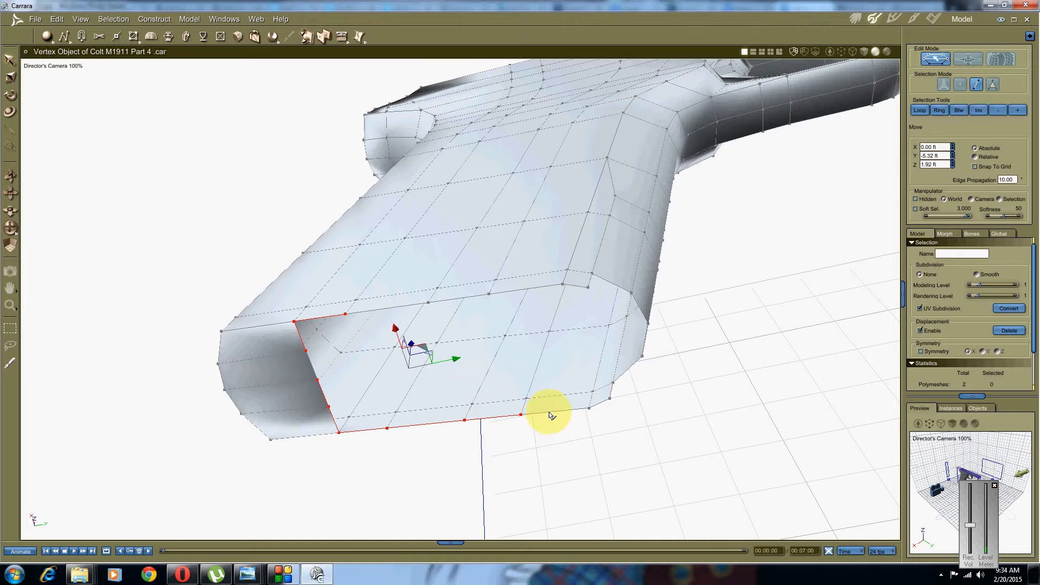
shift+click(550, 415)
shift+click(599, 406)
middle_drag(435, 389, 446, 383)
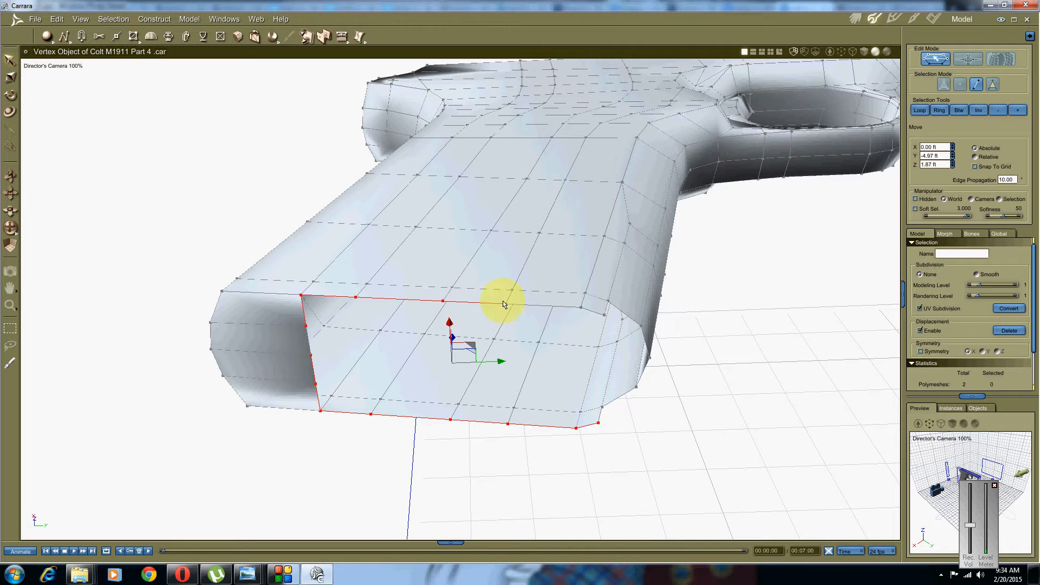
Extrude the selected rim edges slightly inward as one connected strip with Link Polygons enabled
click(171, 36)
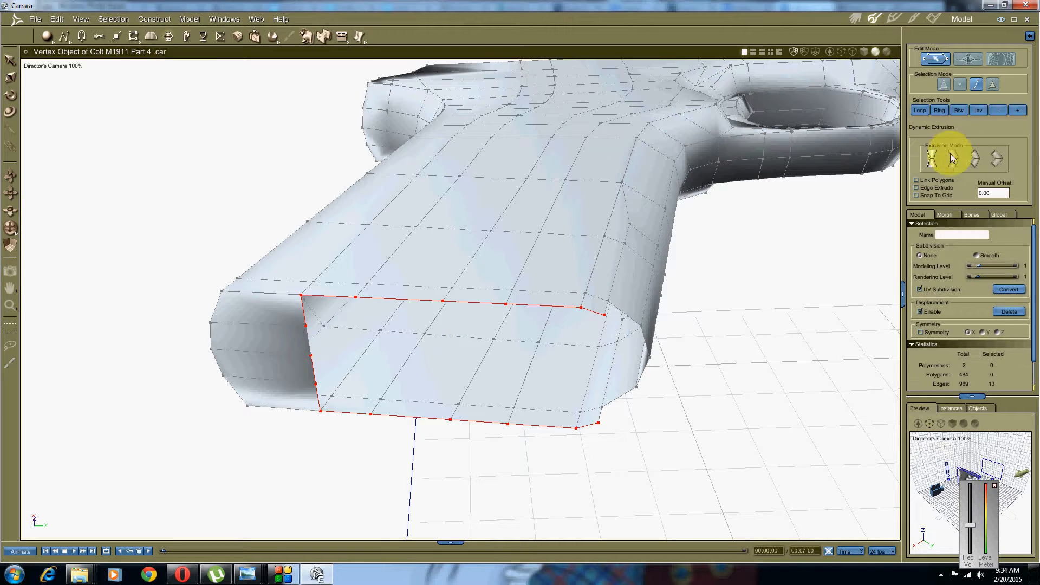
click(917, 180)
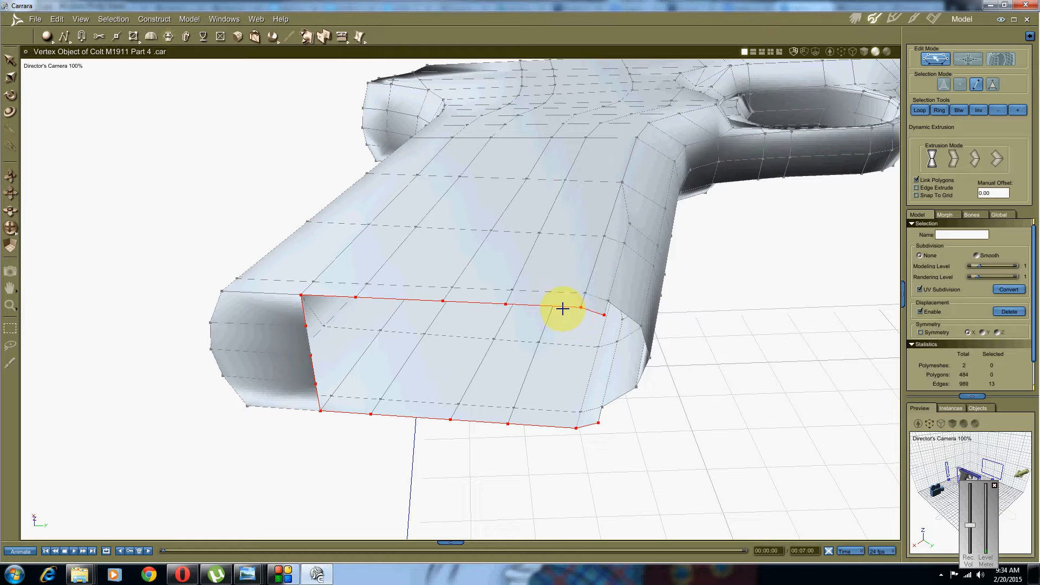
drag(562, 307, 421, 374)
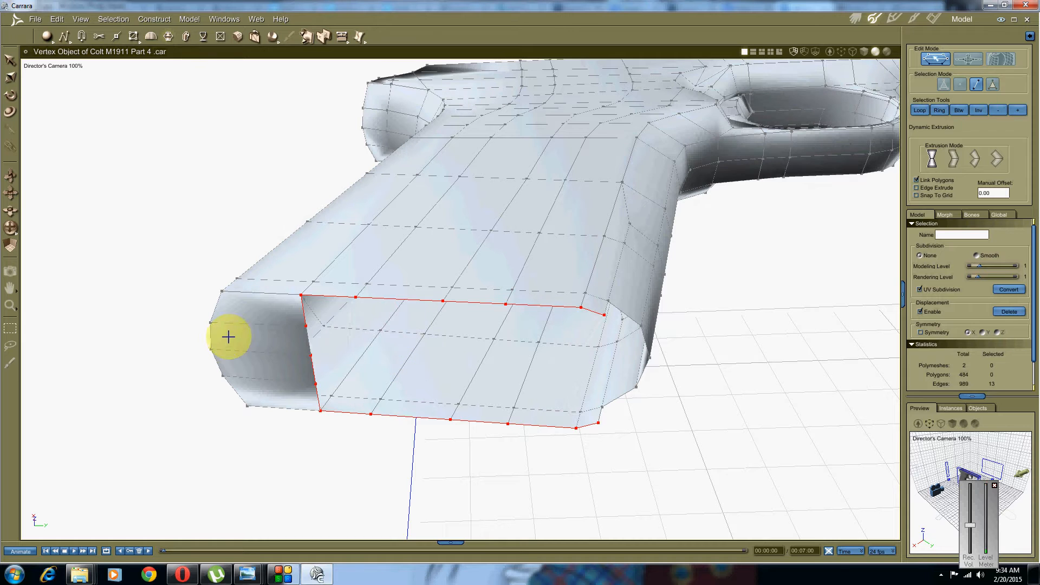
right_click(339, 318)
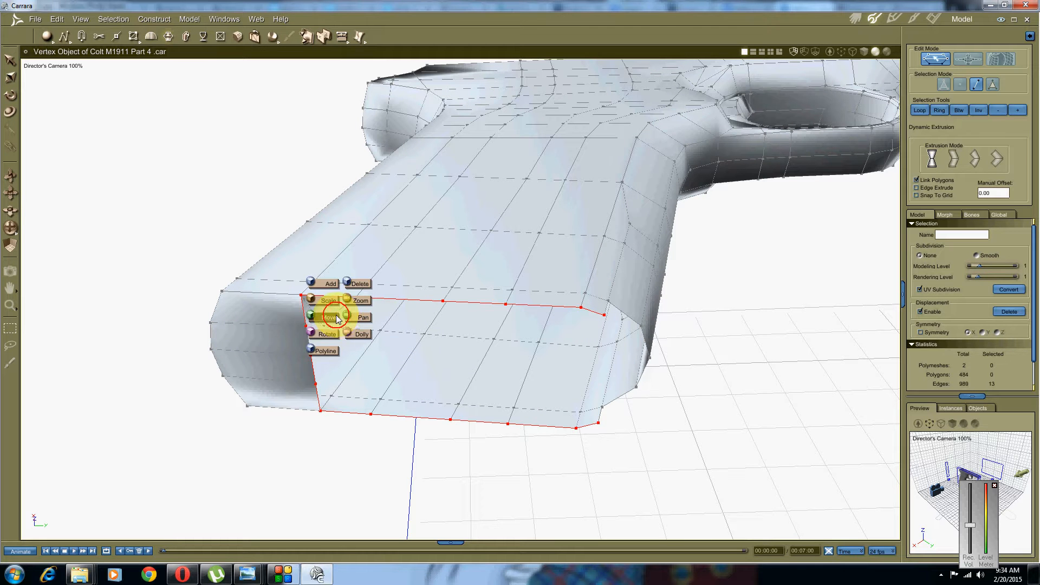
click(331, 318)
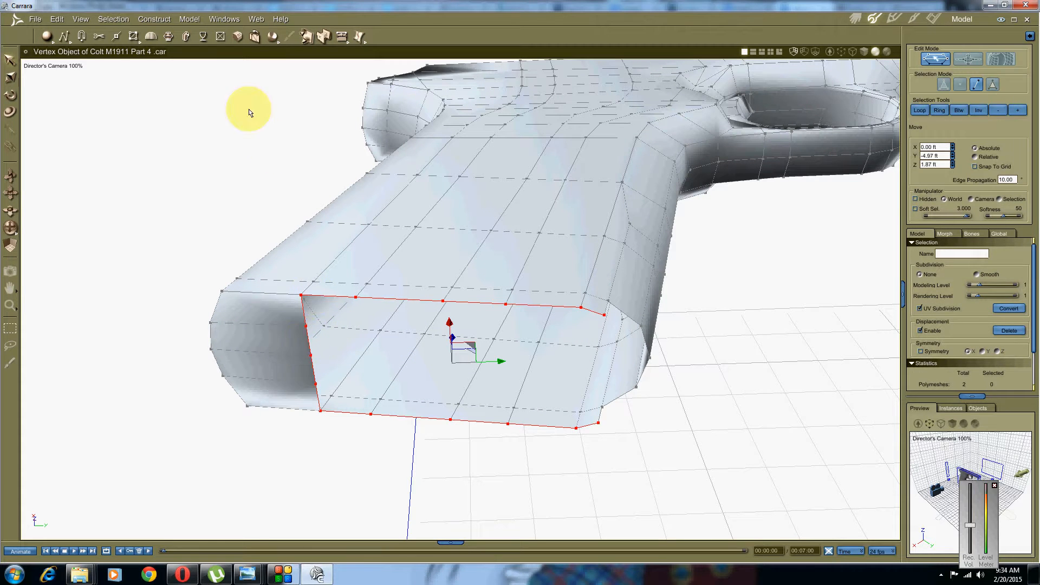
click(168, 37)
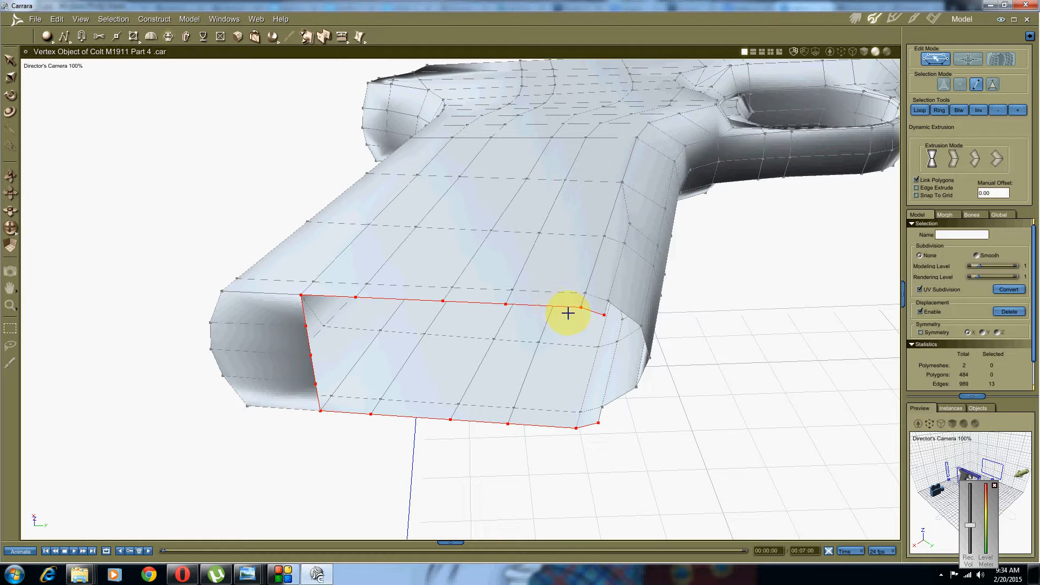
mouse_move(572, 308)
mouse_down()
mouse_move(560, 330)
mouse_move(585, 313)
mouse_up()
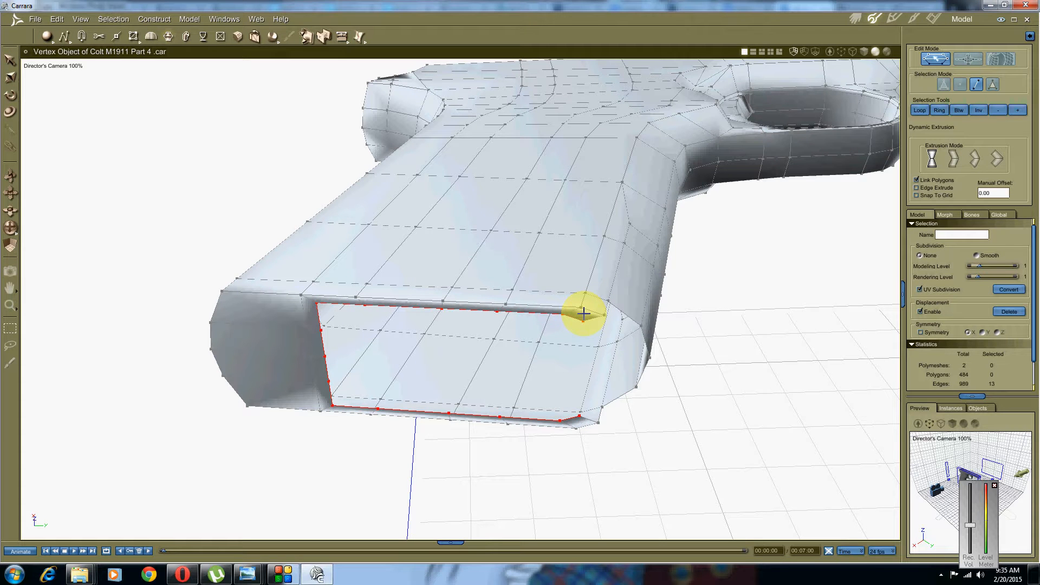
drag(583, 313, 582, 314)
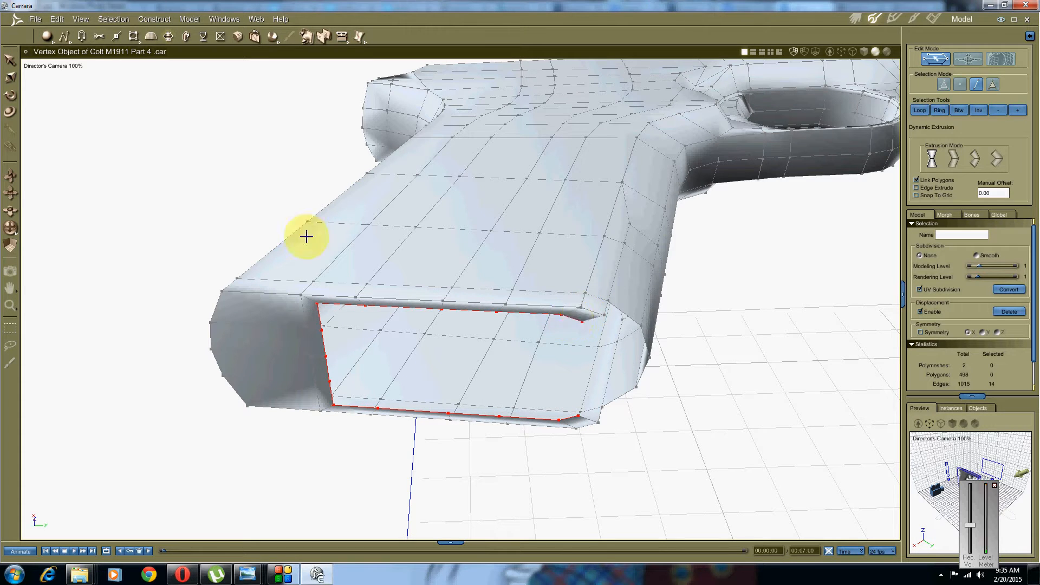
Try to scale the extruded inner rim edges of the grip's bottom opening
right_click(324, 255)
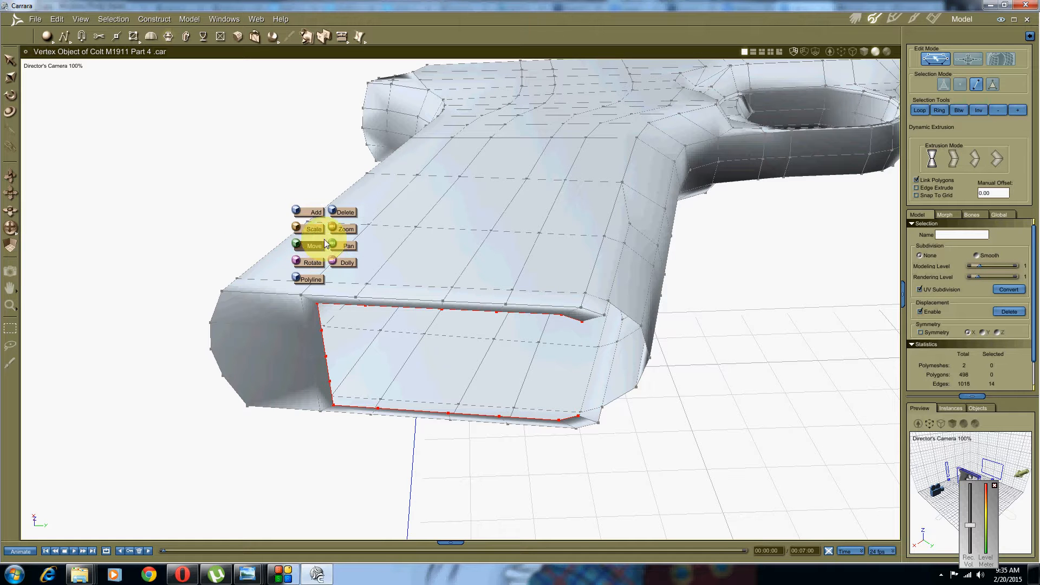
click(313, 227)
middle_drag(514, 380, 453, 256)
drag(455, 252, 455, 235)
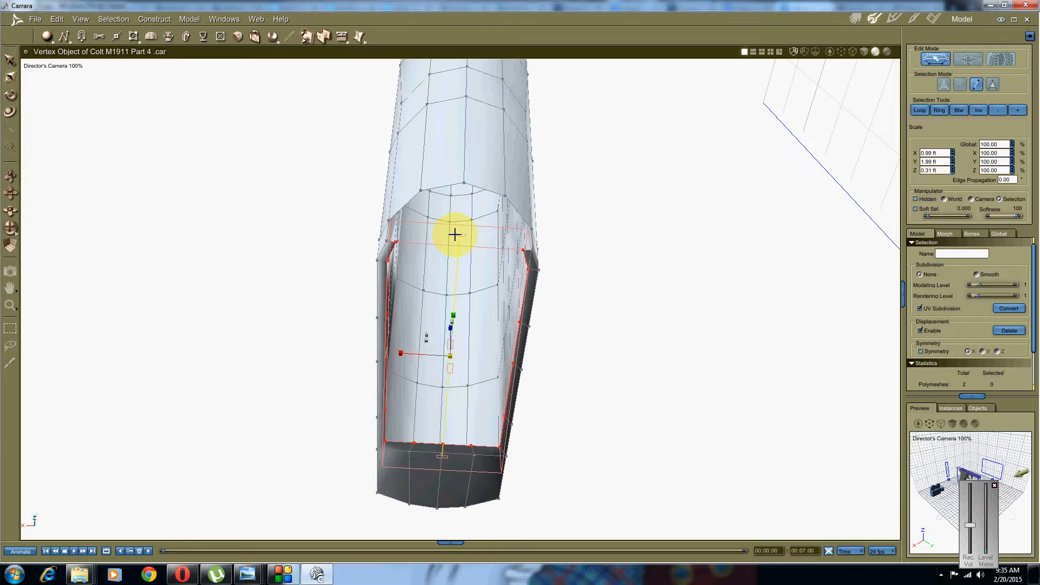
middle_drag(389, 267, 476, 448)
key(ctrl+z)
click(476, 448)
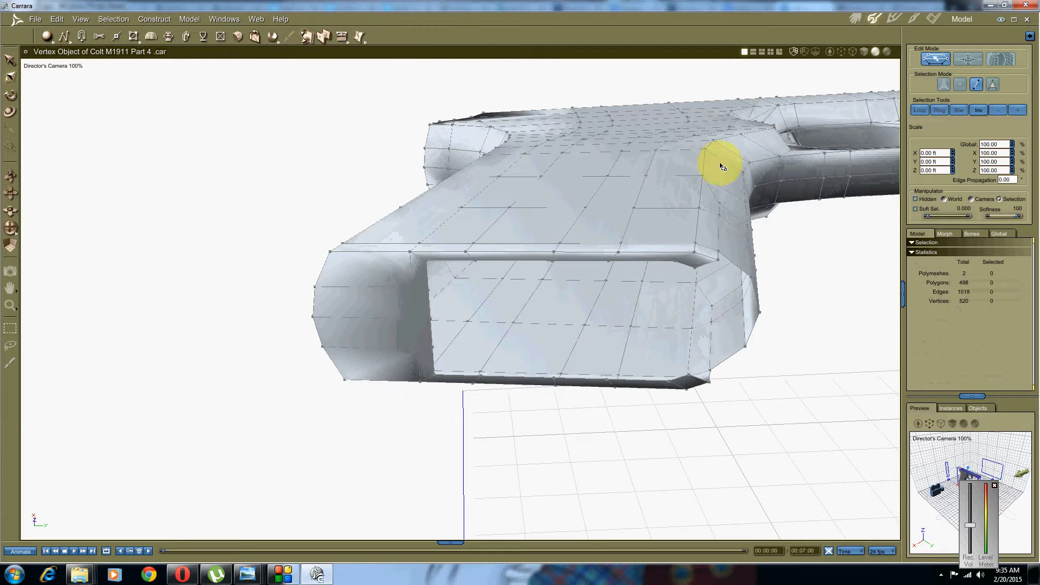
Select the narrow inner polygons at the opening's rear end, set the manipulator's alignment to Selection, and clear the selection
click(992, 86)
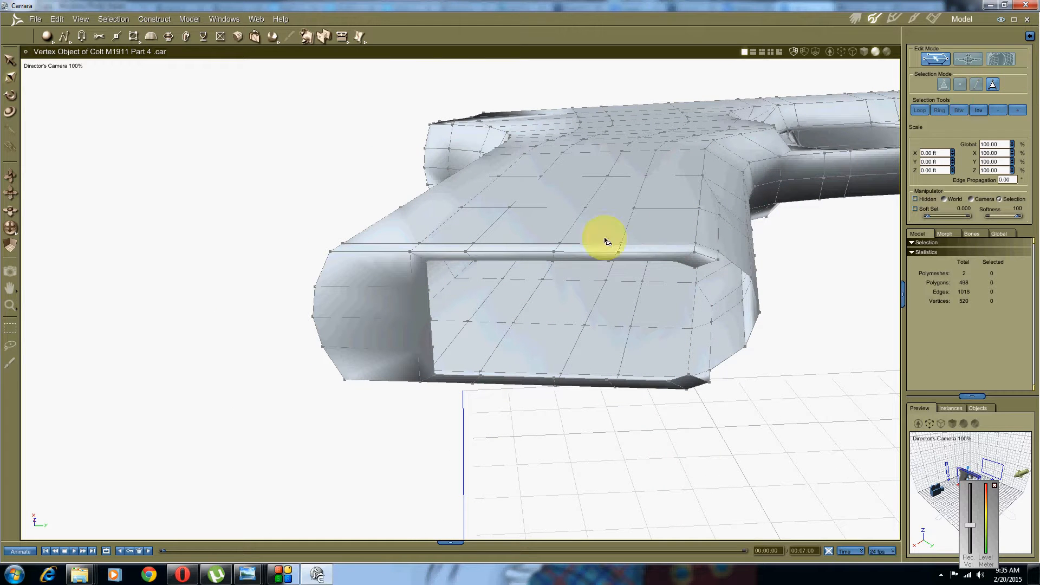
right_click(577, 241)
click(566, 239)
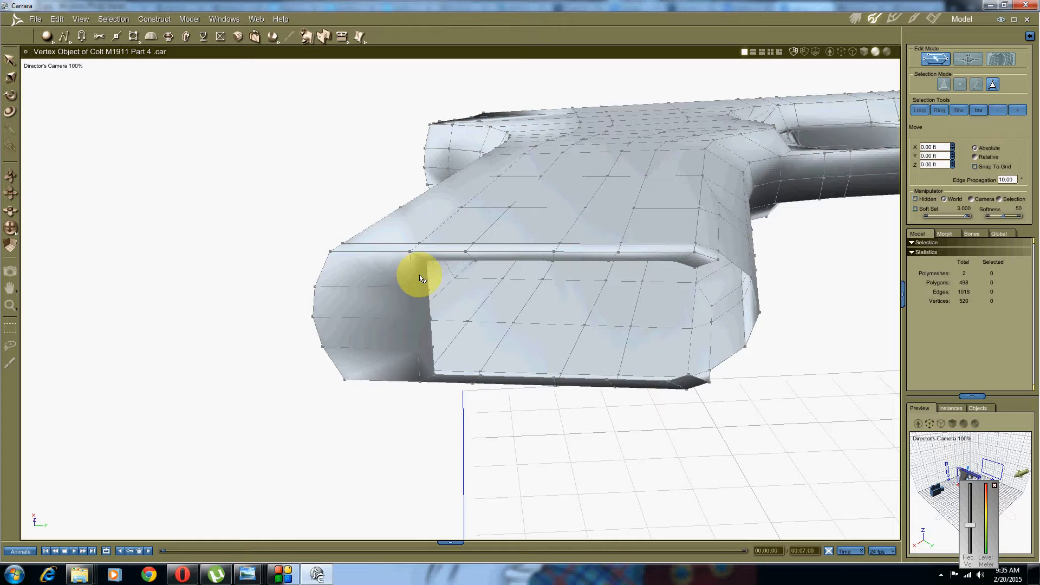
click(422, 278)
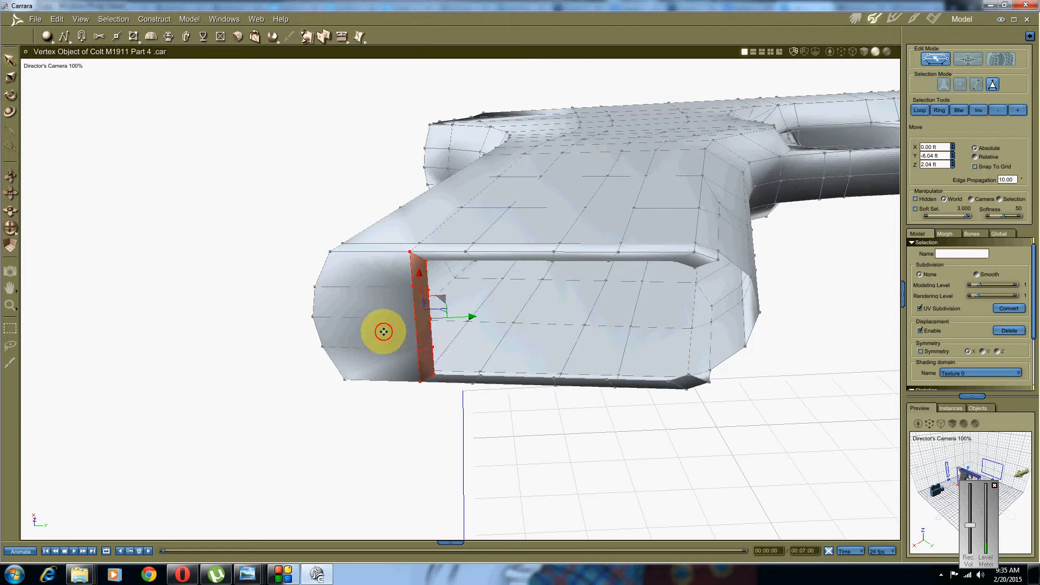
drag(384, 331, 680, 267)
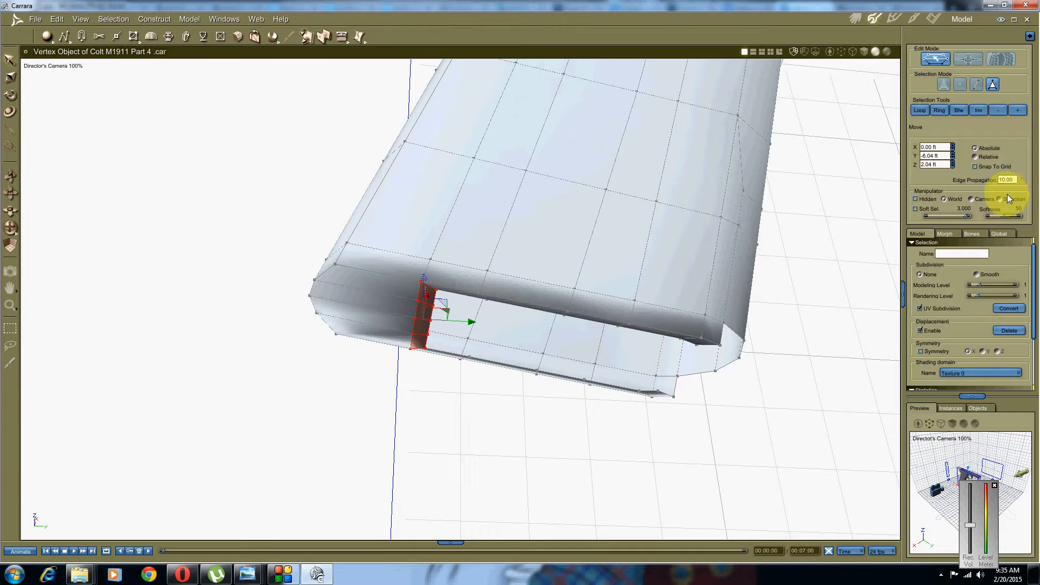
click(999, 199)
drag(547, 356, 463, 311)
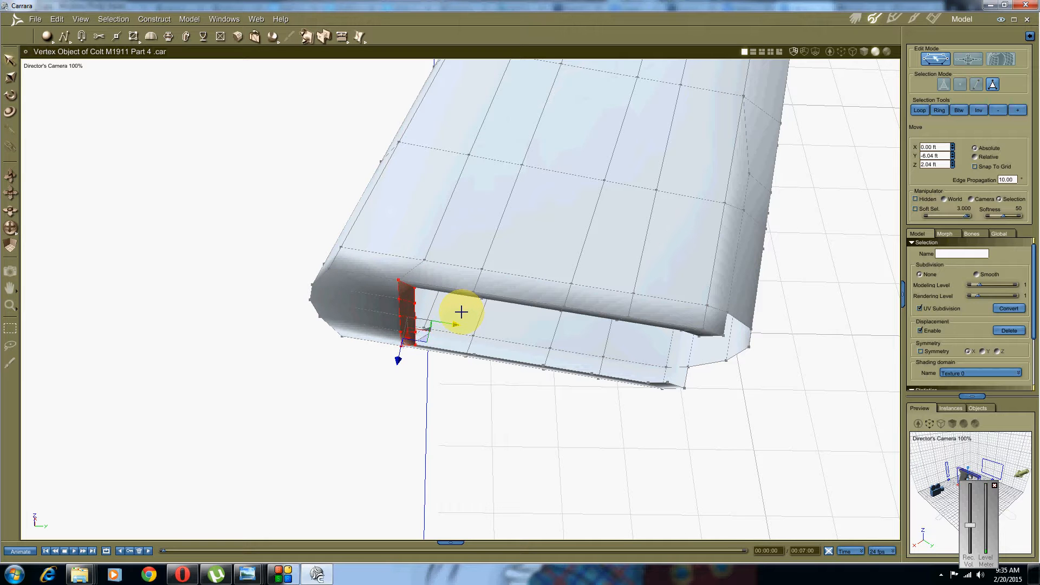
drag(445, 359, 491, 328)
middle_drag(491, 329, 464, 336)
click(705, 463)
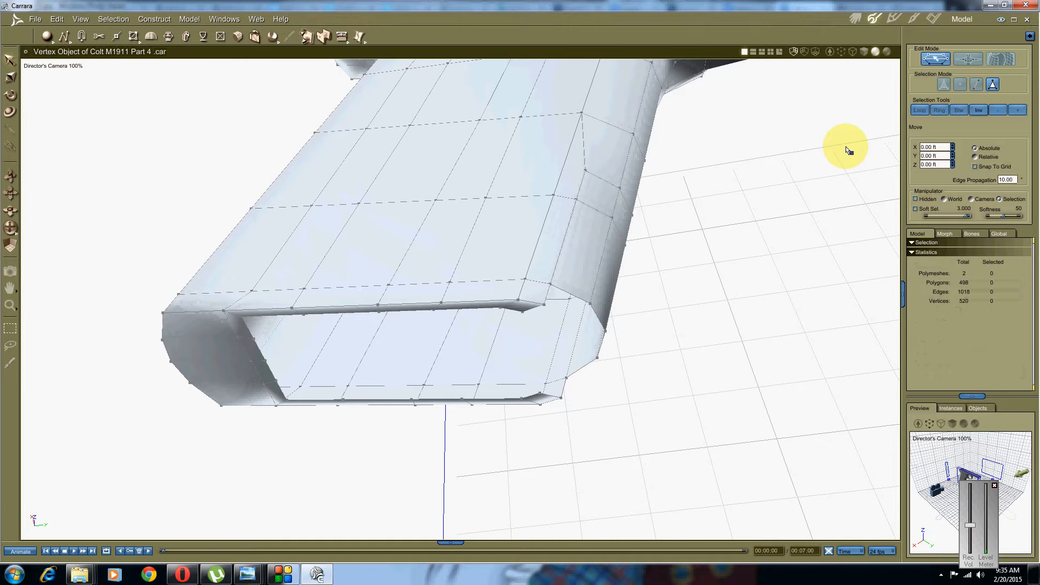
Select the open edges across the grip's lower front, picking the edges on both sides and filling in those between
click(976, 85)
click(548, 293)
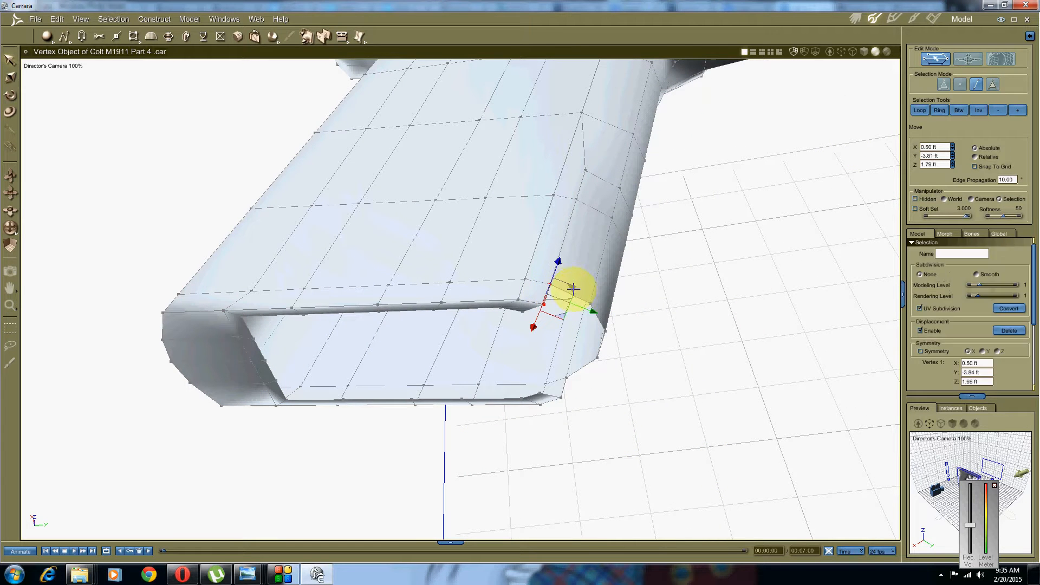
middle_drag(596, 312, 576, 285)
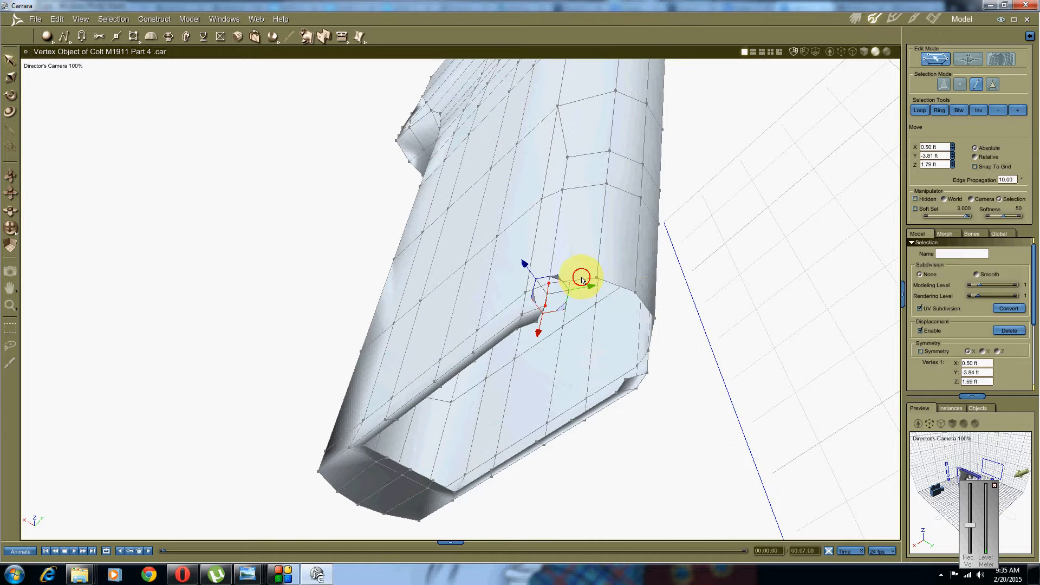
middle_drag(641, 299, 579, 274)
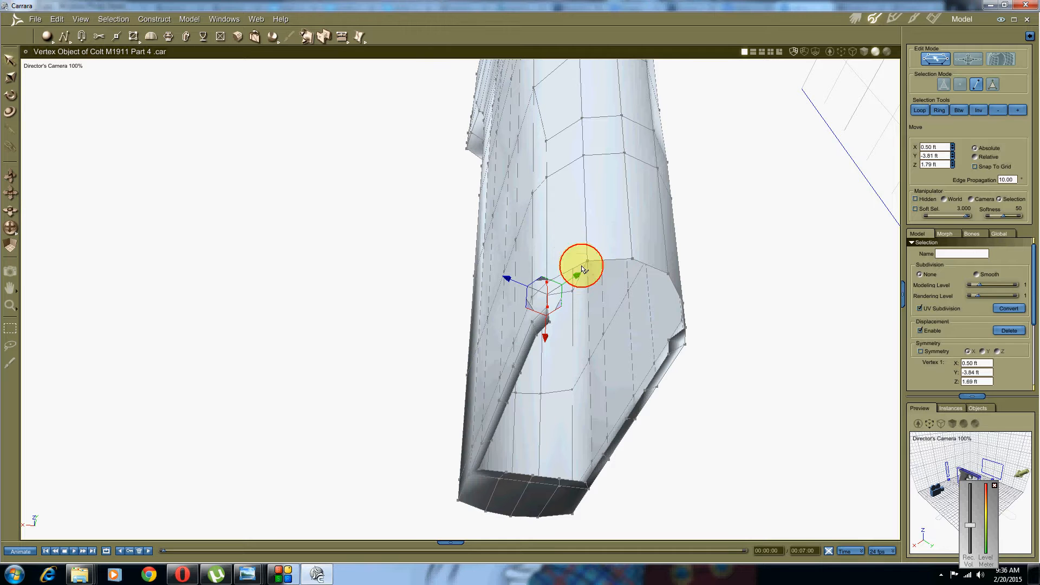
click(580, 267)
middle_drag(599, 267, 673, 283)
shift+click(688, 242)
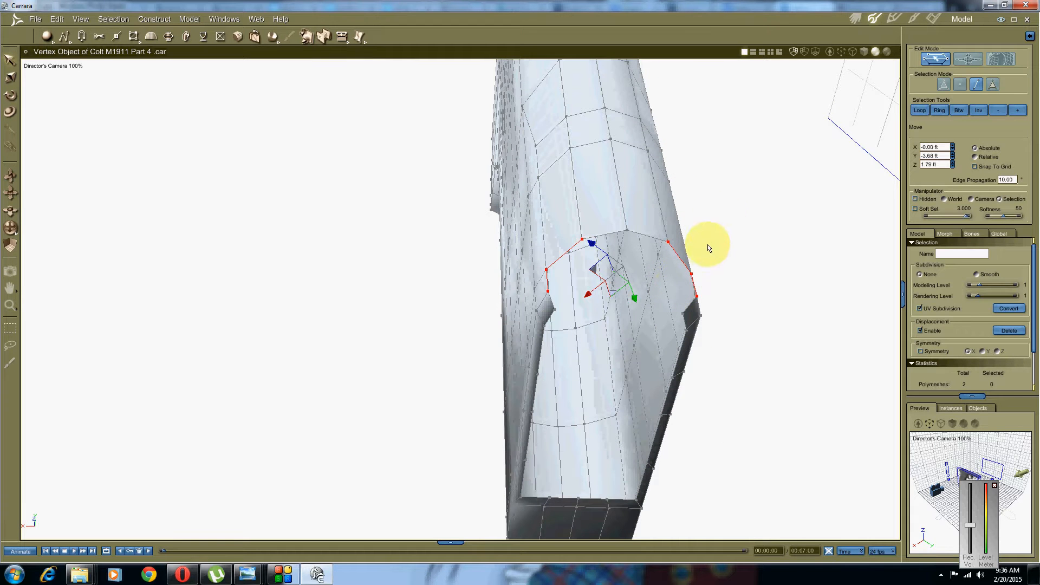
click(959, 110)
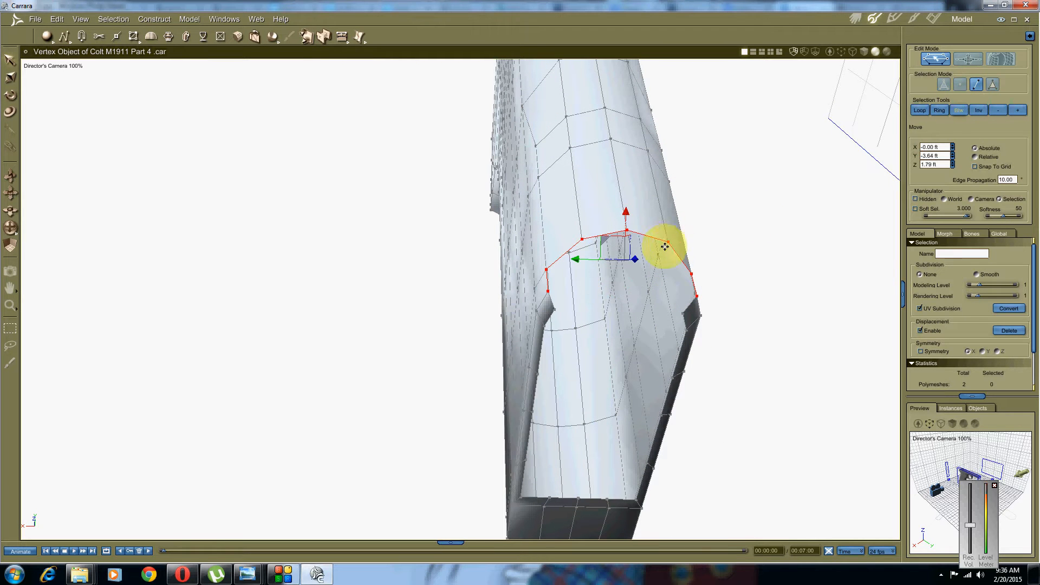
middle_drag(661, 244, 698, 254)
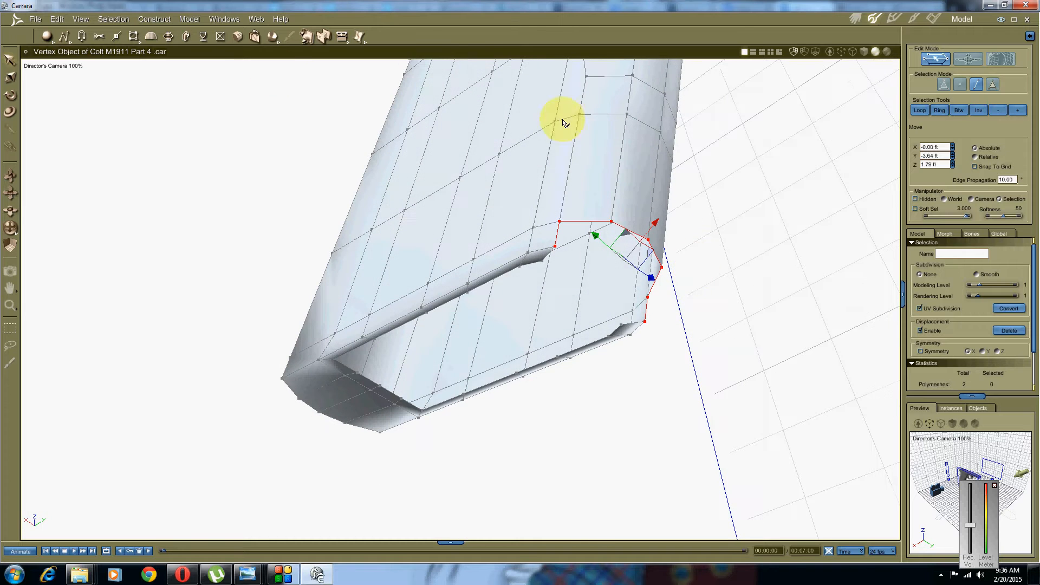
Extrude the selected lower front edges of the grip with Link Polygons on, leaving the new edges in place
click(168, 36)
middle_drag(392, 207, 501, 251)
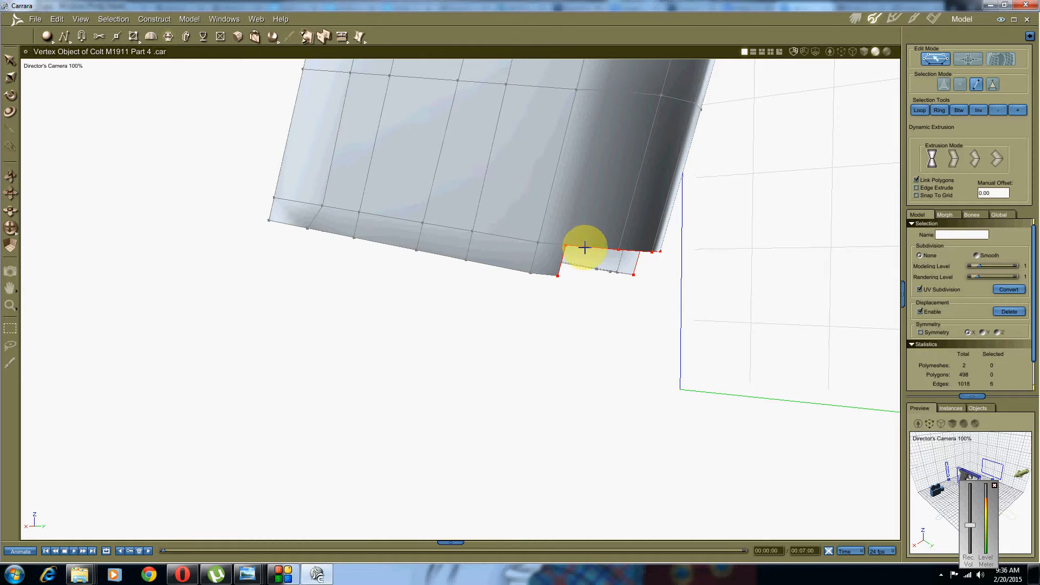
mouse_move(593, 247)
mouse_down()
mouse_move(582, 240)
mouse_move(588, 251)
mouse_up()
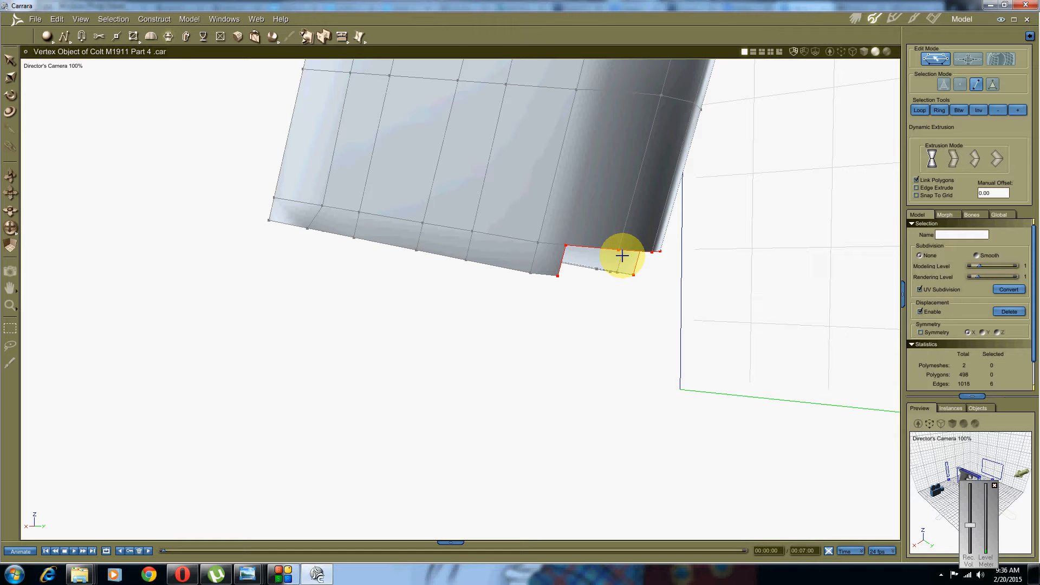
drag(623, 256, 622, 255)
mouse_move(557, 350)
middle_down()
mouse_move(574, 295)
mouse_move(592, 286)
mouse_move(546, 251)
middle_up()
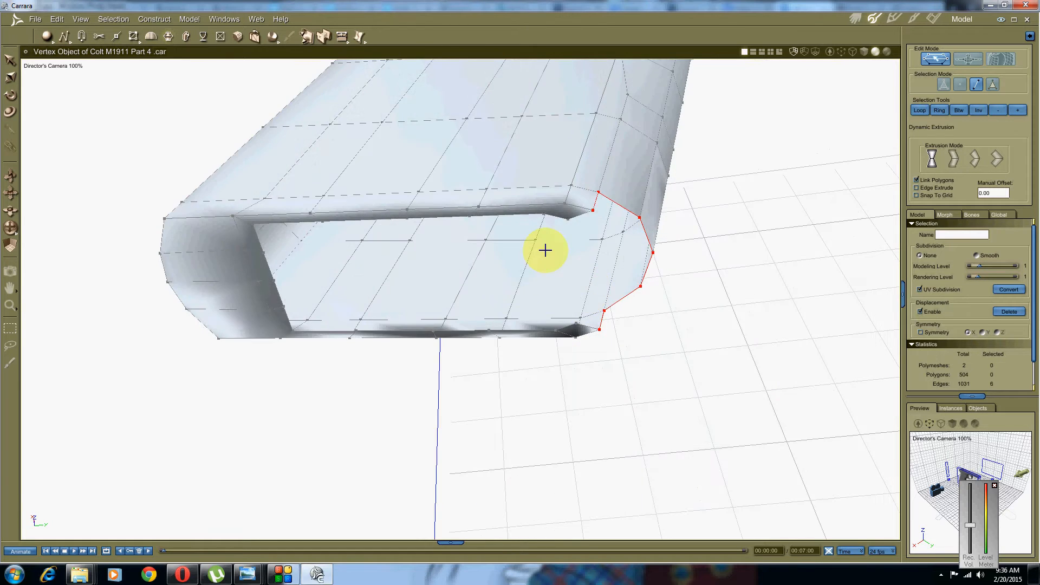
Move the extruded lower front edges back into the grip in the Left wireframe view, to about Y -3.79 ft and Z 1.82 ft
right_click(408, 162)
click(407, 161)
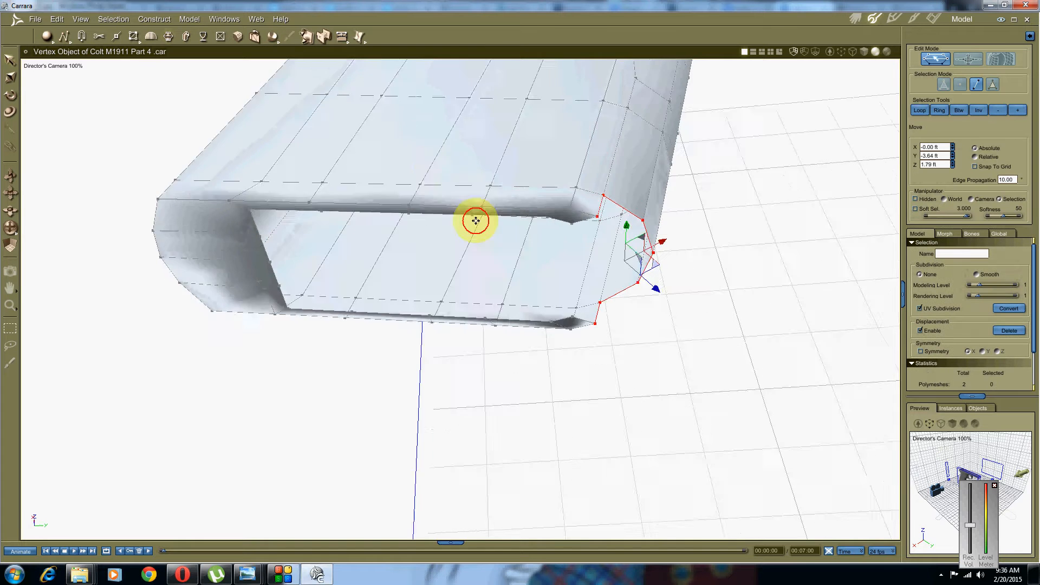
middle_drag(473, 220, 471, 233)
click(46, 68)
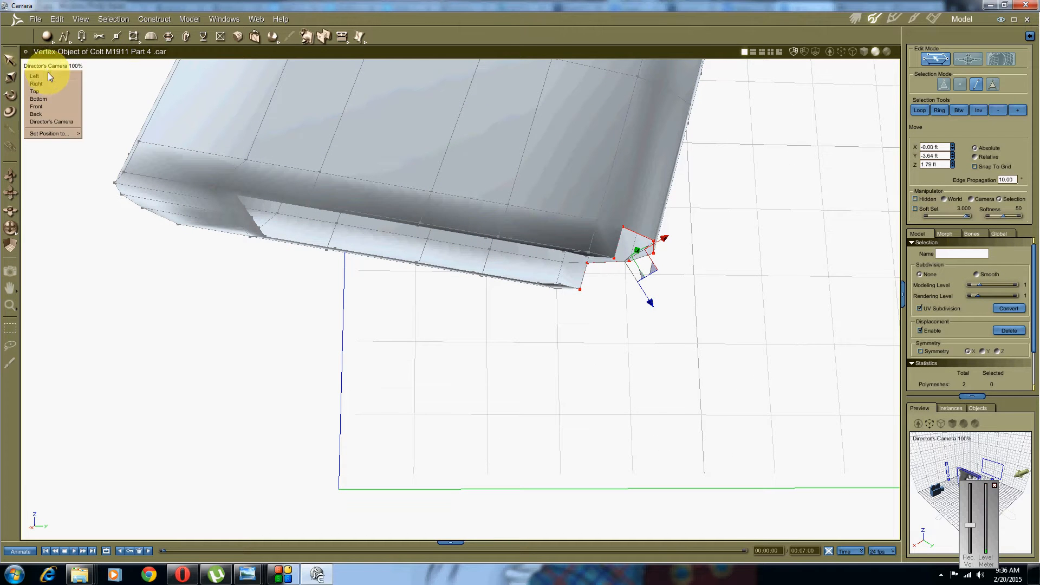
click(57, 79)
scroll(465, 222, up, 2)
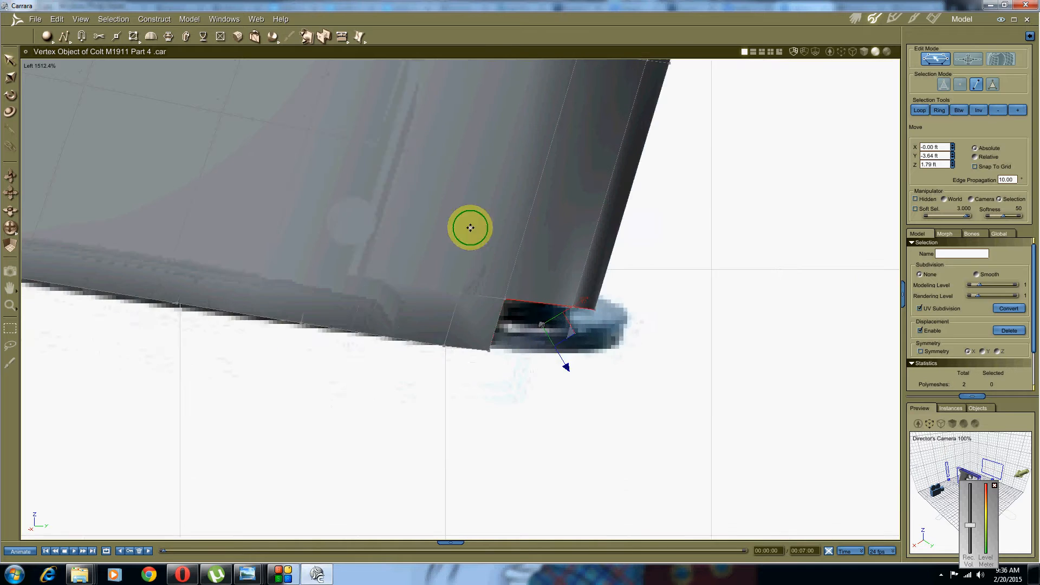
click(852, 53)
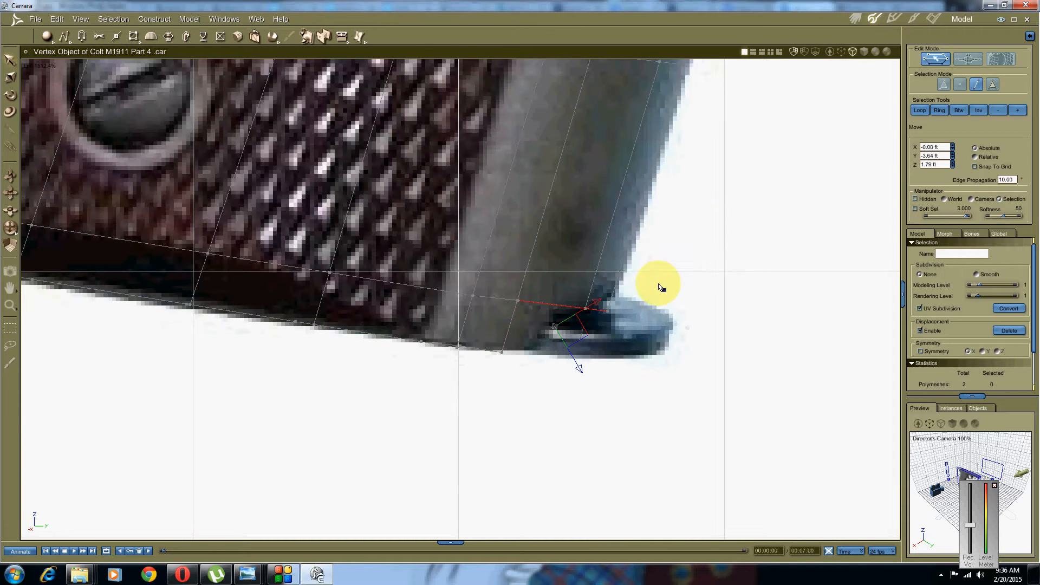
drag(580, 333, 539, 318)
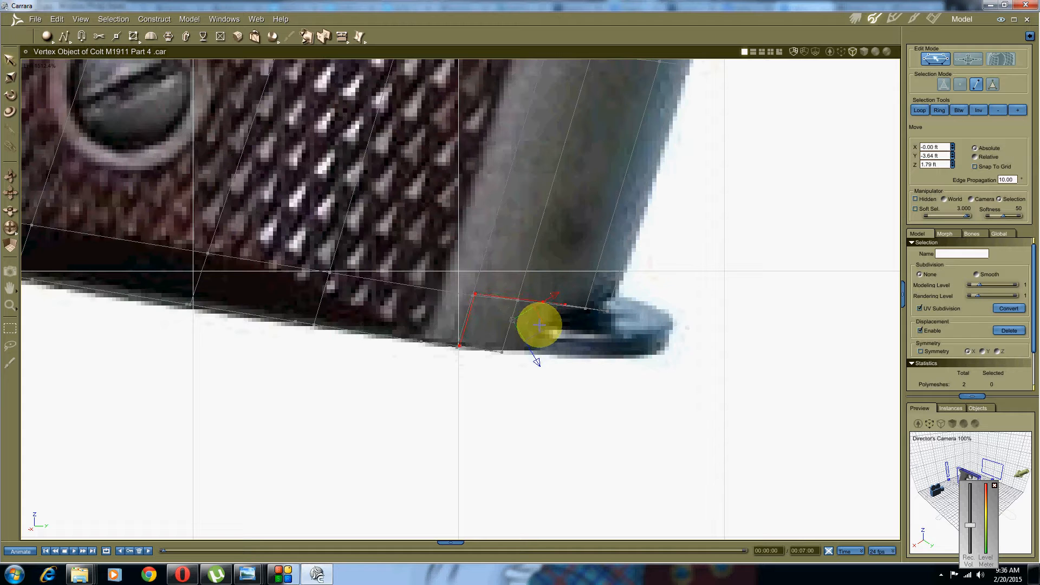
scroll(434, 349, up, 6)
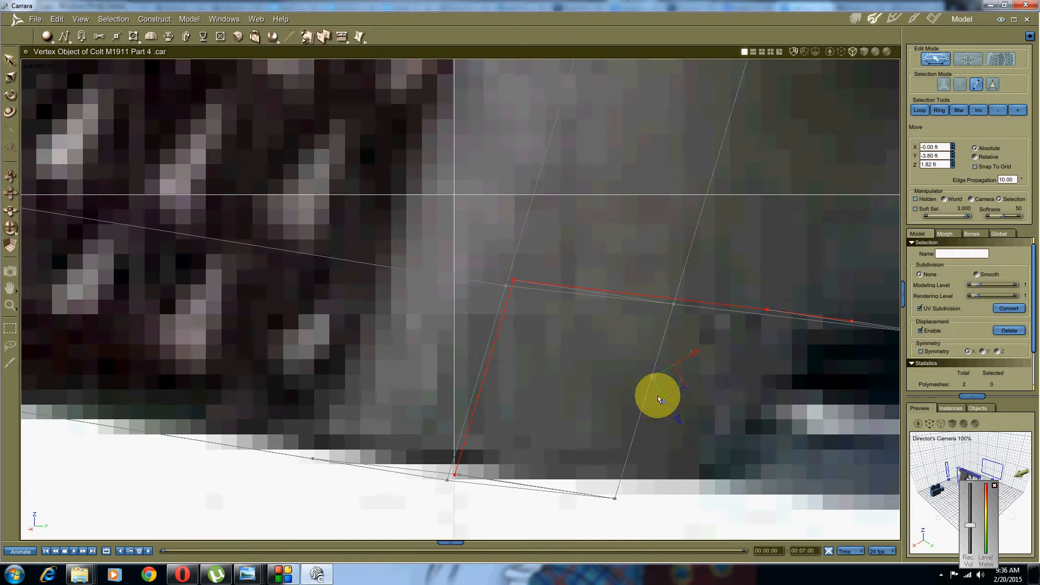
drag(682, 385, 688, 383)
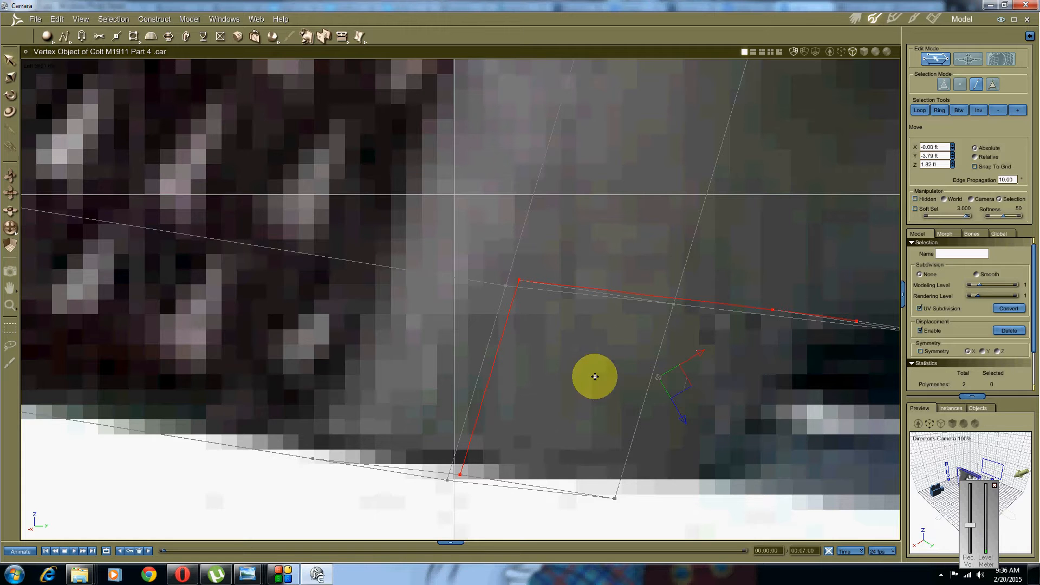
scroll(590, 358, down, 3)
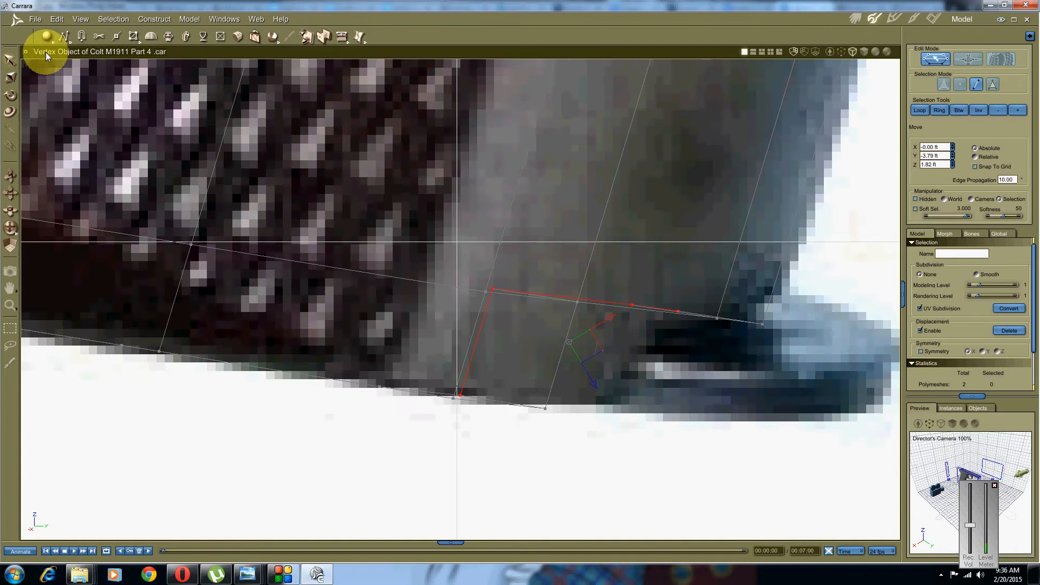
Scale the extruded front edges narrower across the grip to about 0.87 ft in X, and clear the selection
click(44, 66)
click(44, 121)
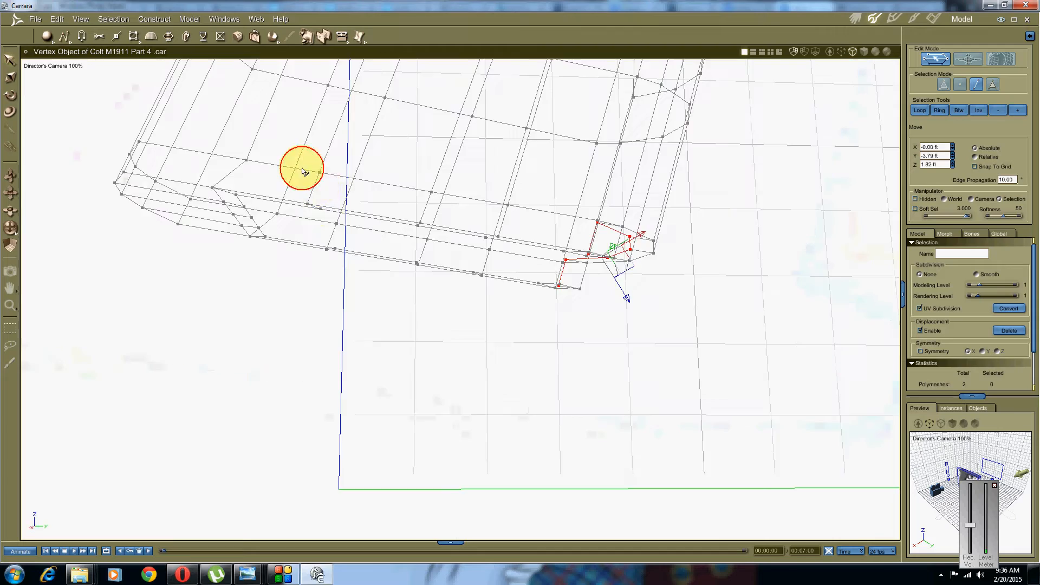
middle_drag(302, 170, 242, 181)
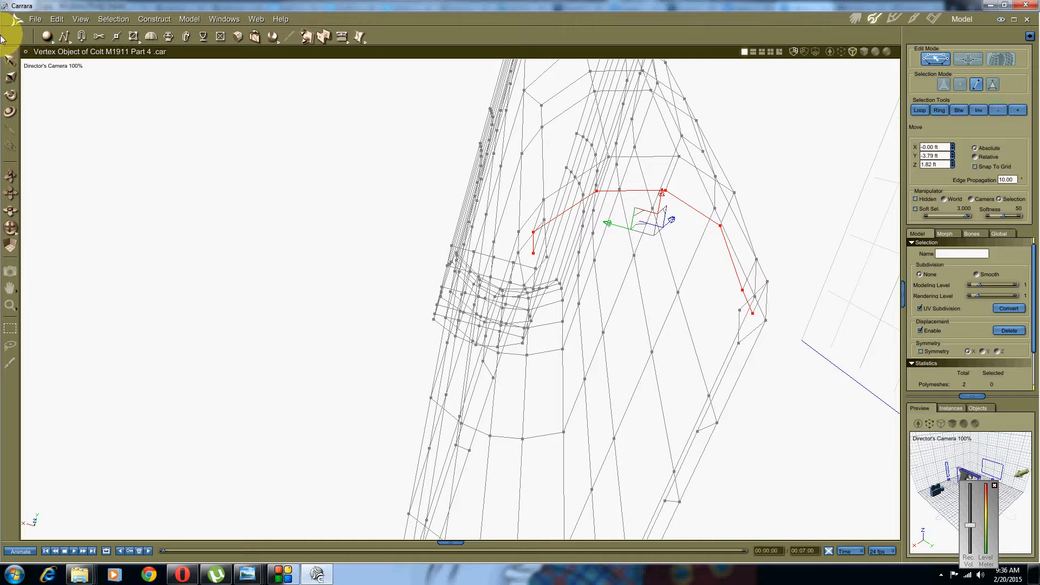
click(10, 93)
middle_drag(371, 213, 509, 244)
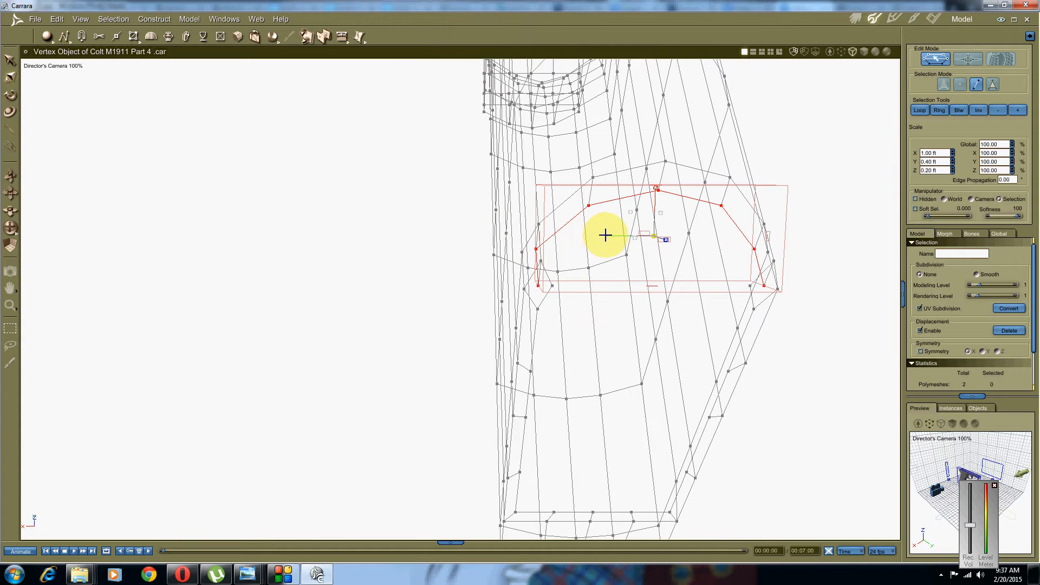
drag(607, 234, 610, 232)
middle_drag(587, 271, 553, 320)
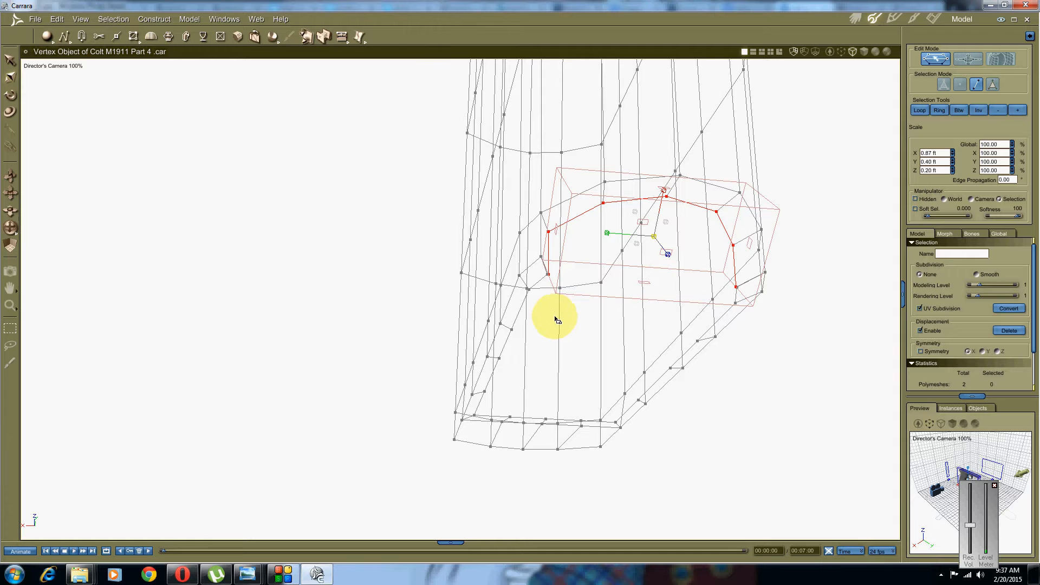
right_click(578, 278)
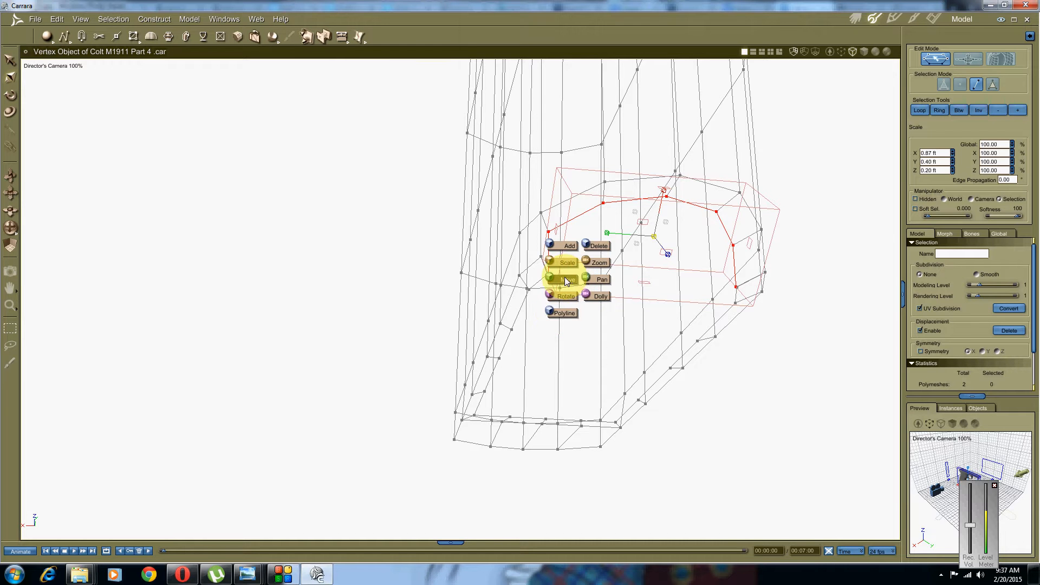
click(564, 280)
middle_drag(627, 255, 415, 312)
middle_drag(532, 338, 543, 345)
click(611, 329)
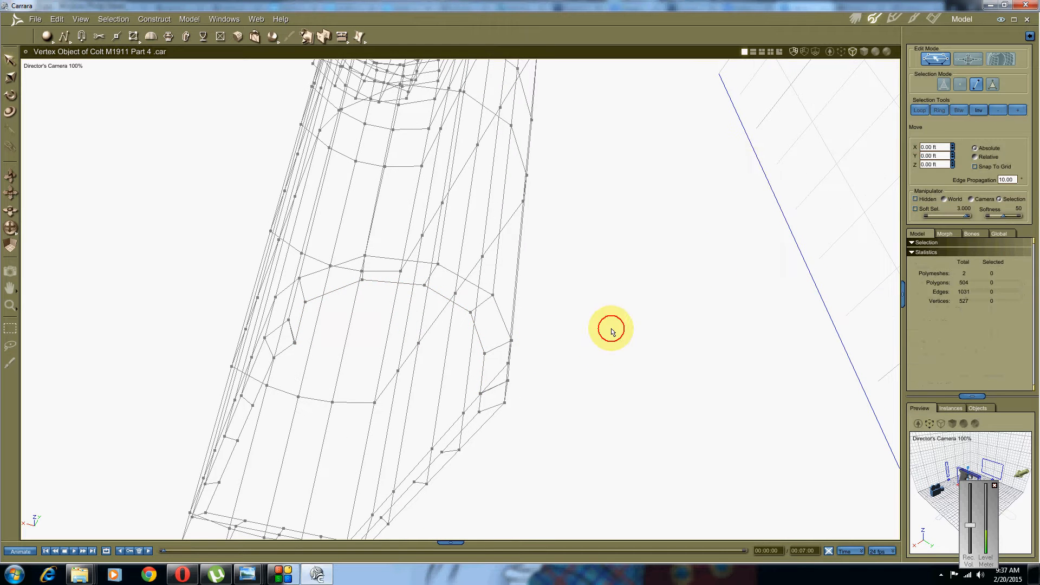
Weld the end vertex of the extruded front strip to the neighbouring inner rim vertex on the grip's positive X side
right_click(690, 216)
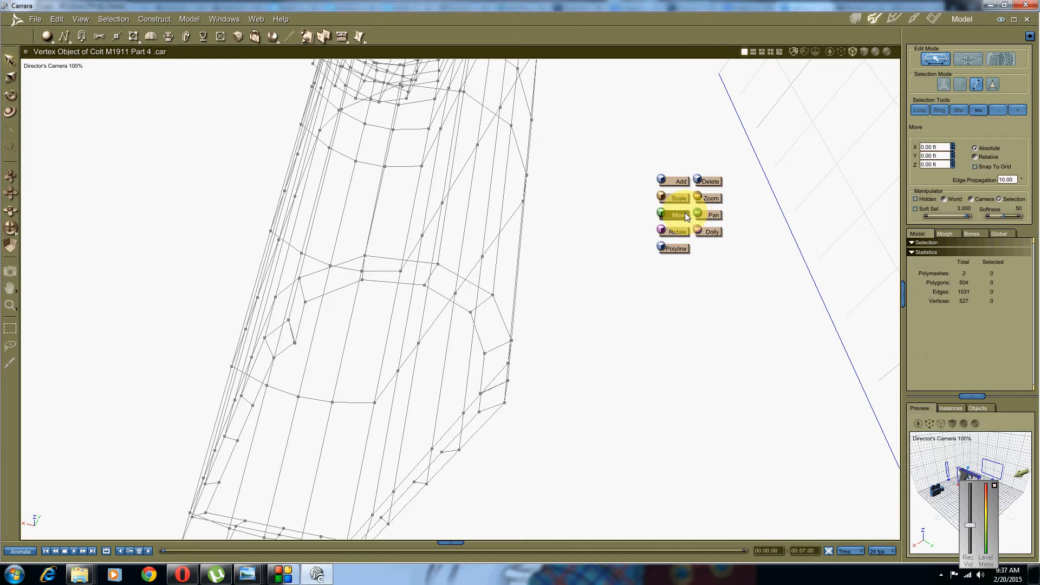
click(683, 215)
click(959, 84)
middle_drag(441, 282, 413, 309)
click(394, 333)
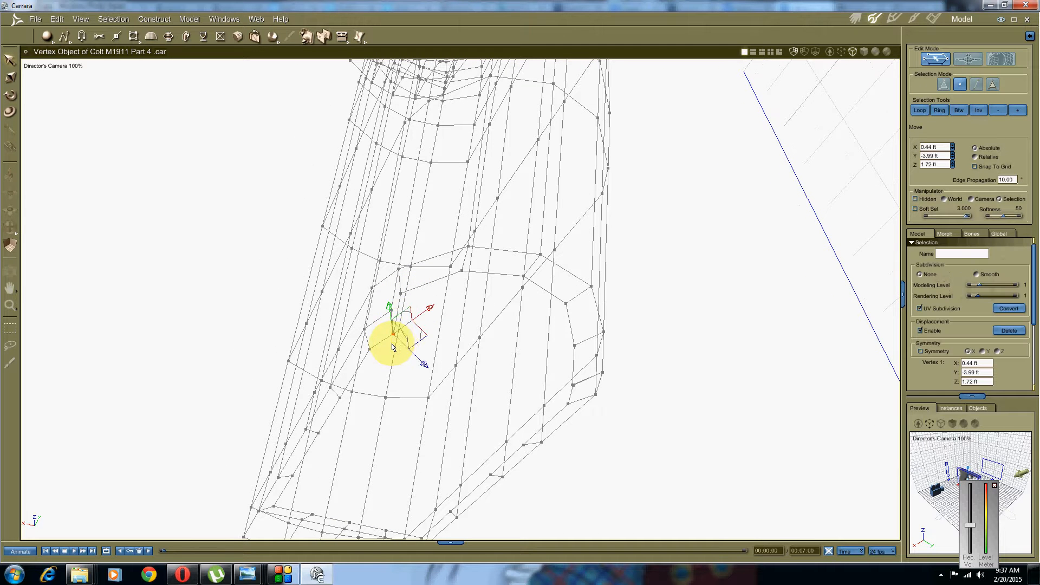
drag(408, 375, 384, 334)
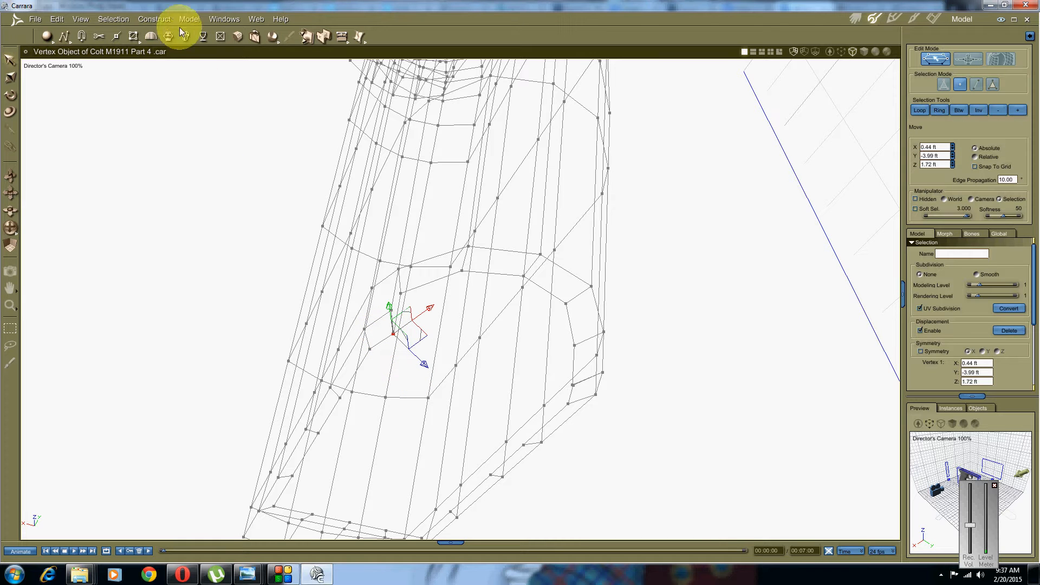
key(ctrl+shift+w)
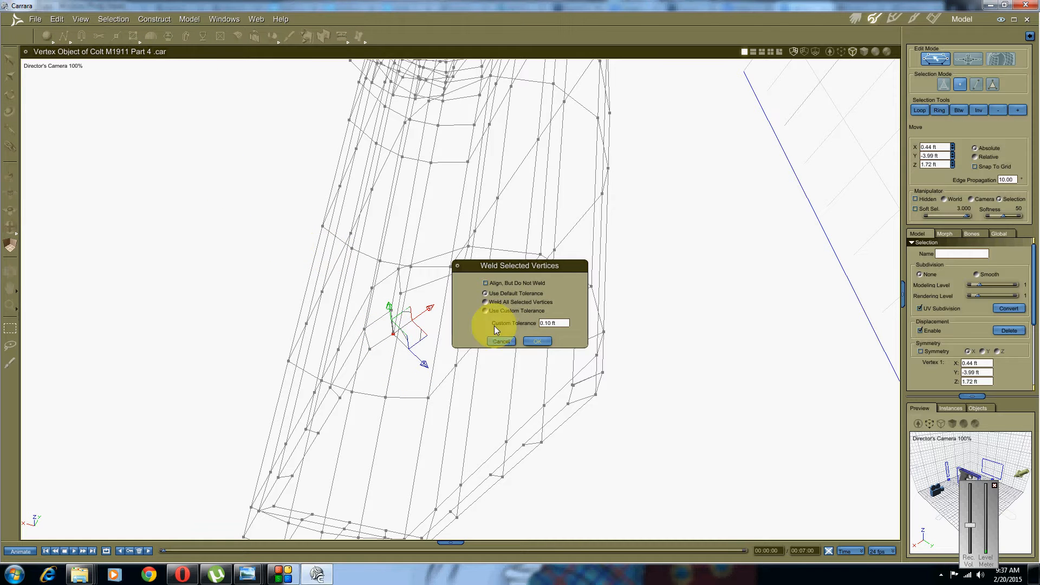
click(537, 341)
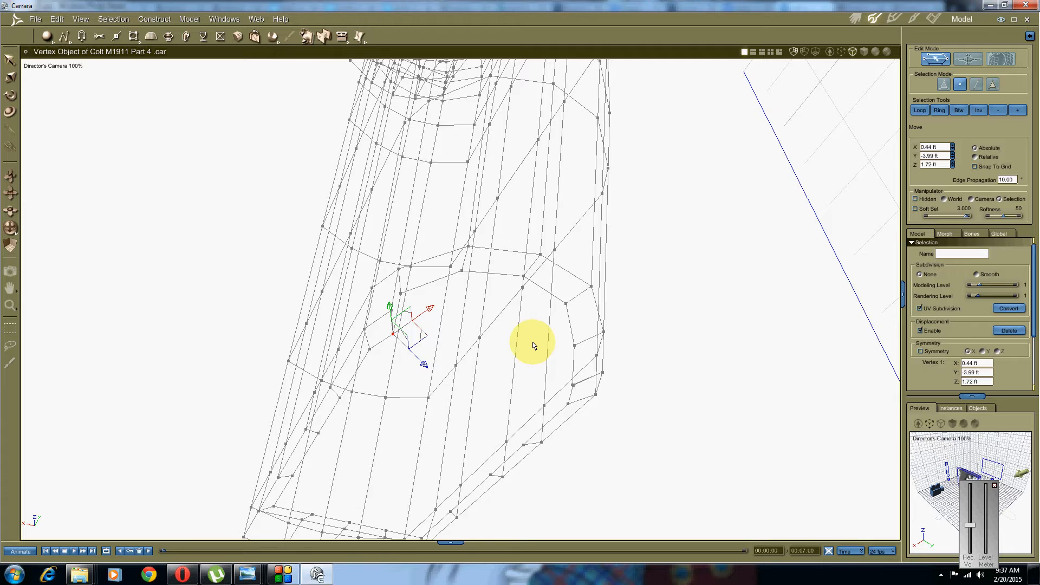
Weld the matching pair of strip end and rim vertices on the grip's negative X side
click(568, 383)
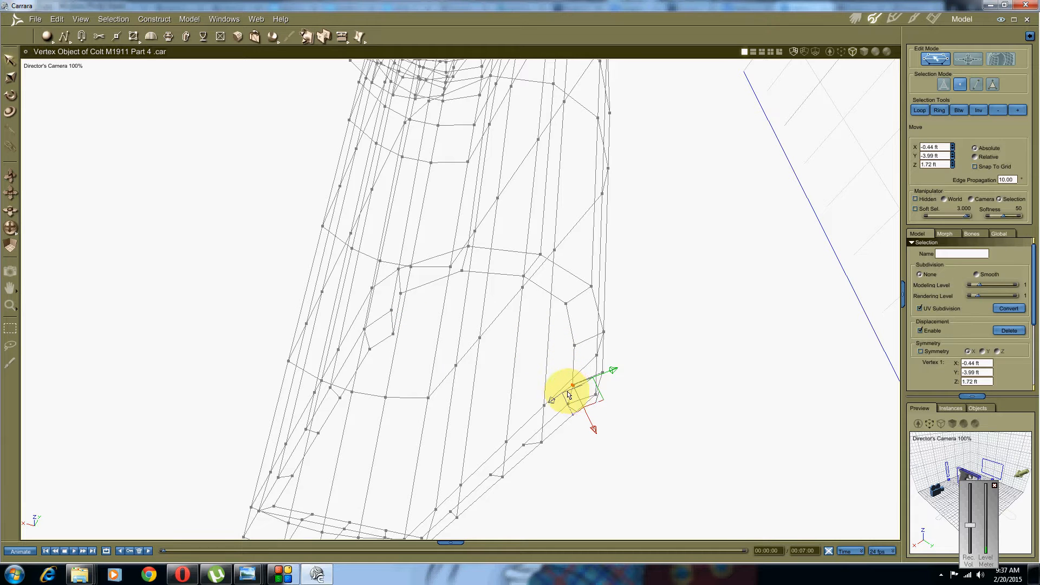
key(ctrl+shift+w)
click(533, 342)
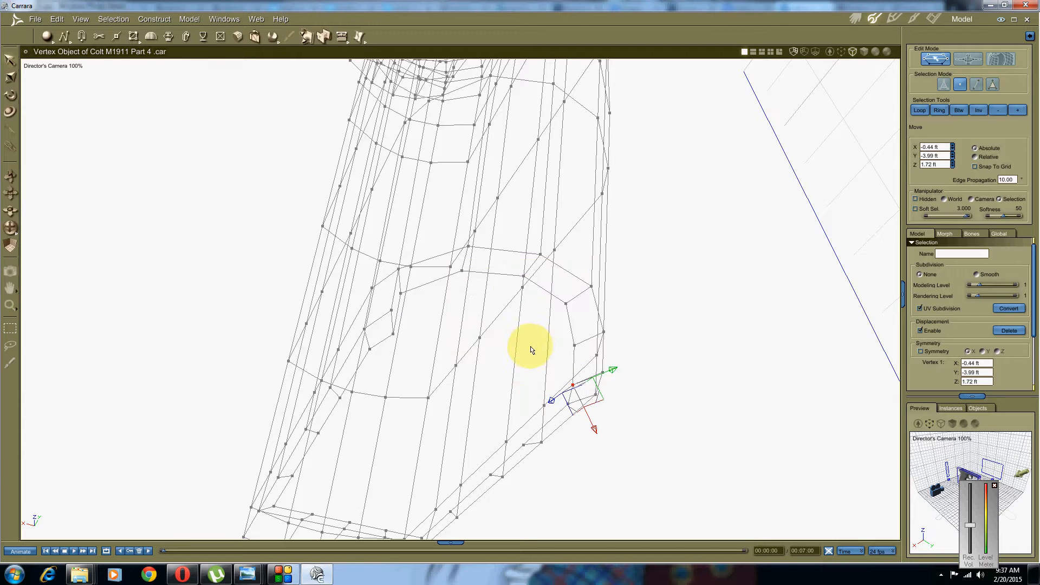
Select the inner rim edge loop around the grip's bottom opening and try to extrude it with Link Polygons on
middle_drag(553, 350, 484, 388)
click(580, 445)
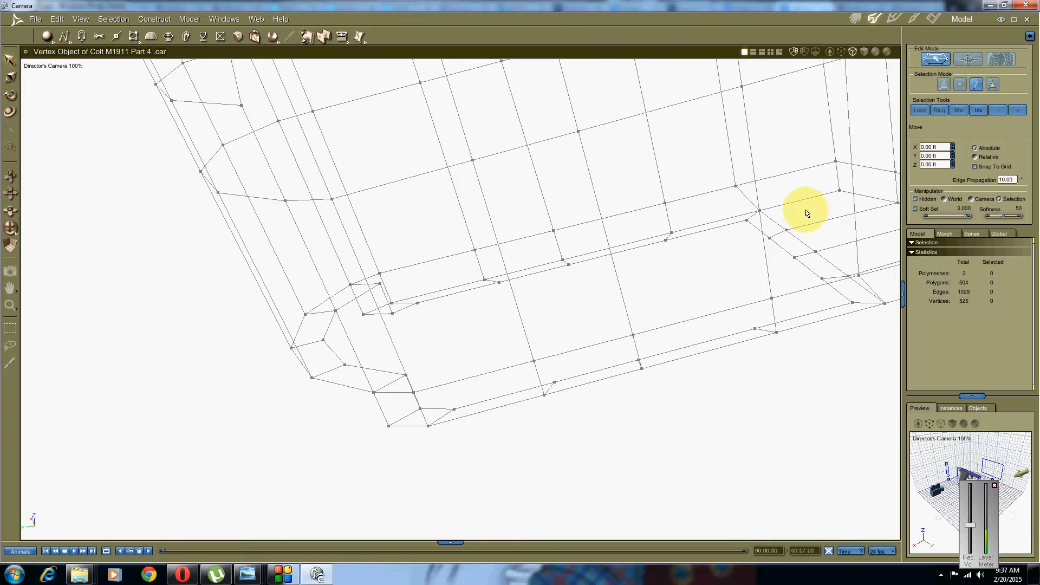
click(715, 334)
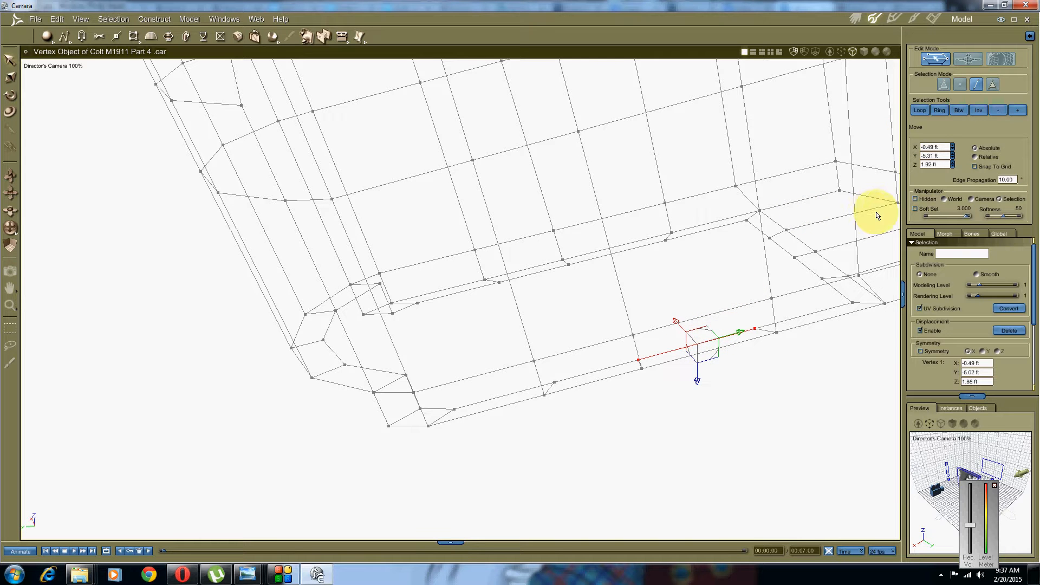
click(919, 110)
mouse_move(633, 327)
middle_down()
mouse_move(609, 297)
mouse_move(620, 323)
middle_up()
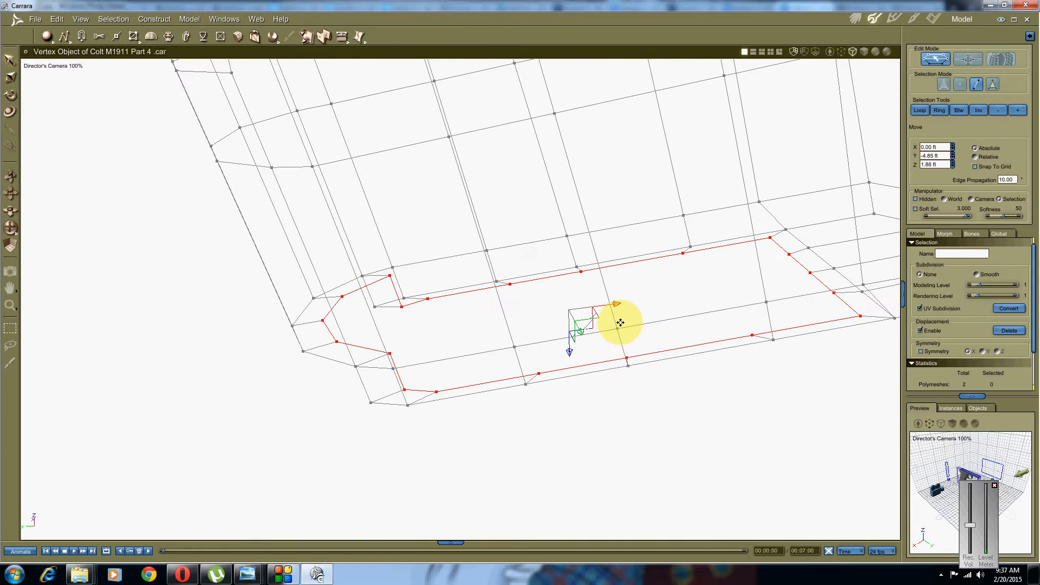
click(168, 37)
middle_drag(413, 460, 416, 353)
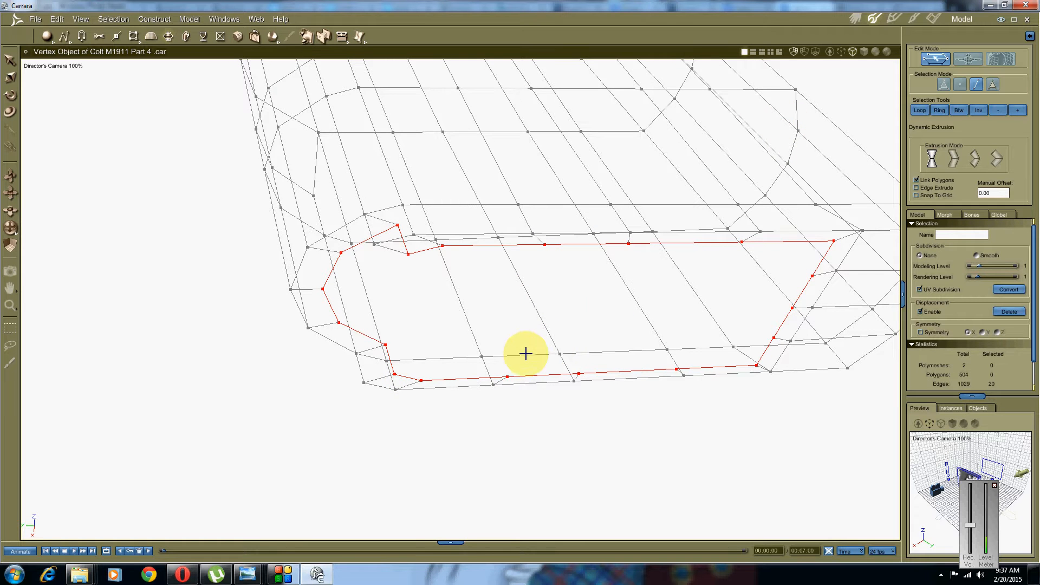
middle_drag(517, 359, 503, 368)
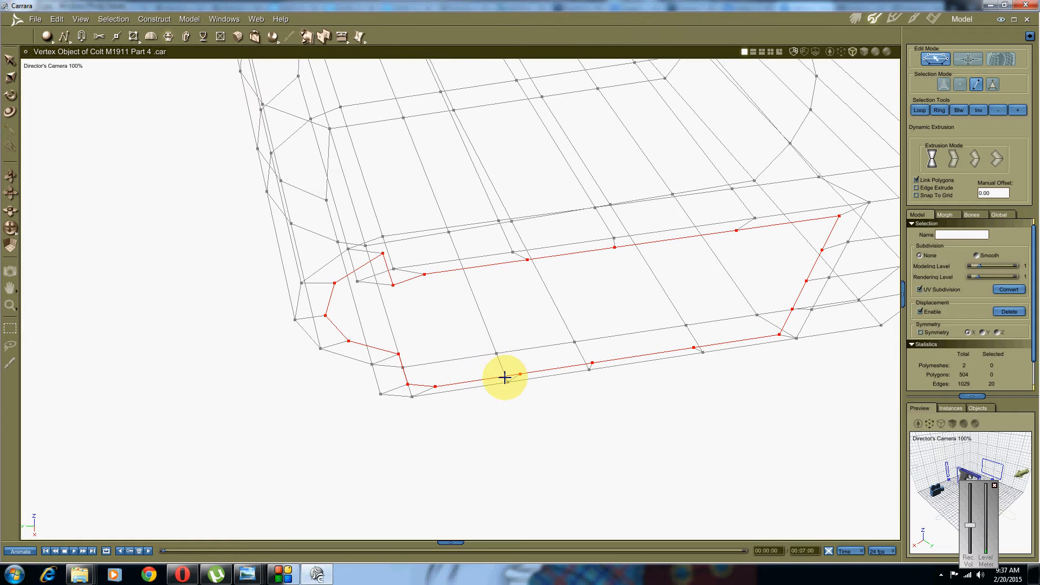
click(504, 377)
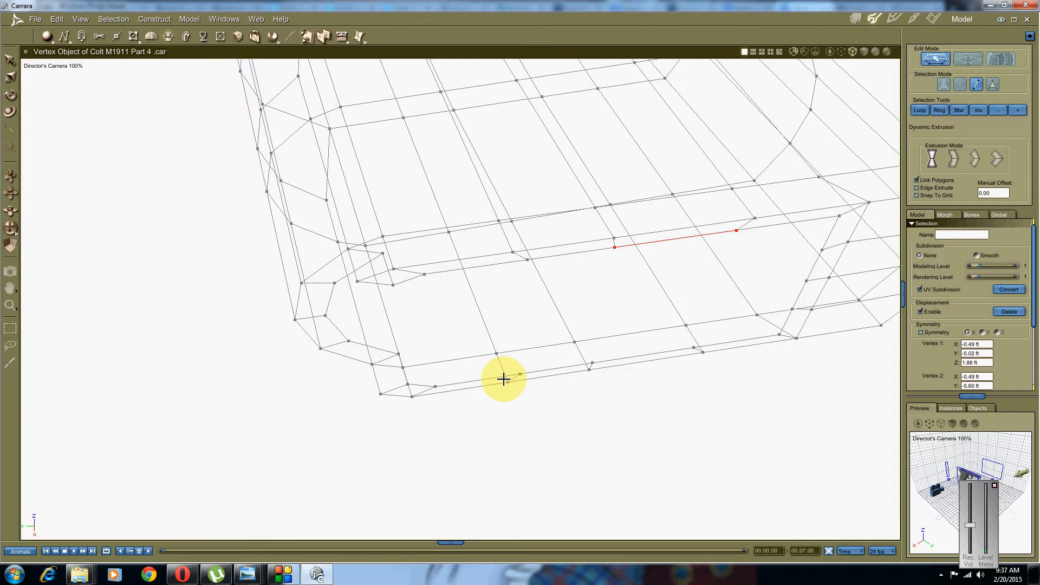
Select the inner rim edges near the front on both sides of the opening, plus the two middle edges across its rear end
right_click(481, 427)
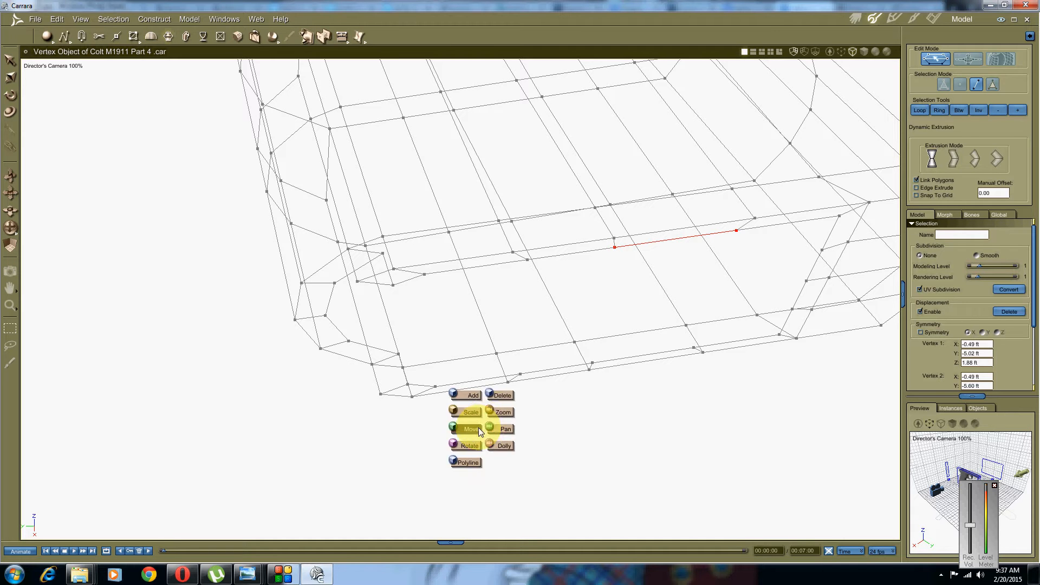
click(479, 427)
click(471, 398)
click(434, 388)
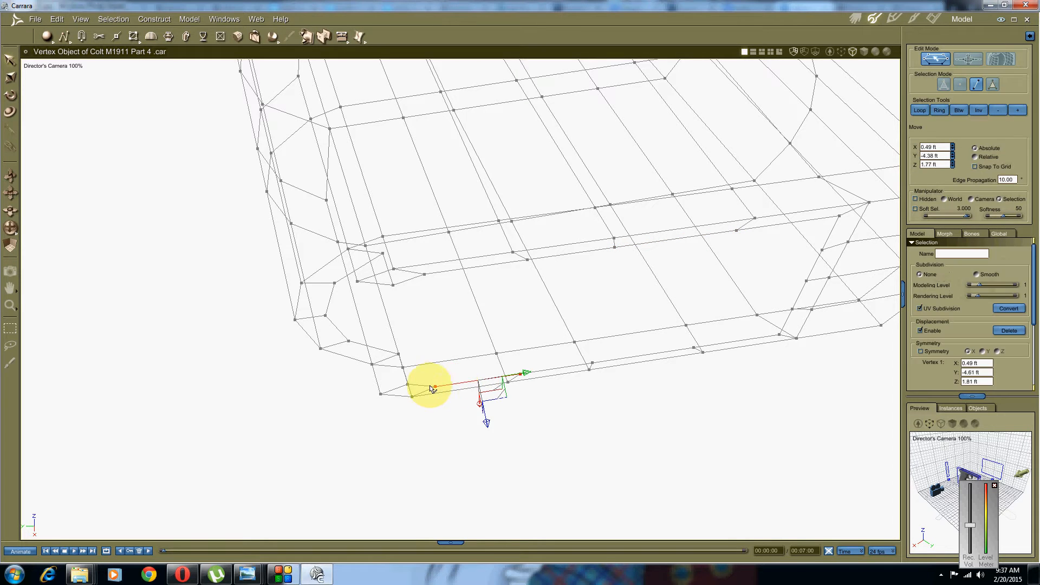
shift+click(426, 384)
middle_drag(582, 347, 583, 363)
middle_drag(629, 330, 588, 306)
middle_drag(402, 262, 441, 279)
shift+click(402, 288)
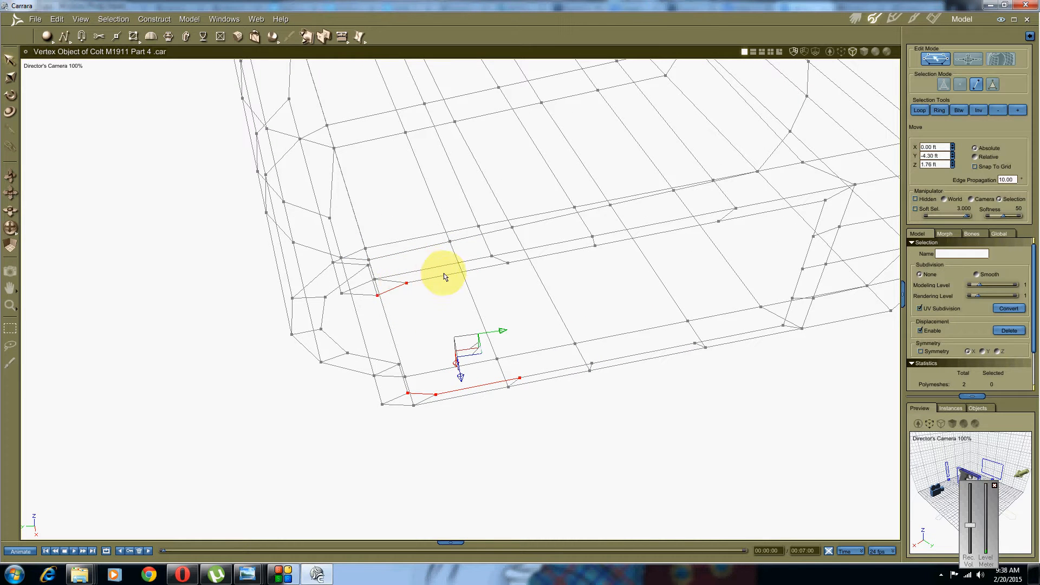
shift+click(808, 253)
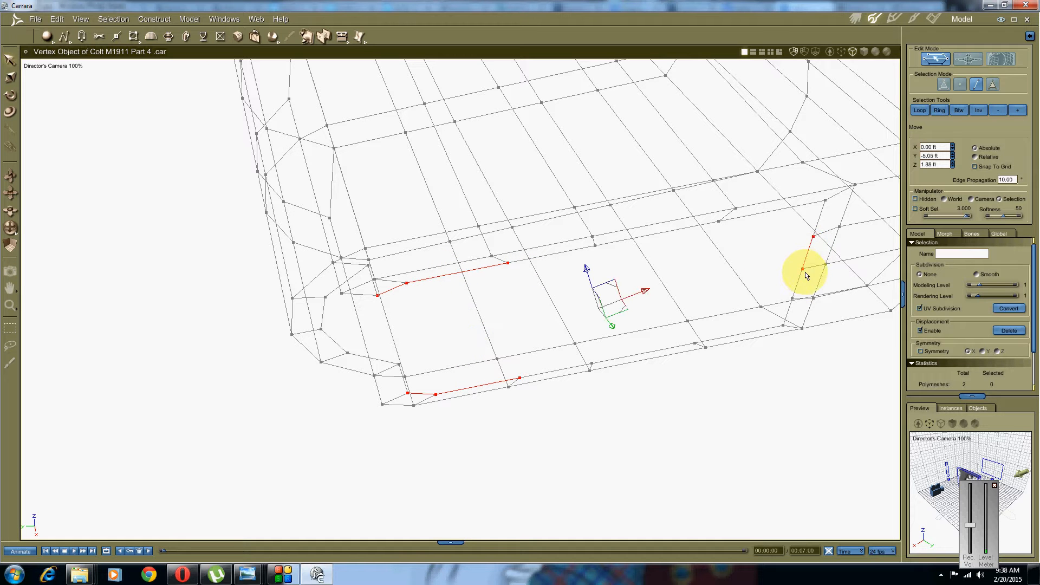
shift+click(800, 282)
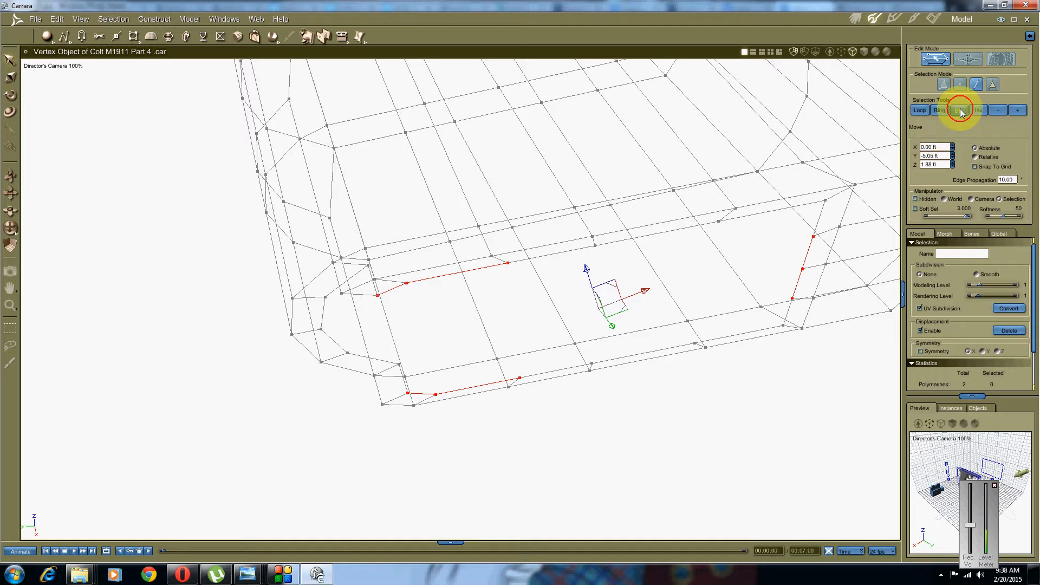
Try to fill in the rim edges between the picked ones with the between selection tool, and undo it
click(959, 111)
key(ctrl+z)
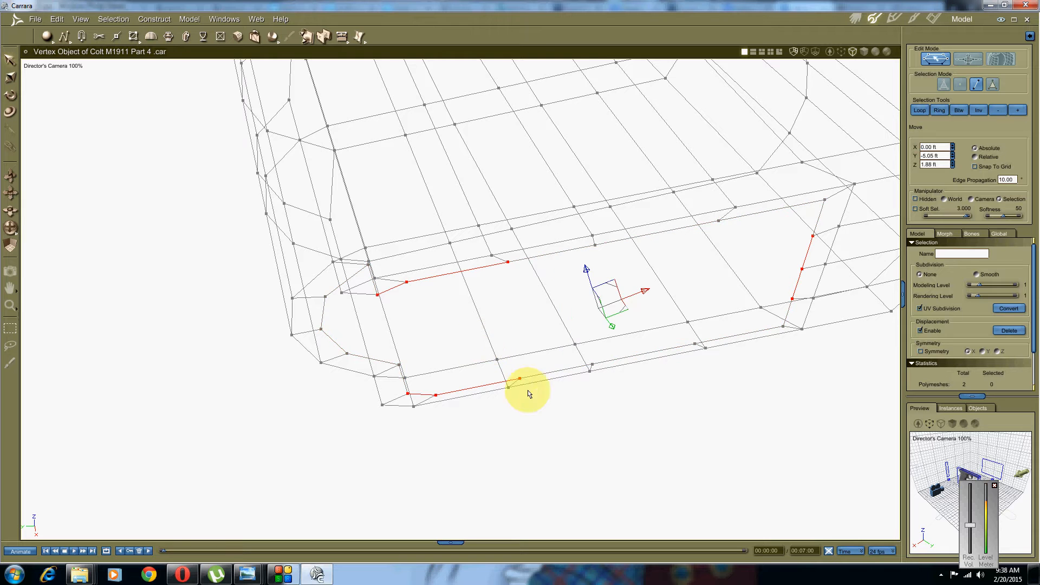
middle_drag(502, 424, 502, 415)
middle_drag(540, 255, 545, 297)
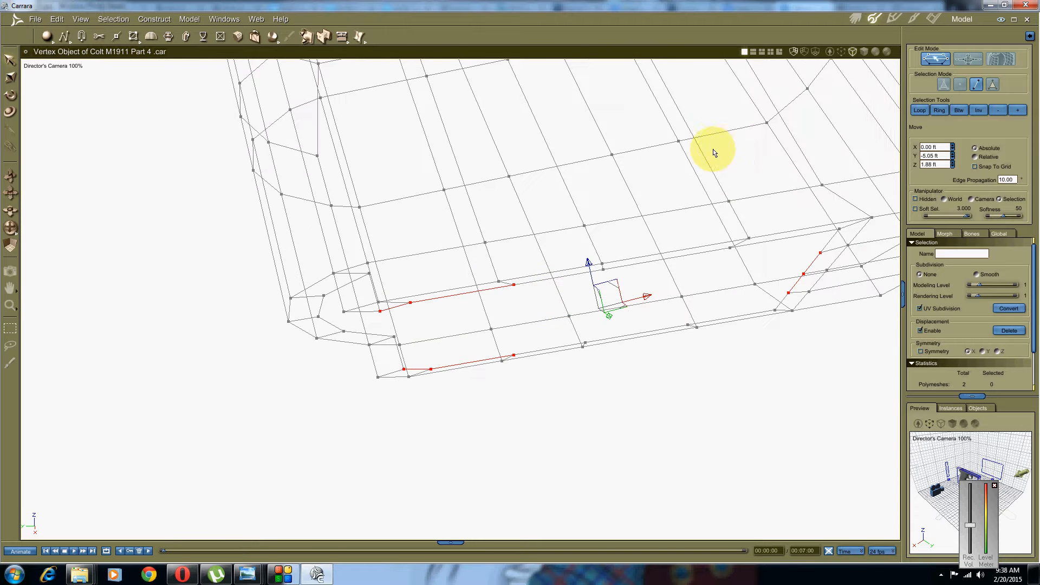
Add the remaining inner rim edges along both long sides and the rear end of the grip's bottom opening to the selection
click(875, 51)
middle_drag(825, 128, 639, 185)
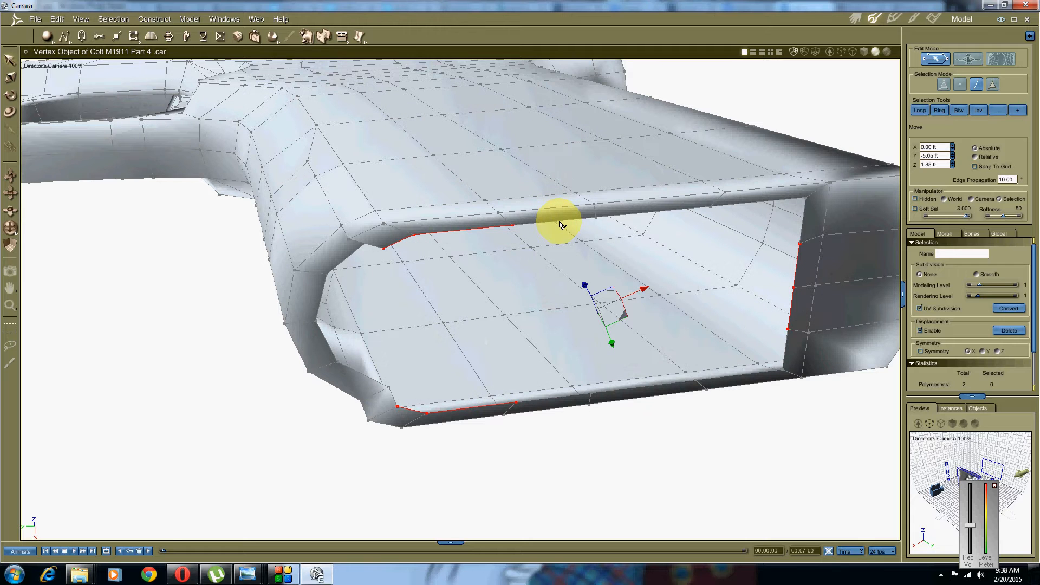
shift+click(601, 220)
shift+click(636, 215)
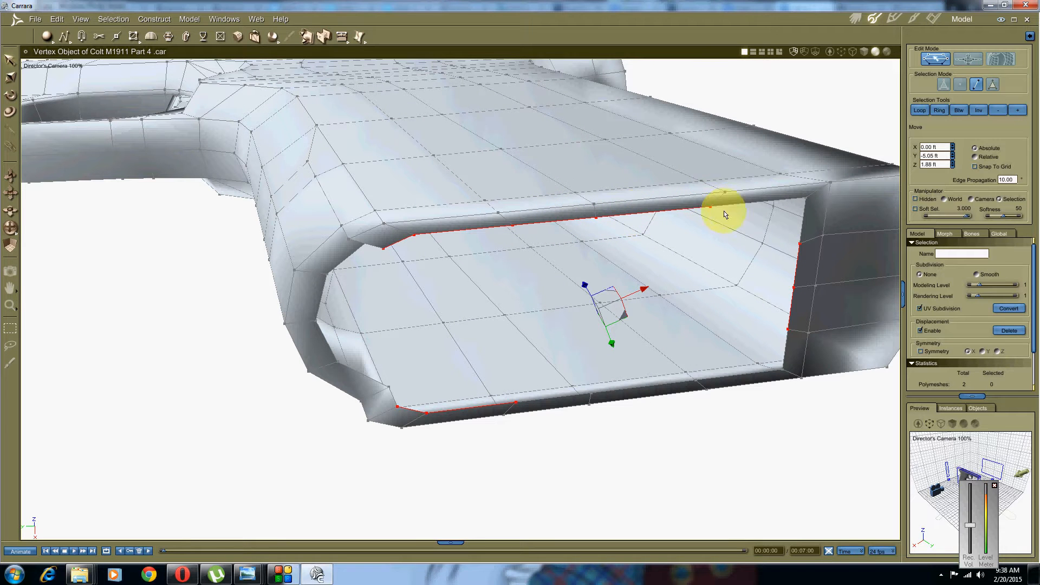
shift+click(767, 204)
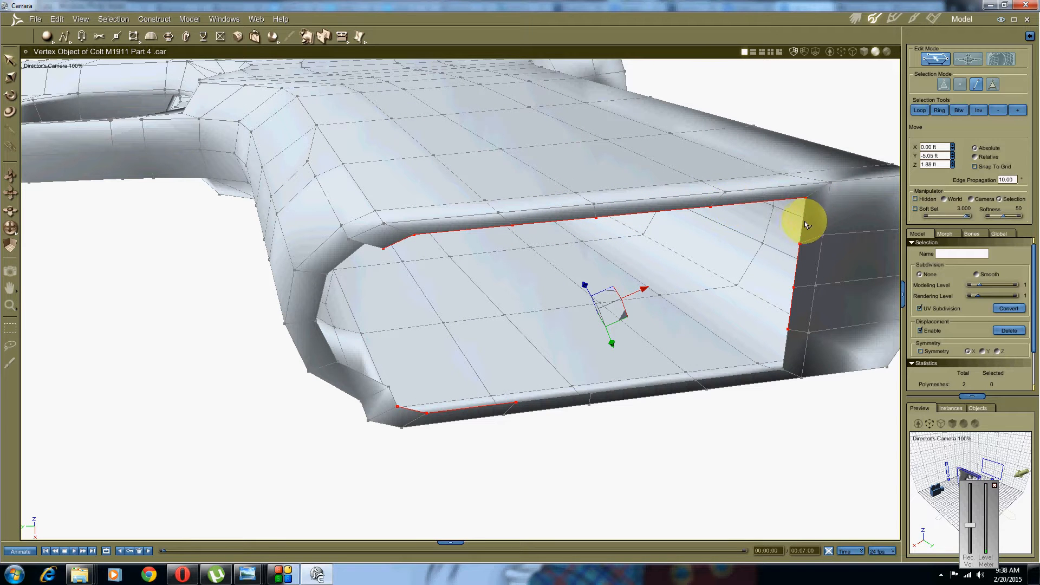
shift+click(802, 238)
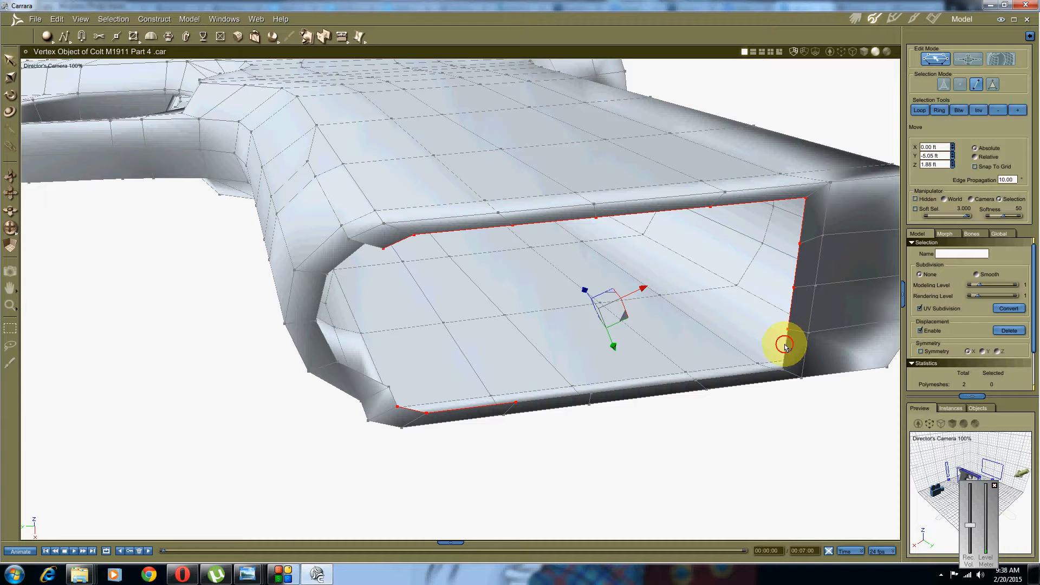
shift+click(670, 384)
shift+click(548, 400)
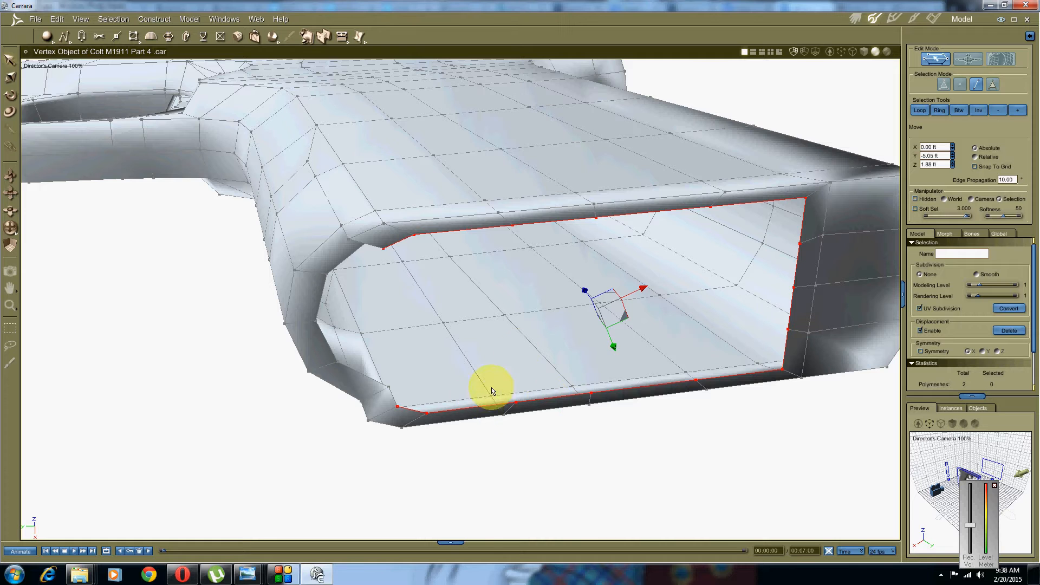
mouse_move(504, 371)
middle_down()
mouse_move(531, 374)
mouse_move(518, 390)
mouse_move(511, 382)
middle_up()
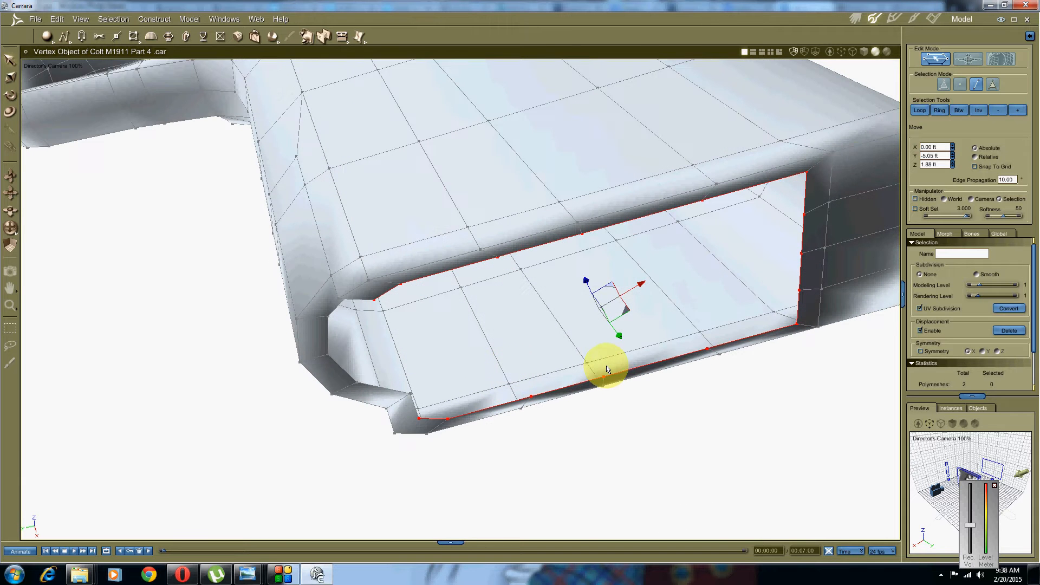
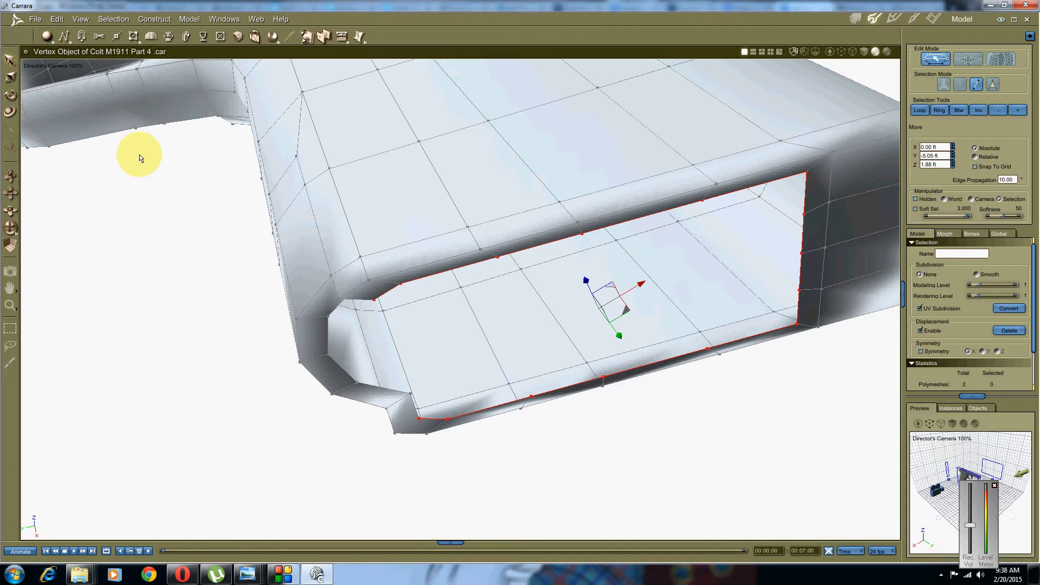
Extrude the selected inner rim edges a tiny amount along the grip's bottom line in the wireframe Left view, with Link Polygons on
click(41, 67)
click(43, 74)
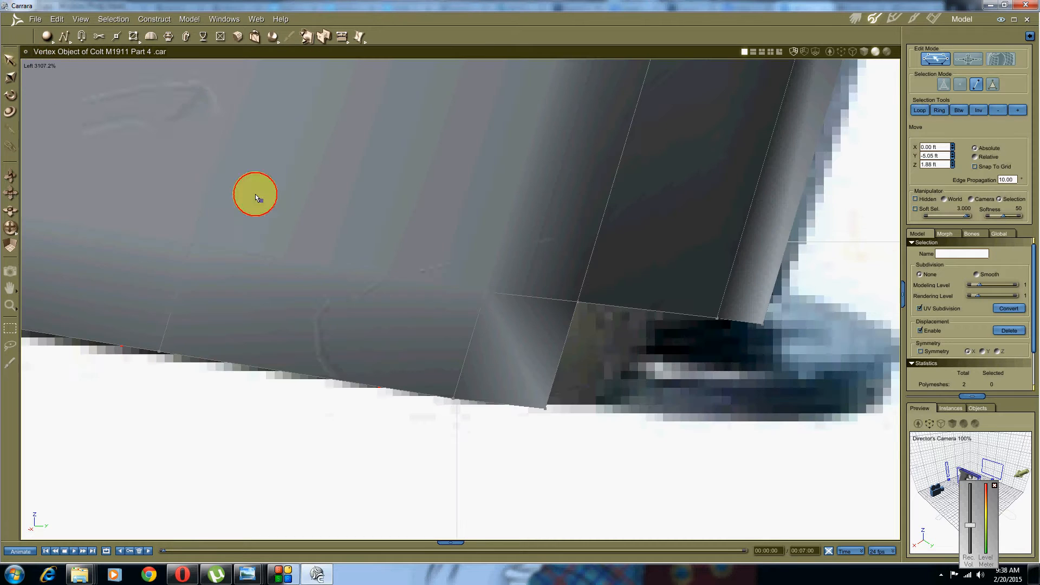
middle_drag(336, 312, 344, 285)
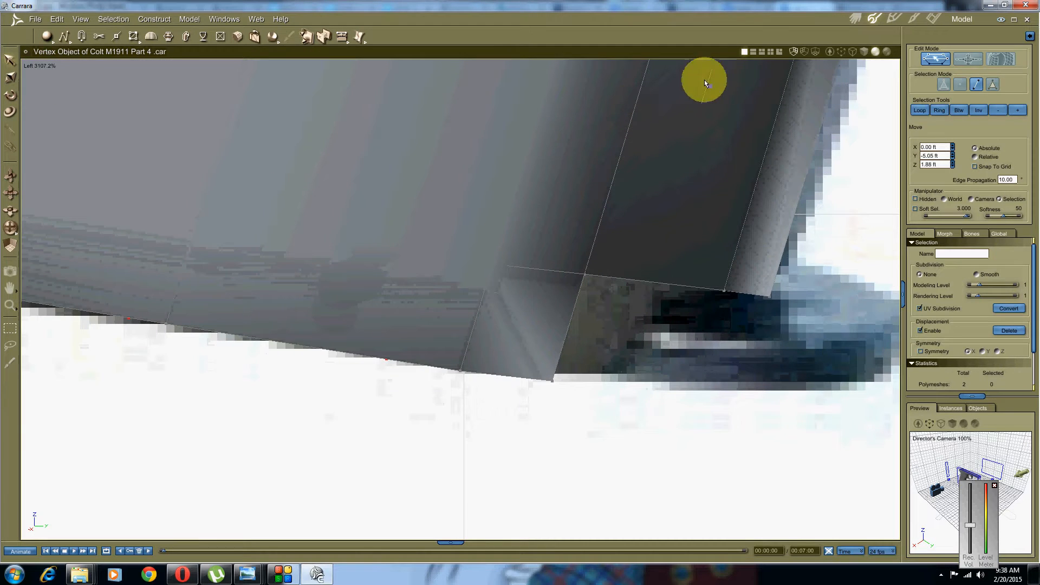
click(853, 52)
middle_drag(491, 194, 646, 290)
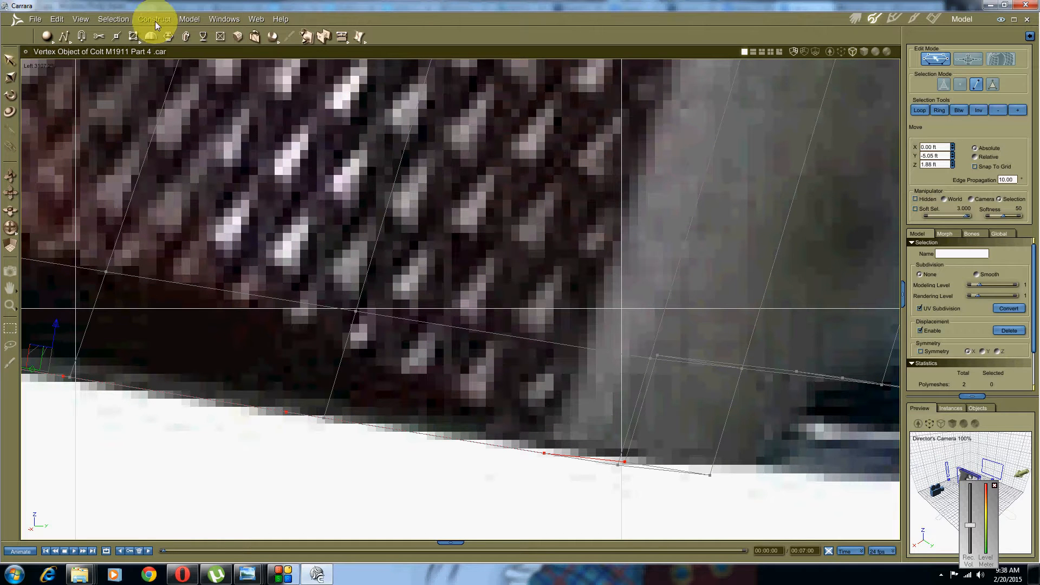
click(168, 38)
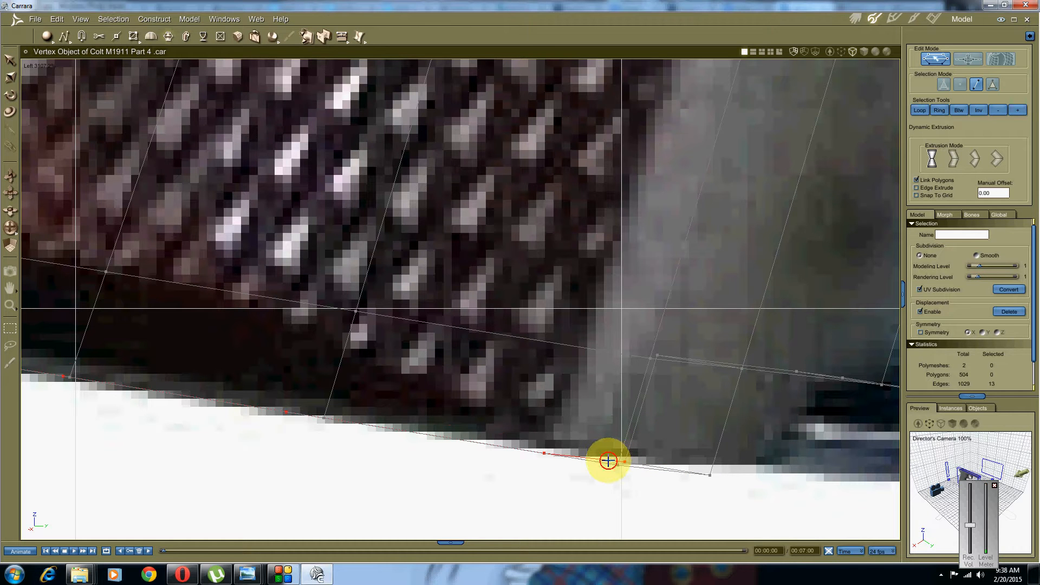
mouse_move(608, 461)
mouse_down()
mouse_move(627, 423)
mouse_move(621, 463)
mouse_up()
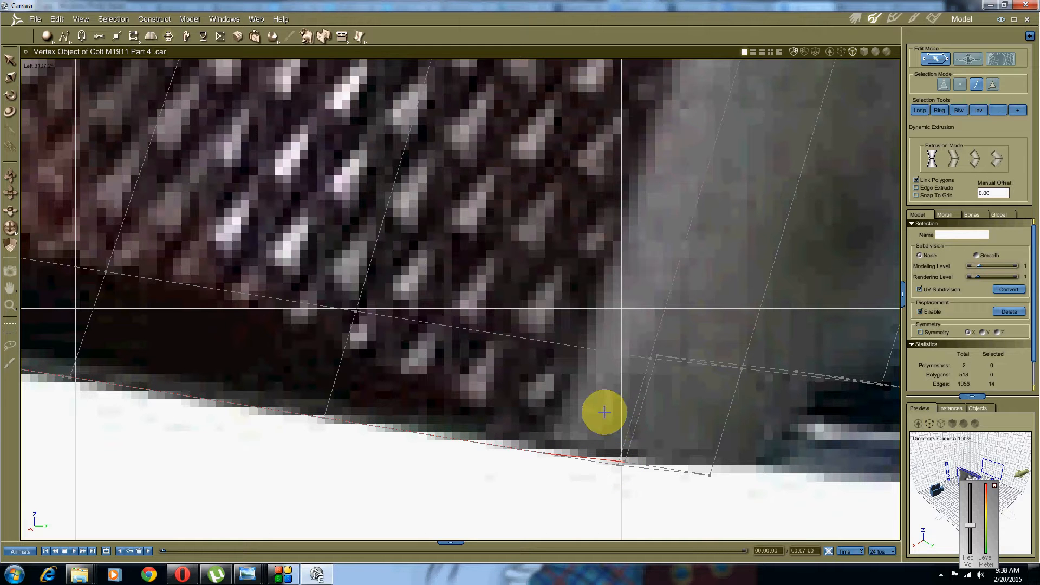
Align the manipulator to World and move the extruded edges up from the grip's underside to about Y -4.99 ft, Z 2.08 ft
click(598, 413)
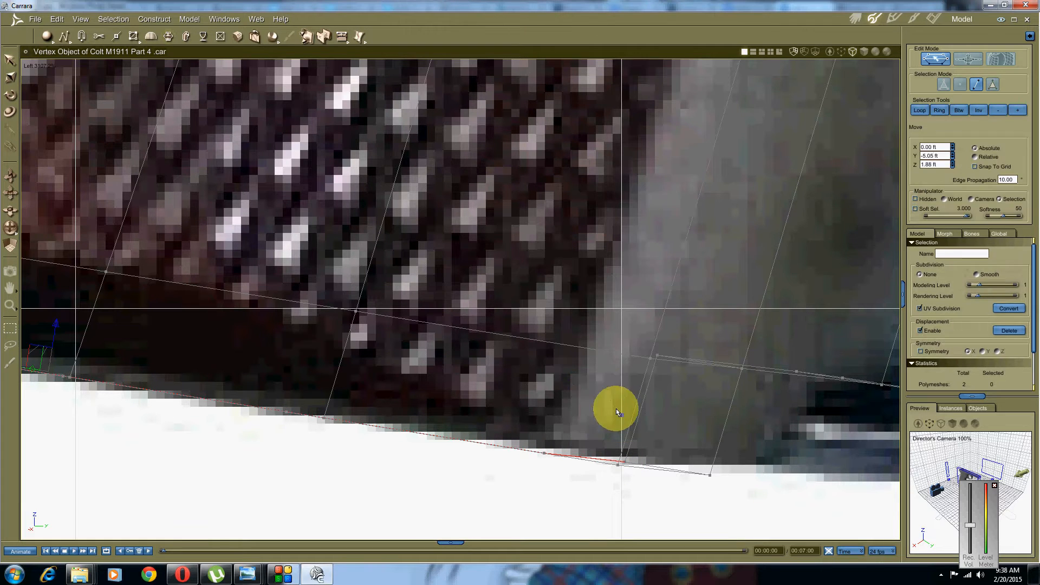
scroll(353, 454, down, 3)
middle_drag(354, 455, 416, 486)
scroll(418, 488, up, 1)
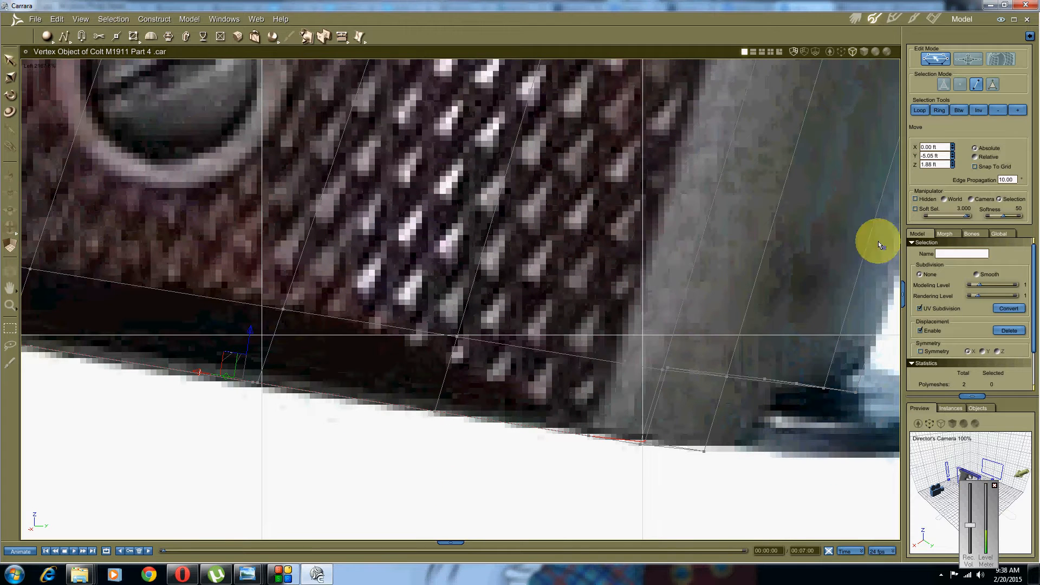
click(944, 200)
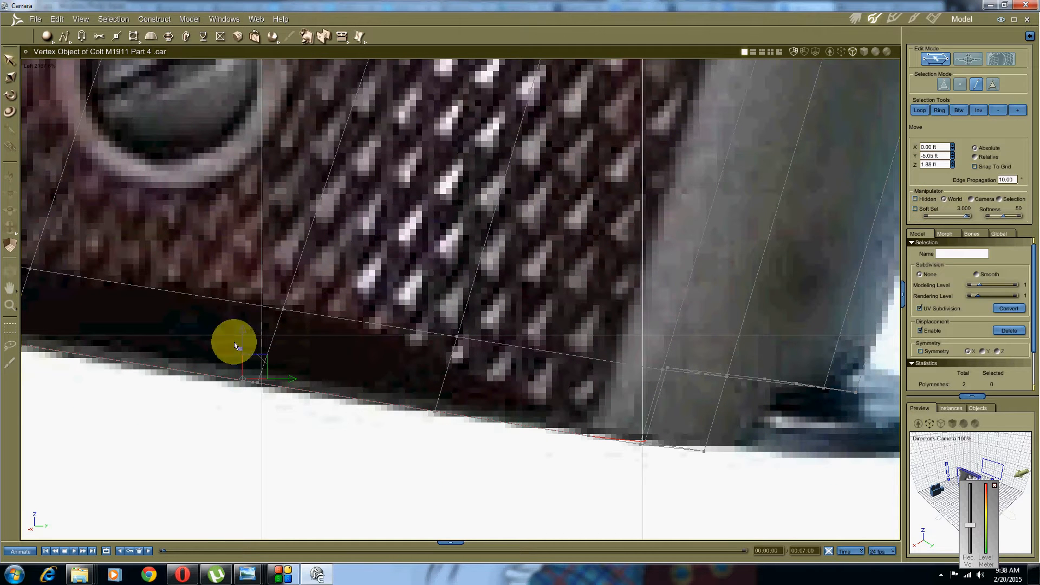
click(267, 353)
drag(275, 324, 286, 285)
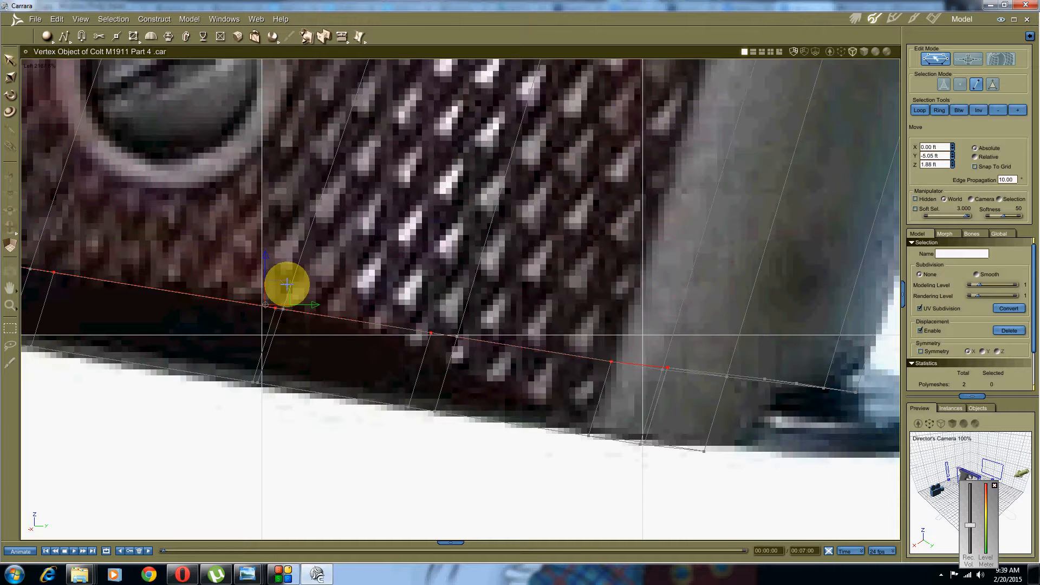
drag(287, 285, 287, 285)
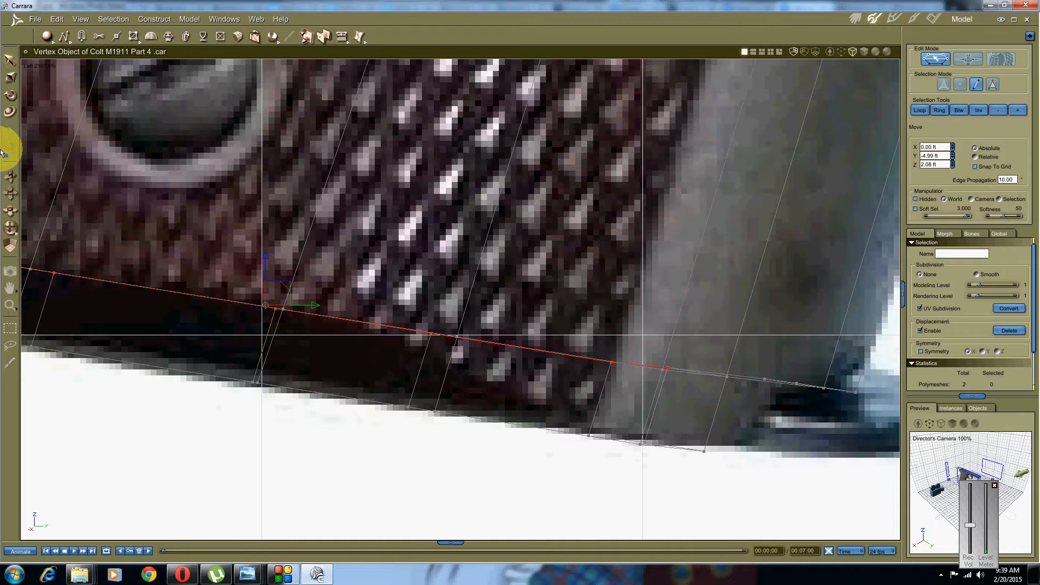
In the Director's Camera view, clear the edge selection and weld the overlapping vertices at the opening's X -0.44 ft corner using the default tolerance
click(32, 66)
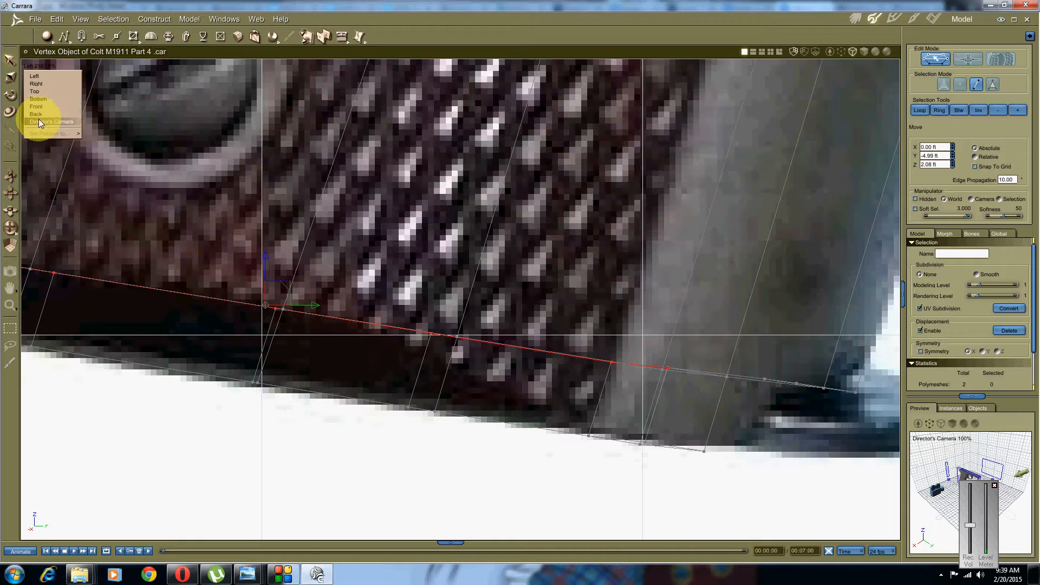
click(37, 119)
middle_drag(312, 176, 534, 337)
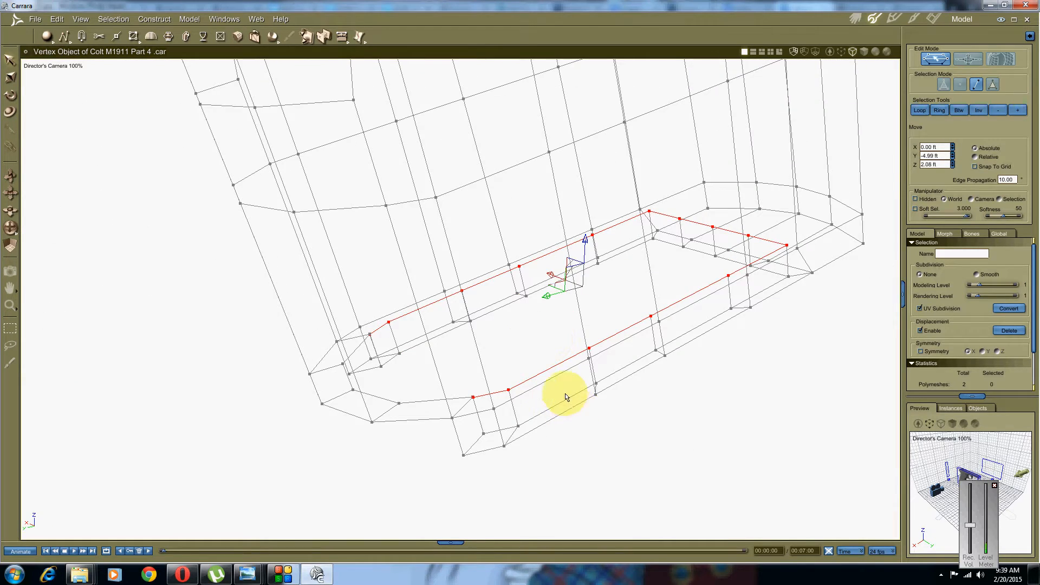
right_click(566, 378)
click(554, 379)
click(590, 482)
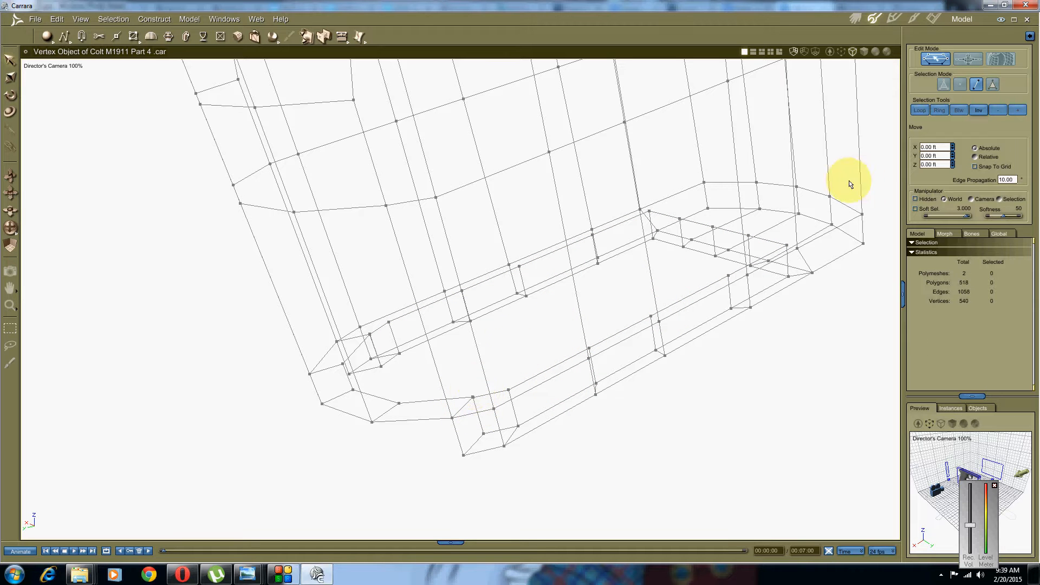
click(963, 85)
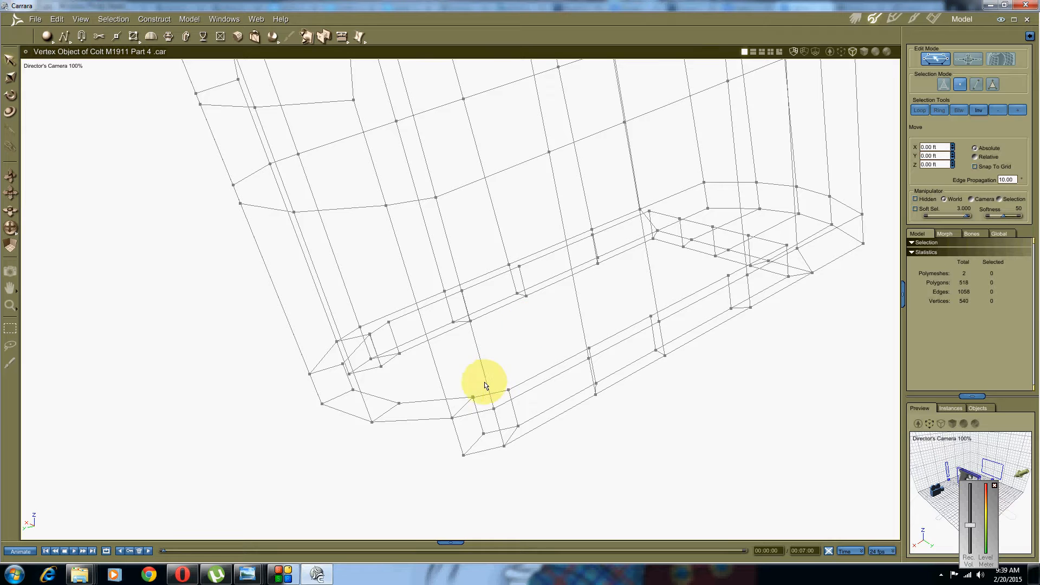
click(473, 397)
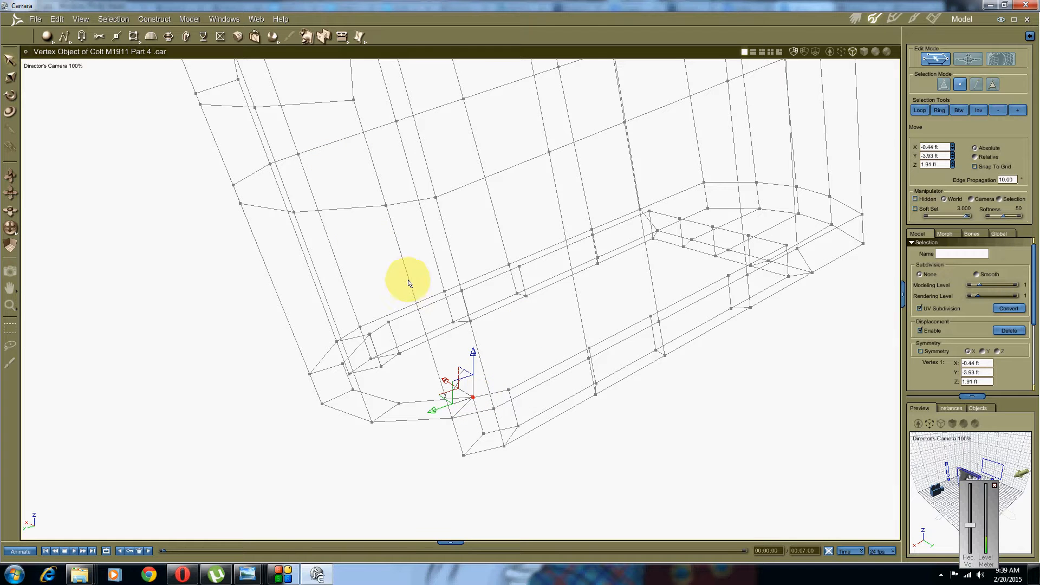
key(ctrl+w)
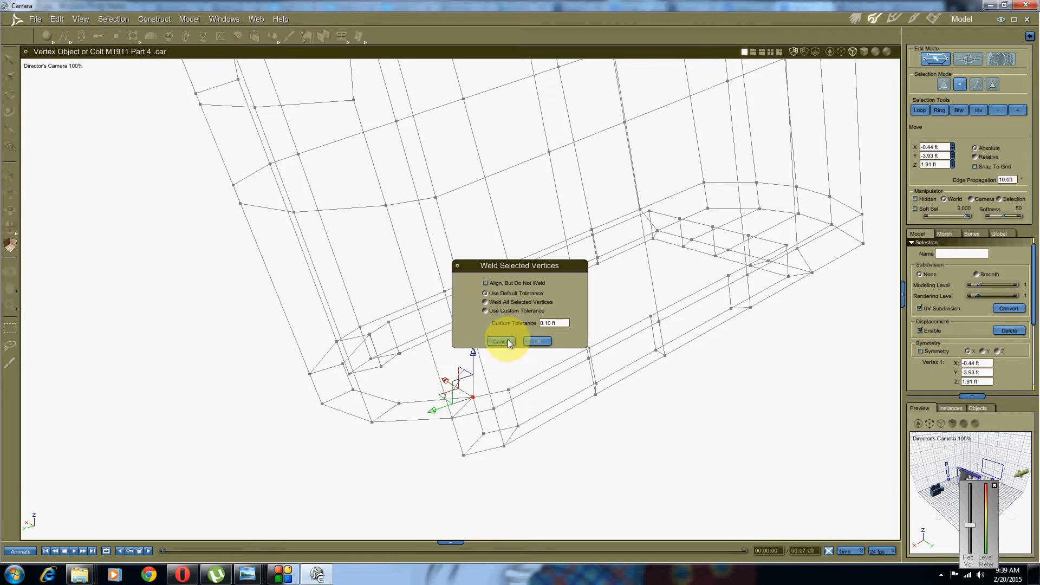
click(532, 342)
Weld the overlapping vertices at the opposite corner of the grip opening, at X 0.44 ft, using the default tolerance
mouse_move(442, 374)
middle_down()
mouse_move(480, 376)
mouse_move(438, 376)
middle_up()
click(426, 354)
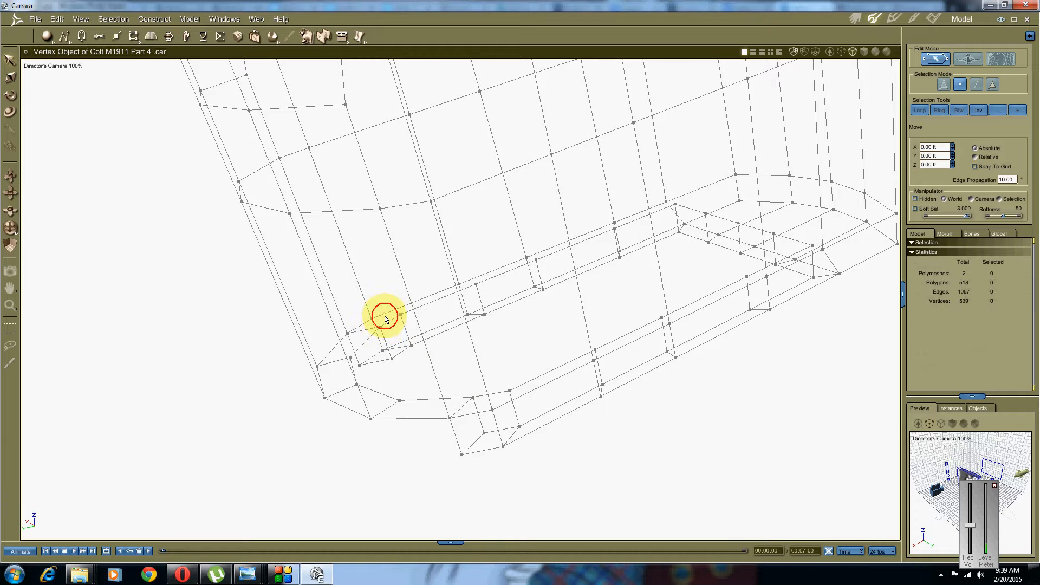
click(380, 327)
key(ctrl+shift+w)
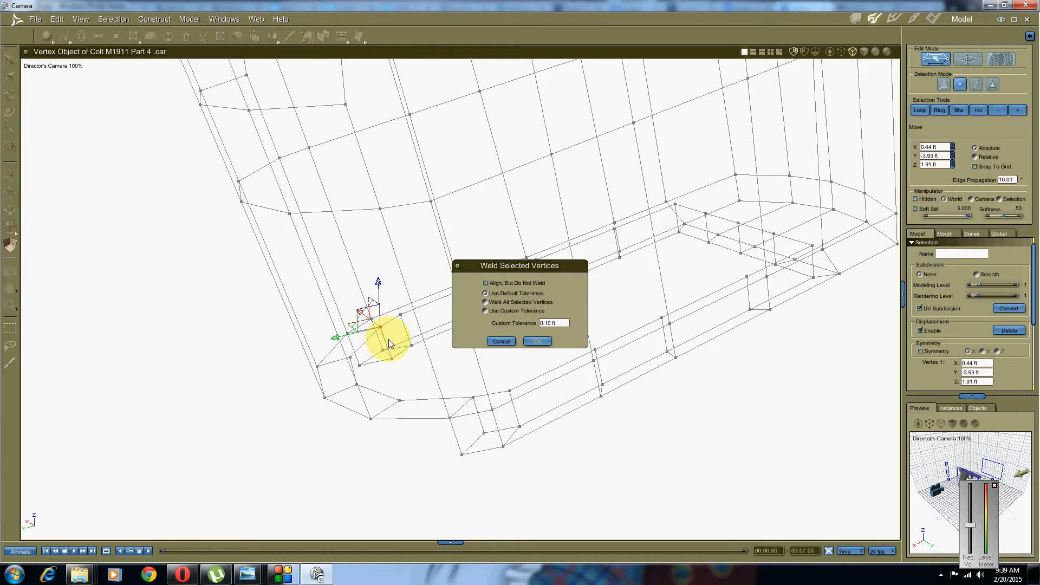
click(528, 341)
Show the model shaded and select the complete inner edge loop around the opening in the grip's underside
middle_drag(391, 488, 424, 457)
click(425, 458)
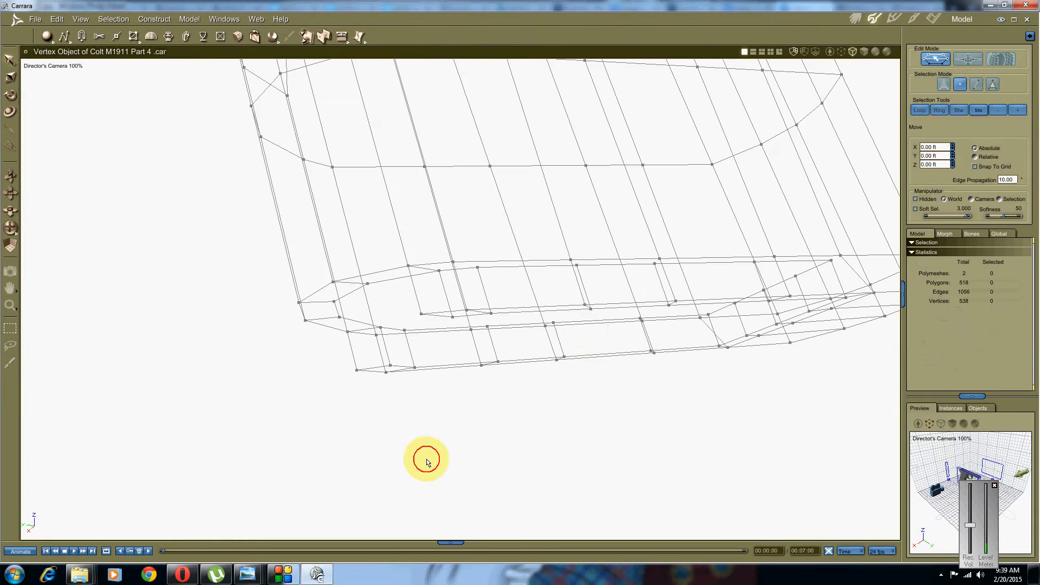
click(870, 50)
click(976, 84)
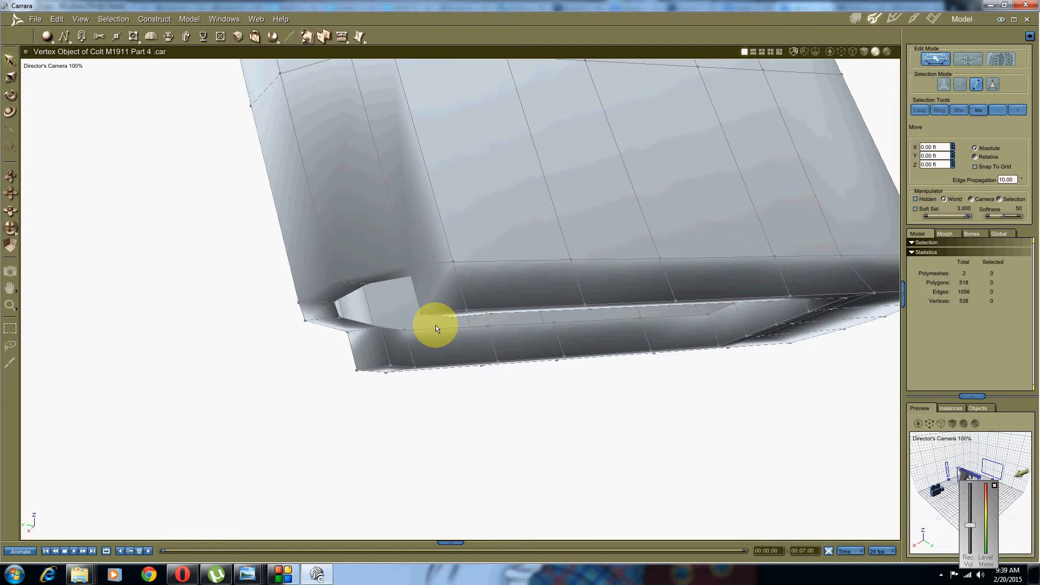
click(437, 333)
click(921, 111)
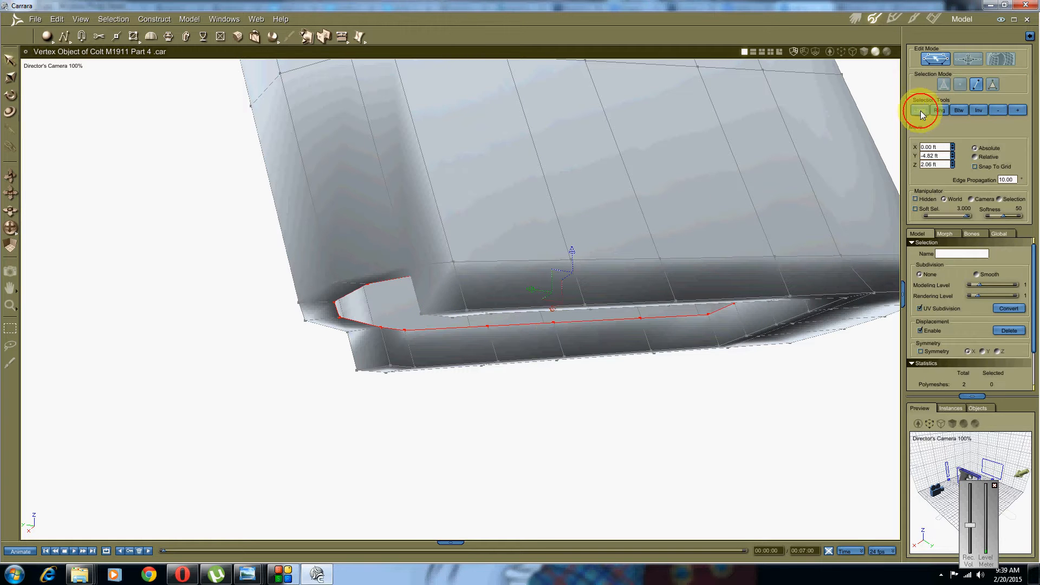
Extrude the selected inner edge loop of the grip opening with Dynamic Extrusion
middle_drag(558, 322, 699, 340)
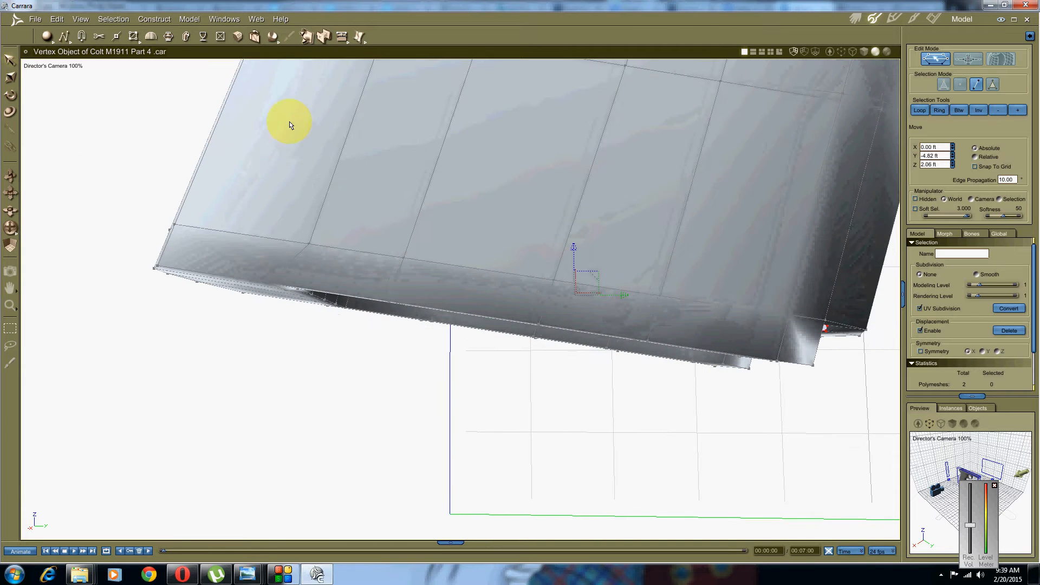
click(26, 67)
click(35, 77)
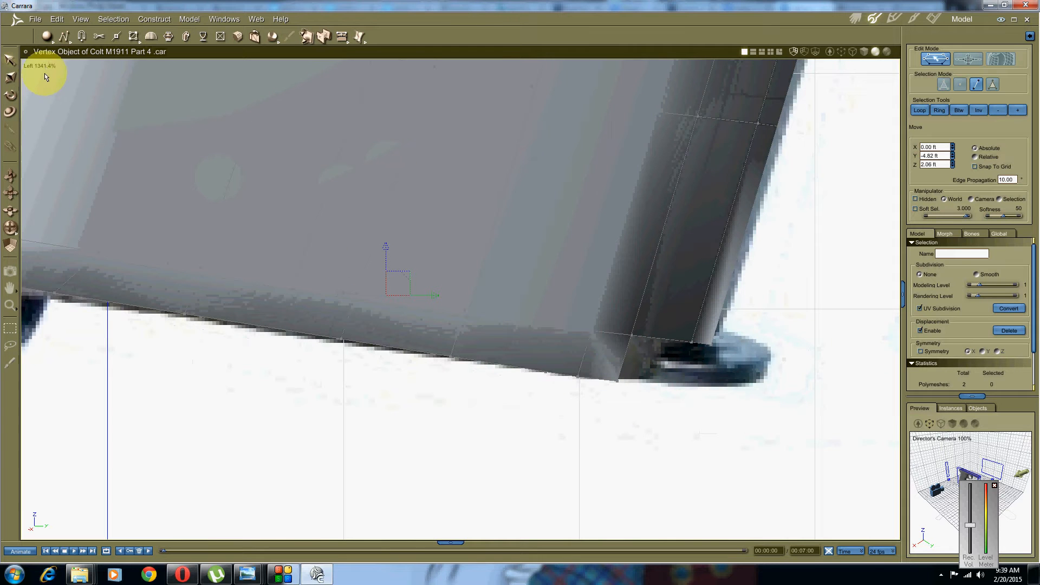
click(42, 120)
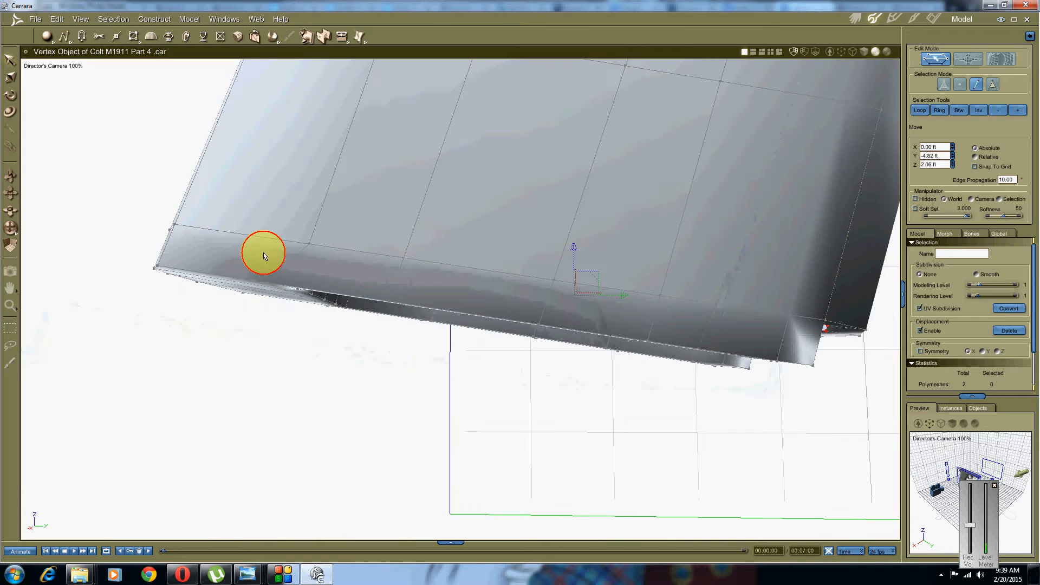
drag(362, 238, 123, 188)
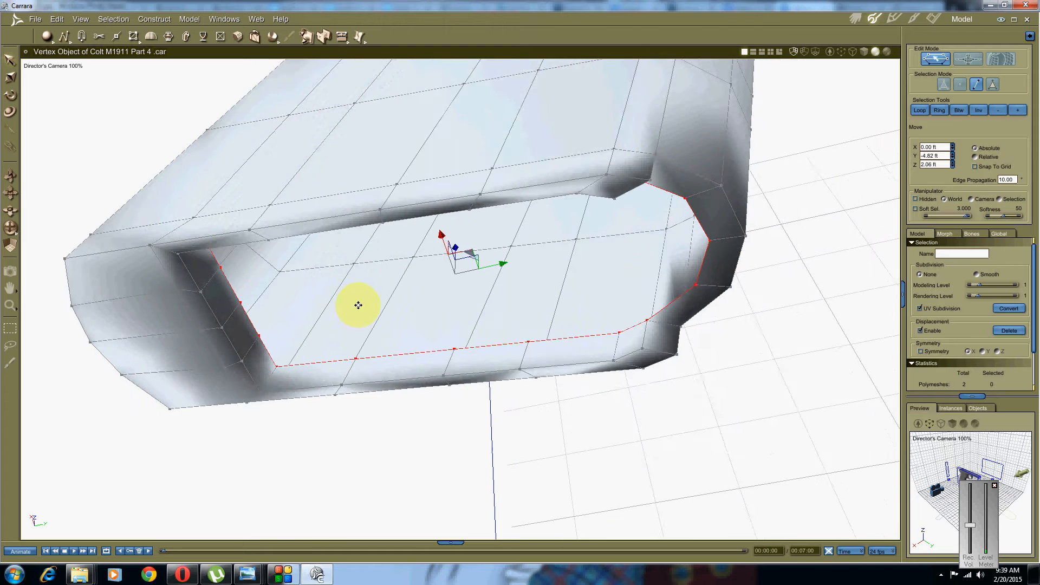
scroll(357, 302, up, 2)
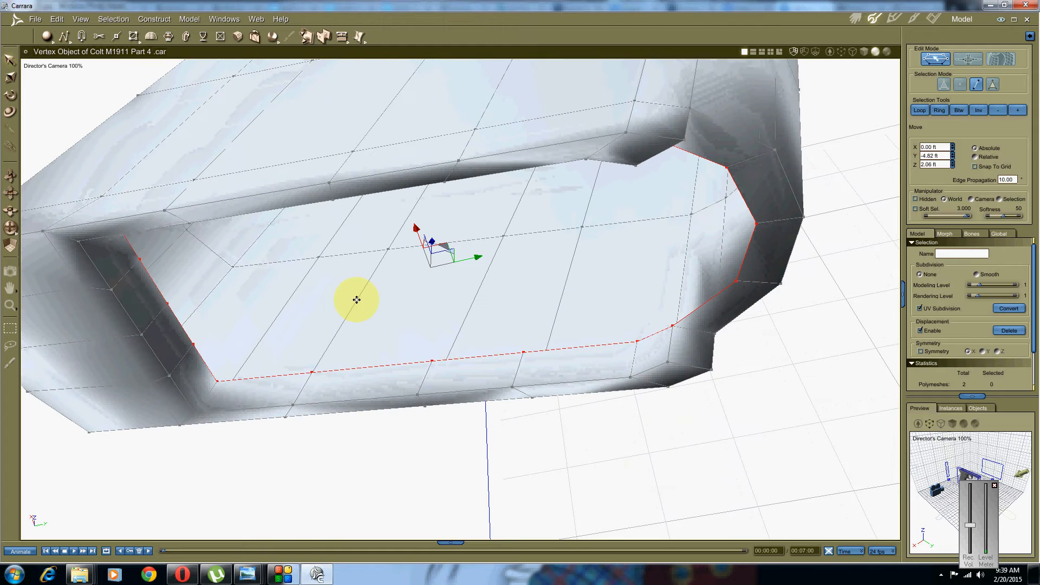
click(168, 37)
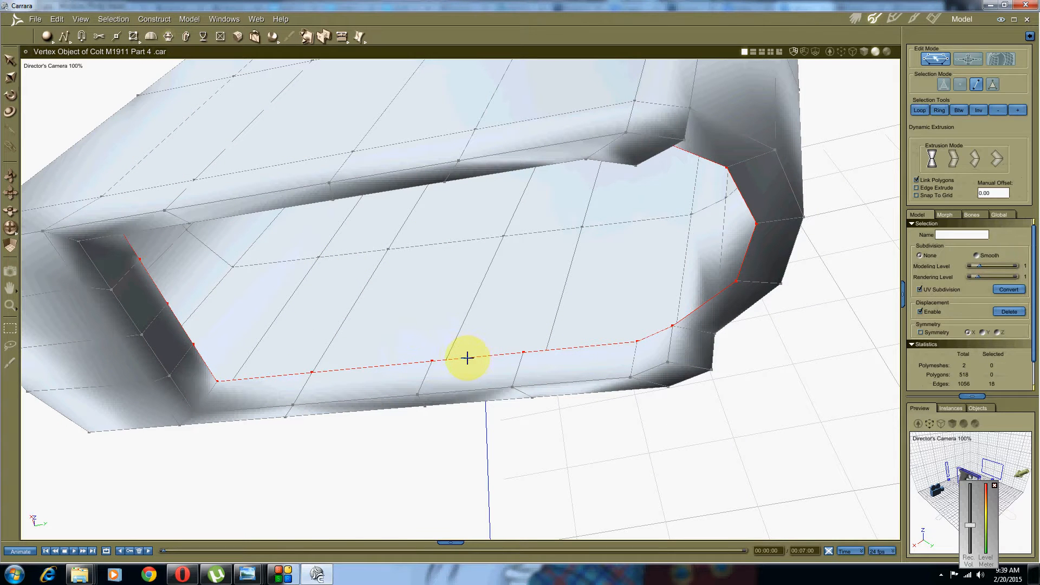
mouse_move(469, 357)
mouse_down()
mouse_move(489, 295)
mouse_move(483, 281)
mouse_up()
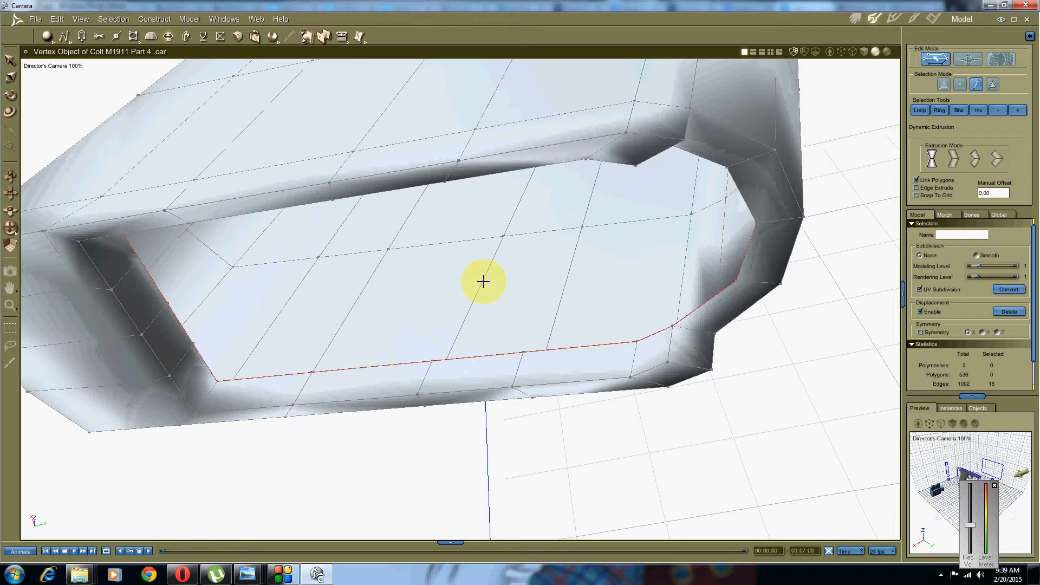
In the wireframe Left view, move the extruded loop up inside the grip along its slant to about Y -4.72 ft, Z 2.40 ft
right_click(444, 302)
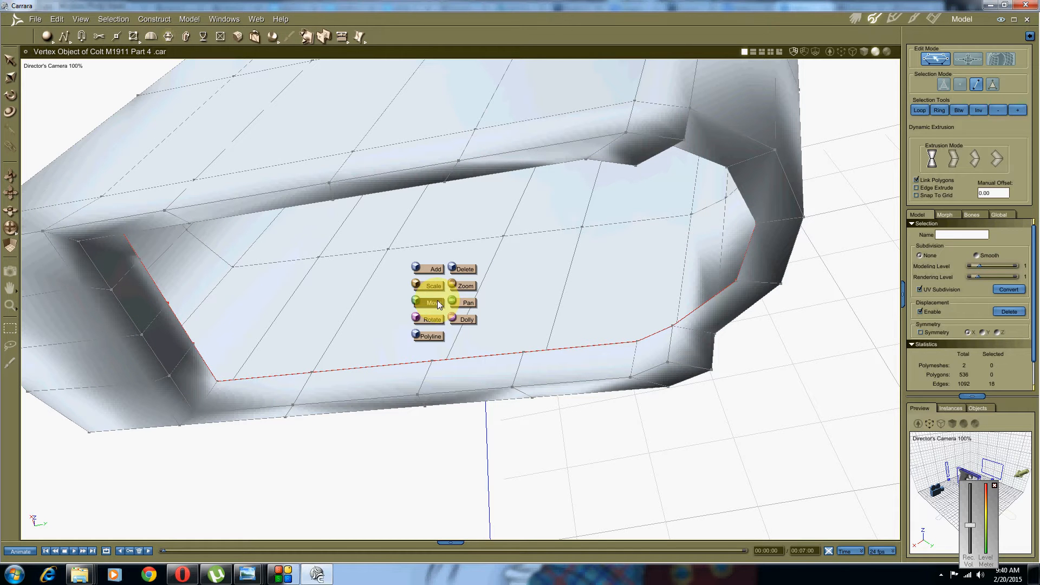
click(437, 303)
scroll(399, 297, up, 2)
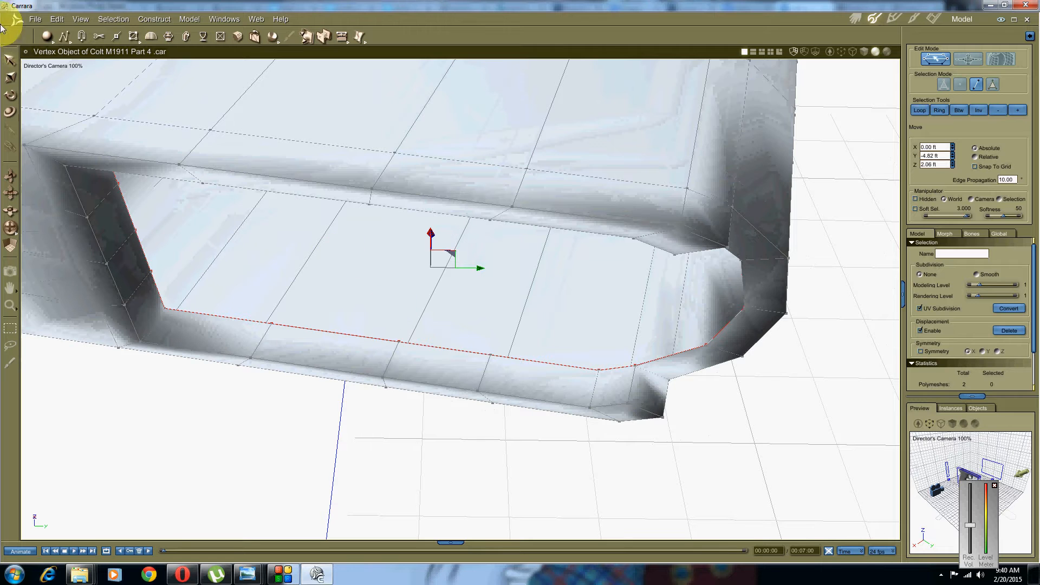
click(53, 71)
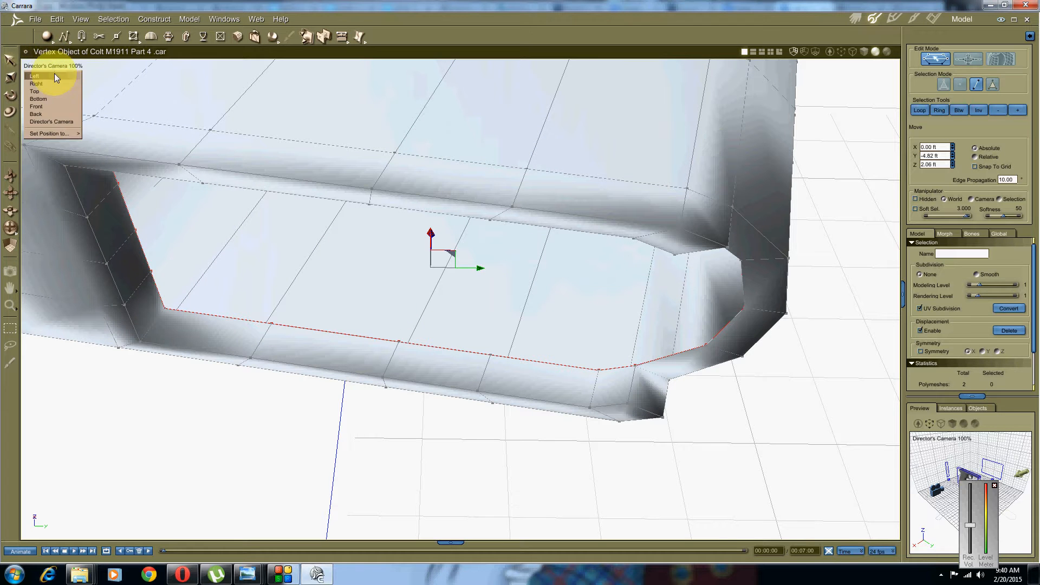
click(55, 76)
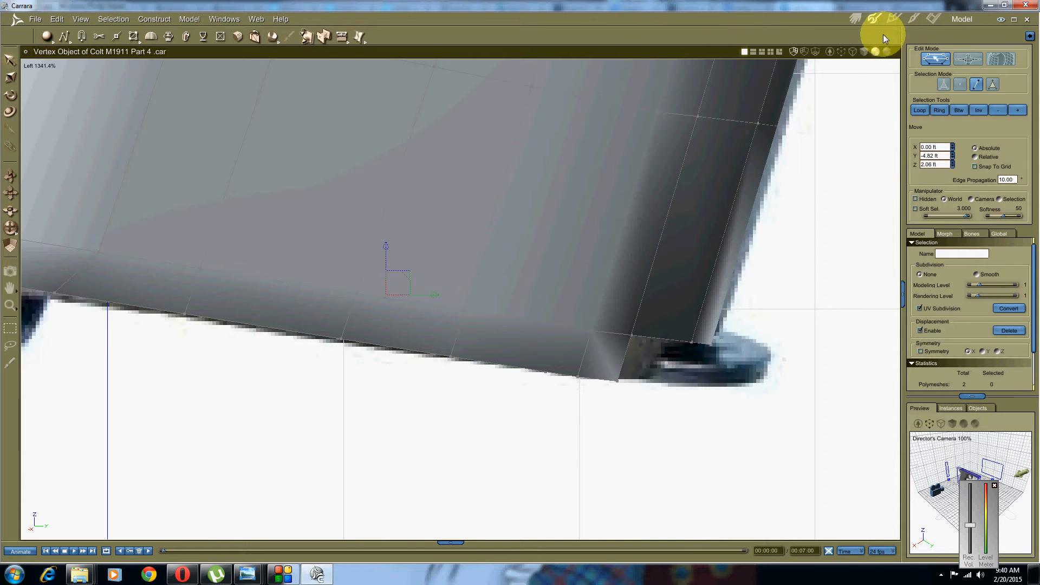
click(855, 51)
scroll(525, 230, up, 3)
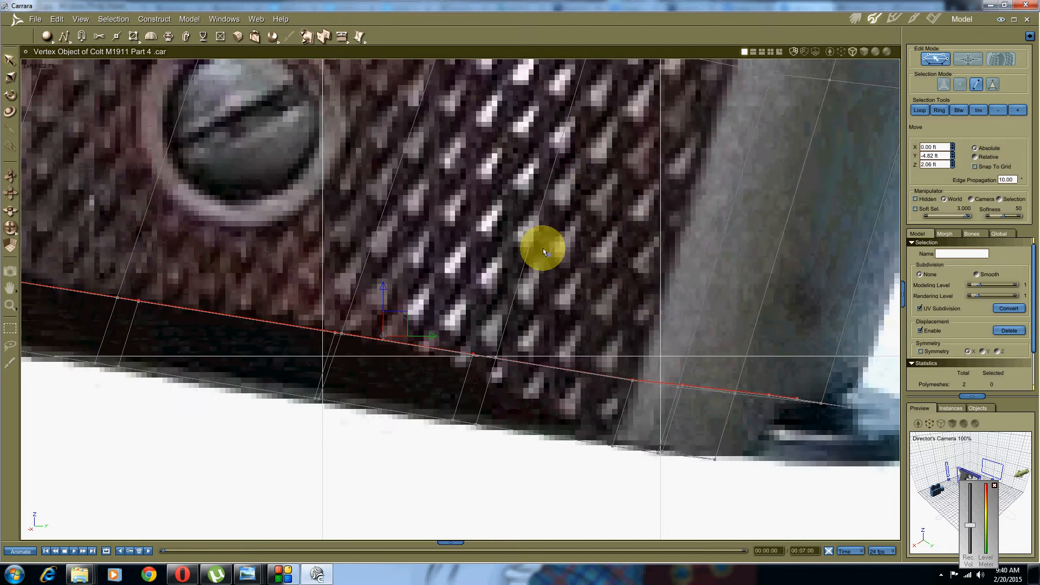
drag(405, 315, 439, 200)
Examine the raised inner loop against the grip reference image in the Left view and from the Director's Camera
scroll(372, 278, down, 5)
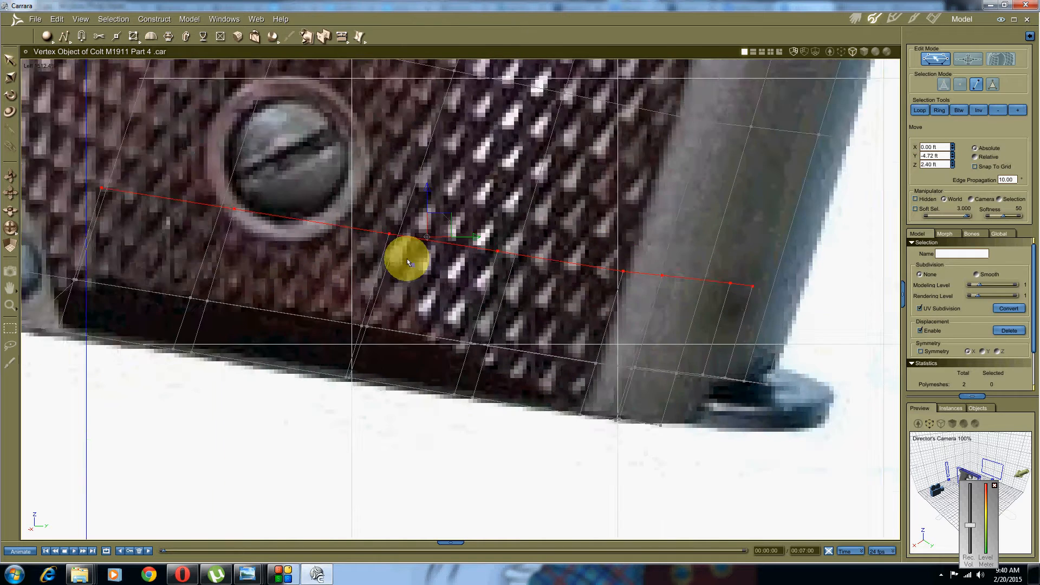
scroll(407, 270, up, 7)
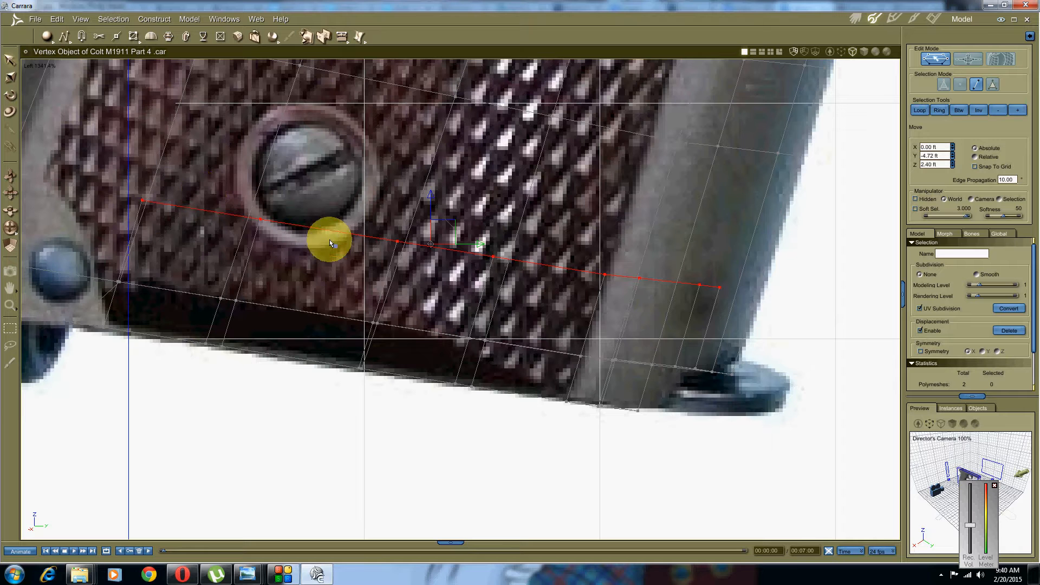
click(481, 243)
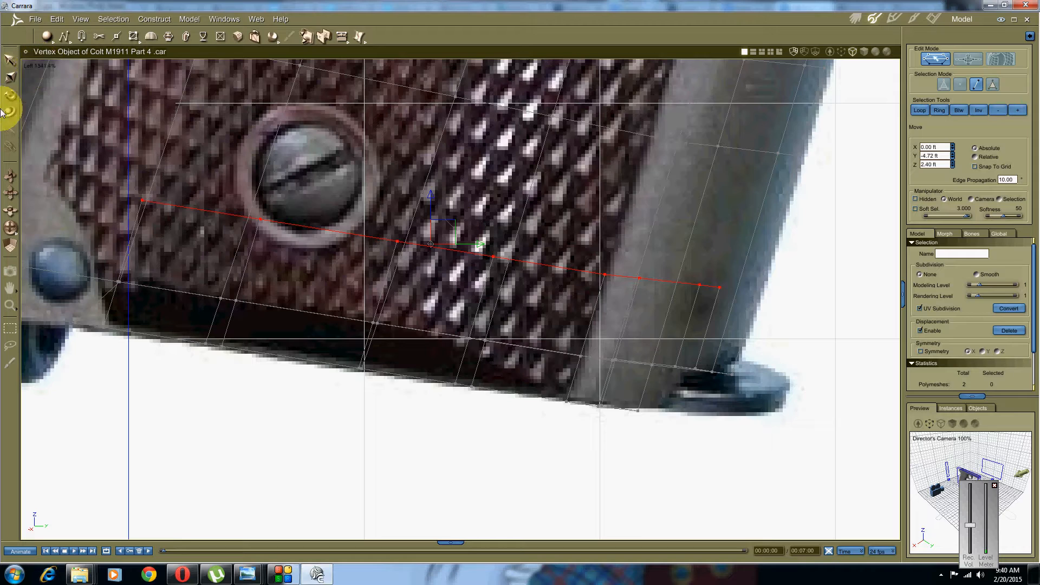
click(40, 67)
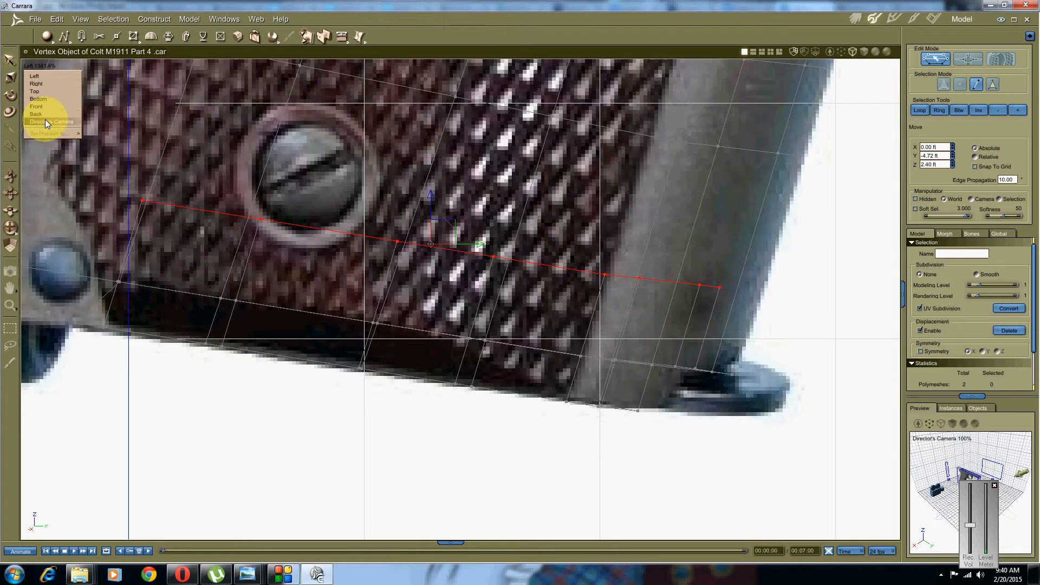
click(49, 121)
middle_drag(327, 318, 256, 154)
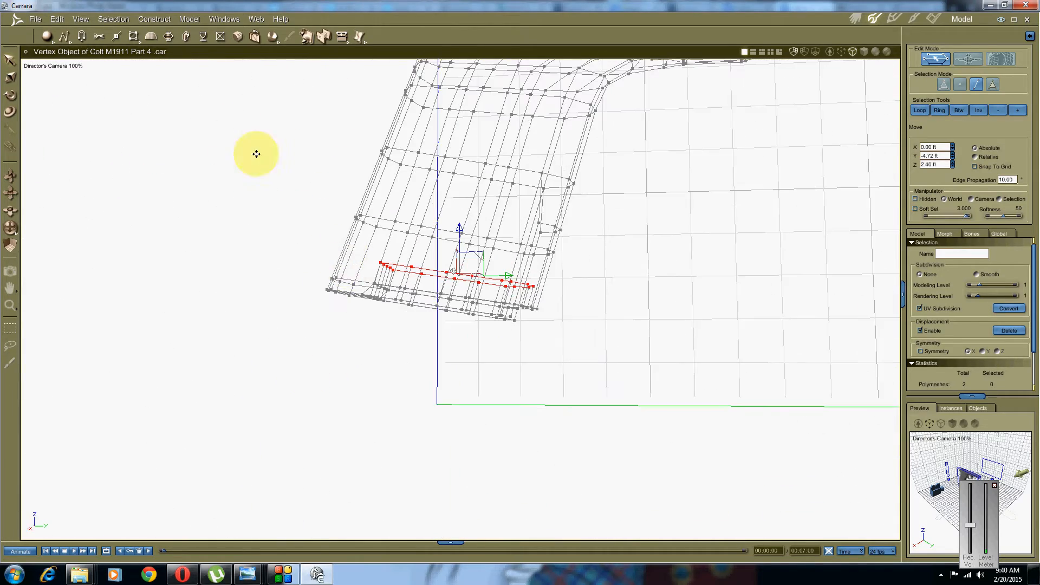
click(64, 67)
click(43, 89)
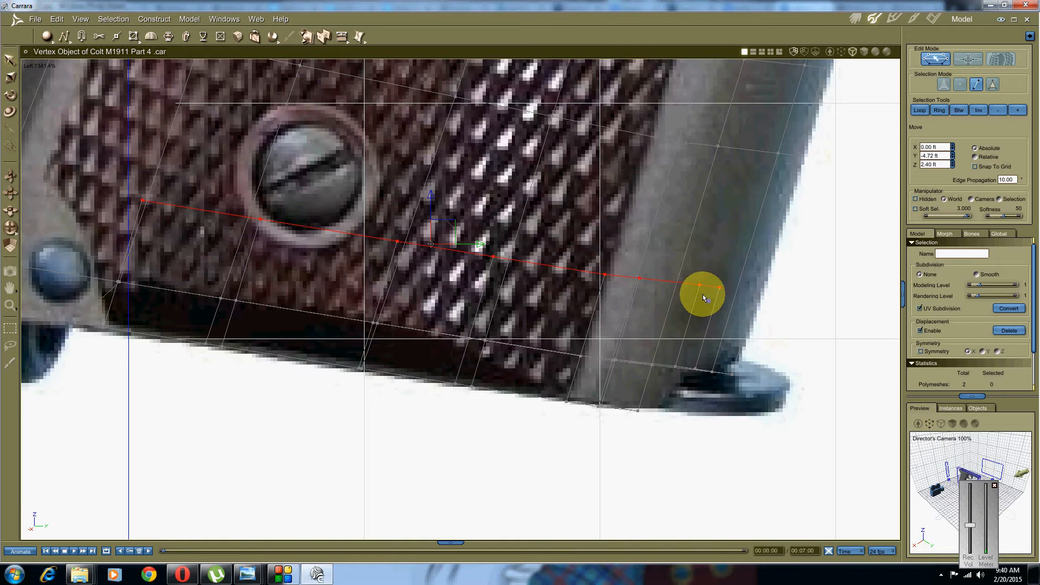
scroll(640, 307, down, 2)
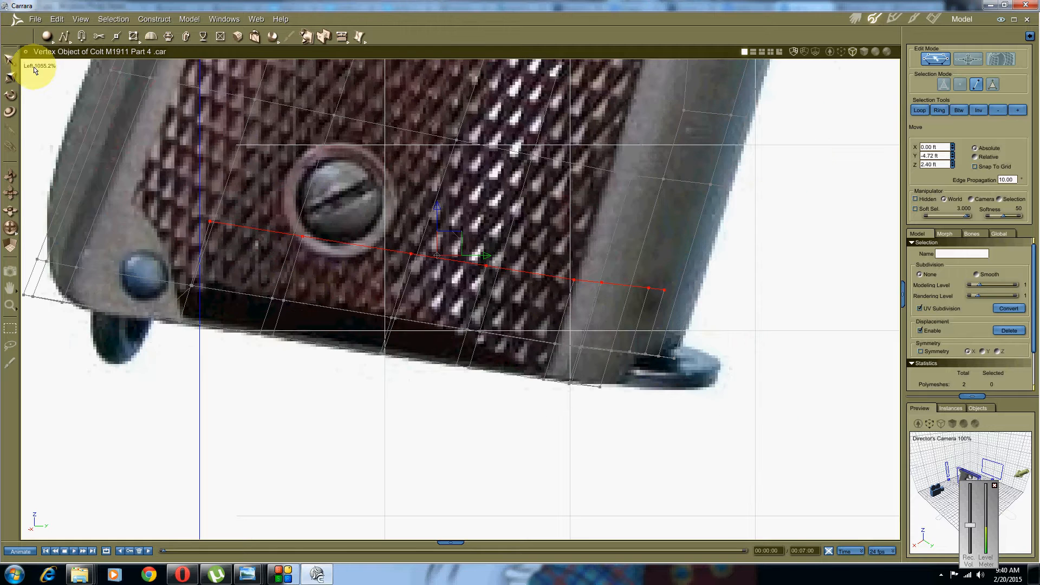
Clear the selection and show the model shaded from the Director's Camera, facing the lower end of the grip
click(35, 67)
click(47, 123)
middle_drag(396, 382, 378, 407)
click(379, 408)
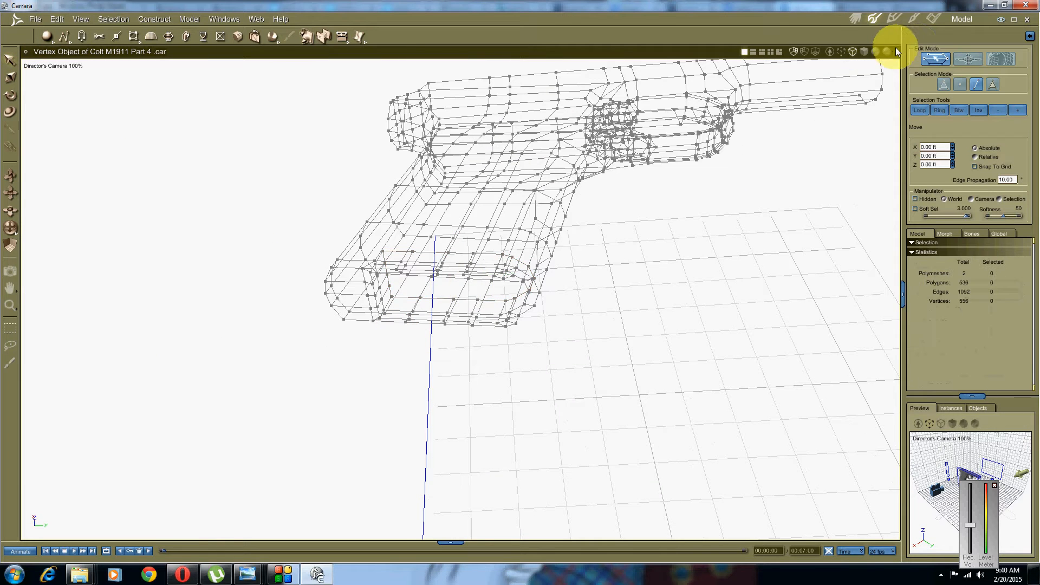
click(876, 54)
mouse_move(506, 312)
middle_down()
mouse_move(417, 348)
mouse_move(495, 376)
middle_up()
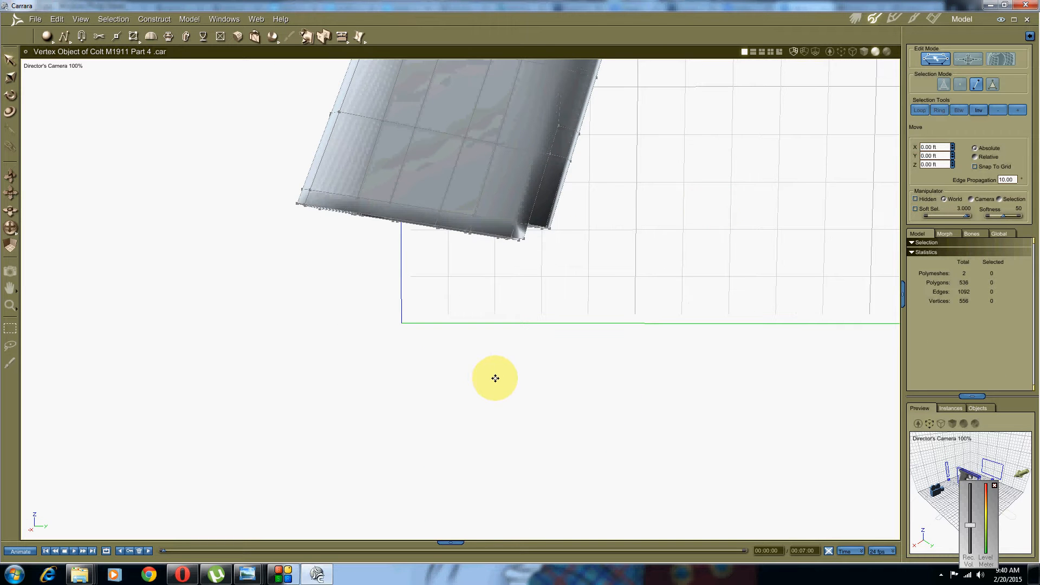
click(993, 84)
click(358, 159)
scroll(471, 190, up, 3)
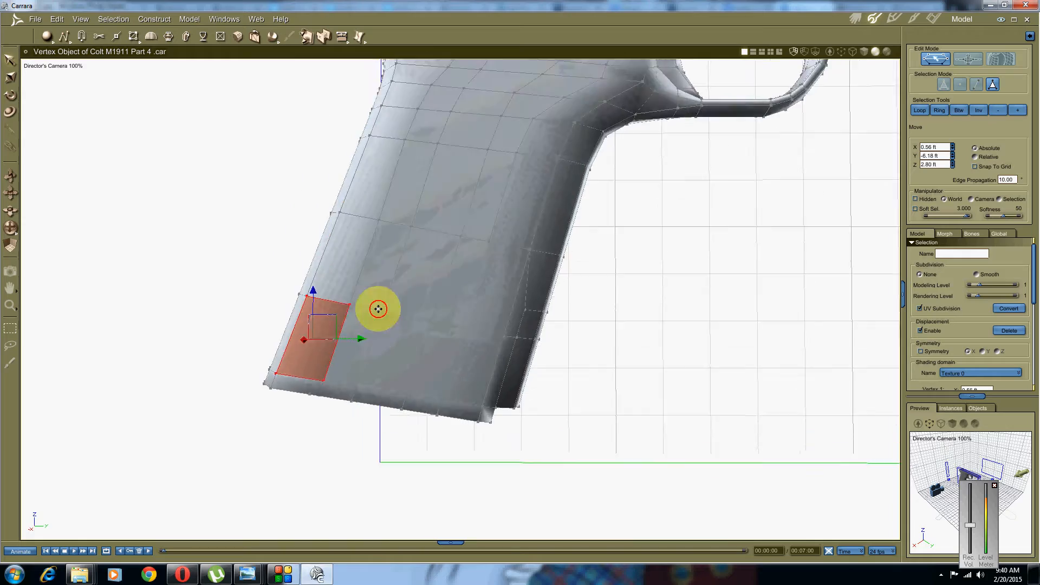
middle_drag(378, 309, 437, 317)
click(418, 395)
Switch to Windows Photo Viewer to study the grip's base in images (5).jpg, and return to the underside of the Carrara model
click(251, 574)
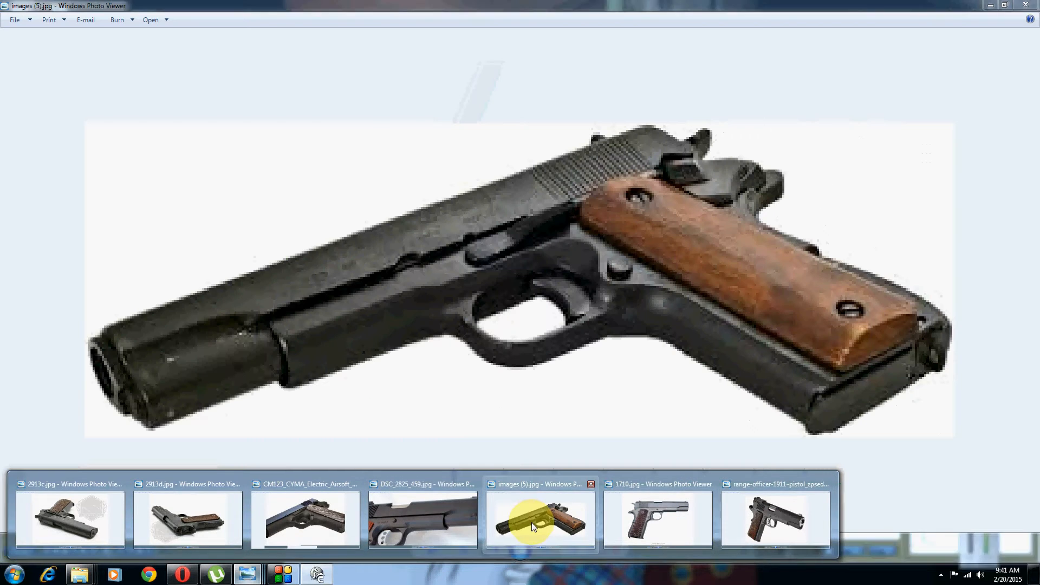
click(560, 515)
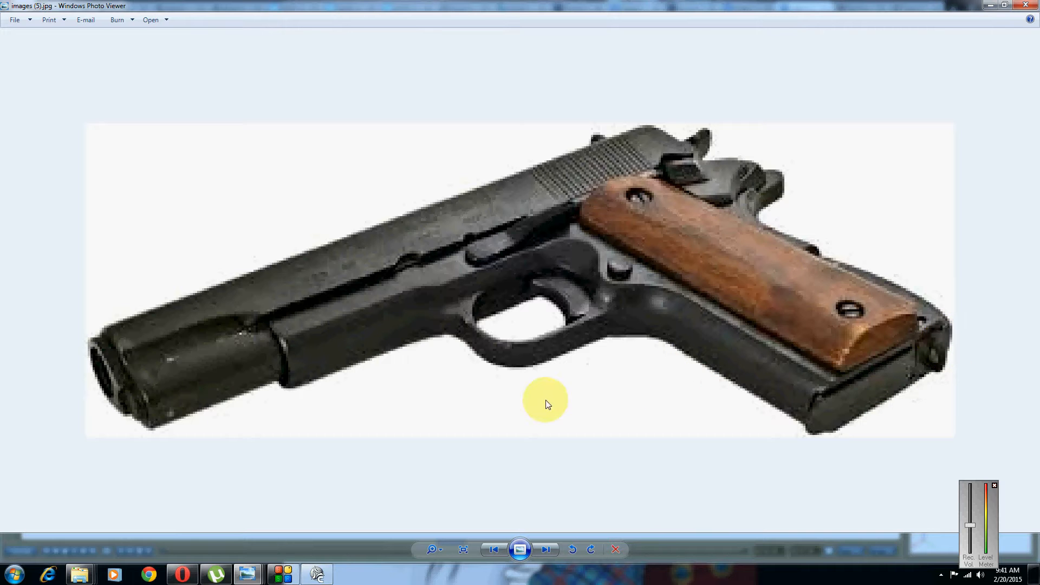
click(312, 581)
drag(387, 451, 328, 460)
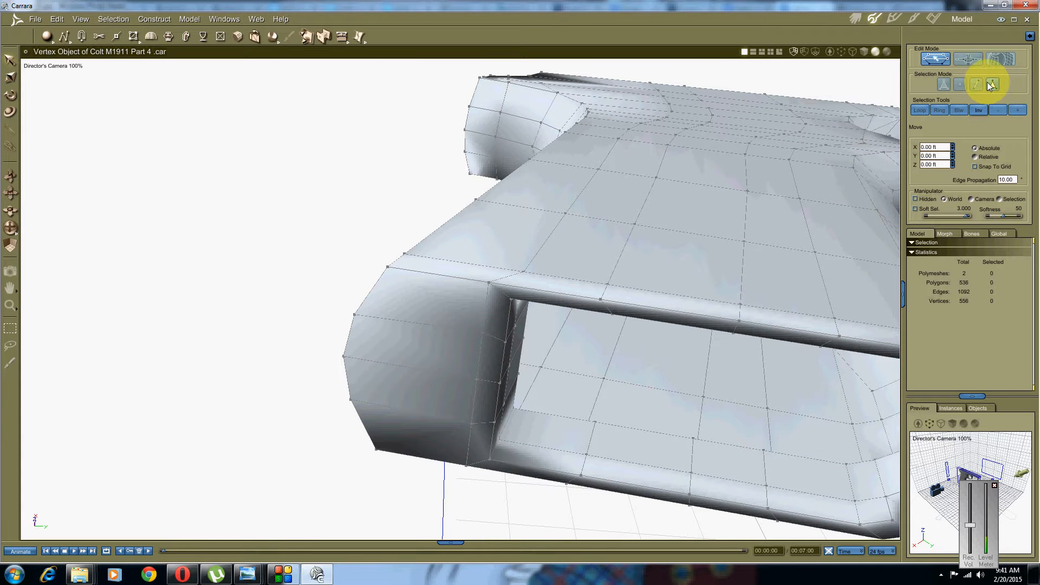
click(438, 336)
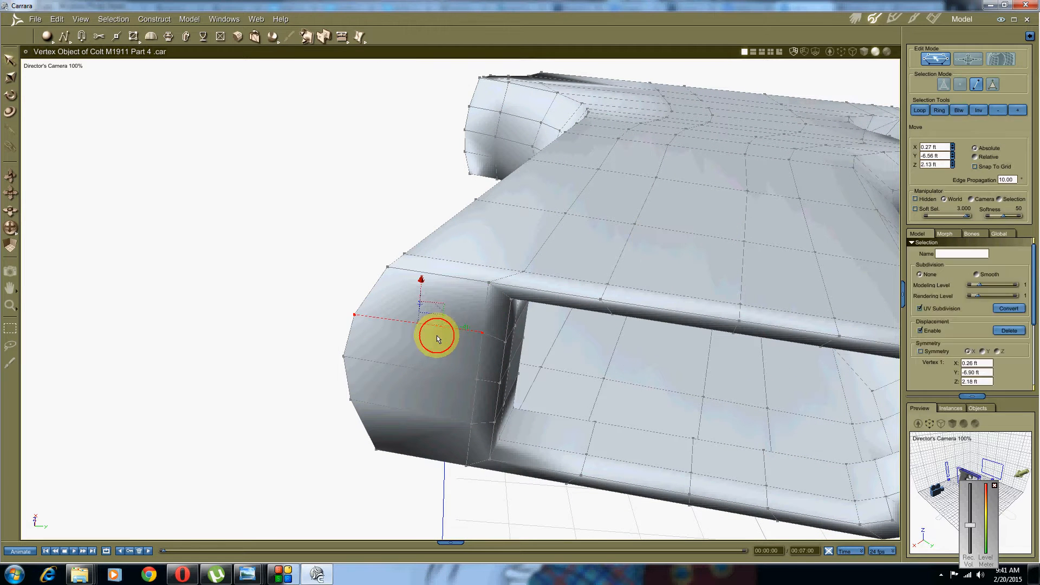
shift+click(424, 418)
middle_drag(351, 301, 301, 300)
click(281, 402)
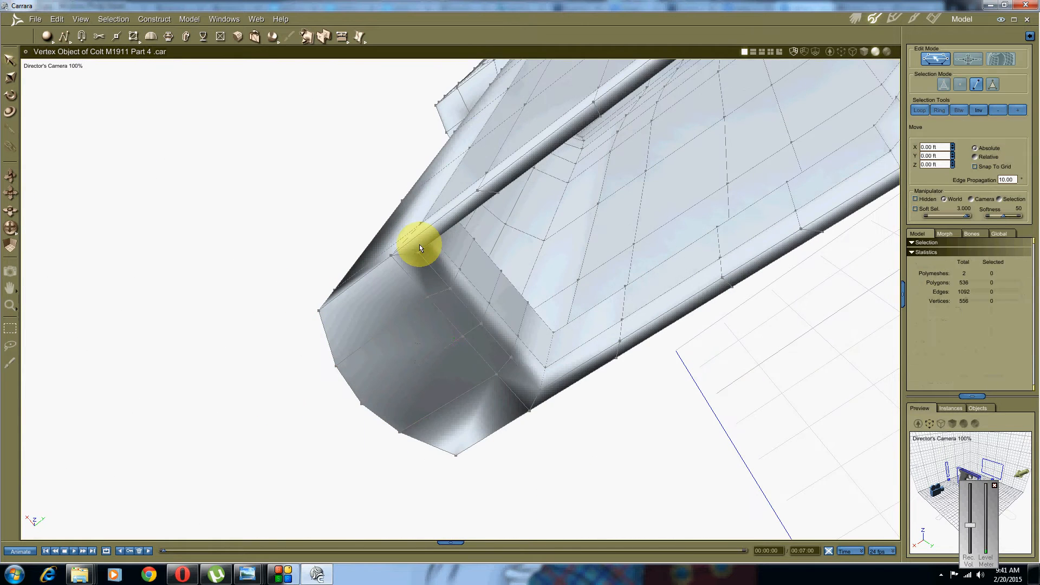
Extract new edges outward along the two edge runs that go from inside the opening around the base and up the backstrap
click(468, 253)
shift+click(523, 318)
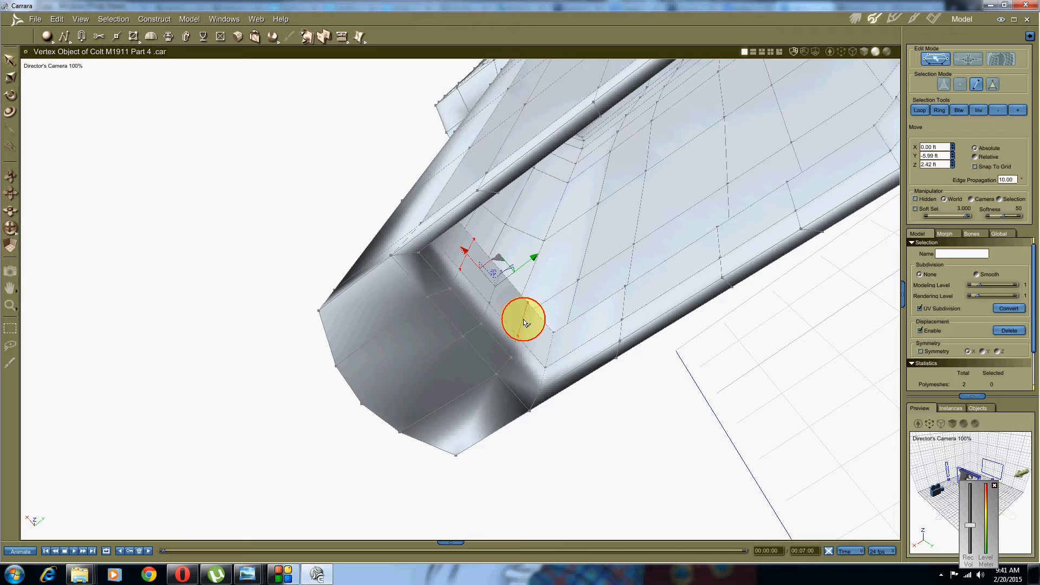
middle_drag(330, 279, 511, 221)
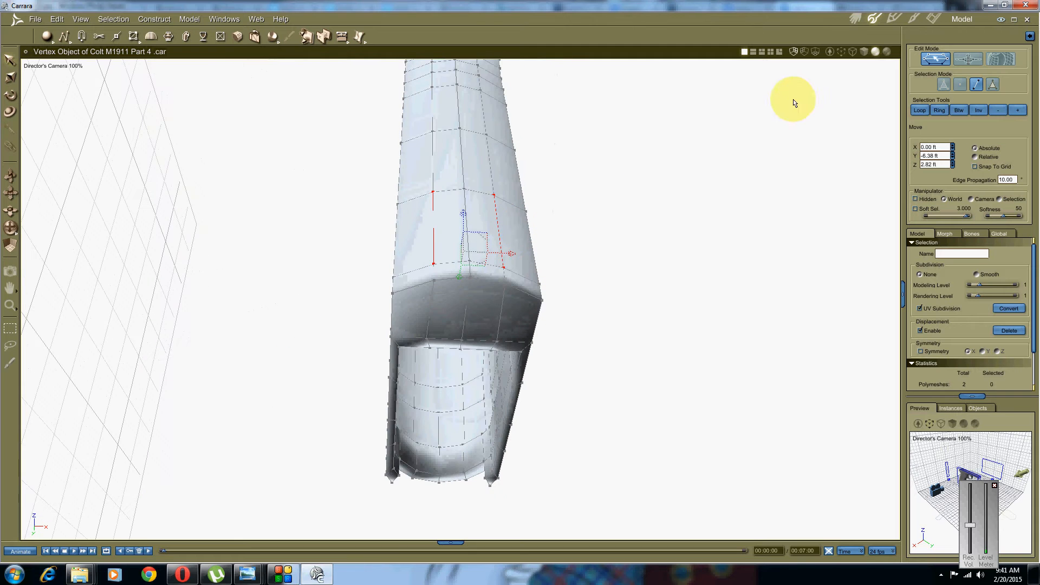
click(957, 112)
middle_drag(706, 215, 638, 229)
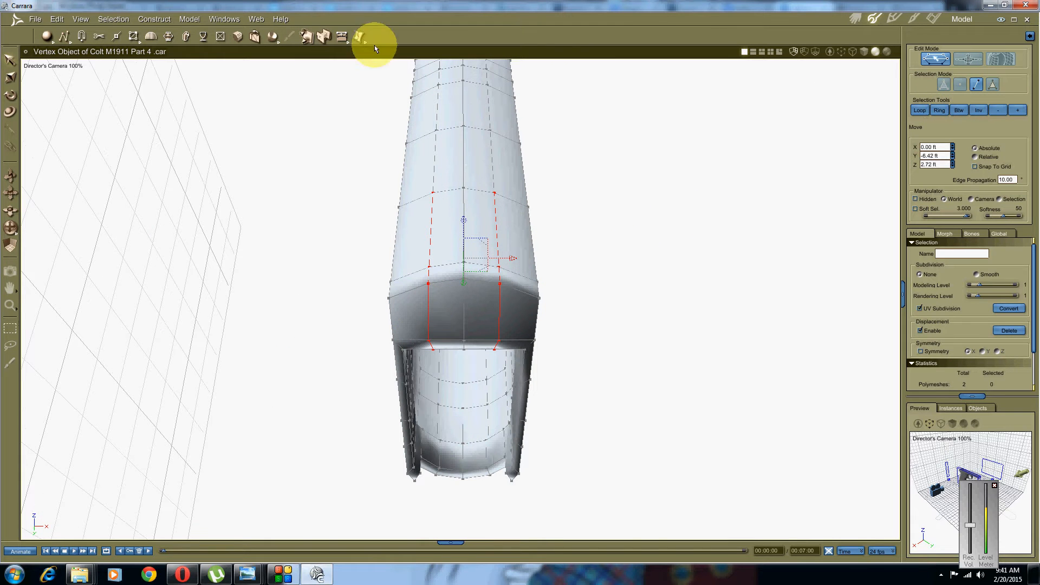
click(342, 38)
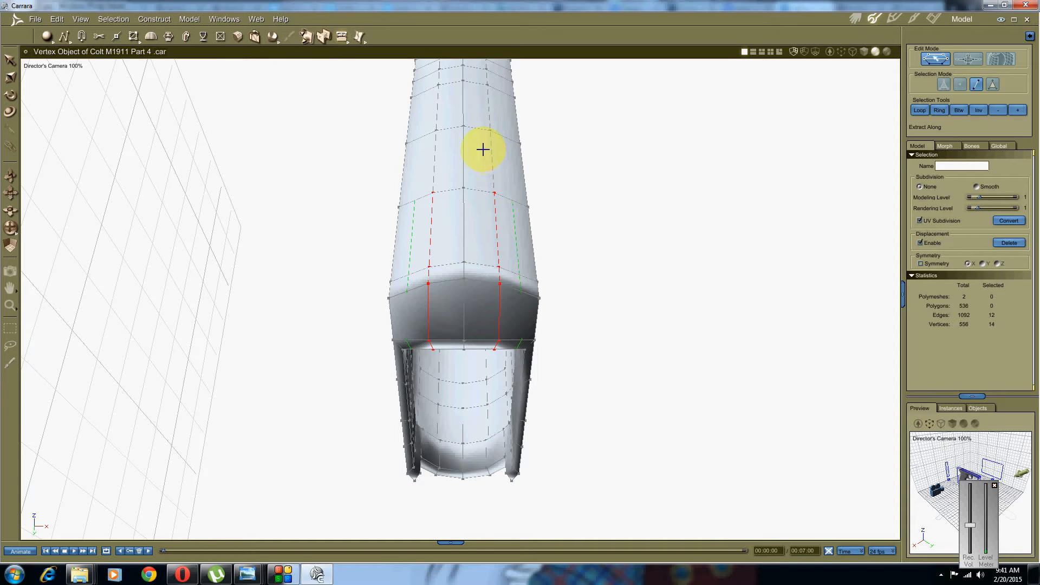
click(483, 149)
middle_drag(489, 284, 418, 256)
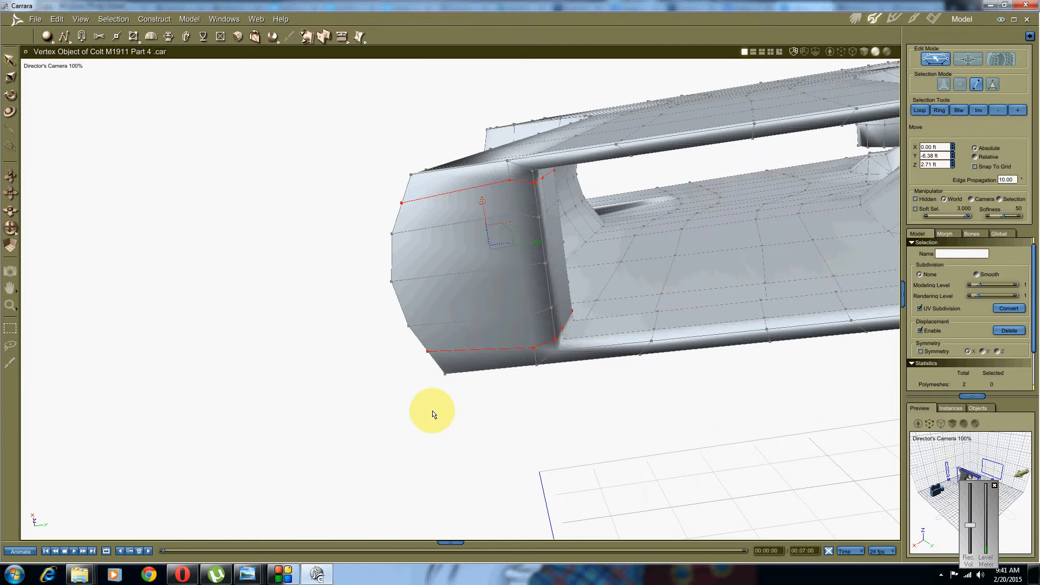
Select the extracted edge run on the positive X side as a loop and scale its X size to 0.00 ft, nearer the grip's side
click(518, 223)
click(497, 184)
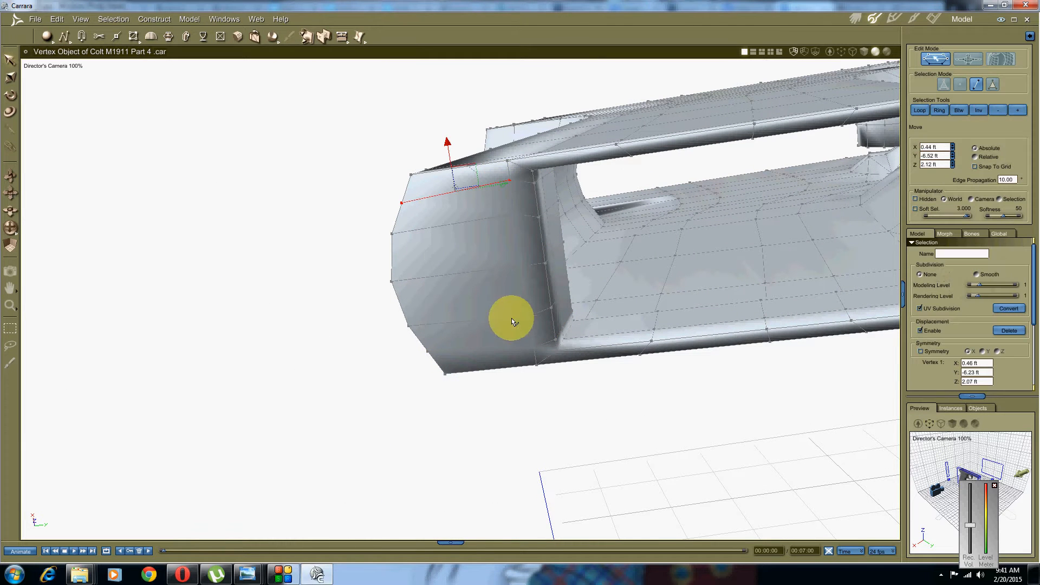
middle_drag(502, 310, 495, 332)
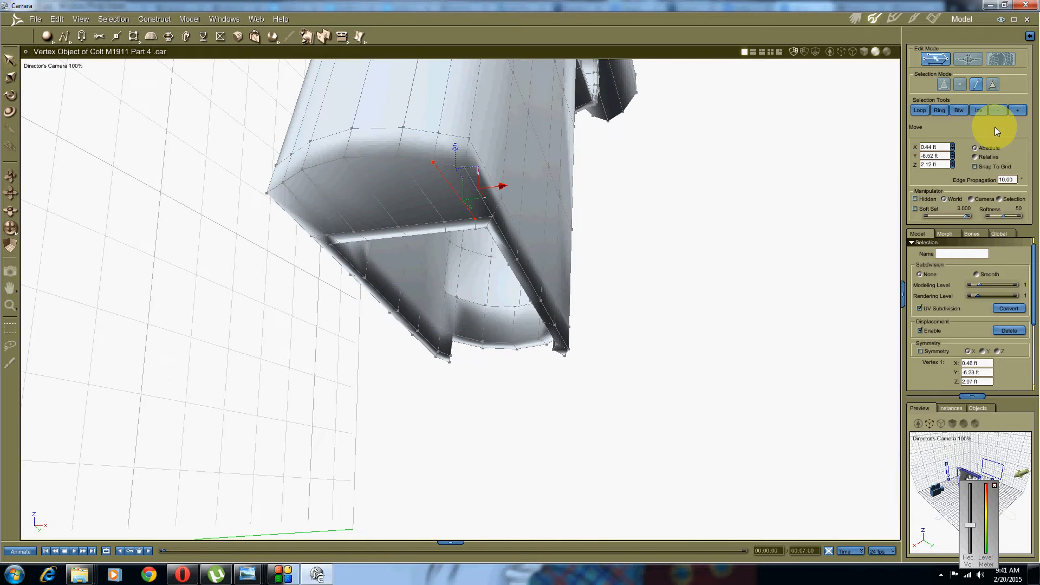
click(918, 112)
middle_drag(401, 153, 524, 196)
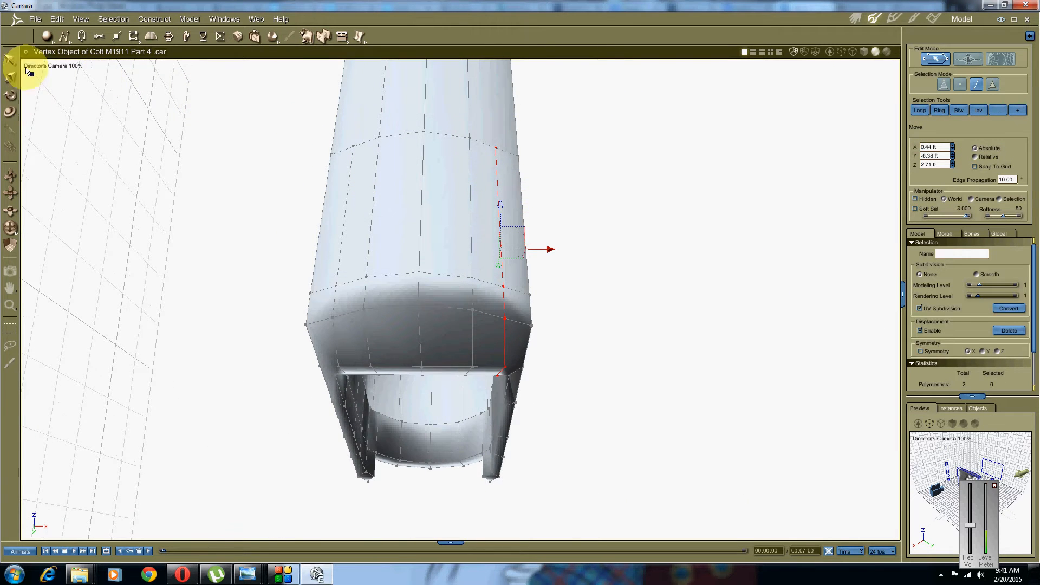
click(10, 78)
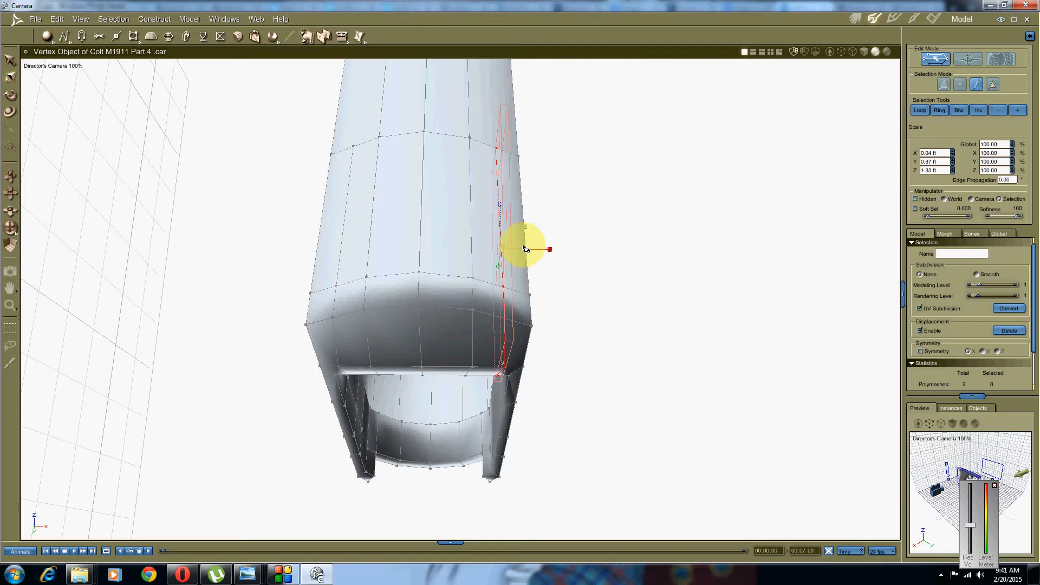
mouse_move(490, 281)
middle_down()
mouse_move(474, 299)
mouse_move(512, 281)
mouse_move(494, 299)
mouse_move(482, 297)
mouse_move(506, 279)
middle_up()
scroll(506, 276, up, 5)
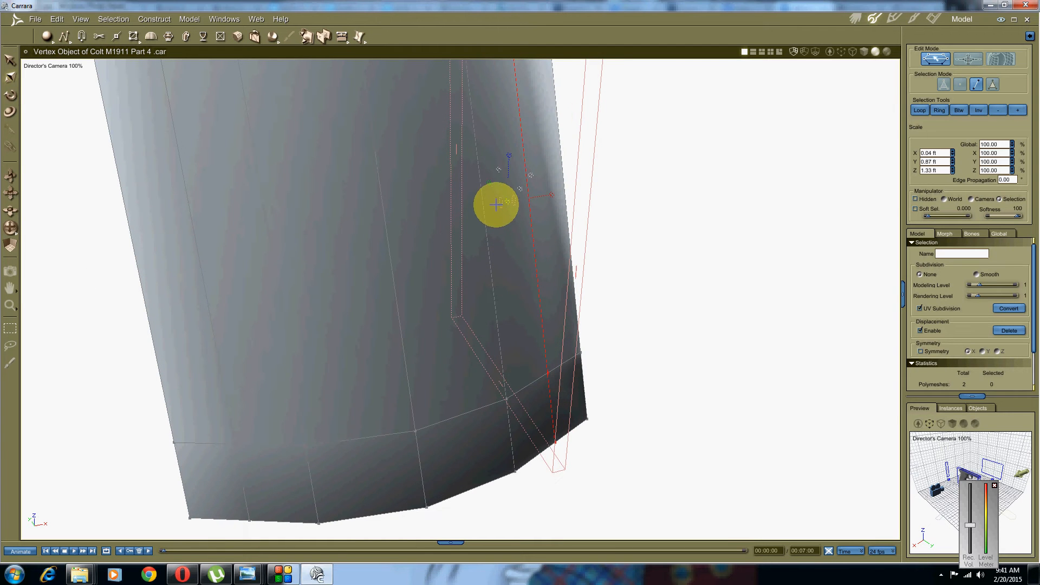
middle_drag(497, 204, 509, 200)
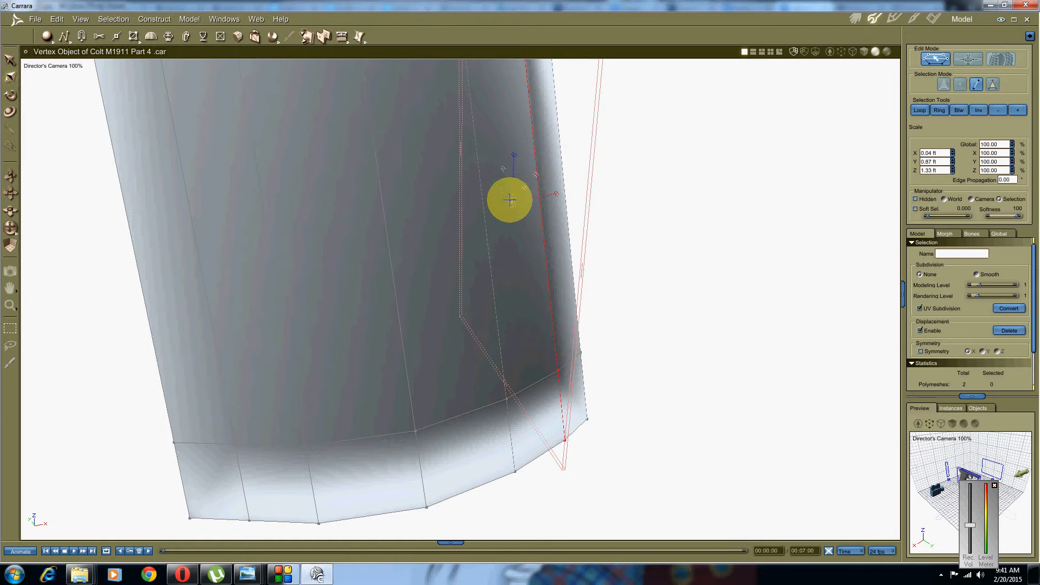
middle_drag(550, 287, 525, 246)
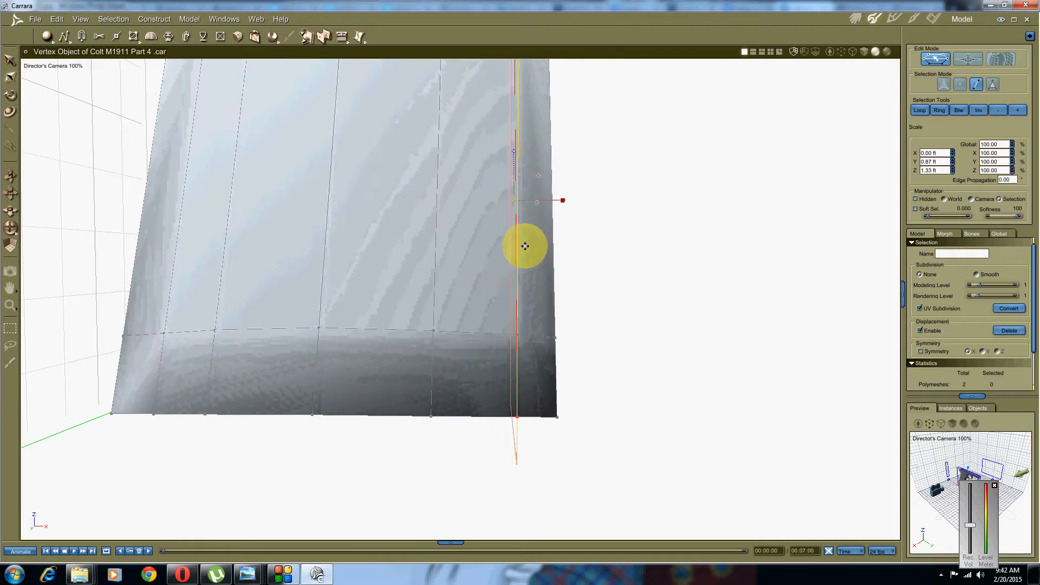
scroll(525, 271, down, 5)
middle_drag(526, 281, 444, 288)
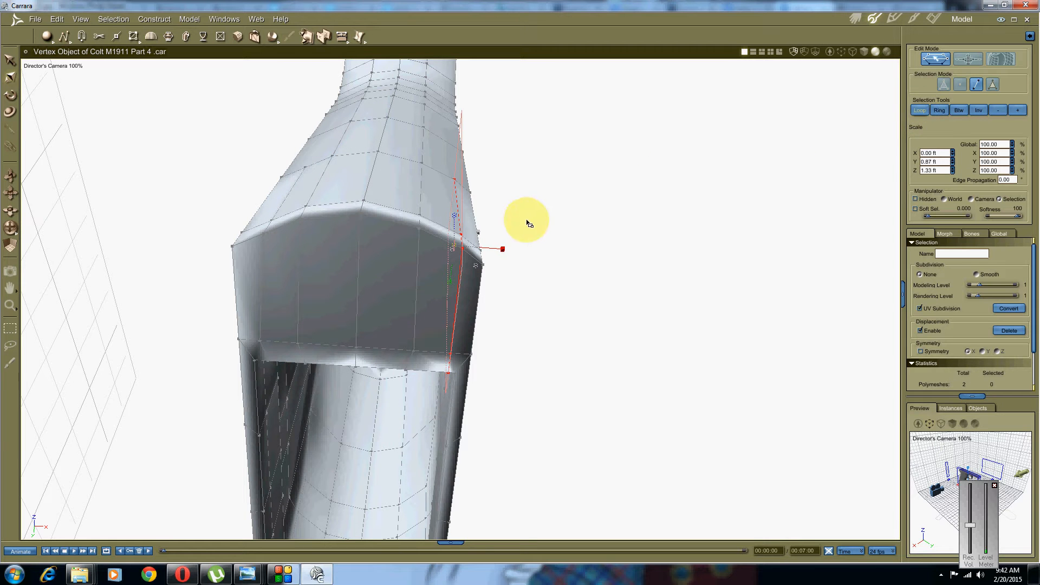
middle_drag(408, 235, 402, 302)
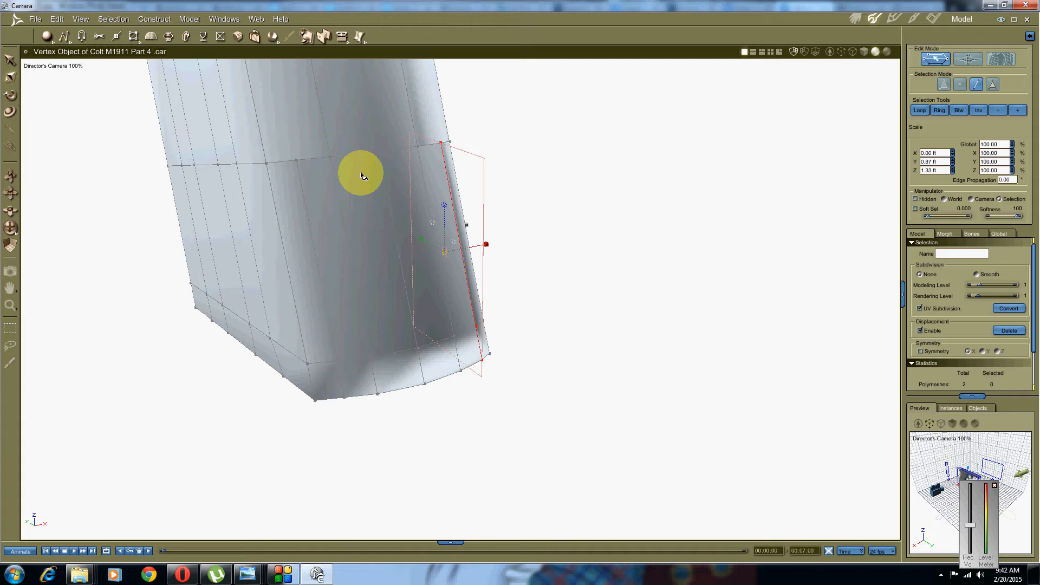
Select the extracted edge loop on the opposite, negative X side of the backstrap and scale its X size to 0.00 ft
click(304, 193)
middle_drag(304, 197, 334, 208)
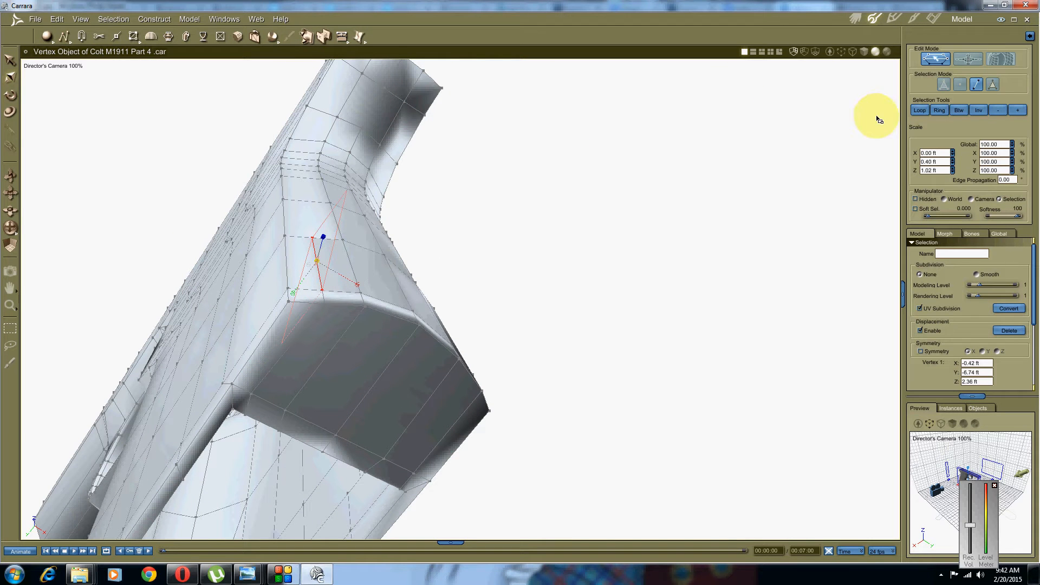
click(924, 114)
middle_drag(387, 248, 341, 260)
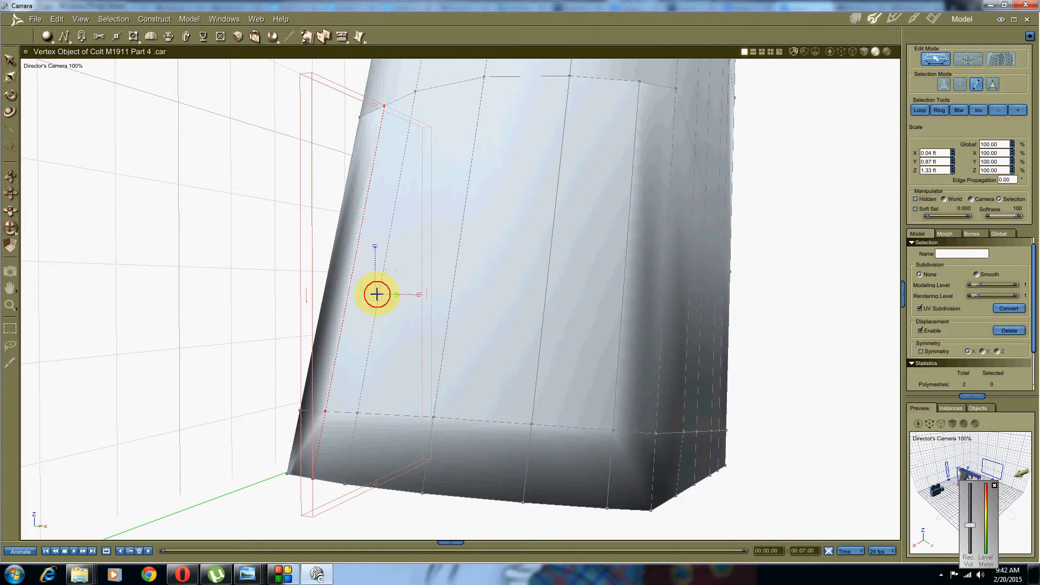
drag(377, 295, 370, 294)
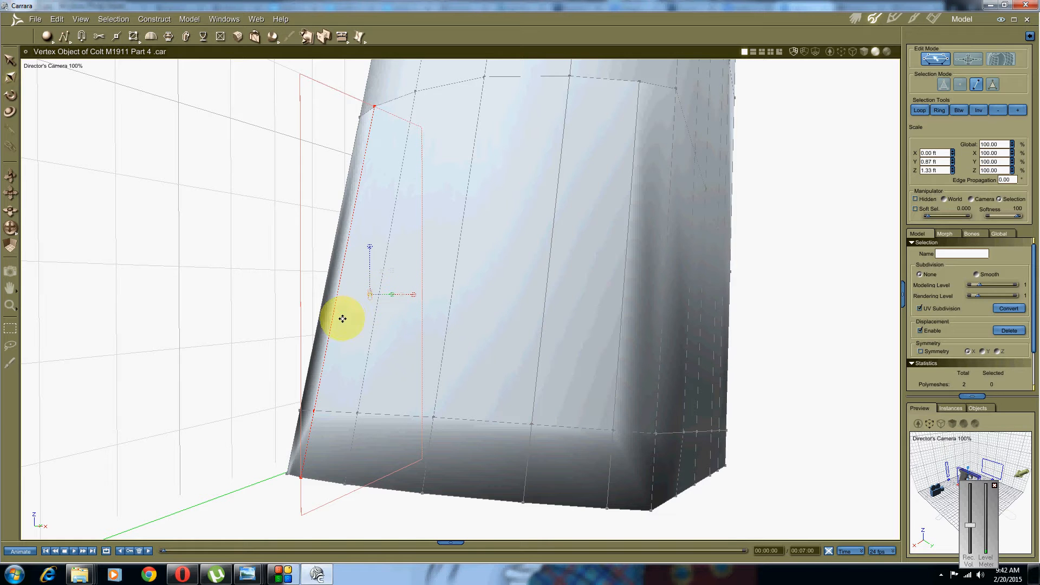
middle_drag(343, 318, 377, 317)
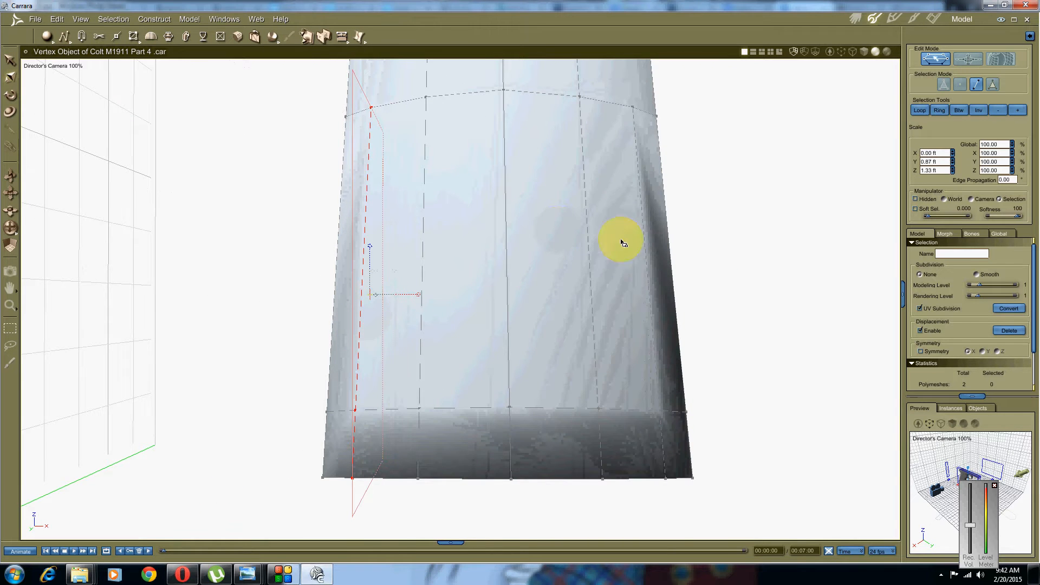
Reselect the positive X edge loop, examine the flattened loops around the backstrap, and return to the Move tool with nothing selected
click(649, 291)
click(919, 110)
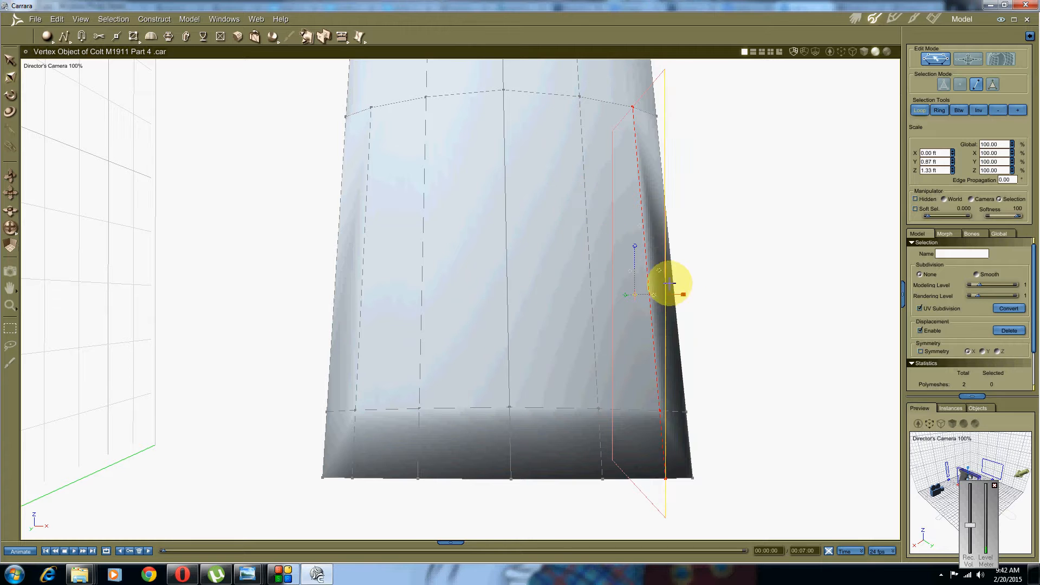
middle_drag(437, 313, 457, 294)
scroll(453, 245, down, 3)
scroll(453, 245, up, 5)
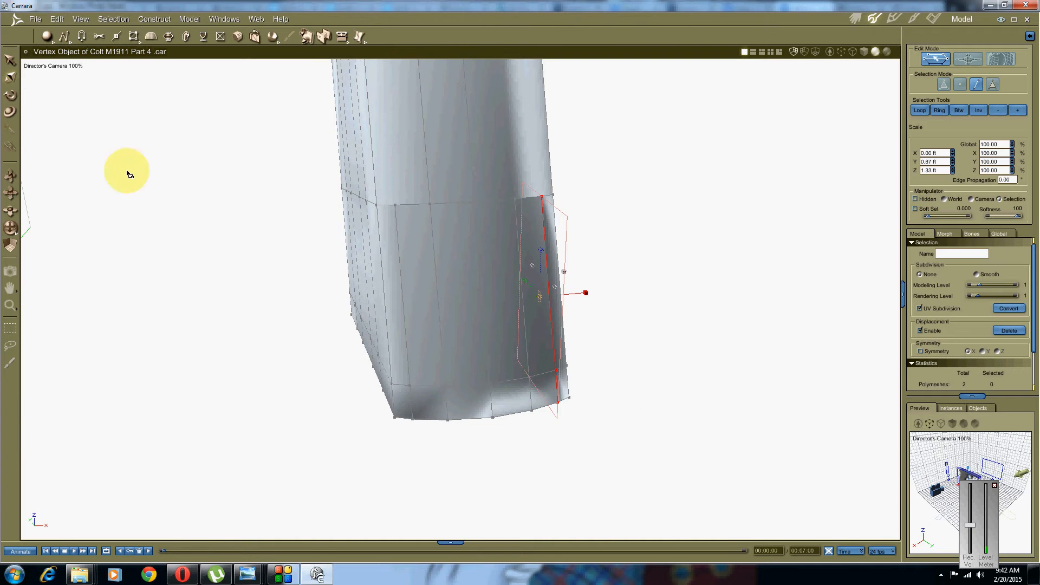
click(10, 60)
middle_drag(219, 161, 304, 237)
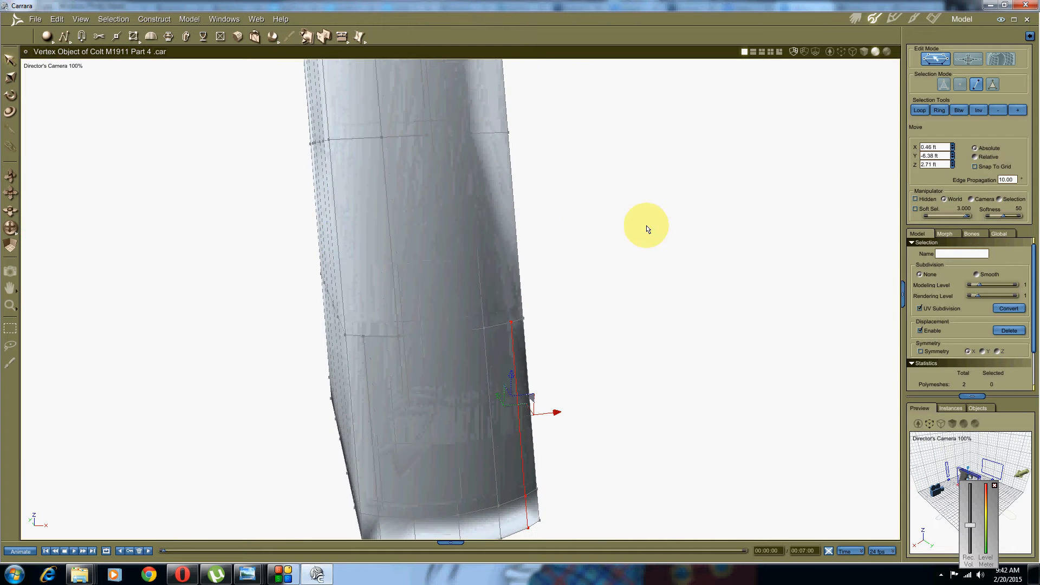
click(648, 227)
click(357, 336)
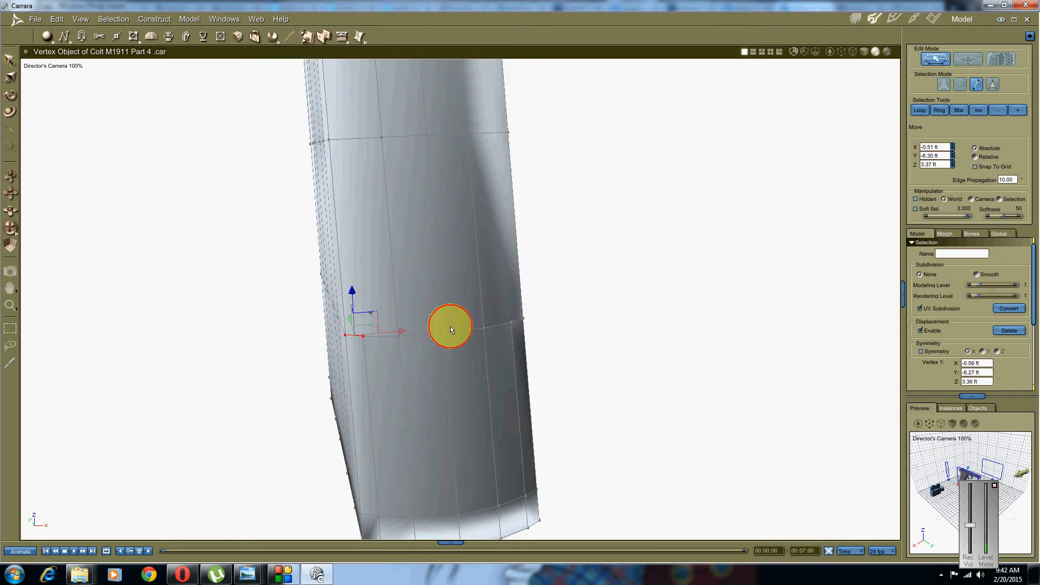
shift+click(521, 322)
middle_drag(370, 402, 365, 376)
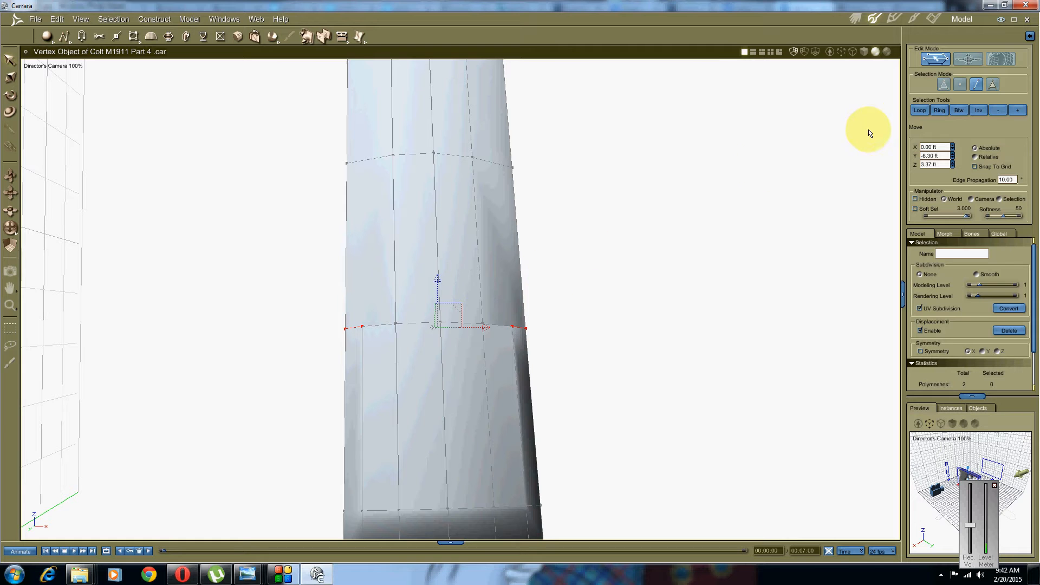
click(501, 328)
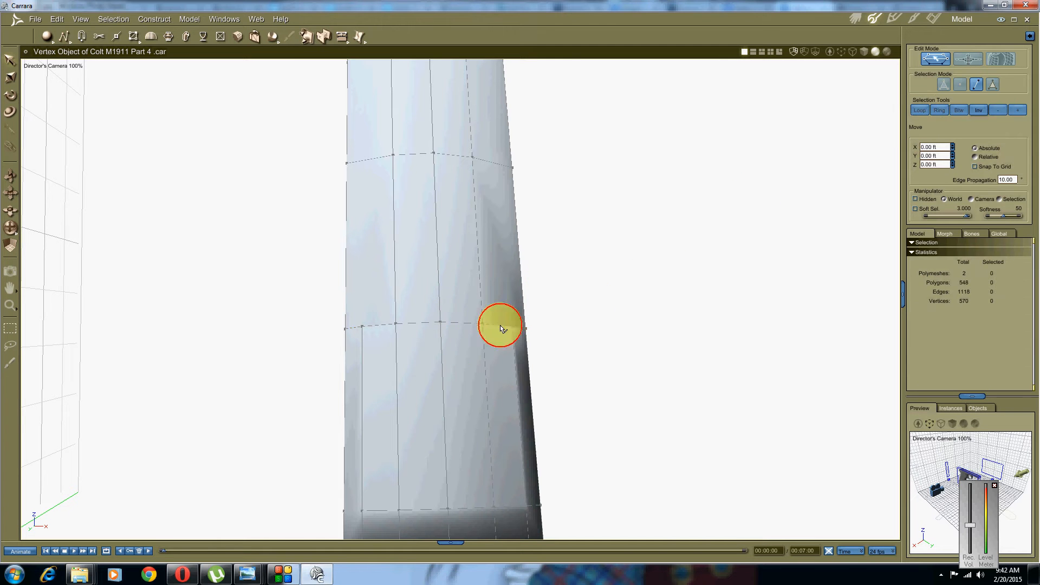
click(523, 329)
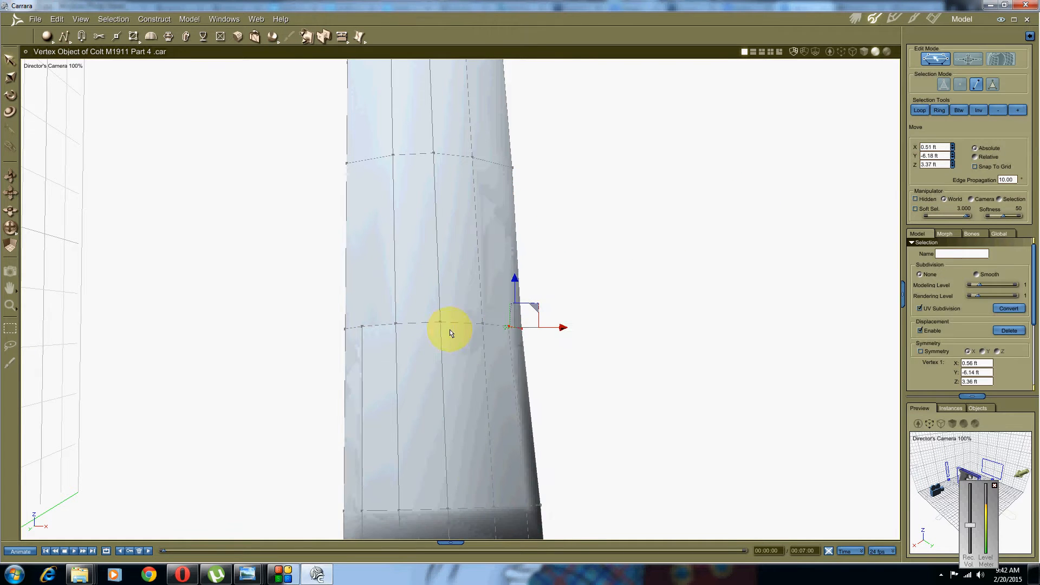
shift+click(490, 326)
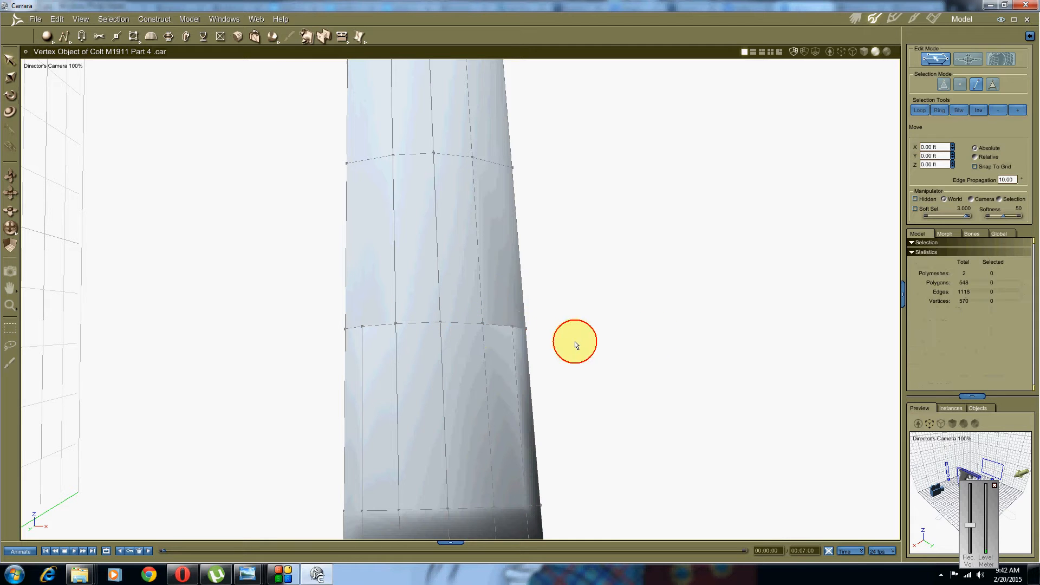
click(525, 332)
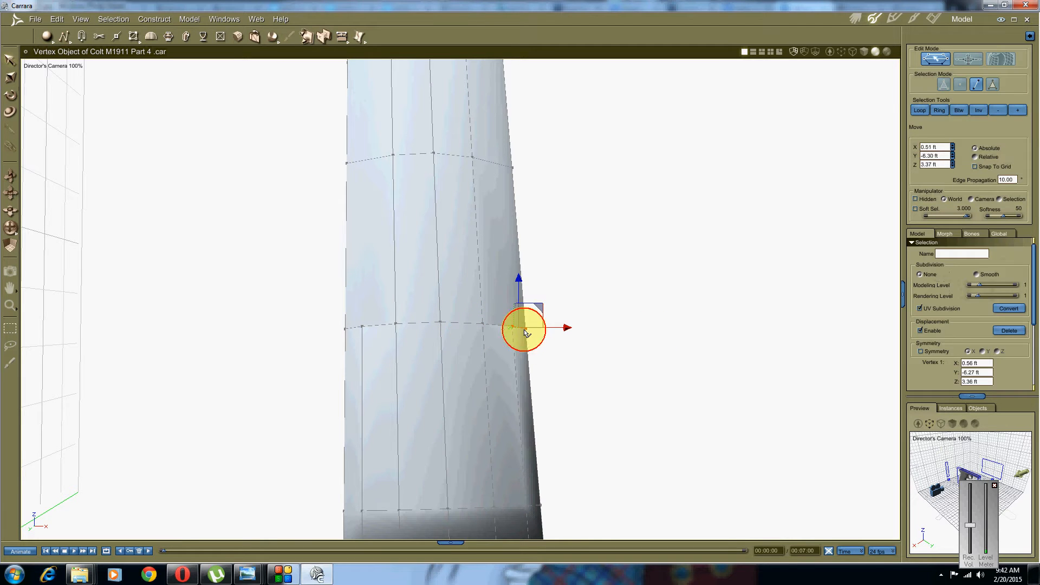
double_click(363, 328)
click(959, 111)
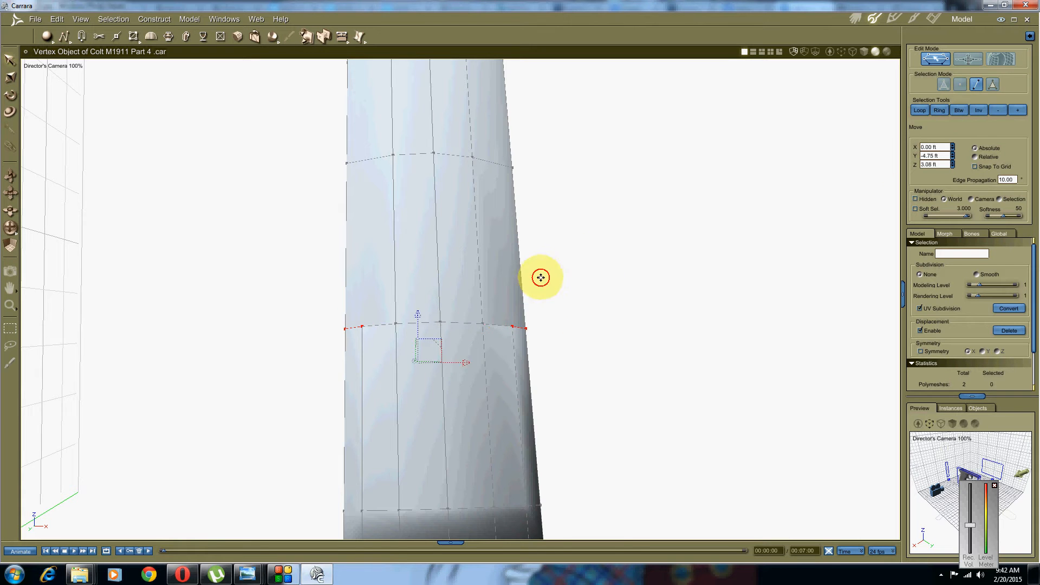
middle_drag(541, 278, 515, 304)
key(ctrl+z)
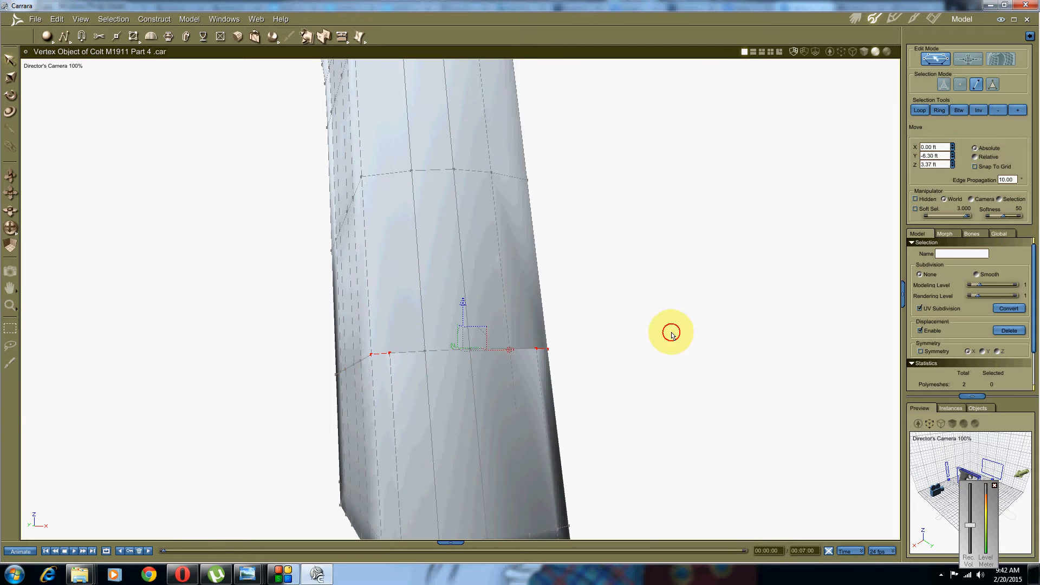
click(671, 330)
Select the full edge row across the lower backstrap and extract a copy of it upward along the backstrap, then clear the selection
click(385, 354)
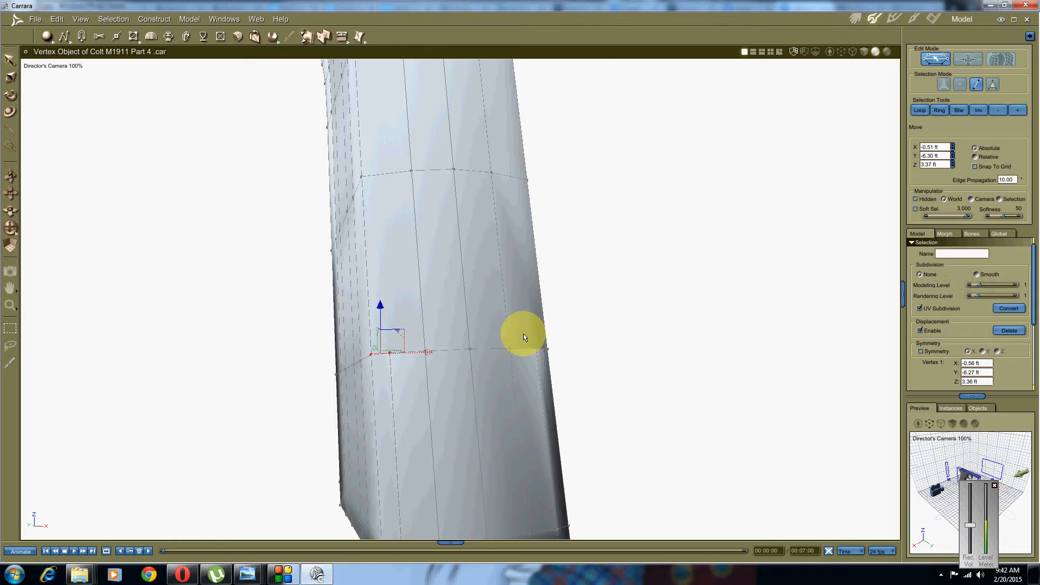
middle_drag(523, 335, 541, 361)
shift+click(557, 361)
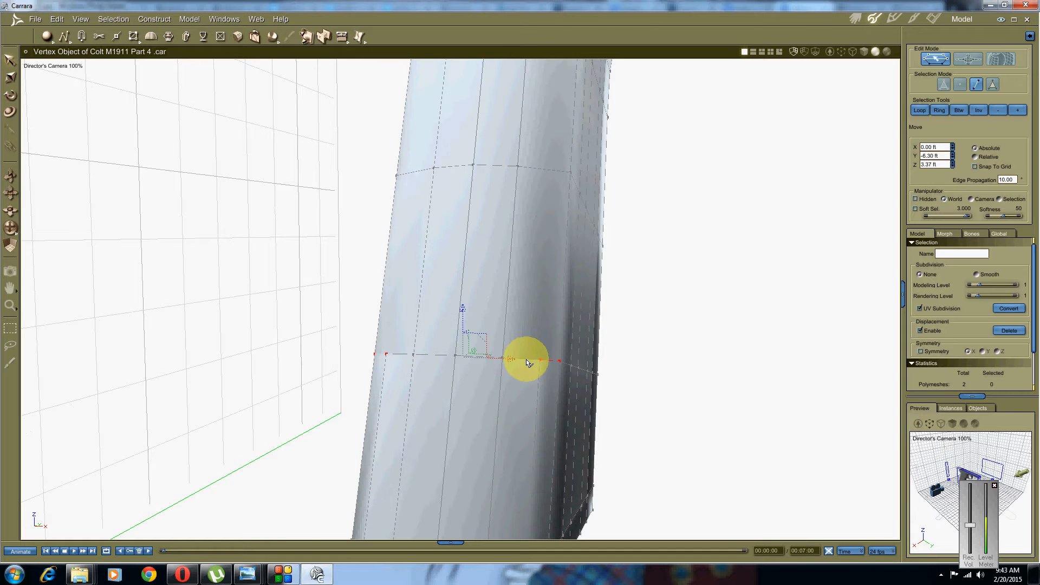
shift+click(484, 365)
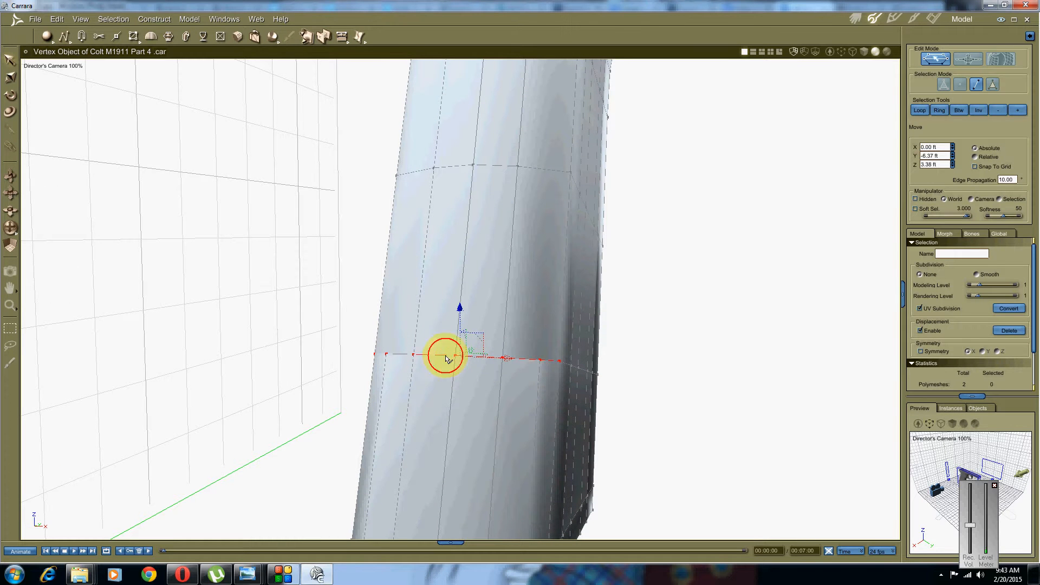
mouse_move(408, 357)
middle_down()
mouse_move(390, 355)
mouse_move(413, 360)
middle_up()
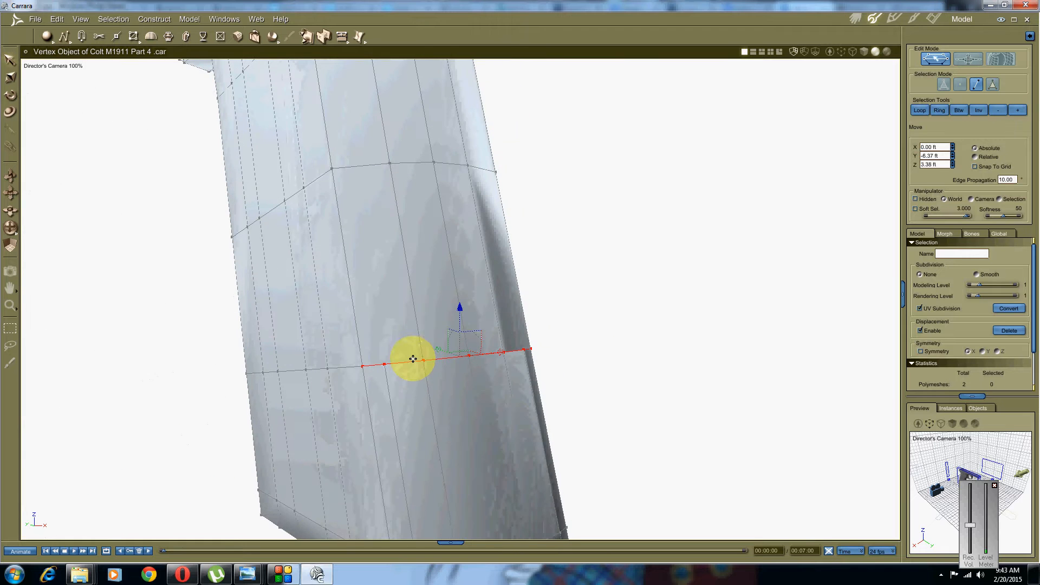
click(343, 38)
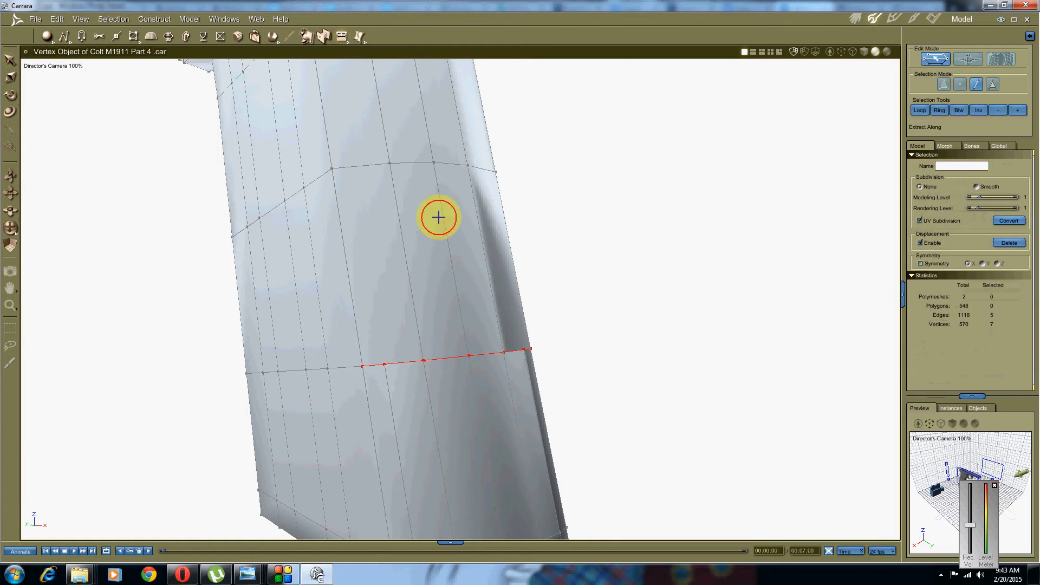
drag(446, 355, 463, 409)
middle_drag(372, 337, 355, 344)
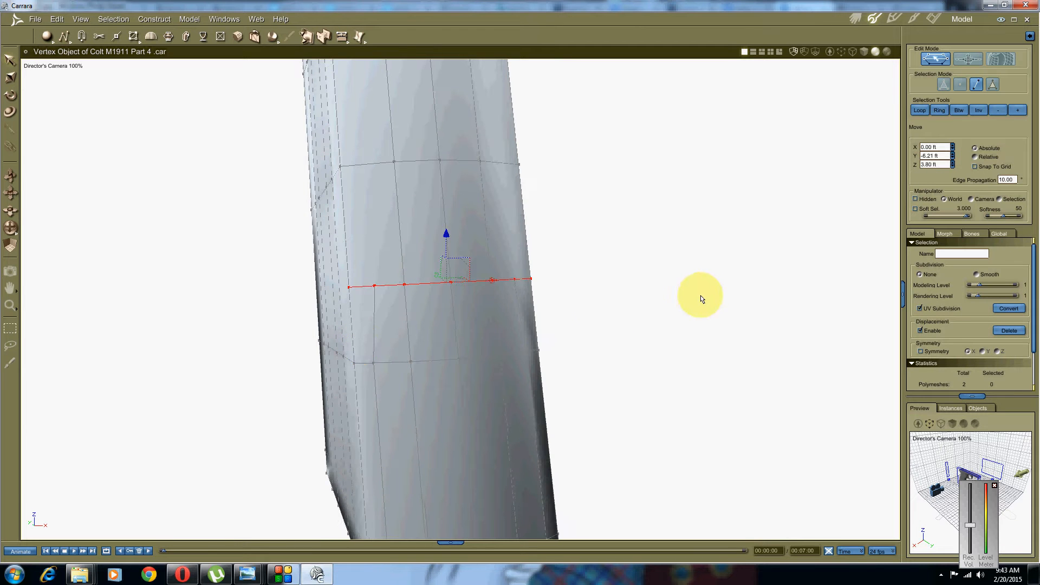
middle_drag(699, 295, 670, 297)
click(670, 297)
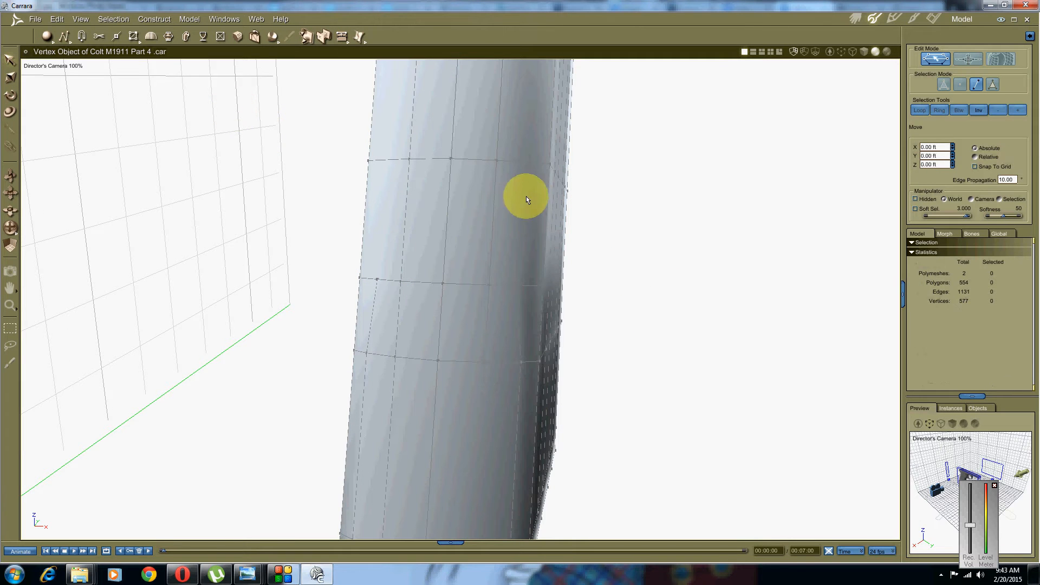
Link the extracted row's inner end vertices to the outer corner vertices of the row above on both sides of the backstrap
key(l)
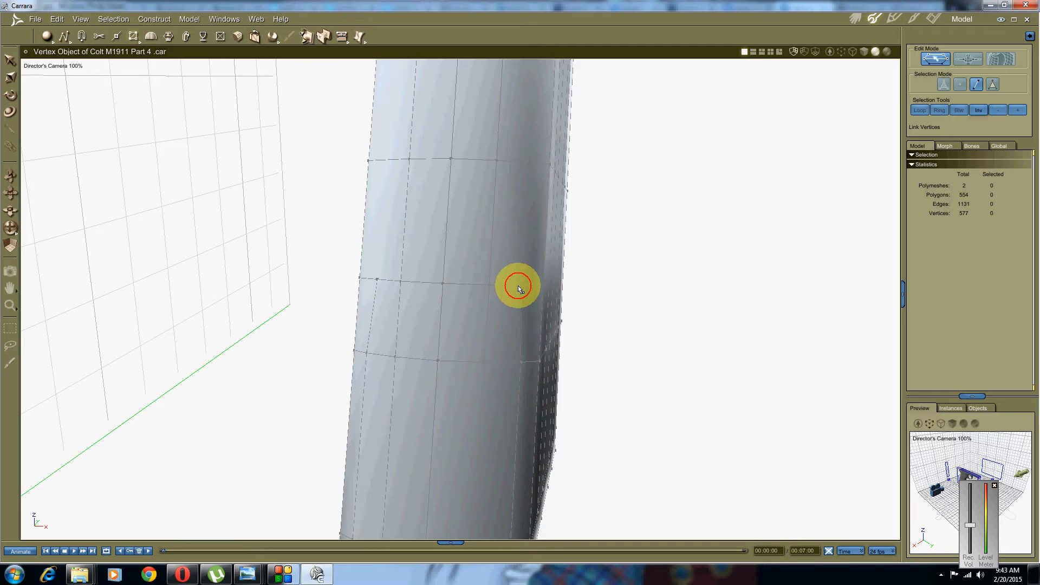
click(519, 288)
click(550, 165)
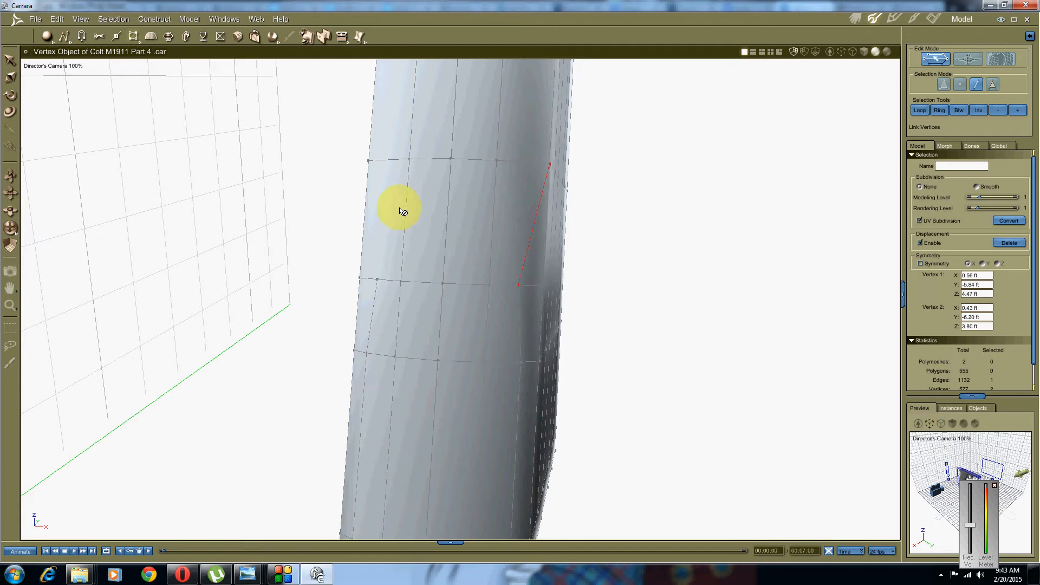
click(368, 163)
key(m)
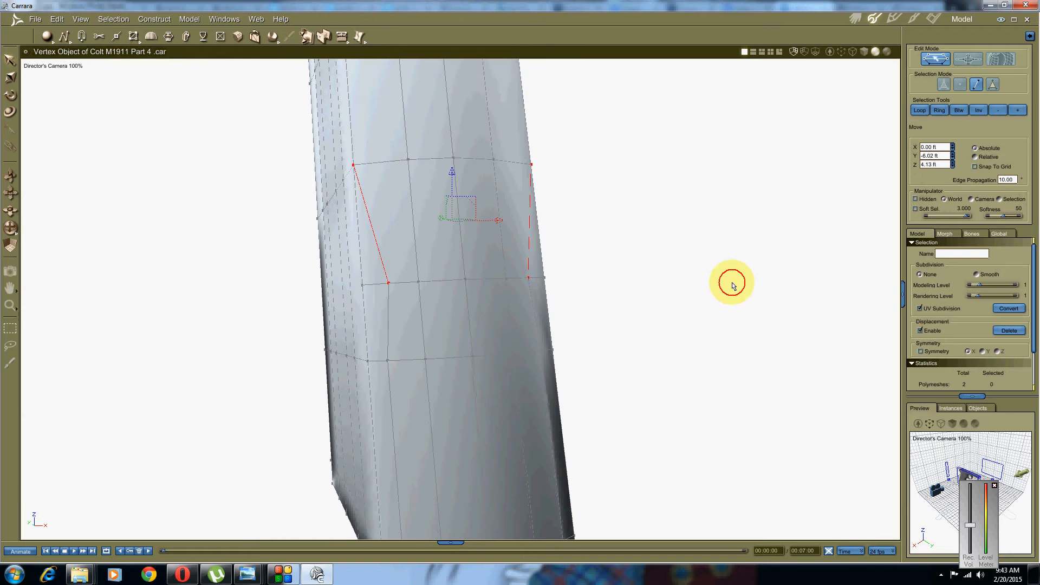
click(732, 286)
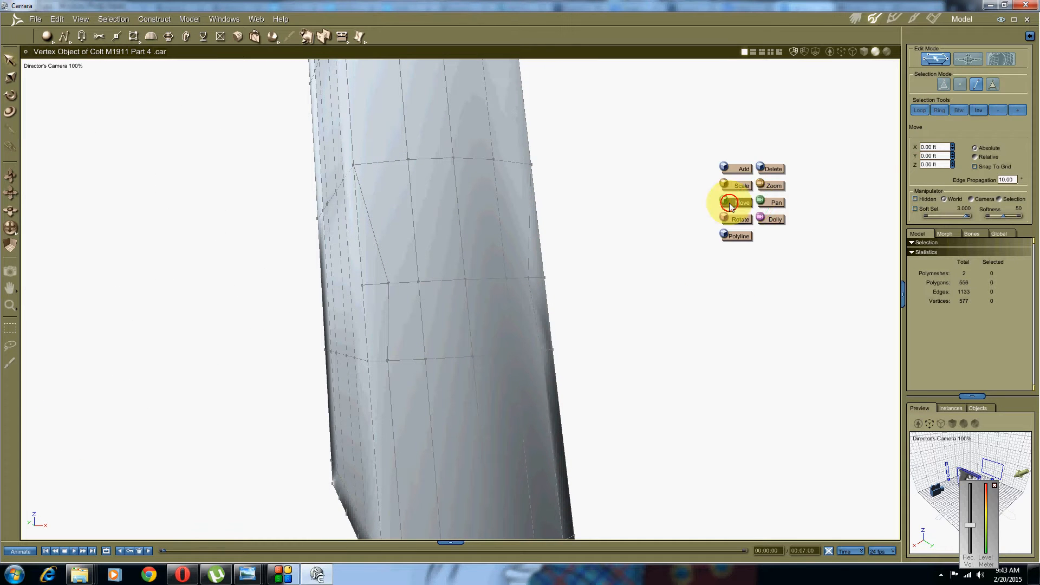
click(730, 205)
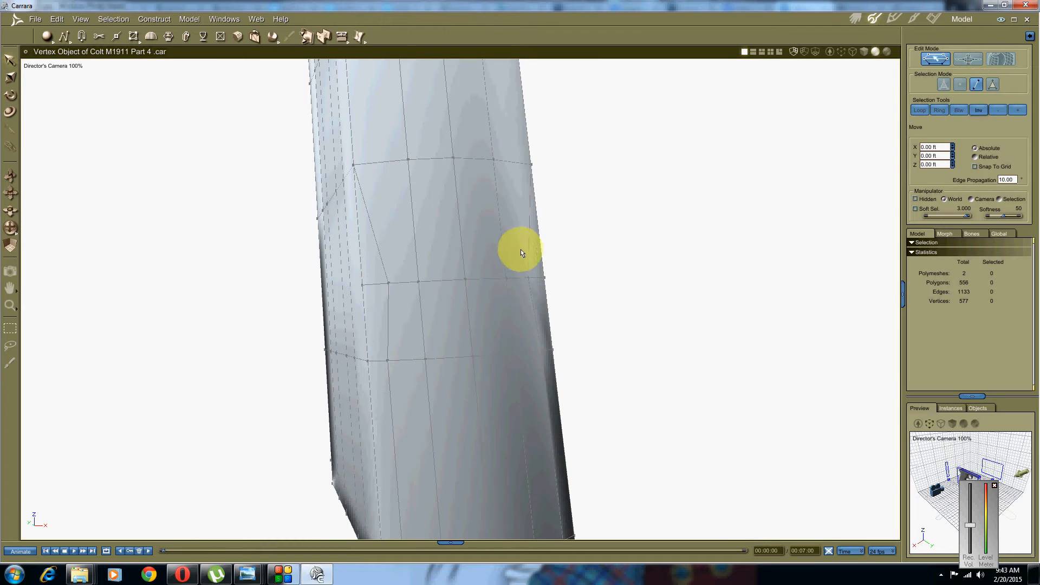
Dissolve the two short outer edges at both ends of the extracted row on the backstrap
click(535, 280)
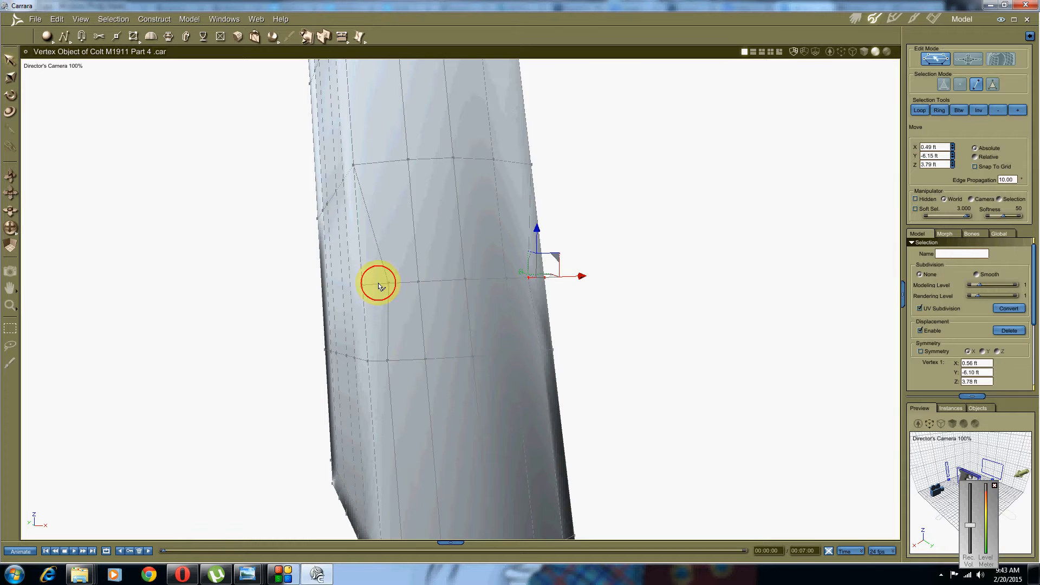
double_click(379, 286)
click(56, 19)
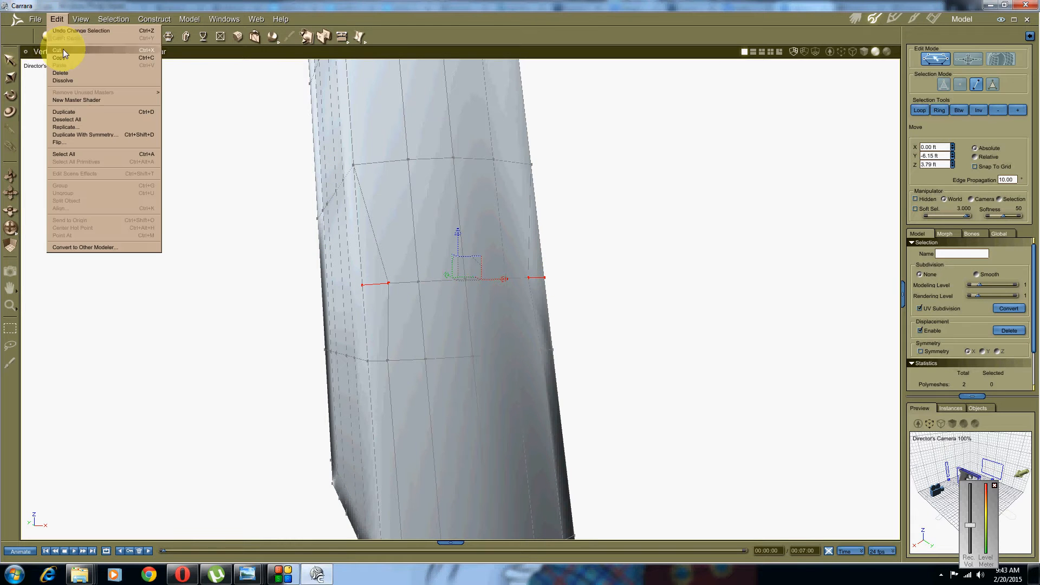
click(60, 79)
drag(332, 187, 287, 250)
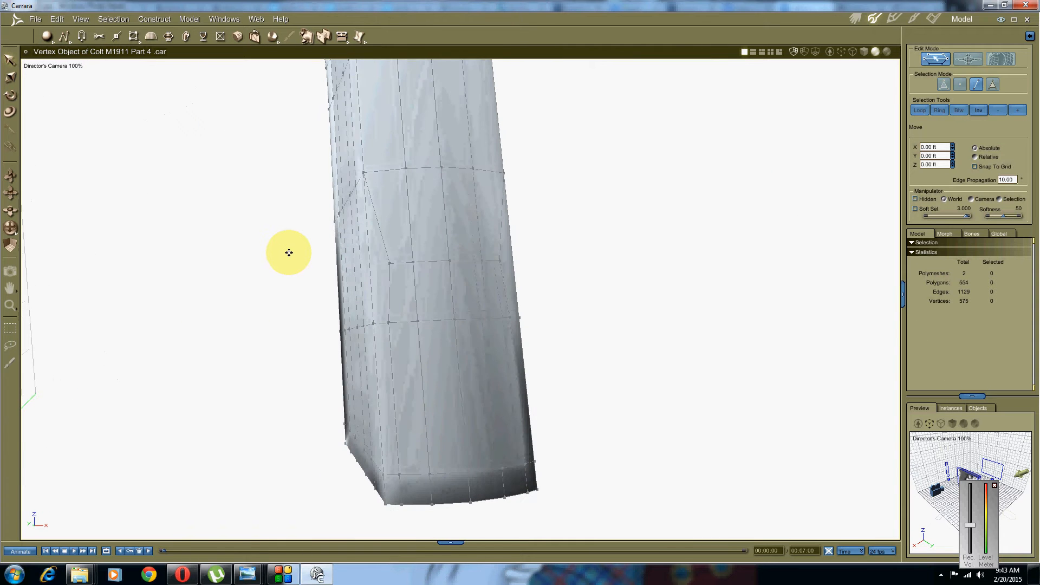
Select the whole grip mesh, preview it with Smooth subdivision at level 2, and examine the backstrap and hollow underside
click(992, 85)
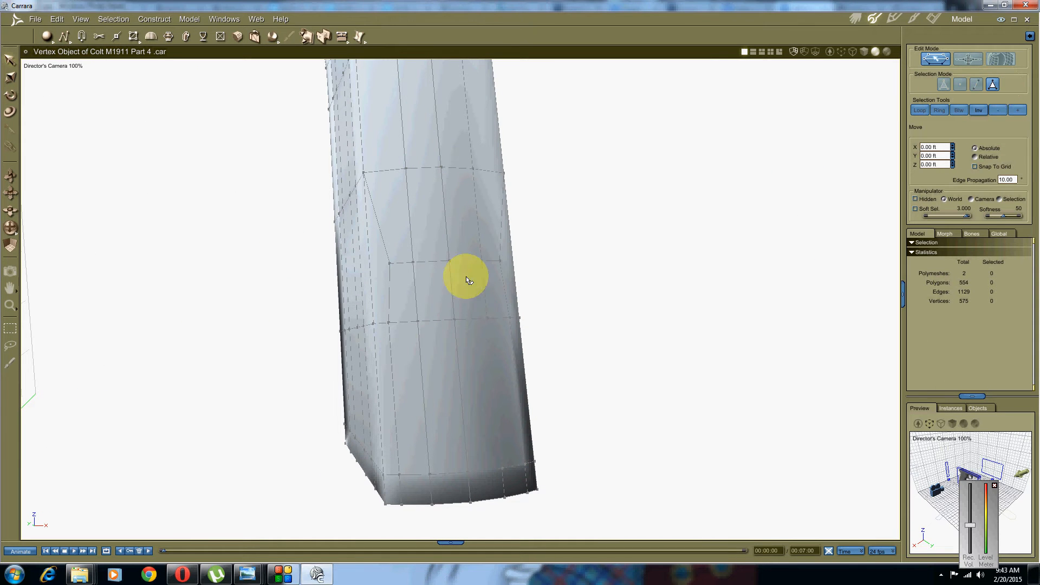
click(456, 281)
double_click(456, 281)
mouse_move(429, 333)
middle_down()
mouse_move(418, 339)
mouse_move(428, 311)
mouse_move(418, 325)
middle_up()
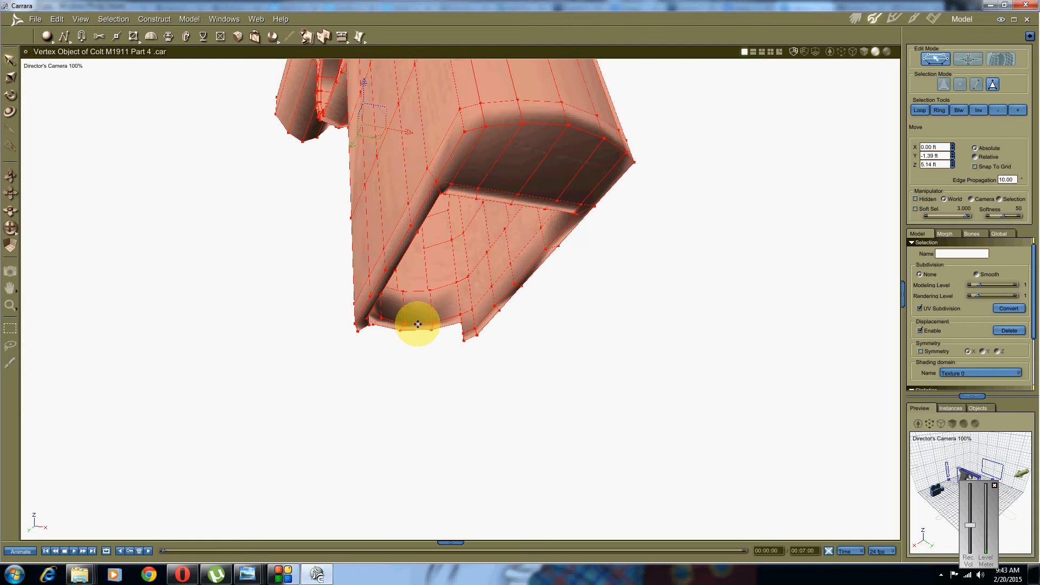
click(978, 276)
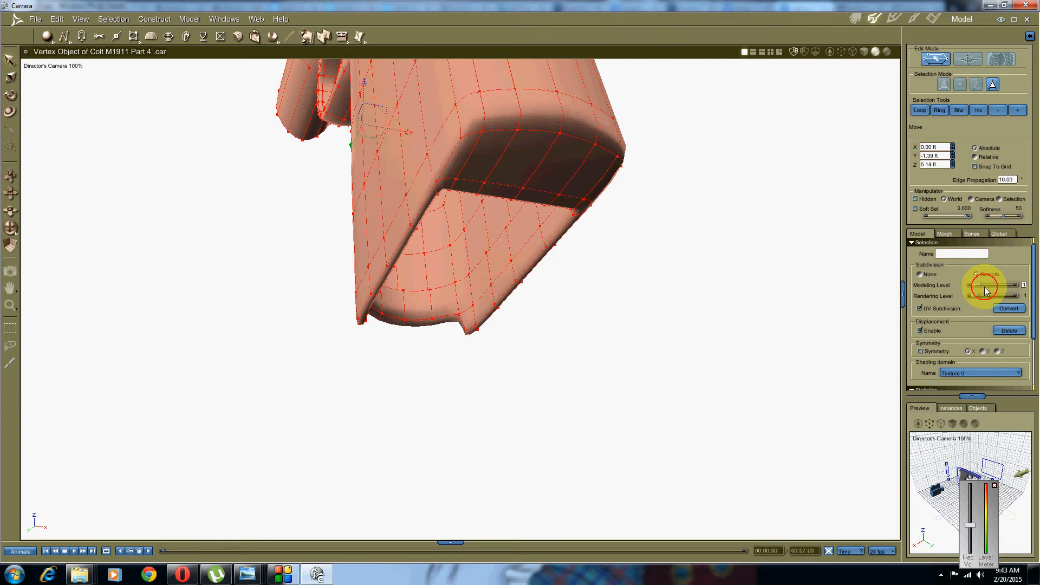
click(985, 287)
middle_drag(547, 189, 528, 214)
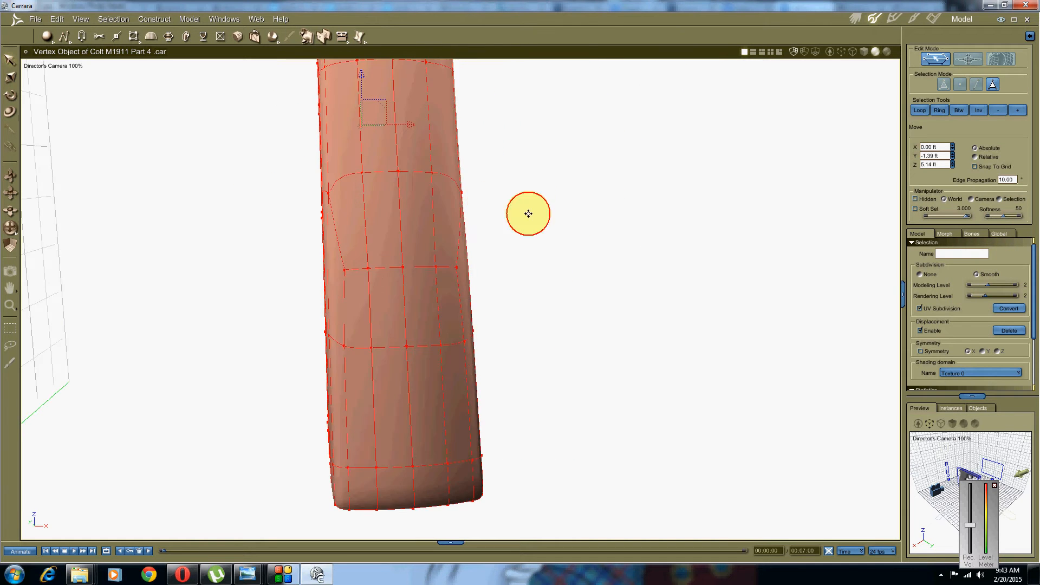
middle_drag(364, 274, 385, 374)
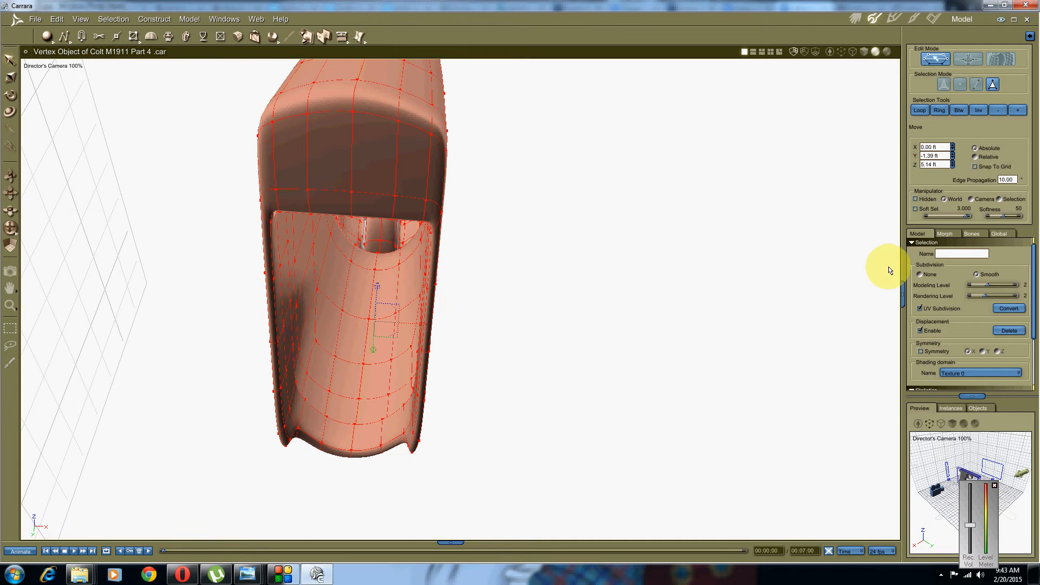
Set the mesh's modeling and rendering levels to 0, return its subdivision to None, and deselect it
drag(988, 284, 937, 296)
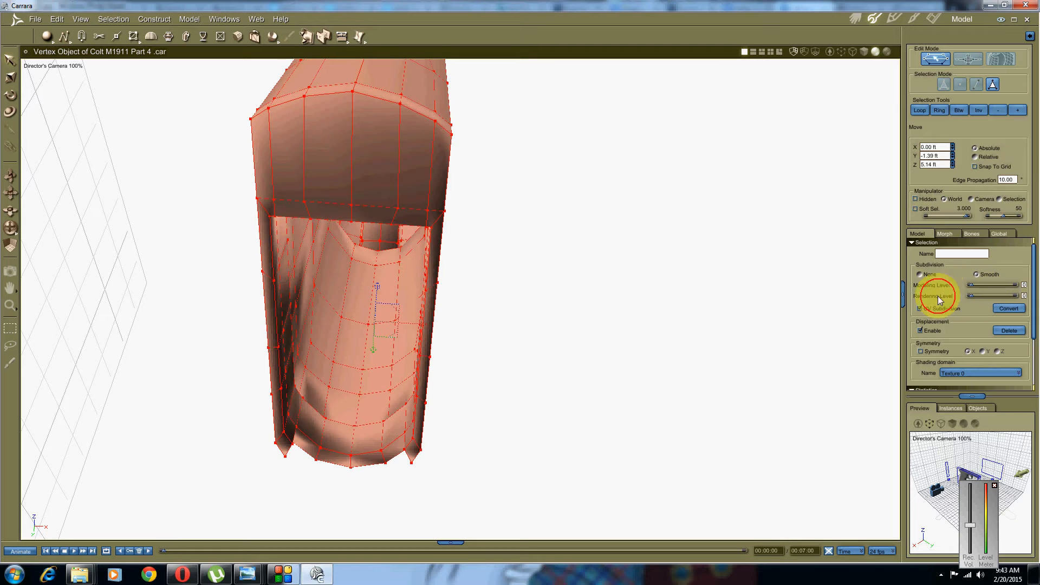
click(919, 274)
middle_drag(487, 179, 427, 320)
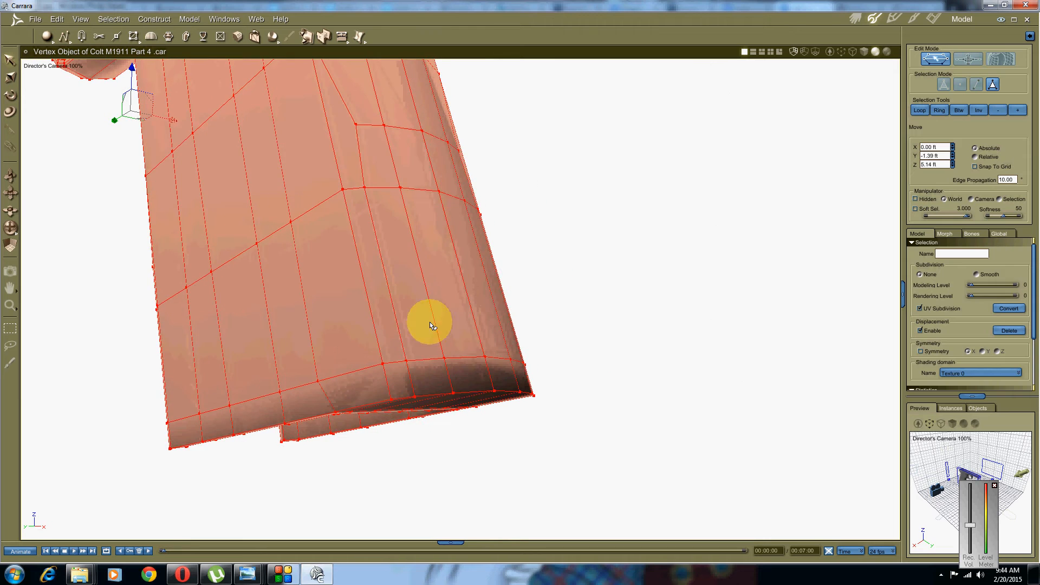
click(575, 265)
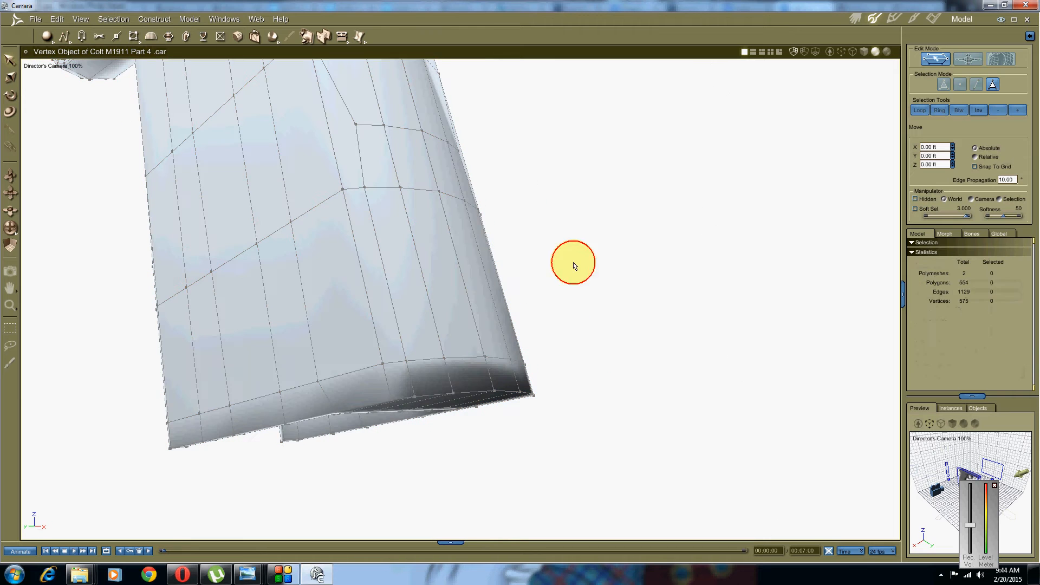
Compare the grip's lower end with the reference image in the Left view and return to the Director's Camera
click(995, 83)
click(54, 66)
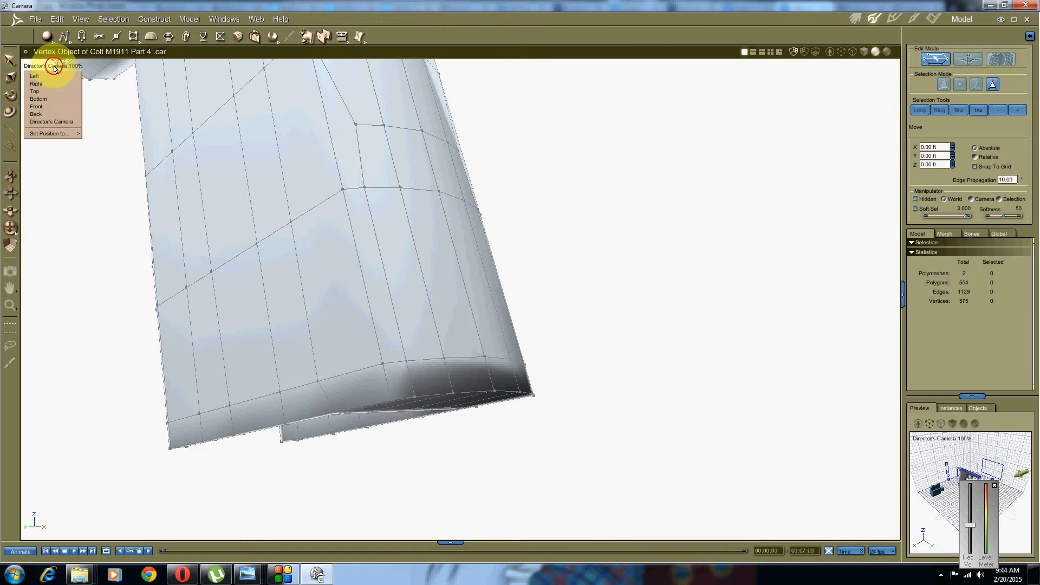
click(52, 121)
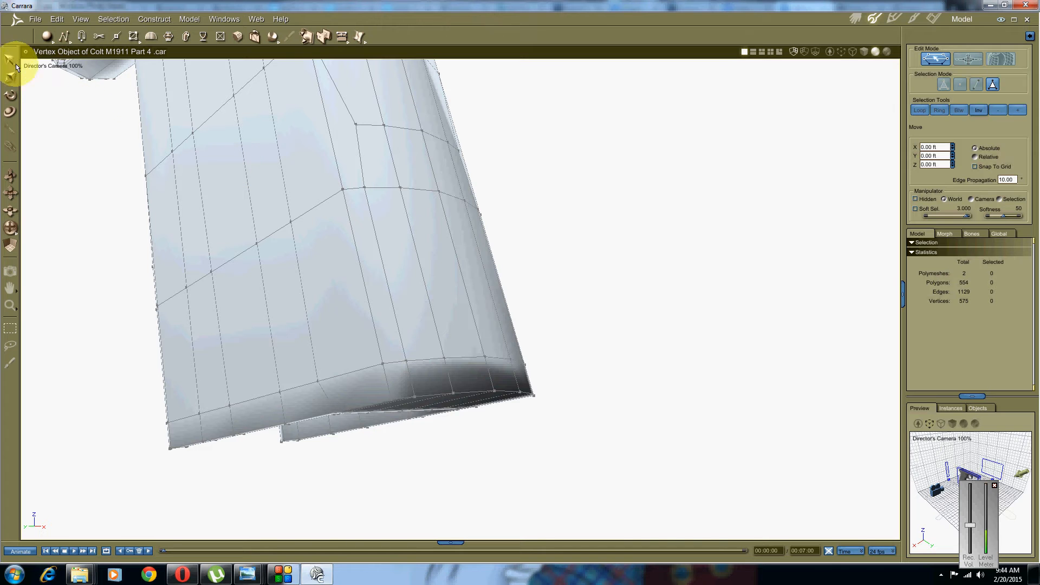
click(38, 67)
click(46, 76)
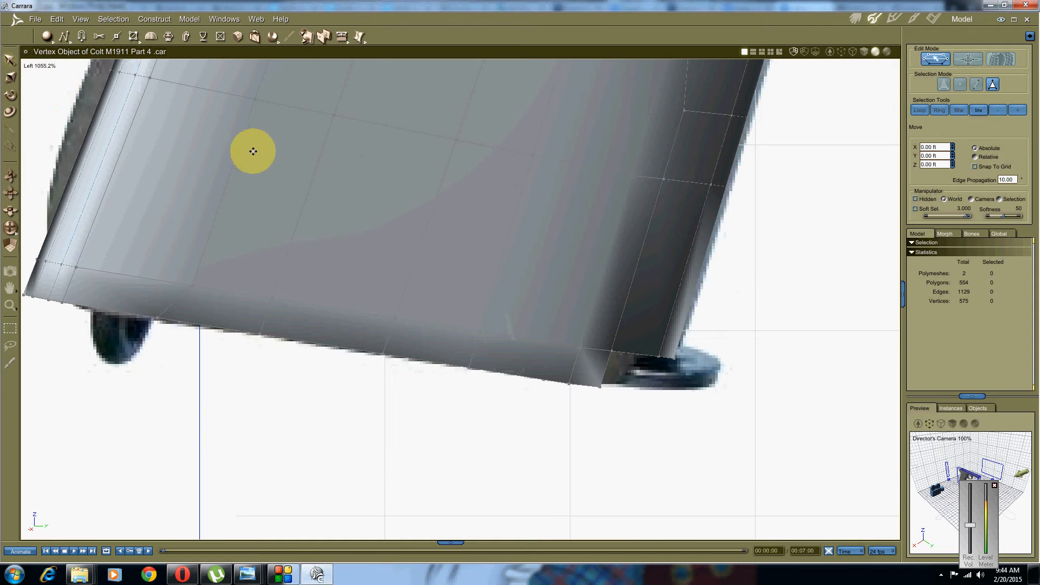
click(39, 65)
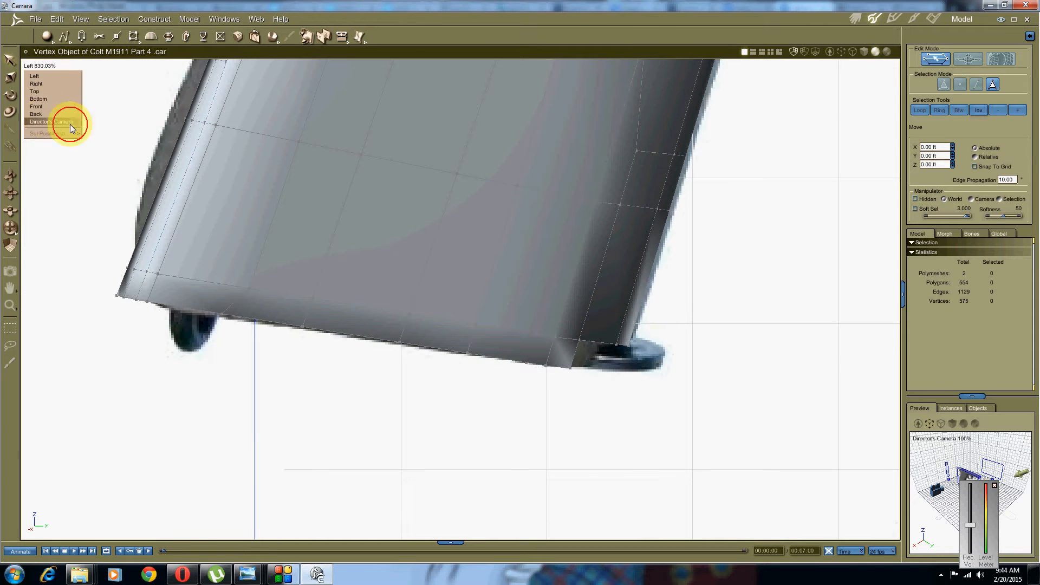
click(70, 128)
Paint-select the polygons between the two side walls on the underside of the backstrap's lower end, including the narrow row beside the opening
click(465, 335)
middle_drag(517, 387, 612, 322)
click(496, 360)
click(391, 405)
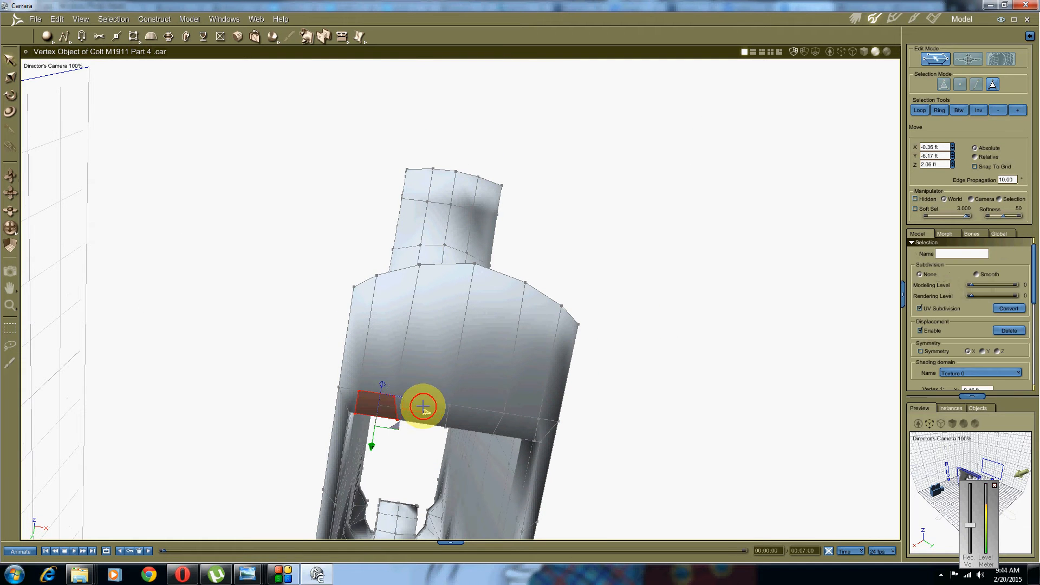
click(10, 362)
mouse_move(442, 414)
mouse_down()
mouse_move(469, 417)
mouse_move(494, 363)
mouse_move(406, 352)
mouse_move(380, 428)
mouse_up()
Compare the selected underside polygons with the grip's base in the reference photo images (5).jpg
mouse_move(259, 569)
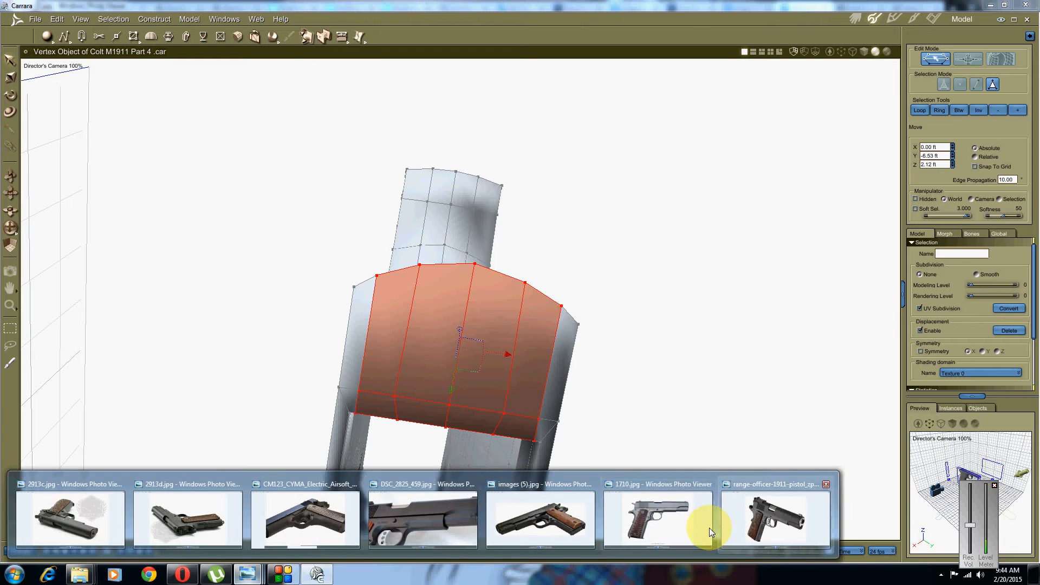
mouse_move(702, 528)
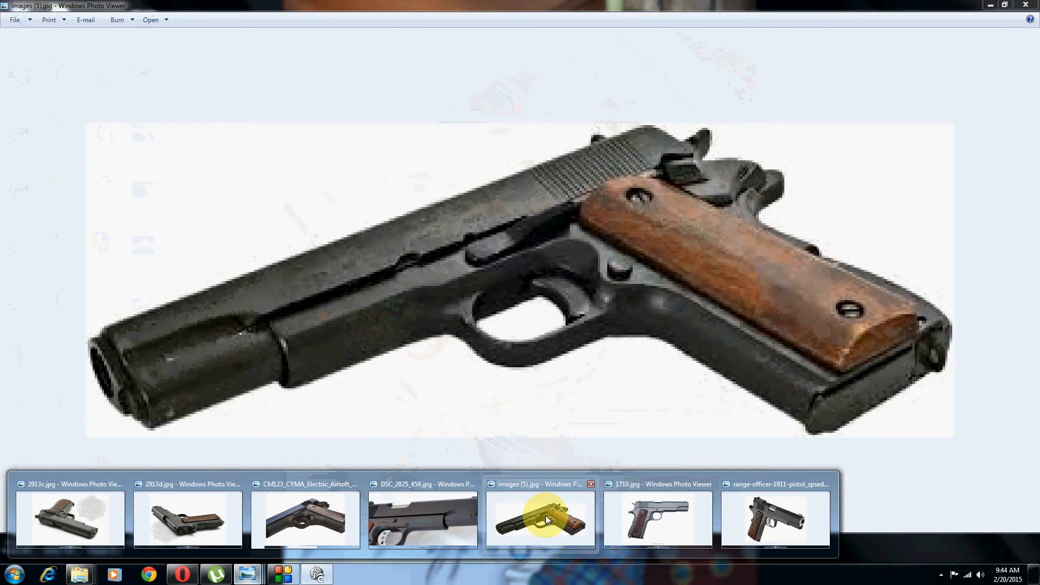
click(545, 515)
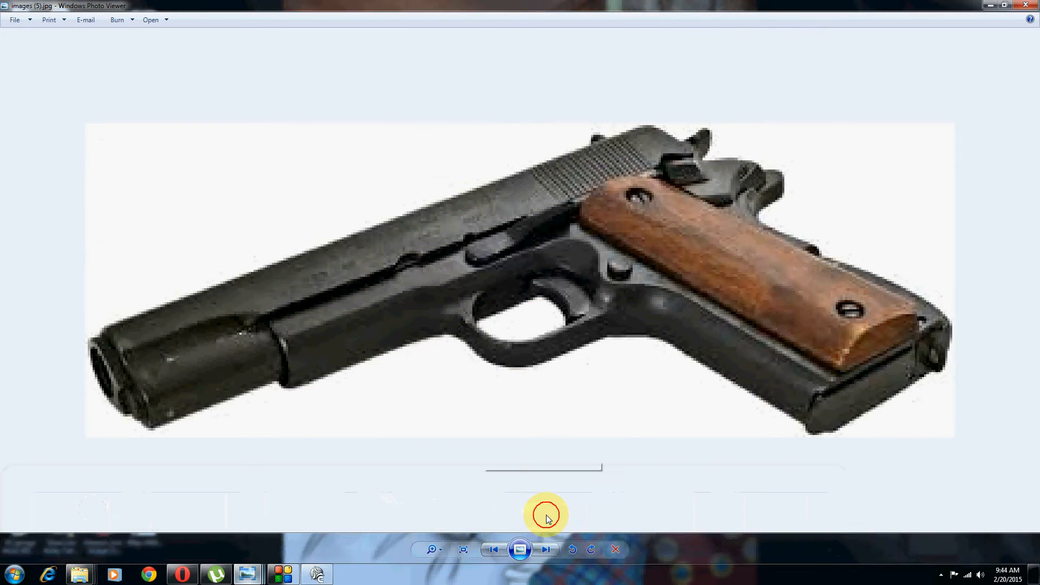
click(319, 573)
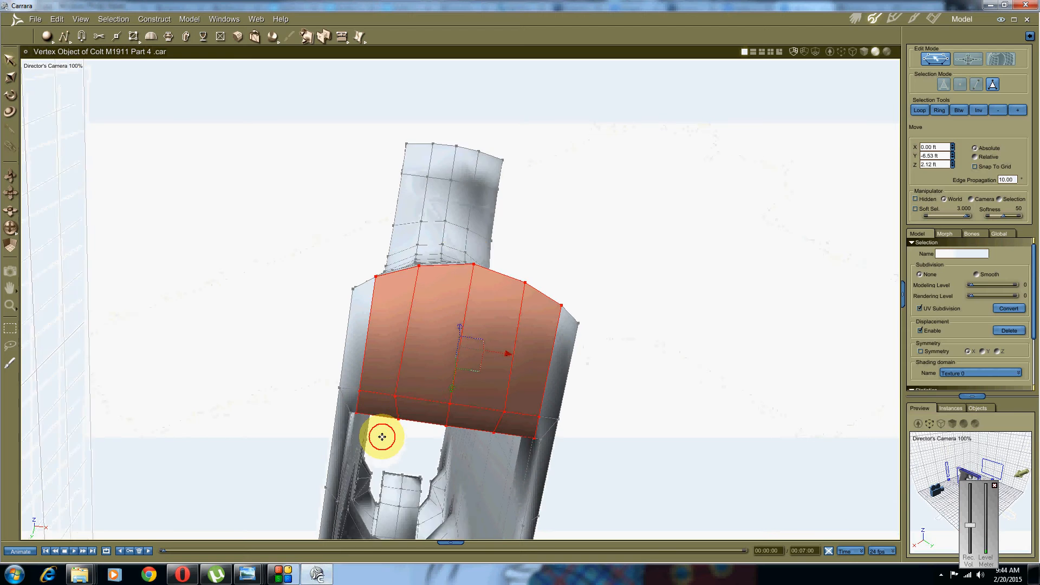
shift+click(385, 404)
shift+click(423, 408)
shift+click(465, 411)
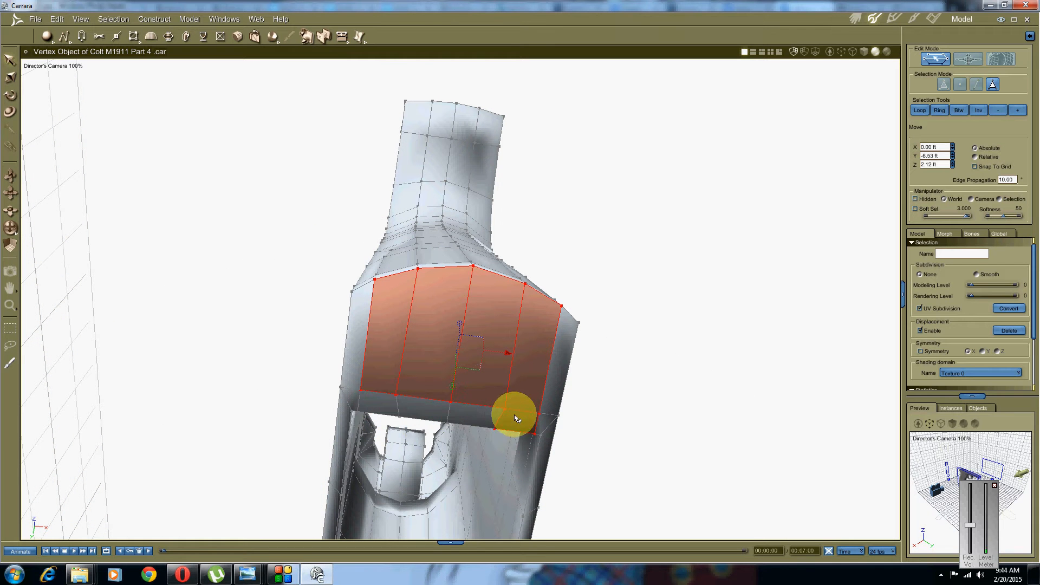
shift+click(514, 415)
shift+click(499, 421)
shift+click(479, 419)
shift+click(441, 412)
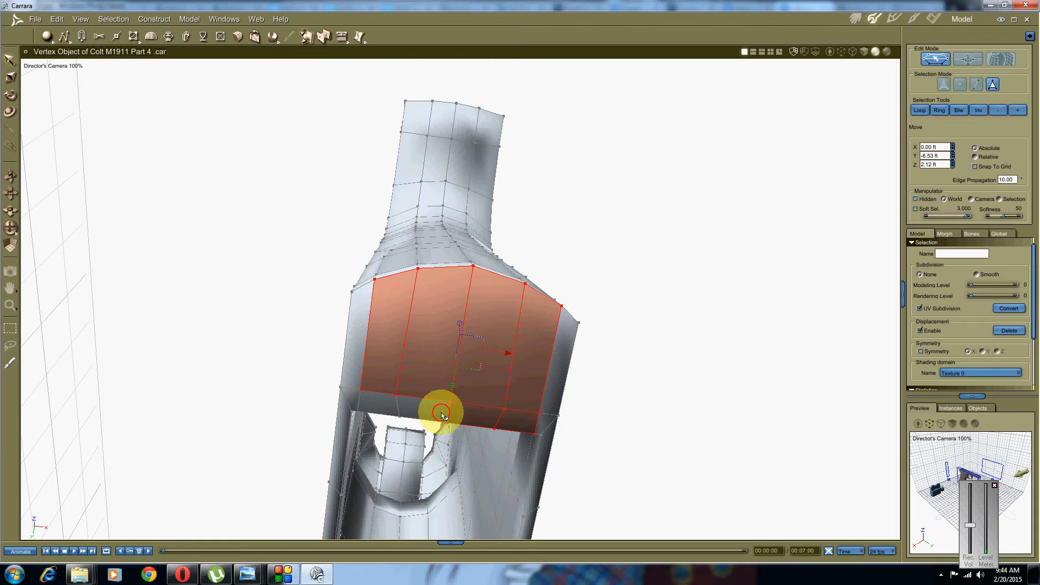
shift+click(372, 408)
Orient the manipulator to the selection and move the selected underside polygons slightly down, away from the backstrap's lower end
middle_drag(448, 366, 360, 425)
click(1000, 201)
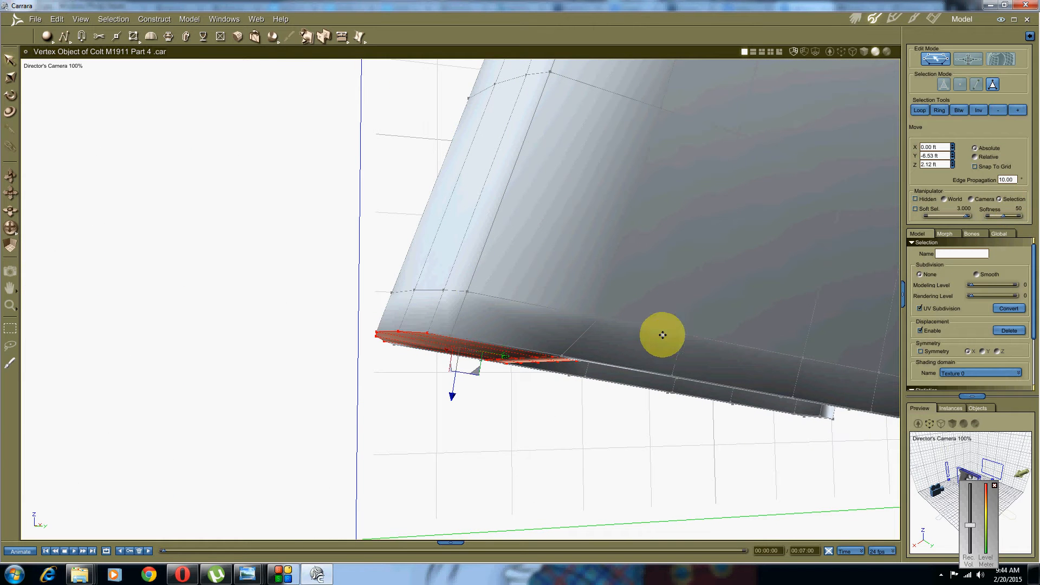
middle_drag(662, 334, 581, 362)
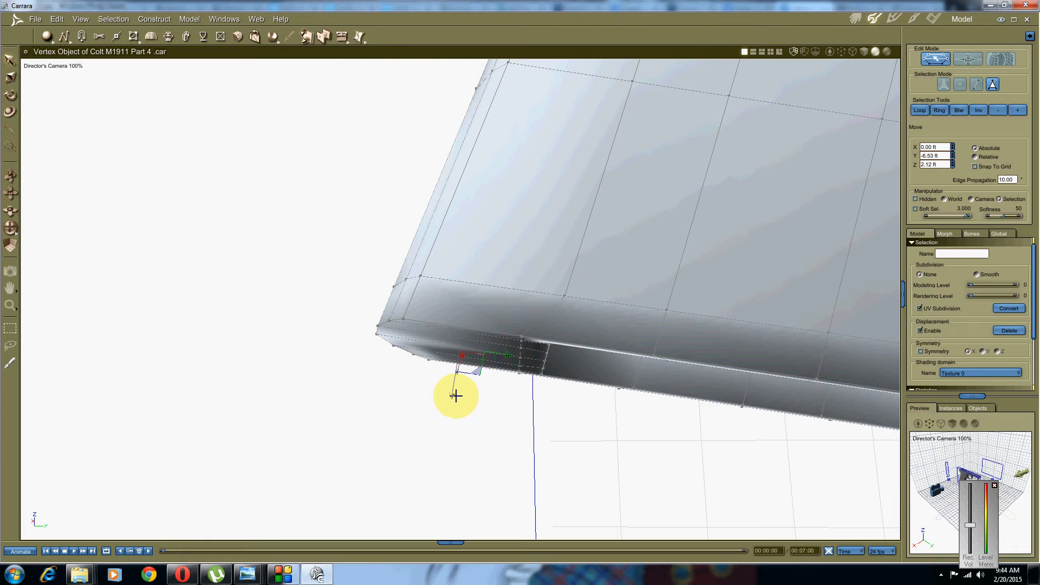
drag(453, 398, 450, 404)
middle_drag(426, 431, 470, 405)
Scale the offset base piece down along its length to about 0.75 ft in Y so it sits inside the grip's outline
click(10, 77)
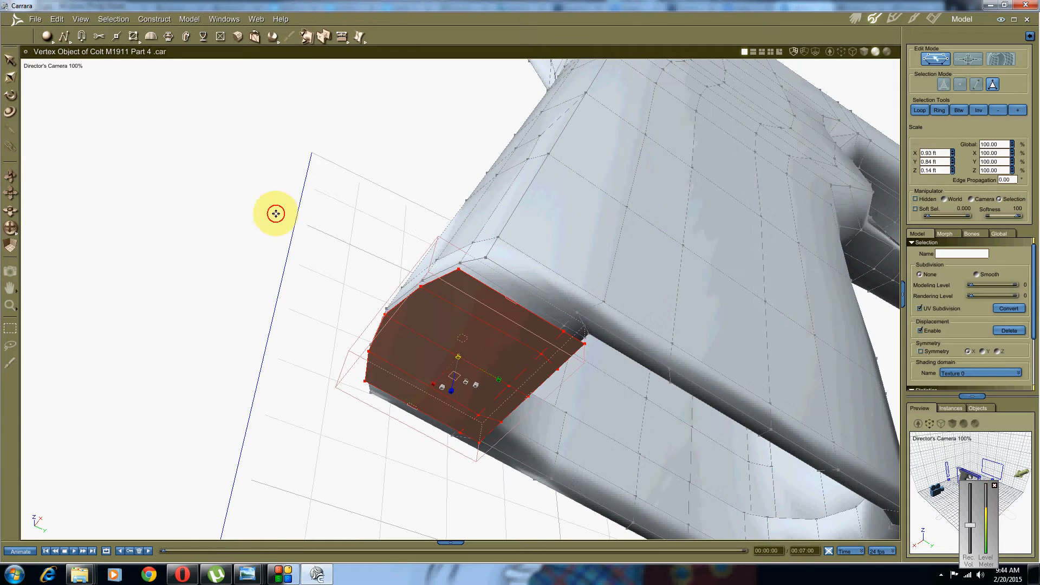
middle_drag(274, 213, 411, 393)
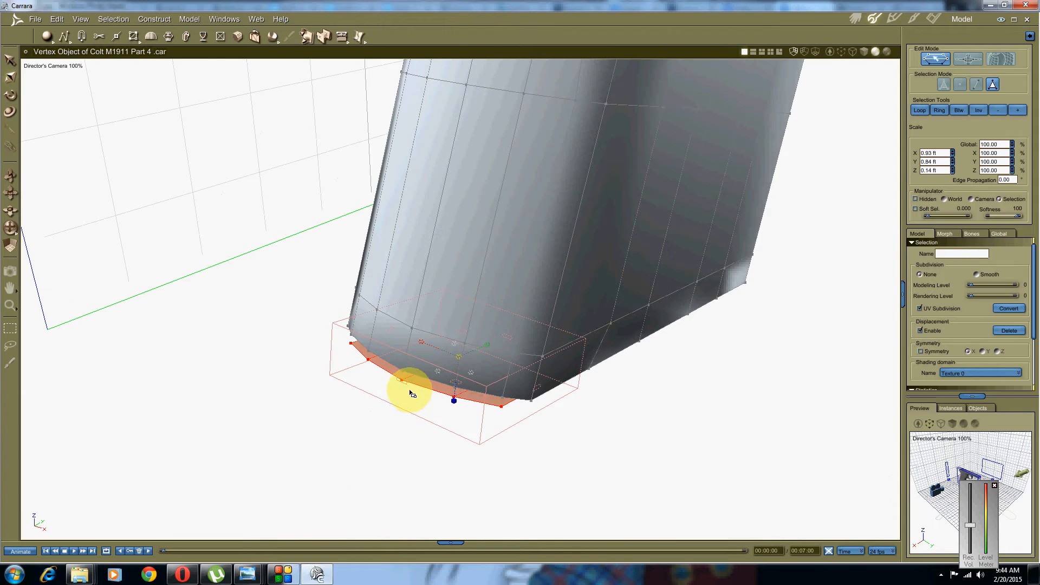
mouse_move(402, 382)
mouse_down()
mouse_move(409, 376)
mouse_move(408, 385)
mouse_up()
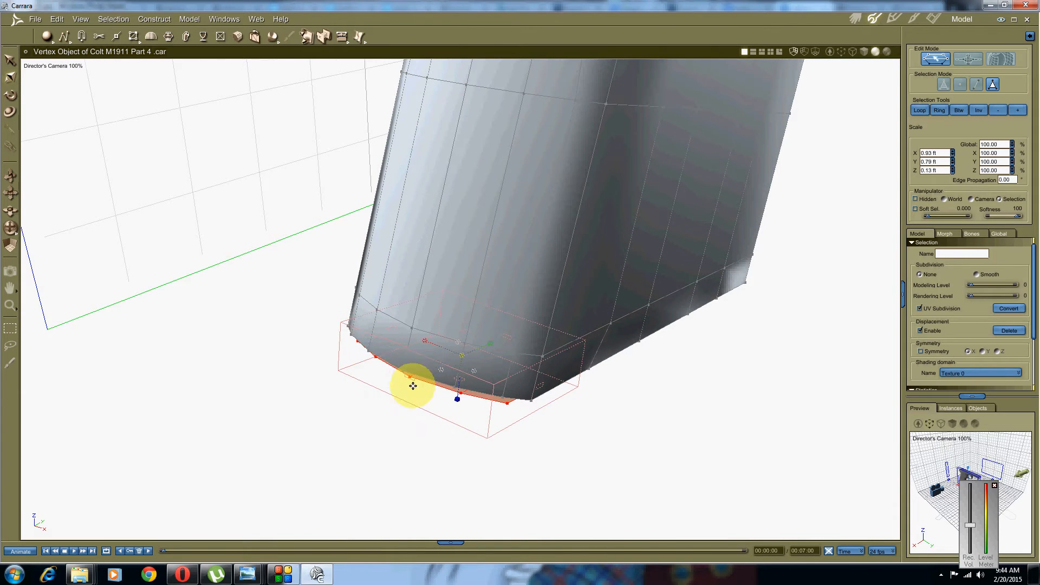
middle_drag(409, 385, 429, 286)
drag(538, 340, 425, 341)
middle_drag(425, 341, 204, 185)
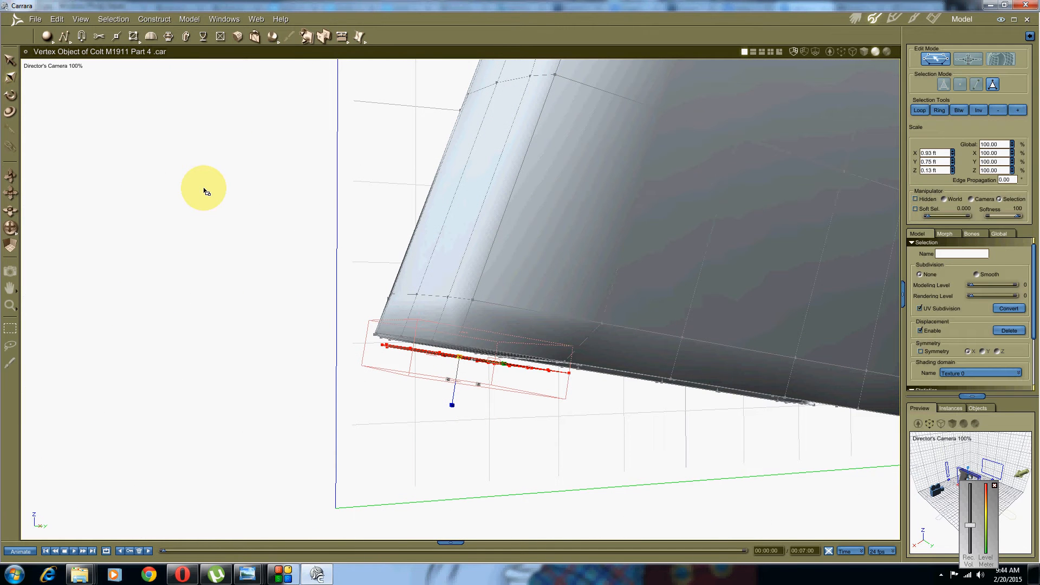
Add a thickness of 0.01 ft to the selected base piece
click(190, 19)
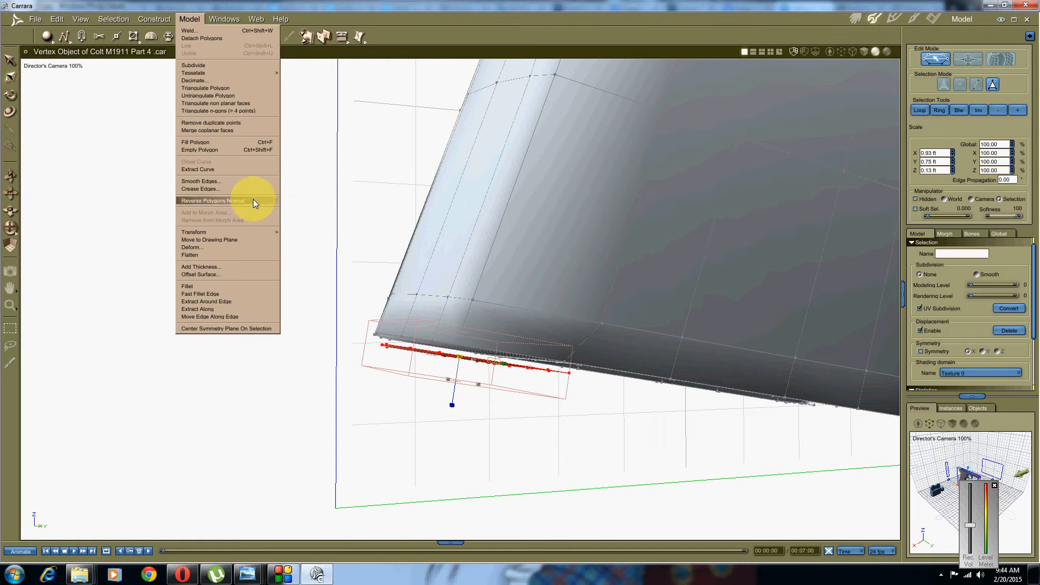
click(198, 267)
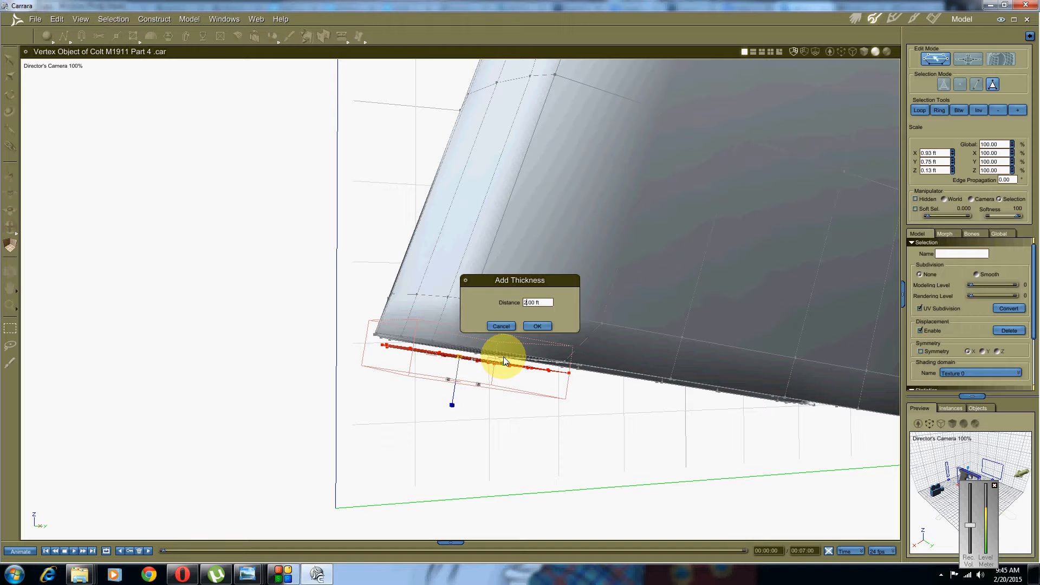
text(0)
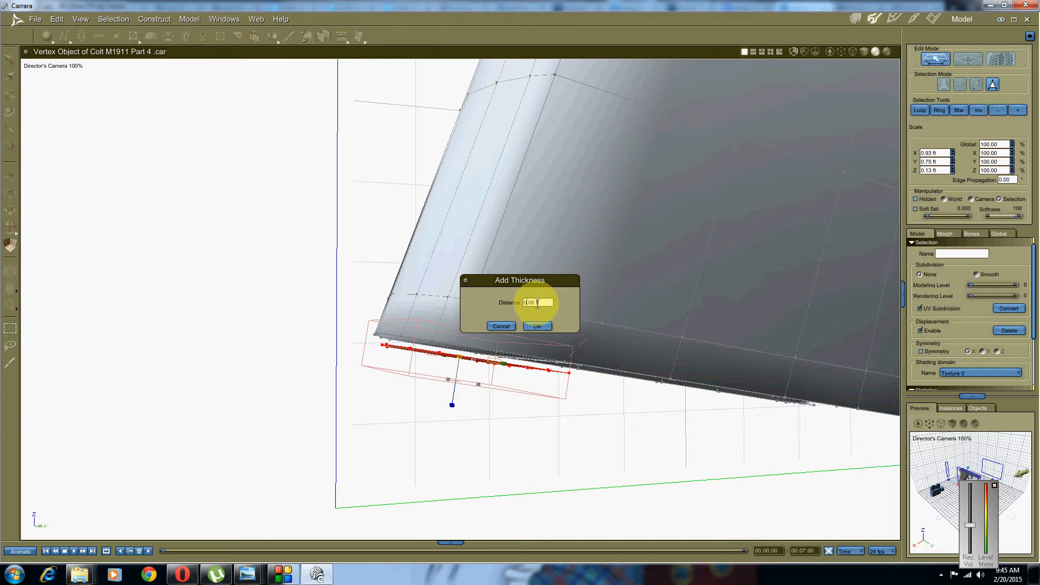
key(BackSpace)
text(1)
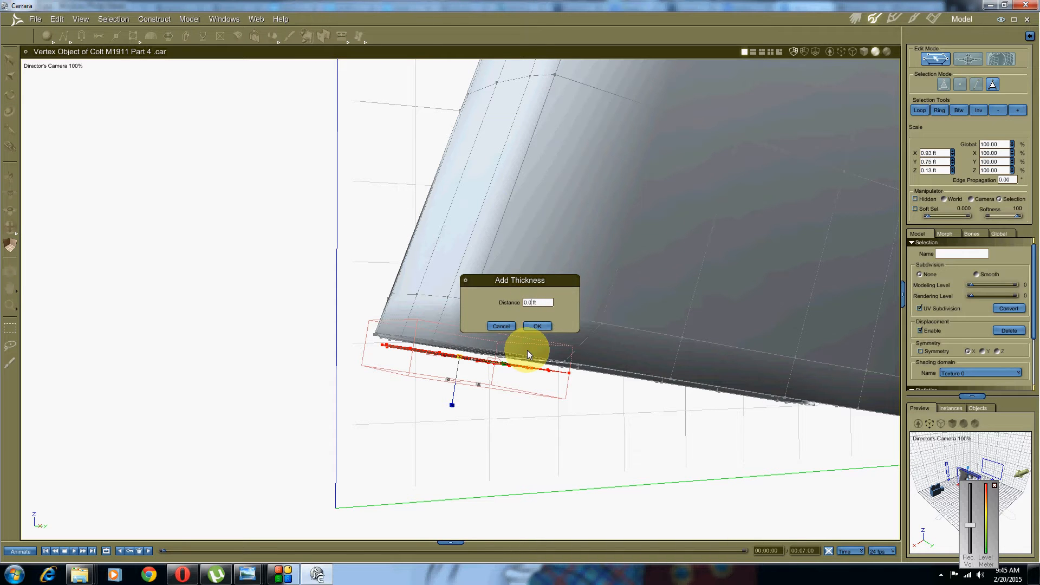
key(Return)
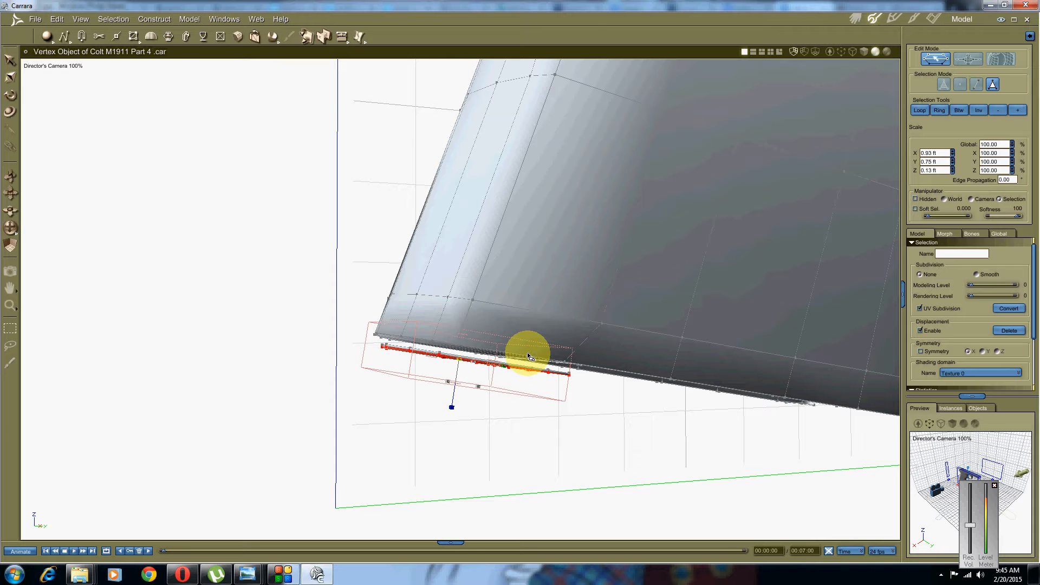
Move the base piece's selected face up into the grip, to Z about 2.15 ft, to thicken the piece
middle_drag(527, 350, 502, 353)
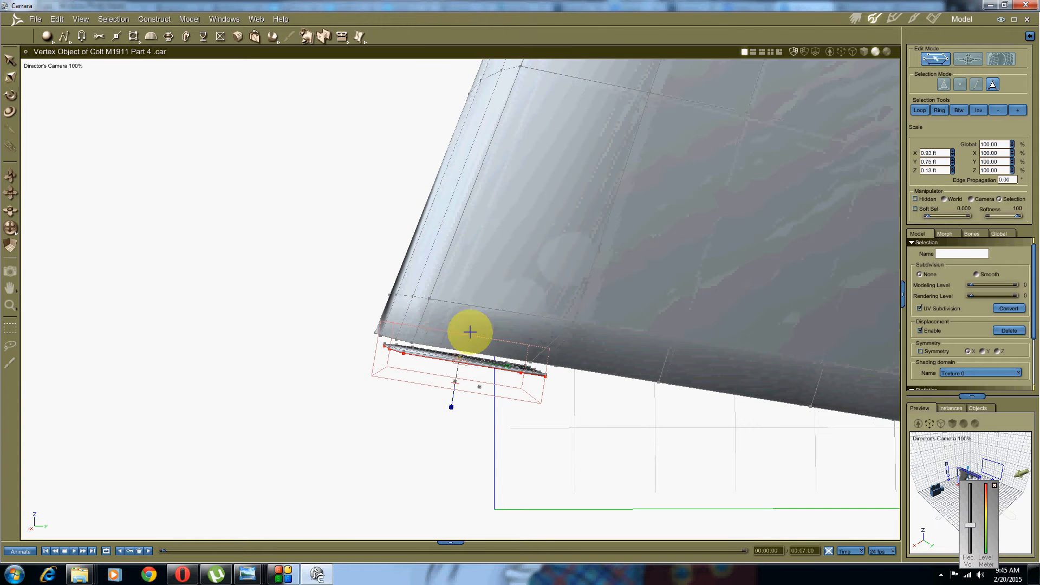
right_click(473, 356)
click(475, 358)
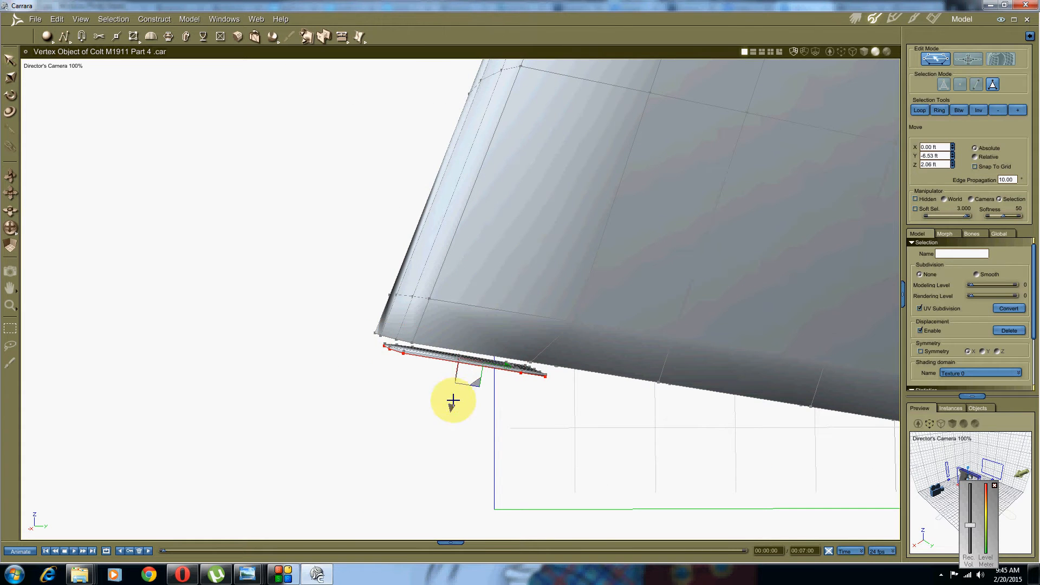
drag(453, 402, 456, 389)
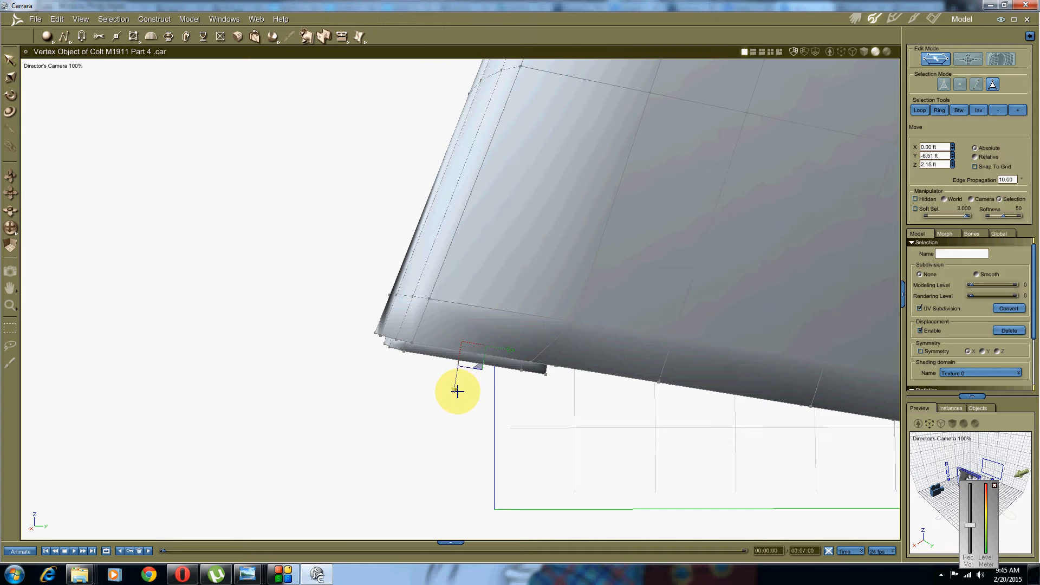
mouse_move(432, 400)
middle_down()
mouse_move(433, 364)
mouse_move(432, 382)
middle_up()
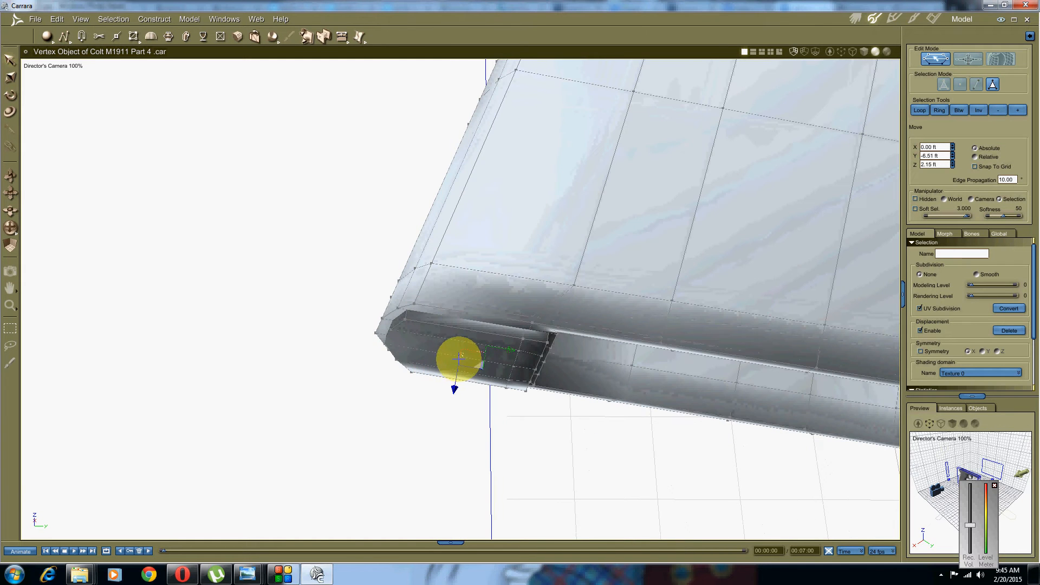
Check the base piece in wireframe, move its selected face further into the grip to Z about 2.18 ft, and deselect it
click(854, 52)
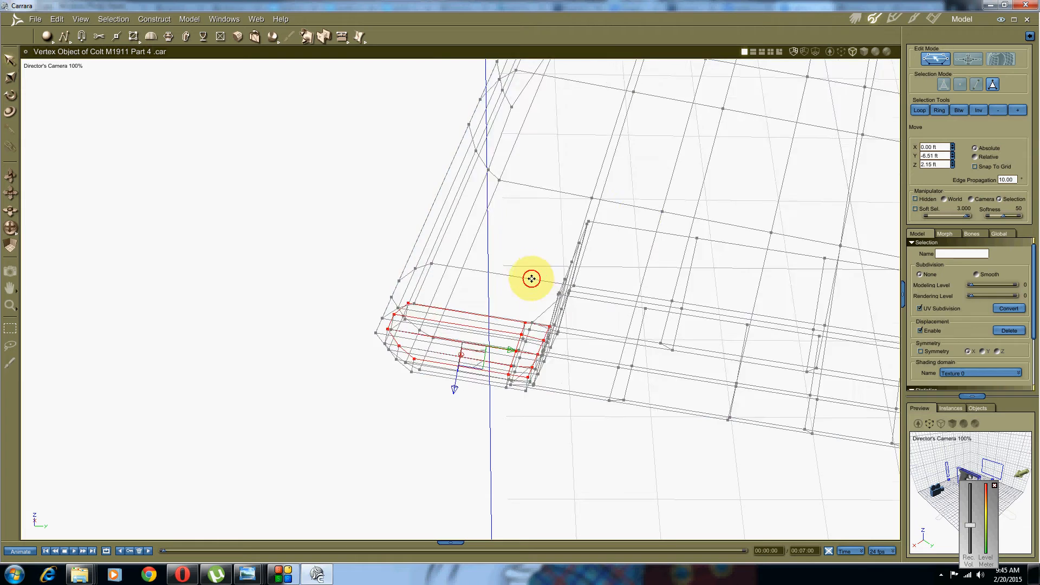
middle_drag(531, 278, 522, 330)
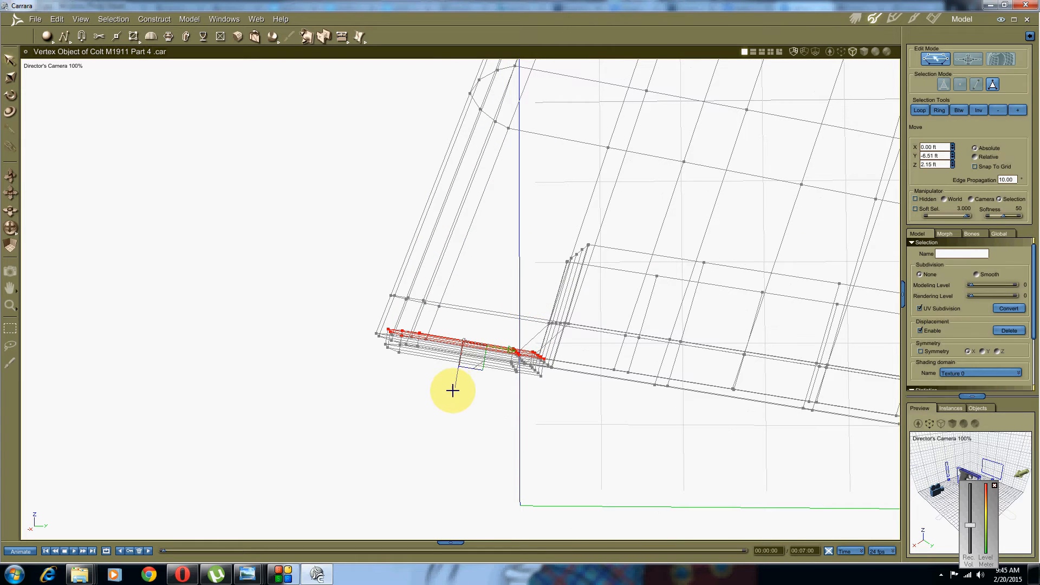
middle_drag(395, 387, 407, 330)
click(864, 52)
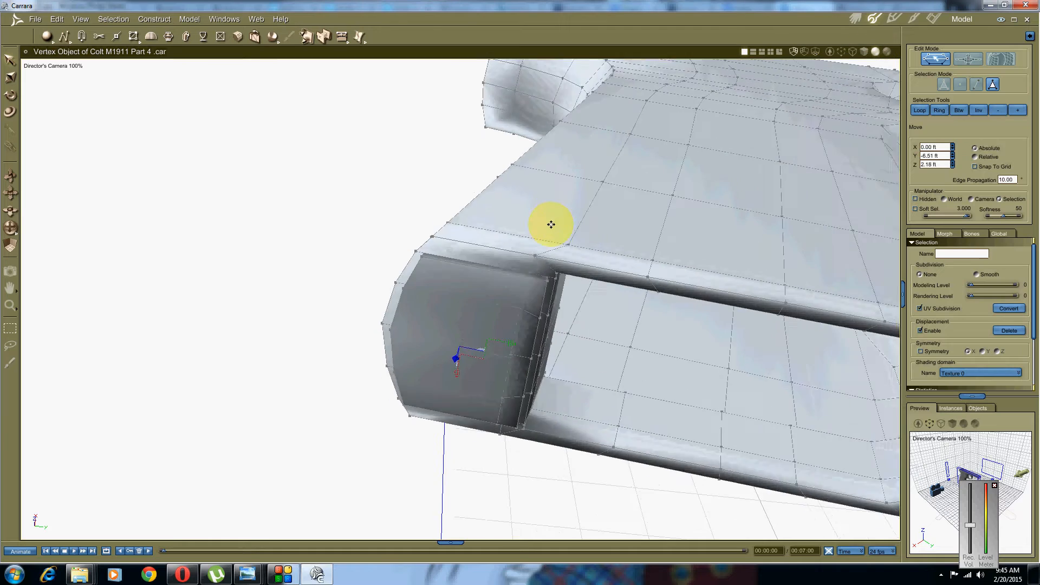
mouse_move(547, 222)
middle_down()
mouse_move(522, 274)
mouse_move(604, 301)
middle_up()
mouse_move(605, 301)
mouse_down()
mouse_move(548, 336)
mouse_move(478, 339)
mouse_move(442, 314)
mouse_up()
scroll(472, 335, up, 3)
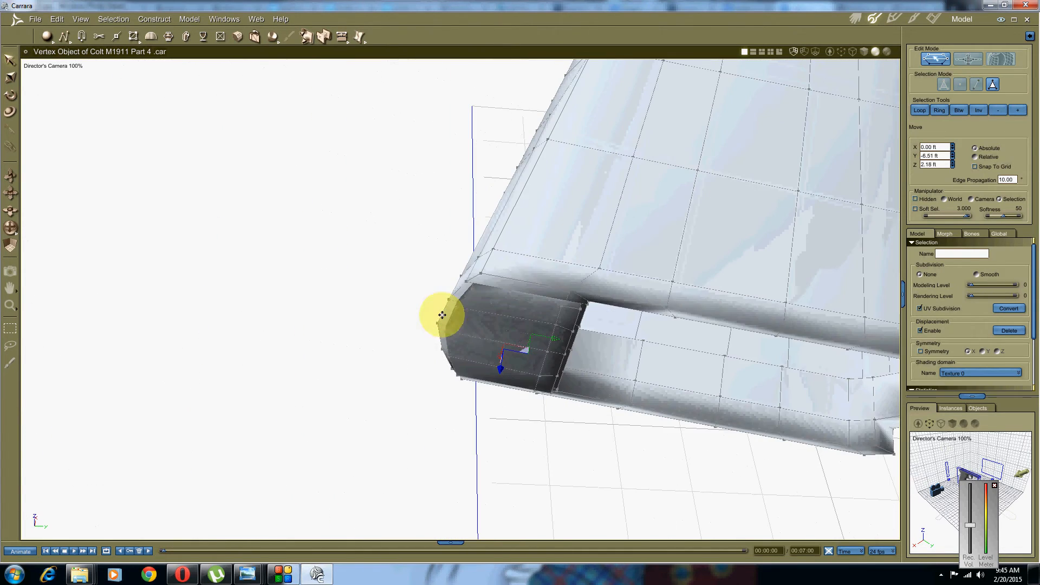
click(398, 412)
Compare the finished base piece and the overall grip shape with the reference photo images (5).jpg
mouse_move(248, 566)
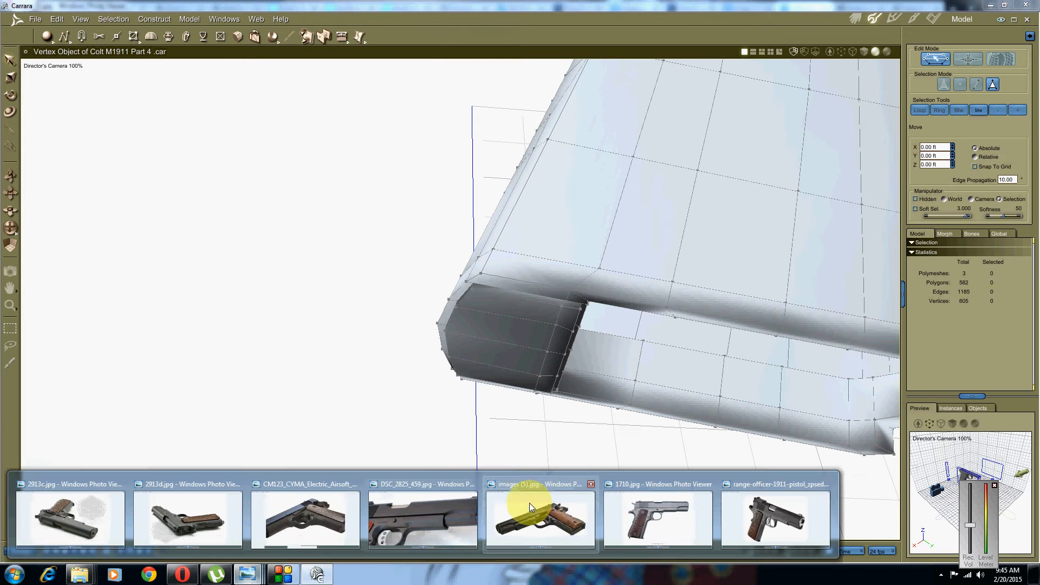
click(529, 507)
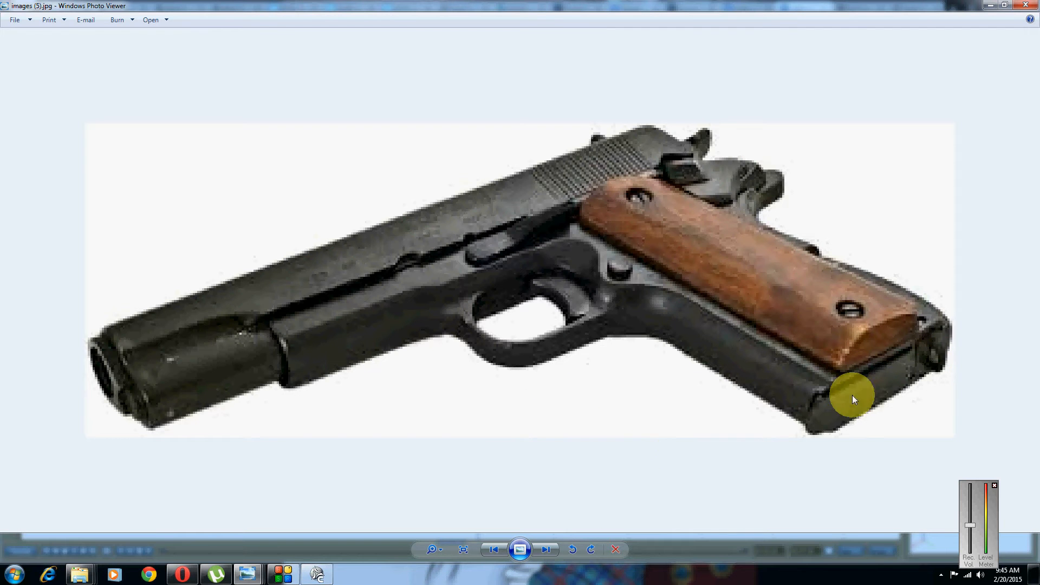
click(318, 573)
scroll(511, 168, down, 5)
drag(476, 272, 432, 308)
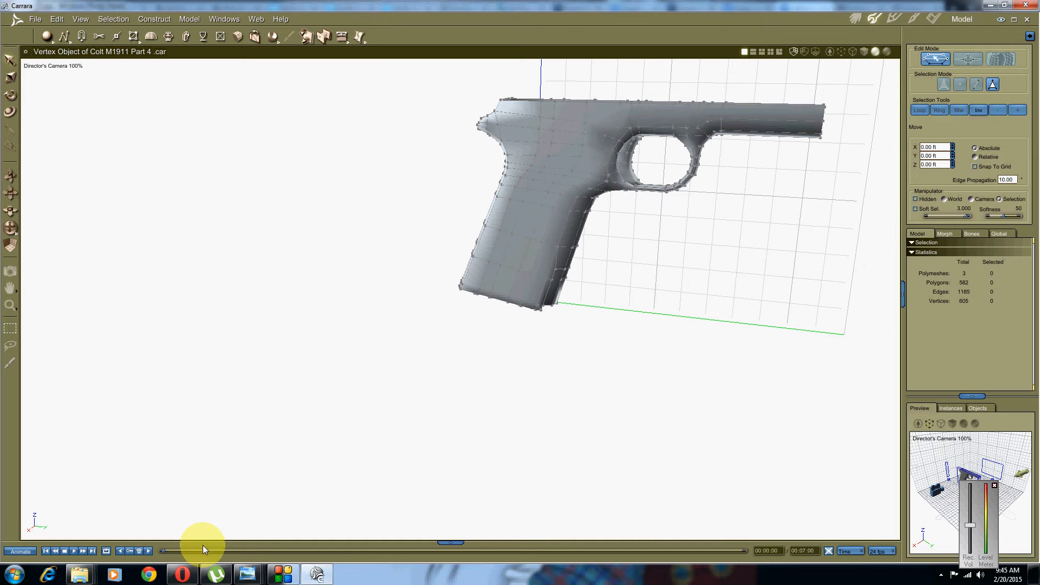
click(275, 575)
click(274, 577)
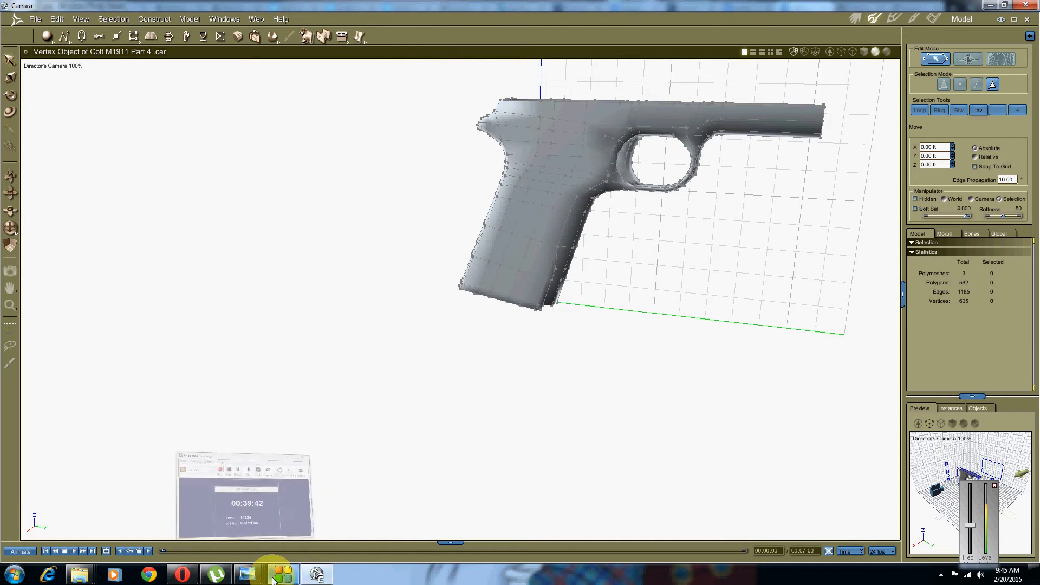
Insert a circle with 12 points in the Left view with the whole pistol reference in sight
click(43, 66)
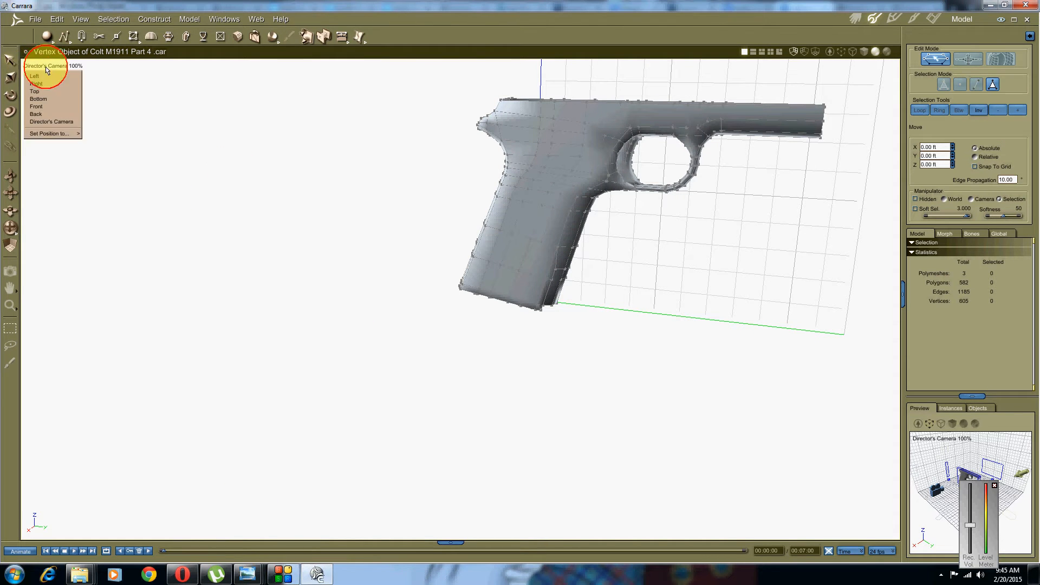
click(47, 75)
scroll(323, 85, down, 3)
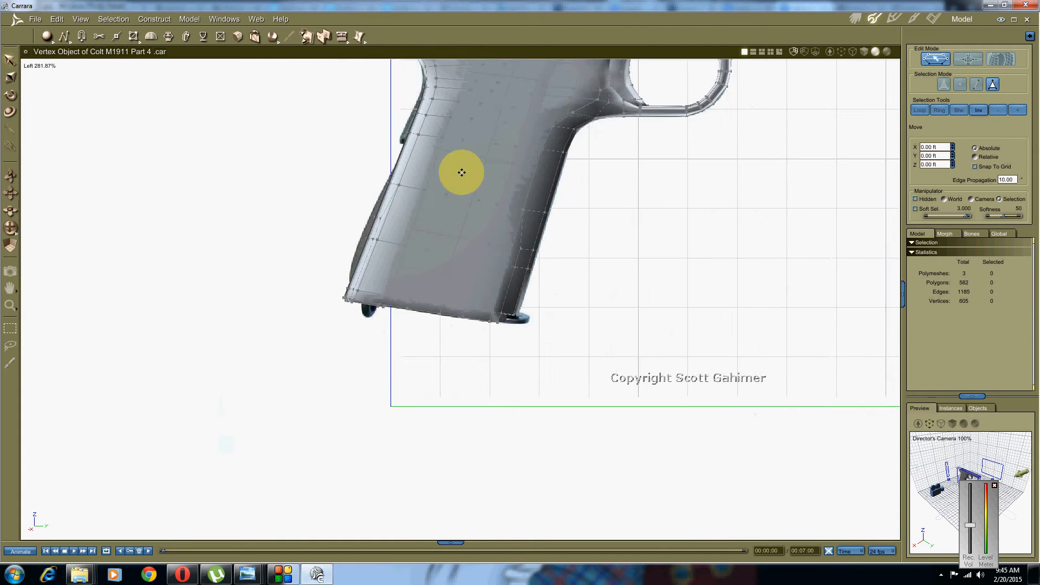
middle_drag(462, 172, 256, 224)
scroll(325, 200, down, 2)
middle_drag(325, 200, 260, 230)
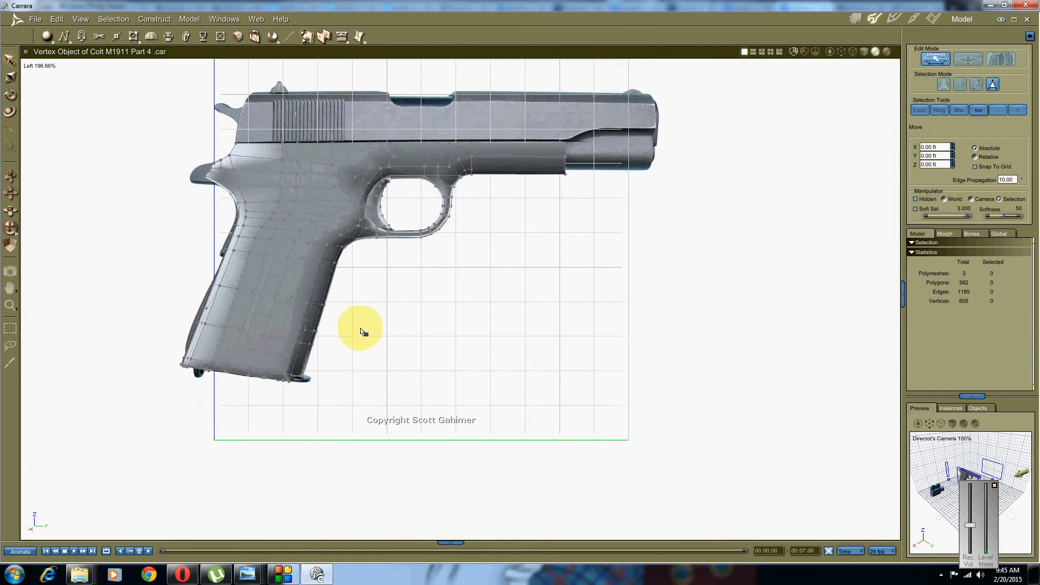
drag(63, 36, 63, 125)
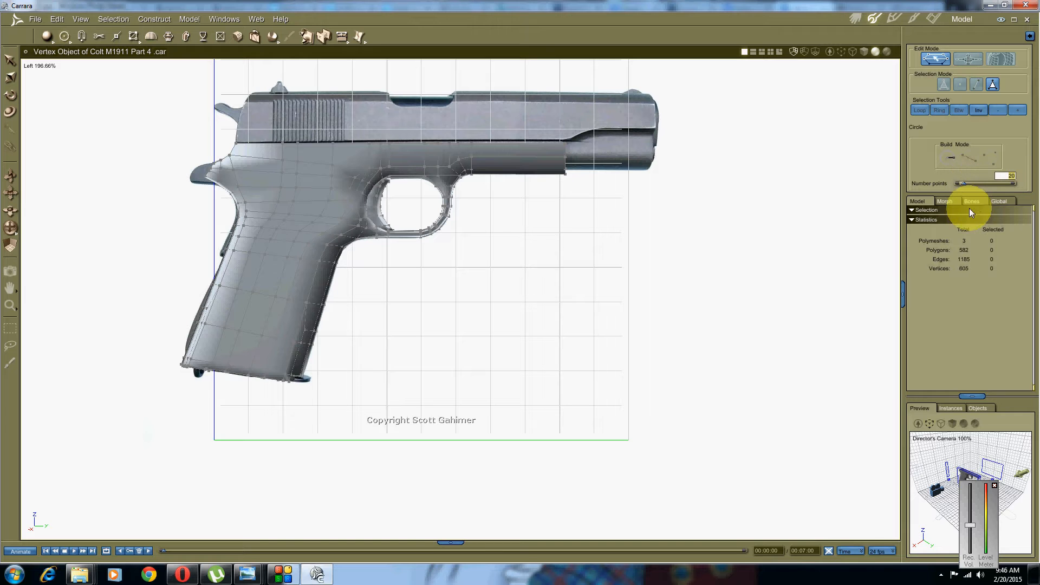
text(12)
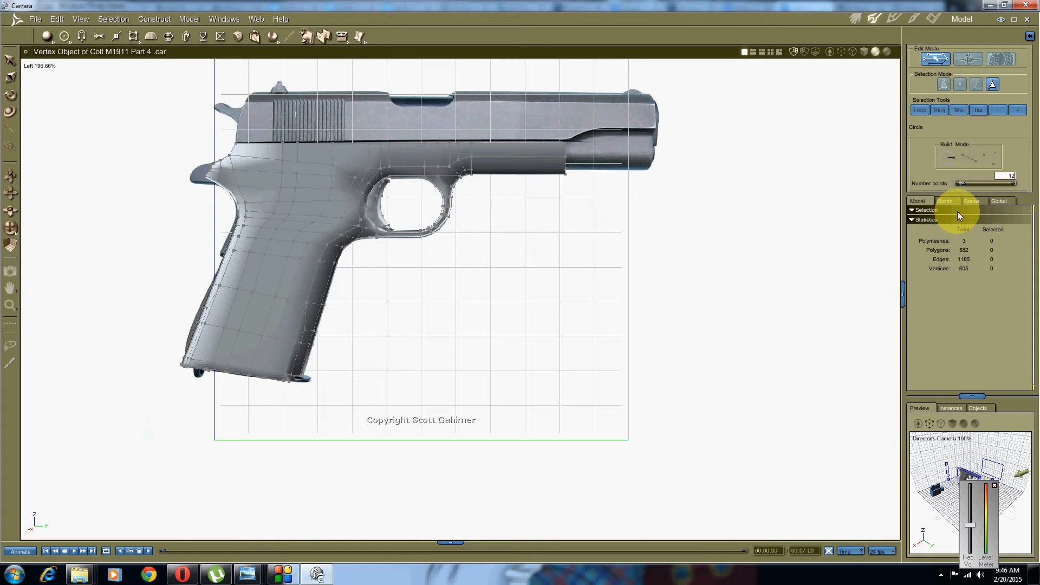
key(Return)
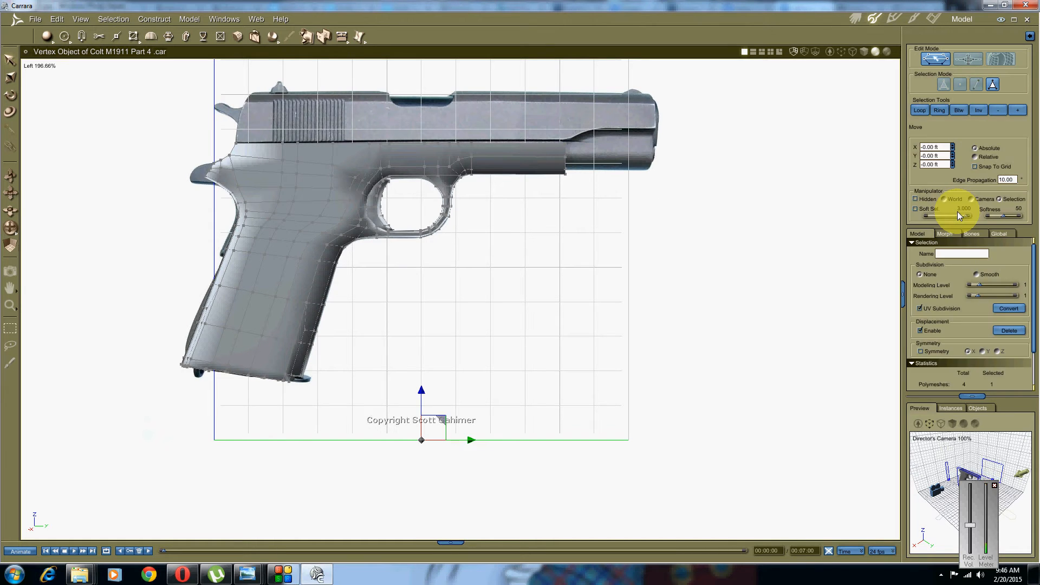
key(ctrl+z)
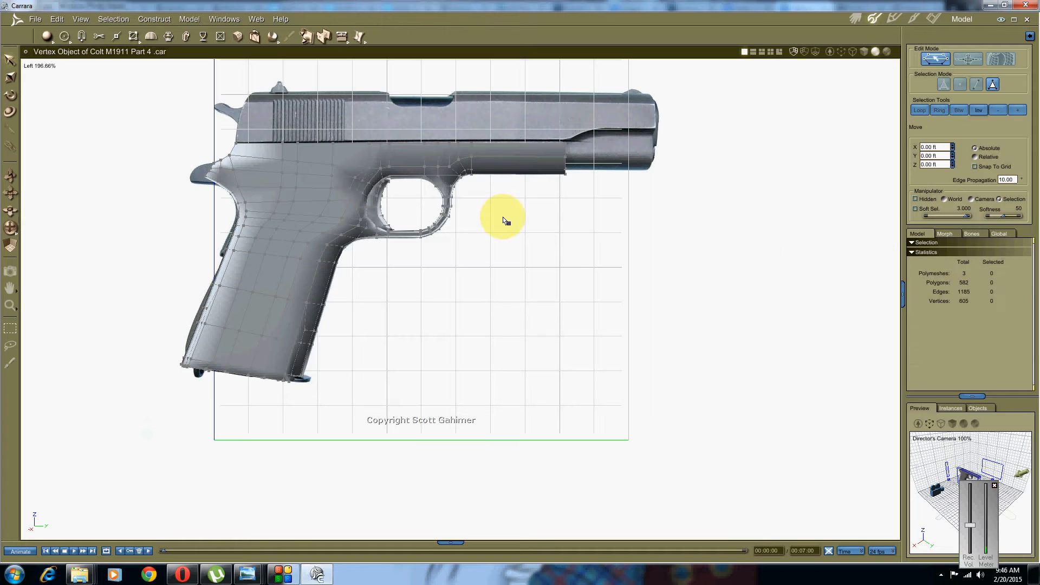
click(63, 35)
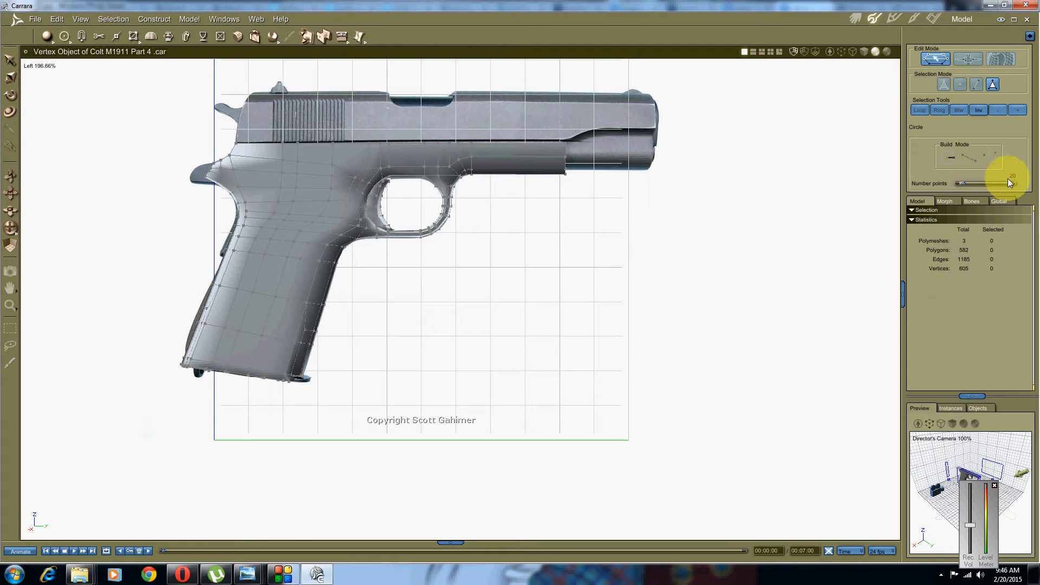
text(12)
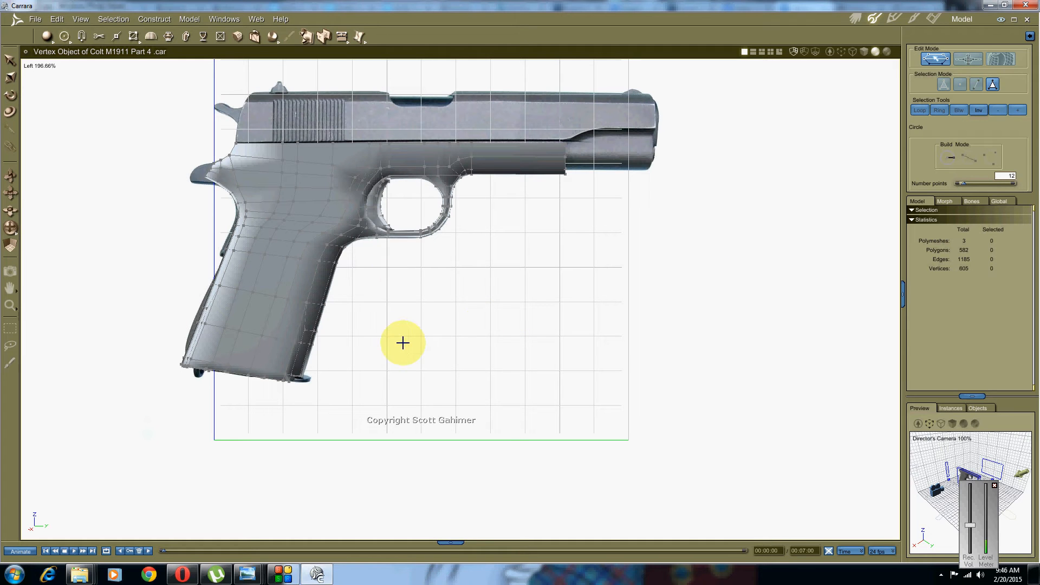
drag(457, 371, 504, 354)
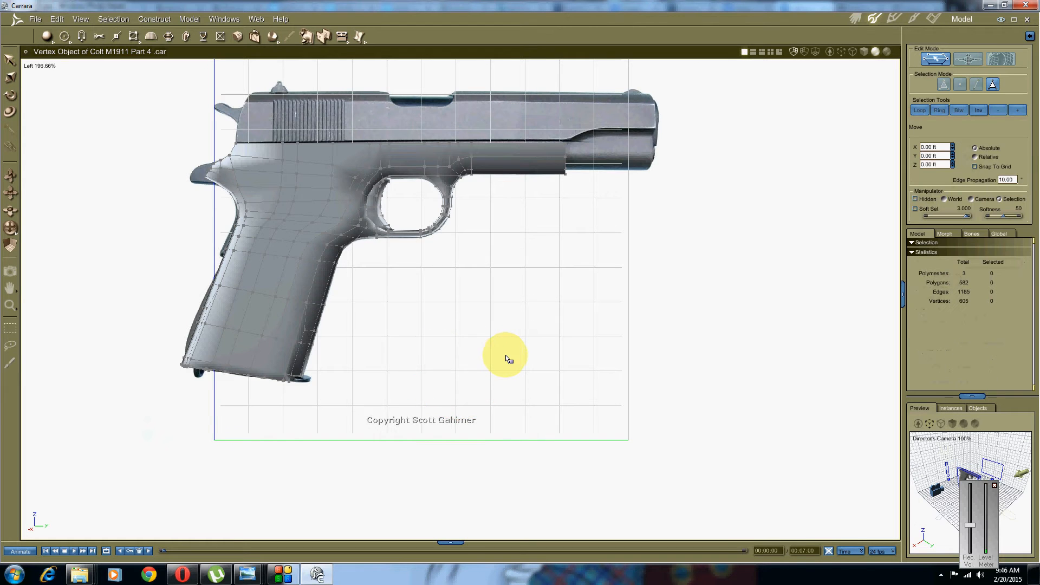
Turn on grid snapping and draw a 16-point circle about 2 ft in diameter on the grid below the pistol
click(975, 168)
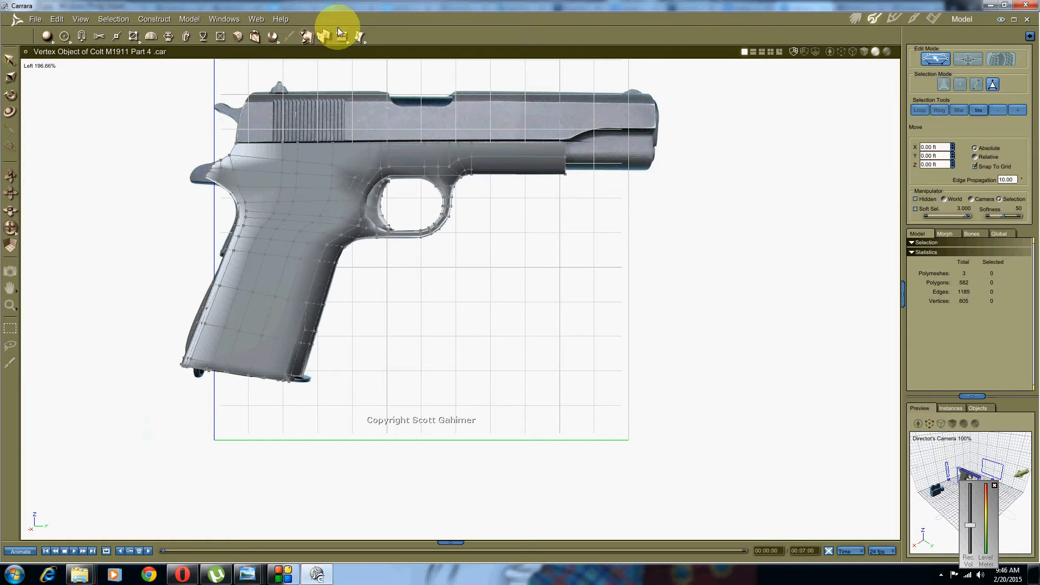
click(65, 37)
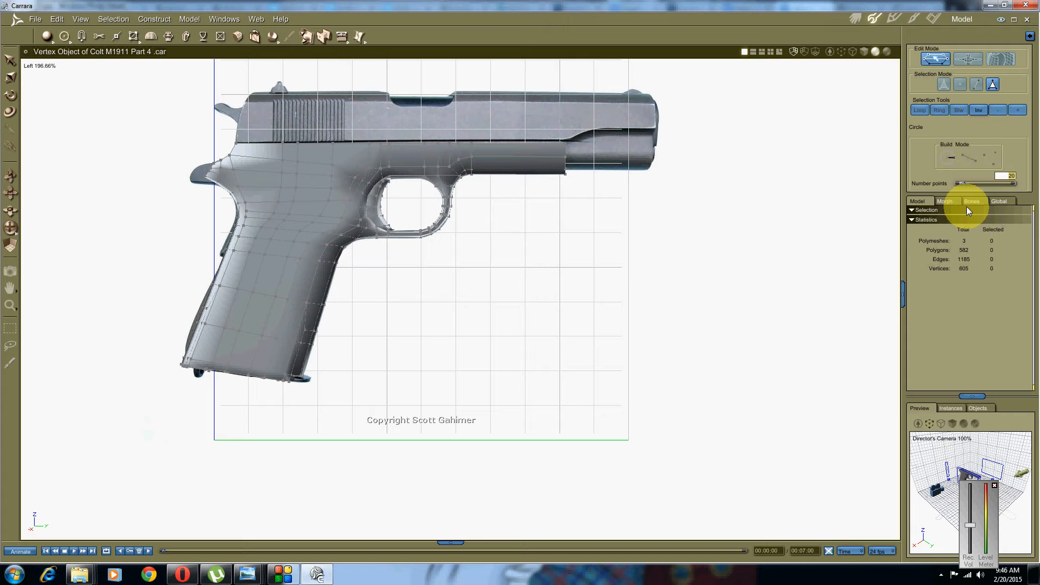
text(16)
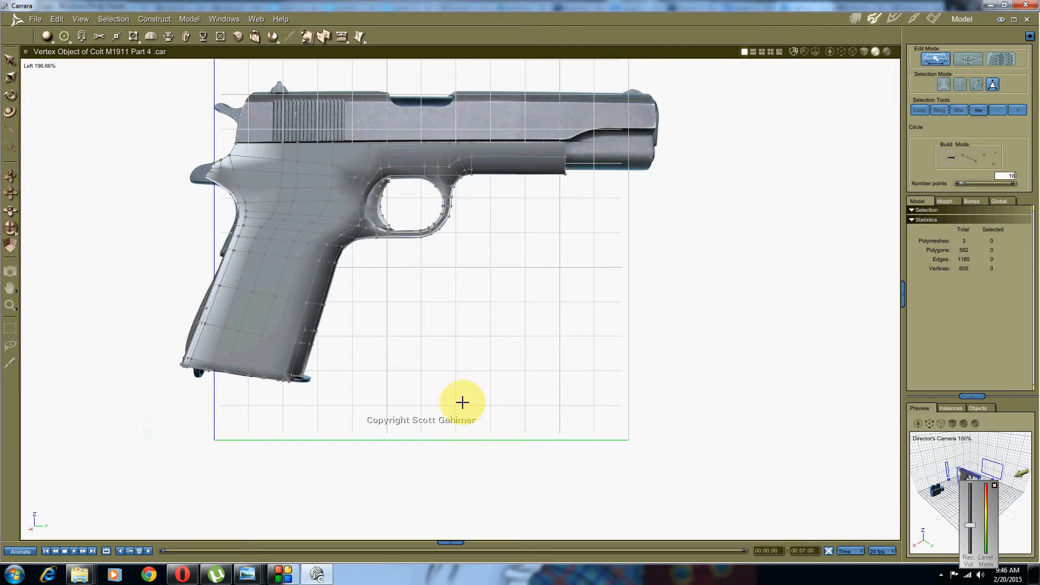
drag(455, 408, 498, 390)
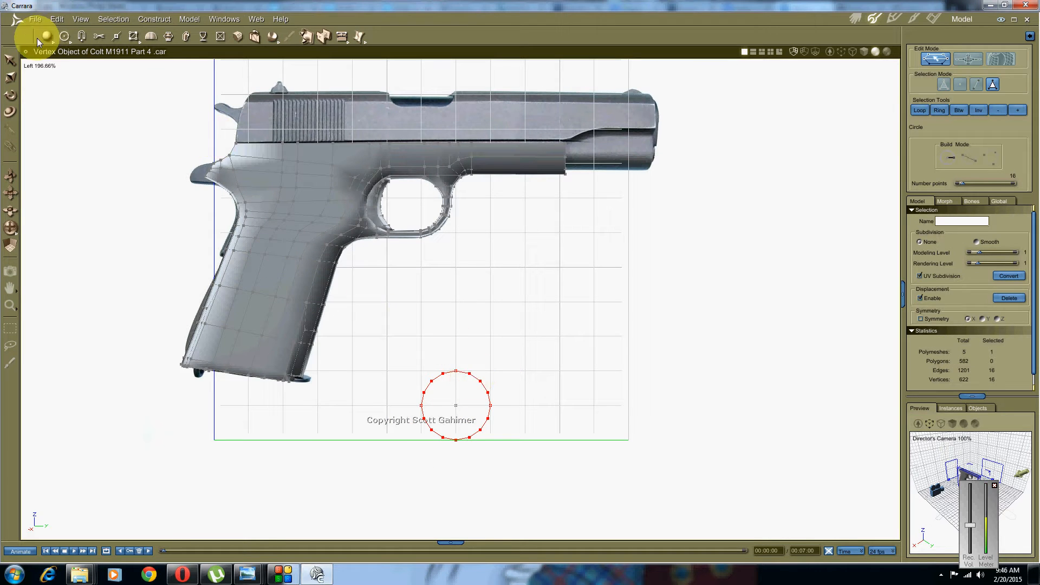
Draw a 6-point circle concentric with the 16-point circle and of the same radius
click(64, 36)
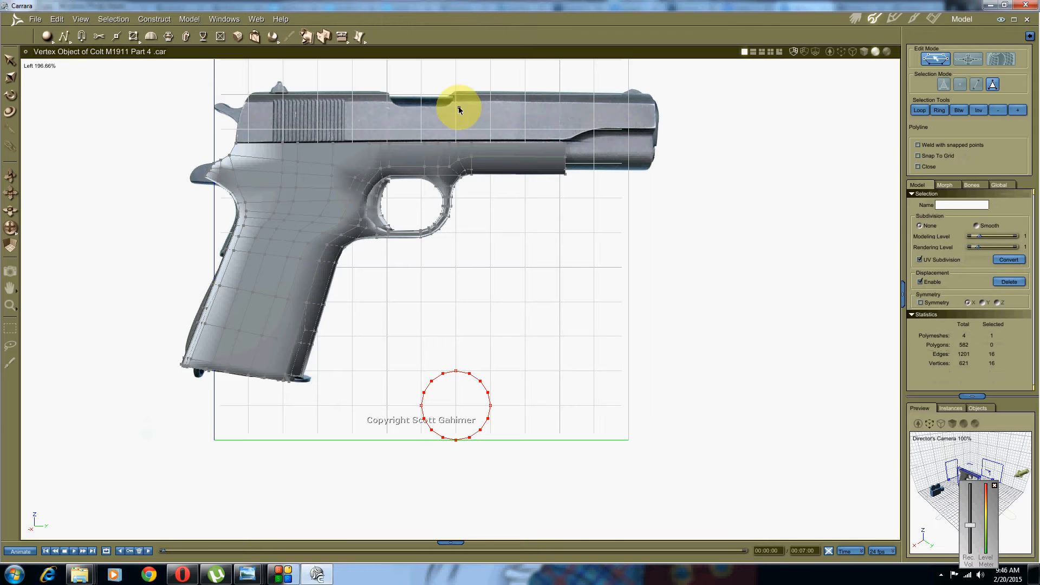
drag(73, 39, 70, 119)
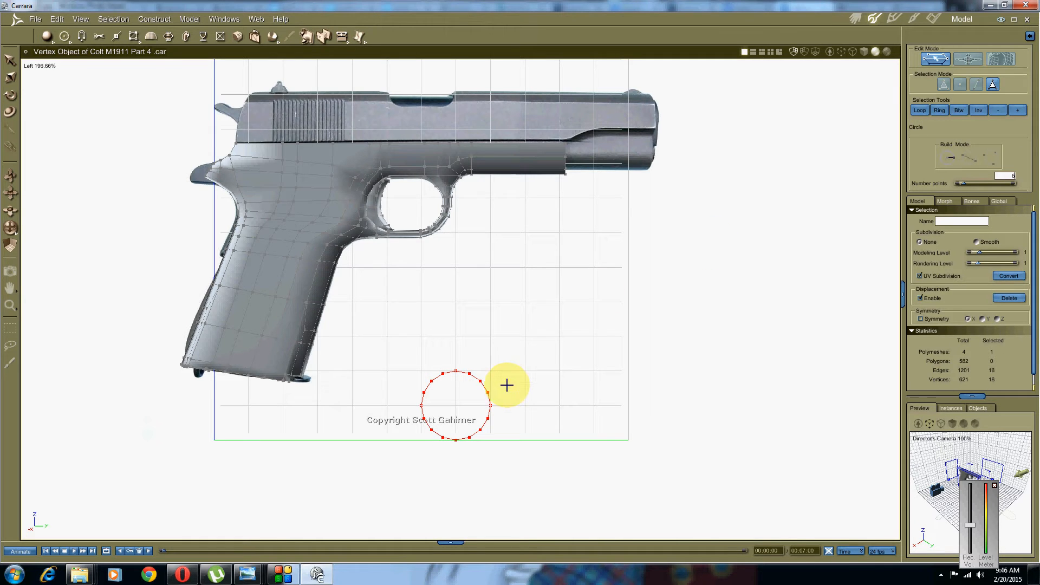
click(477, 398)
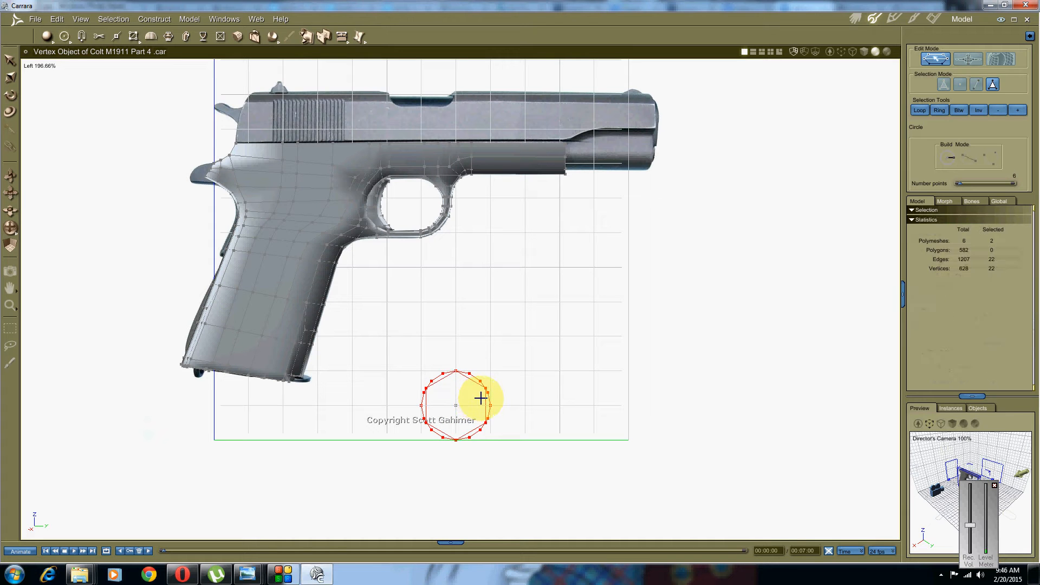
key(Escape)
In the Director's Camera view, select the six-sided circle's edges and scale it down in the world YZ plane to about 0.39 by 0.45 ft
scroll(482, 400, up, 2)
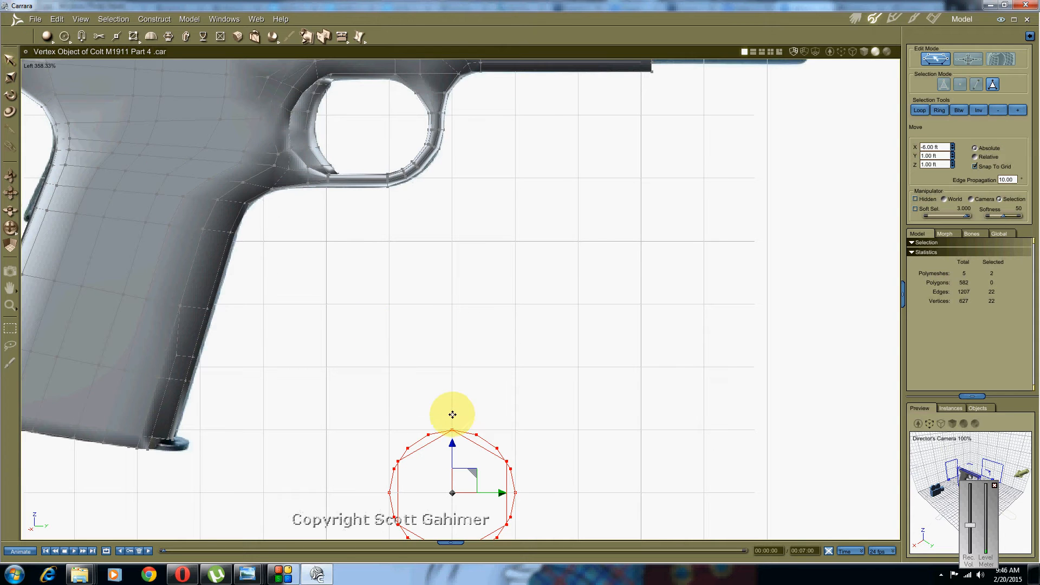
middle_drag(443, 428, 435, 272)
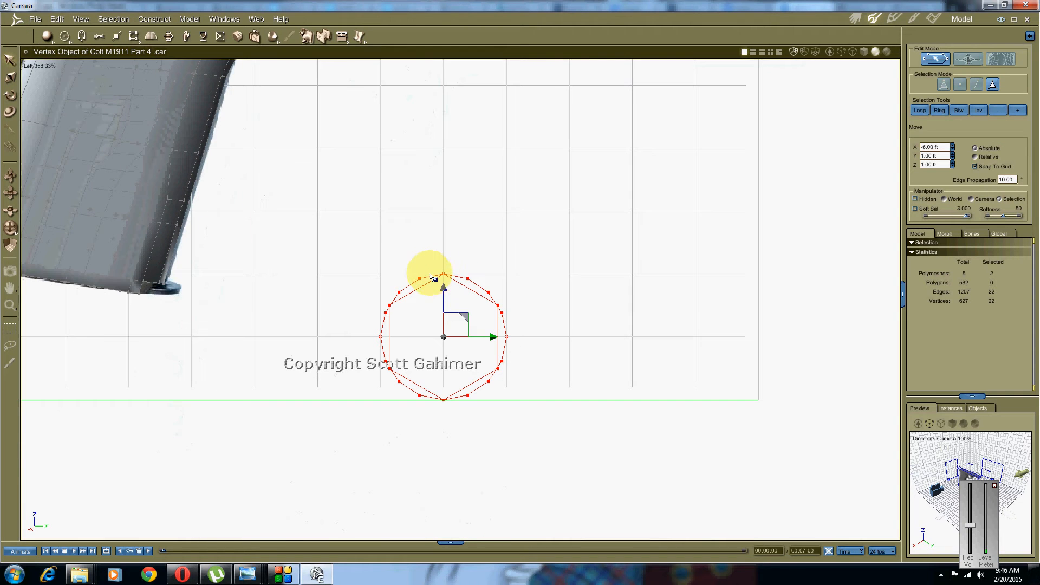
click(43, 66)
click(48, 122)
middle_drag(341, 216, 365, 204)
scroll(422, 178, up, 5)
scroll(359, 229, up, 3)
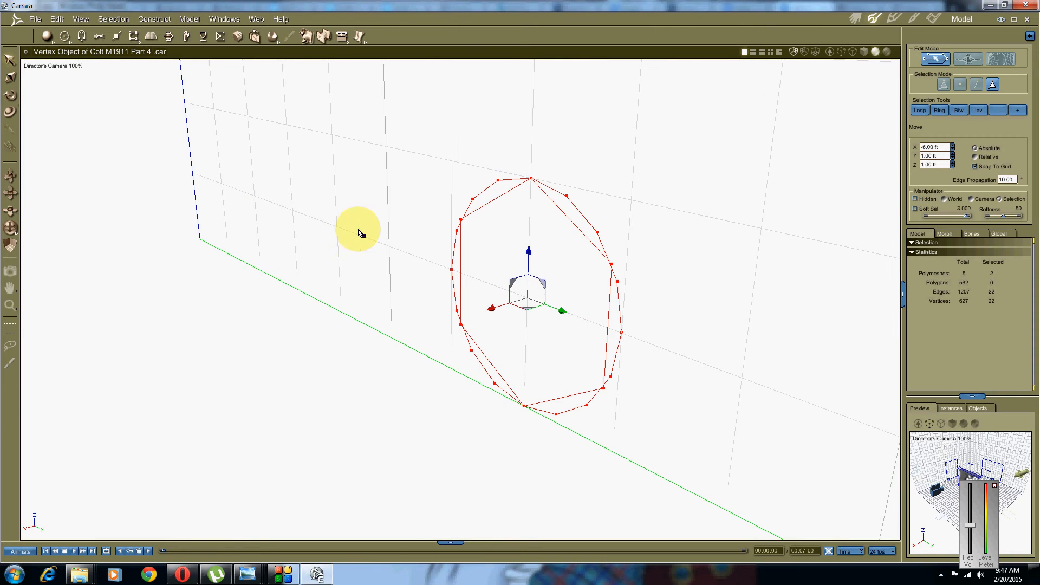
click(700, 170)
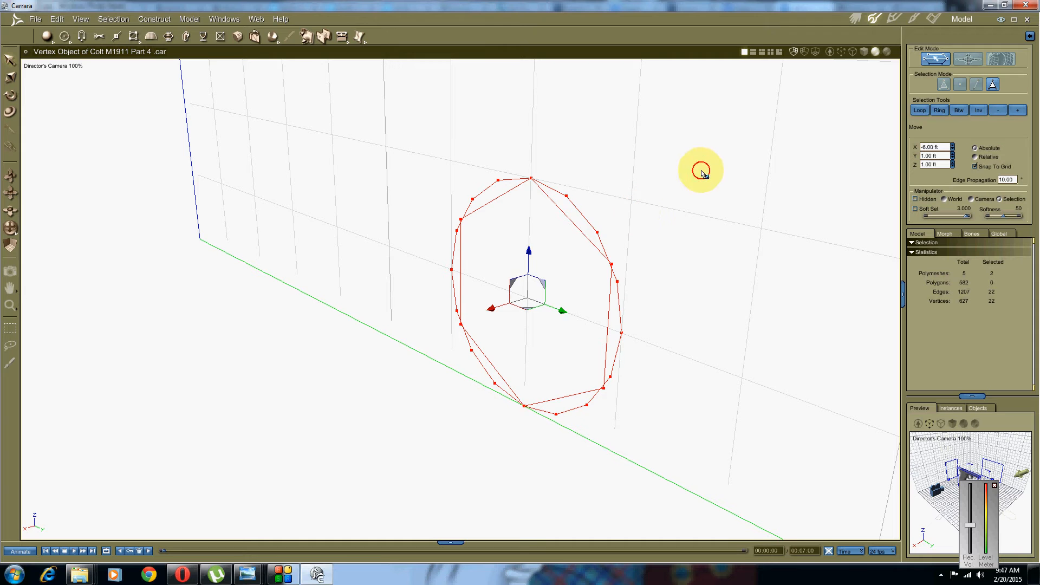
click(975, 85)
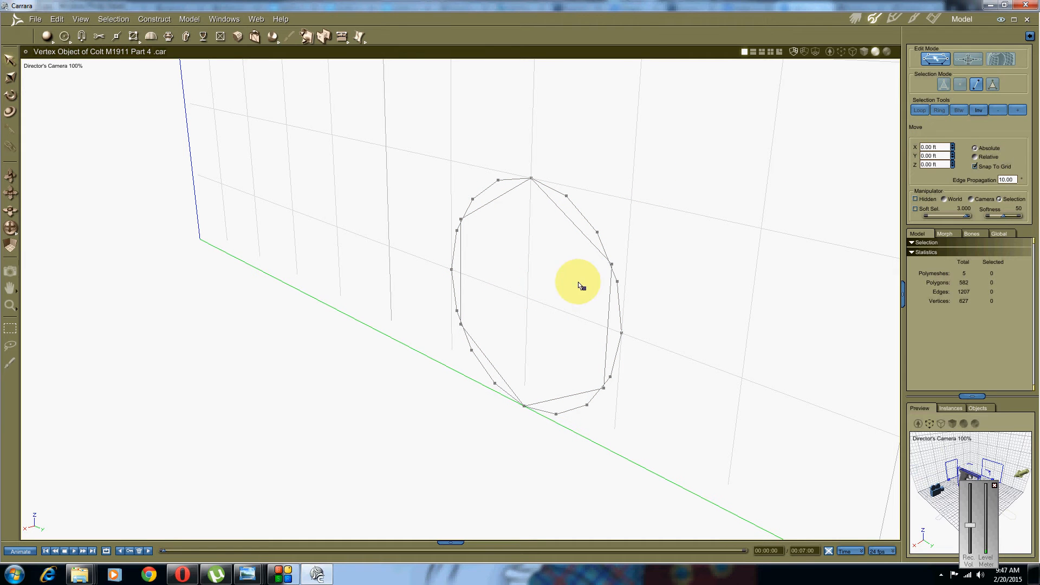
double_click(609, 311)
click(11, 79)
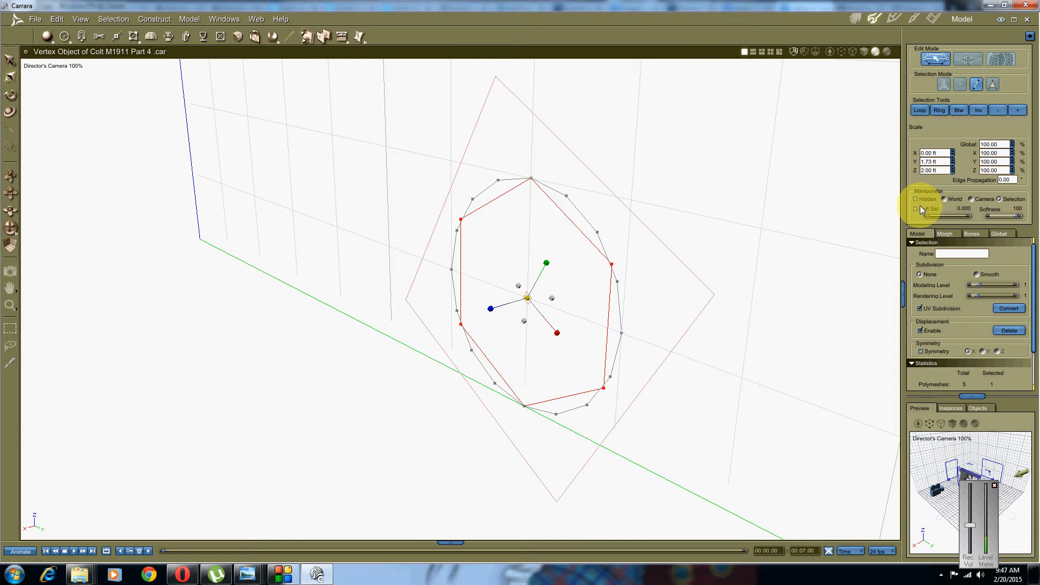
click(943, 199)
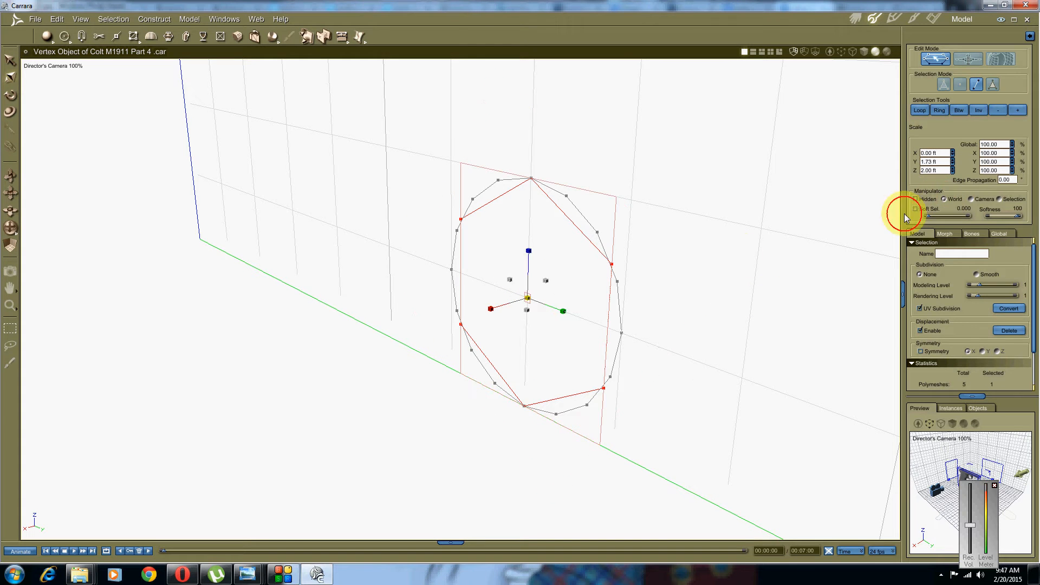
drag(545, 278, 526, 291)
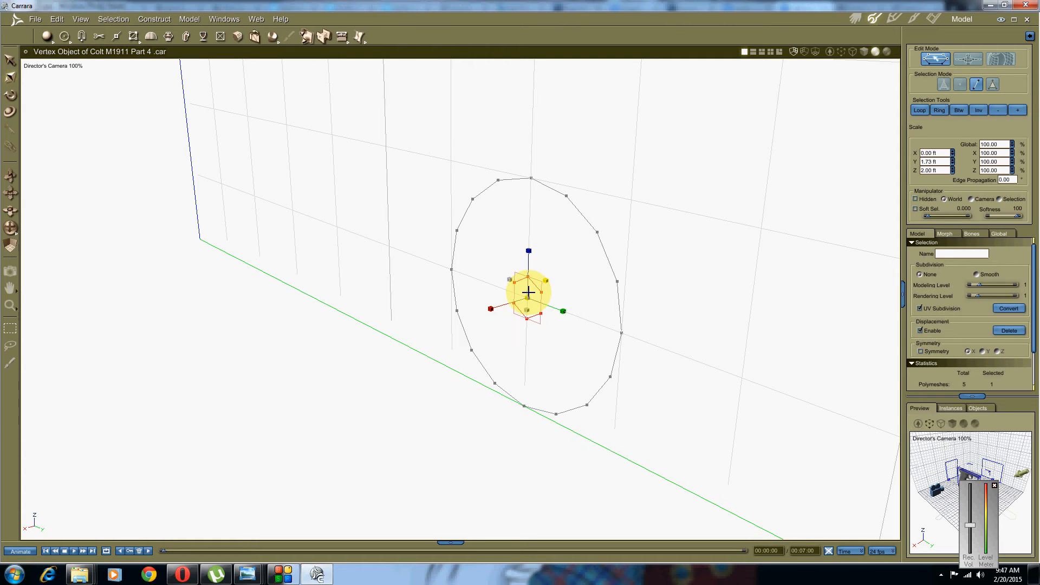
drag(530, 292, 530, 292)
Rotate the small hexagon 90 degrees about the world Y axis
middle_drag(494, 307, 532, 314)
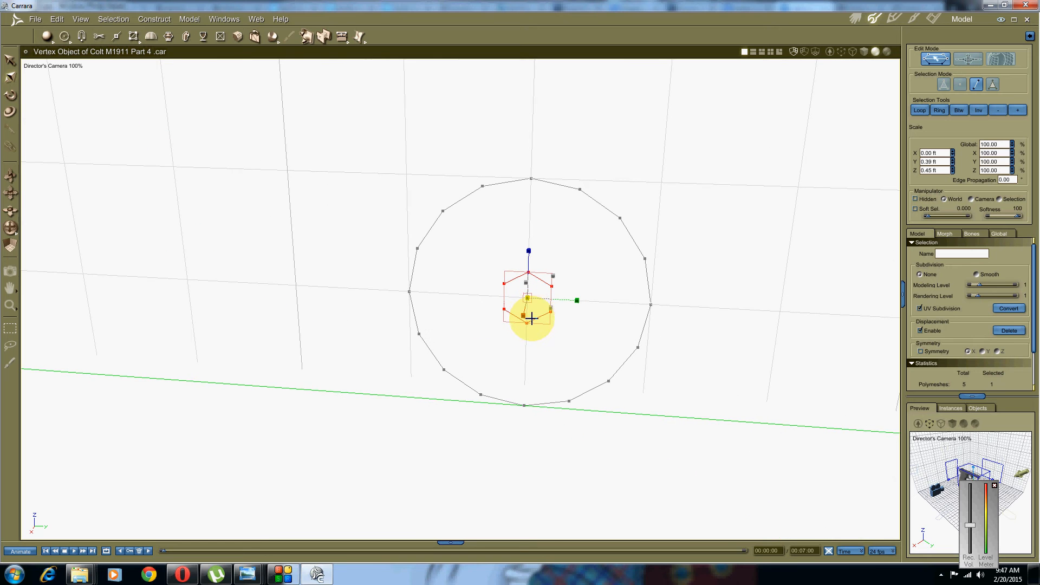
click(10, 95)
middle_drag(429, 197, 494, 232)
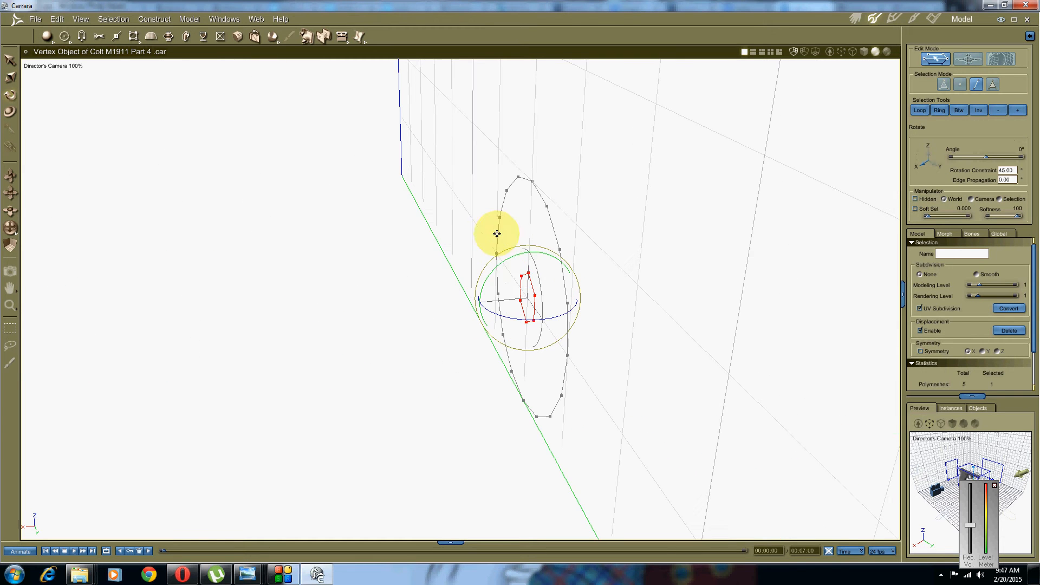
middle_drag(515, 269, 487, 268)
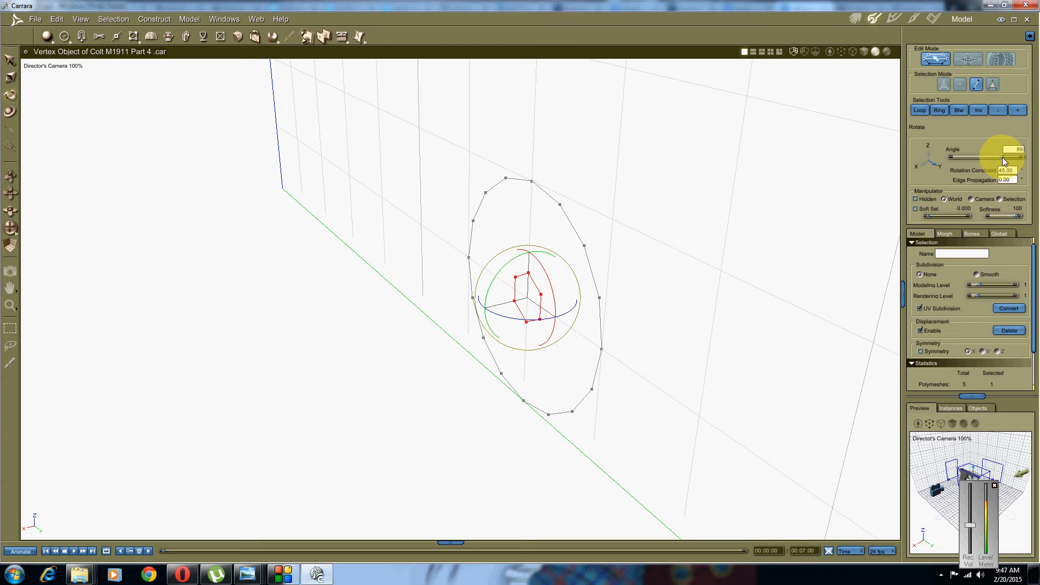
key(ctrl+z)
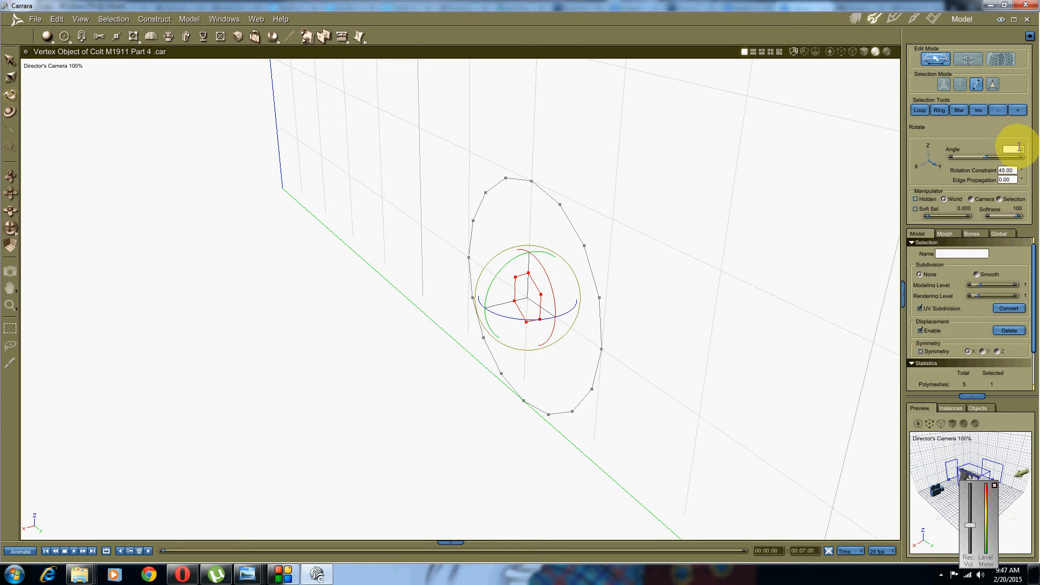
click(965, 201)
text(90)
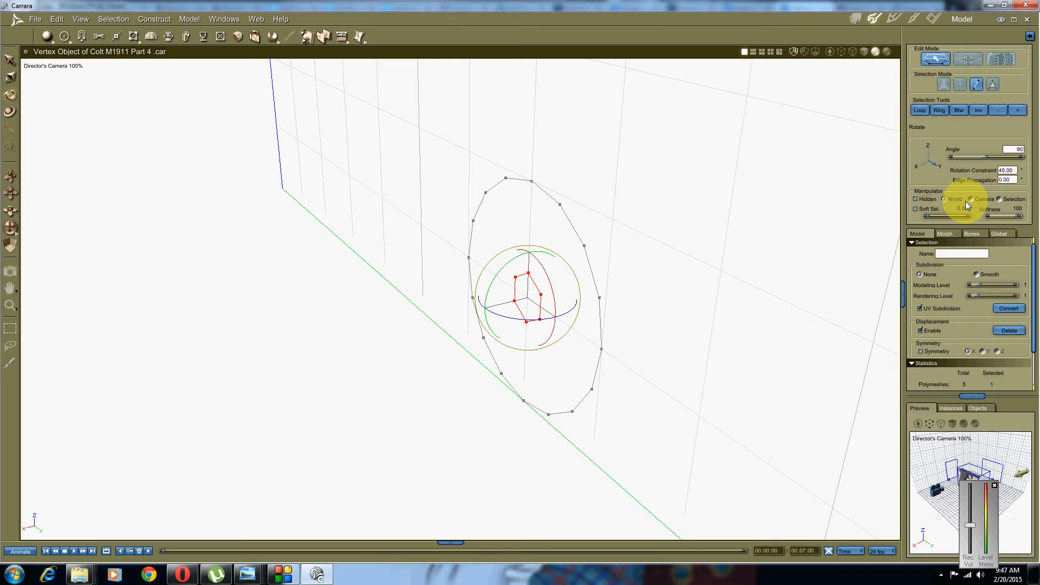
key(Return)
Move the hexagon along the Y axis to 2.00 ft, onto the rim of the 16-point circle
middle_drag(567, 349, 596, 358)
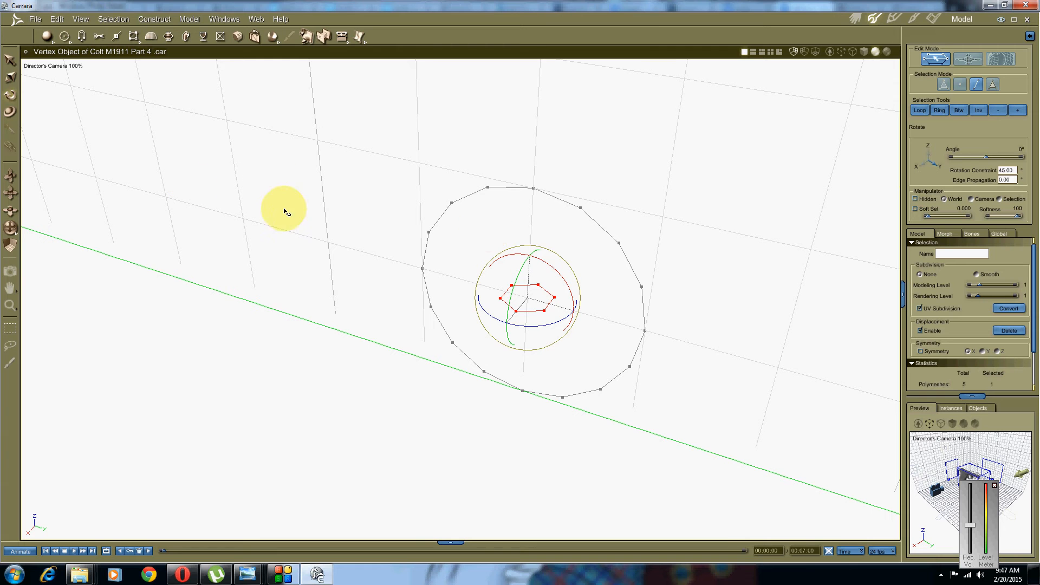
right_click(526, 244)
click(524, 247)
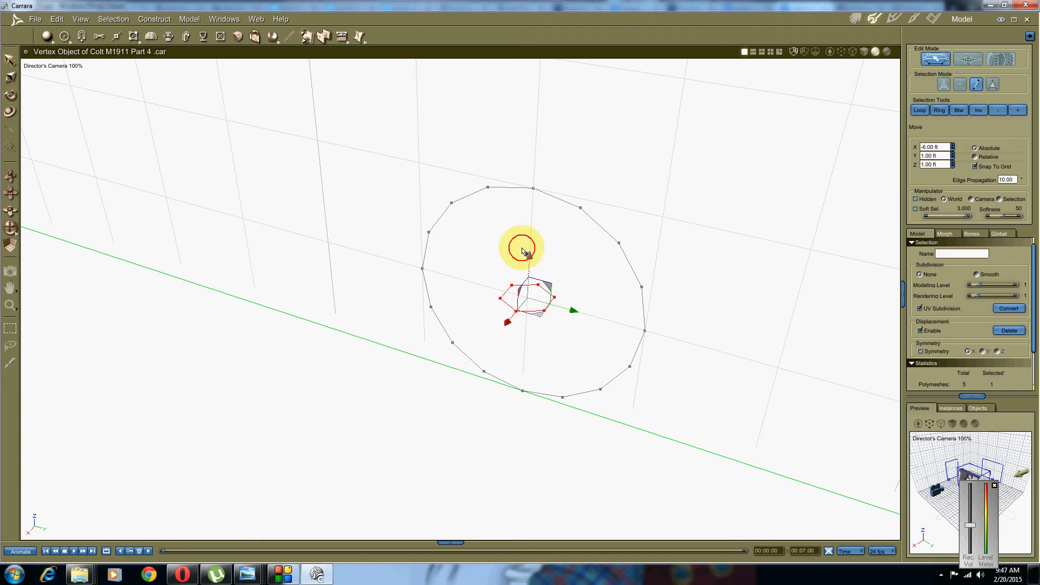
drag(567, 308, 629, 319)
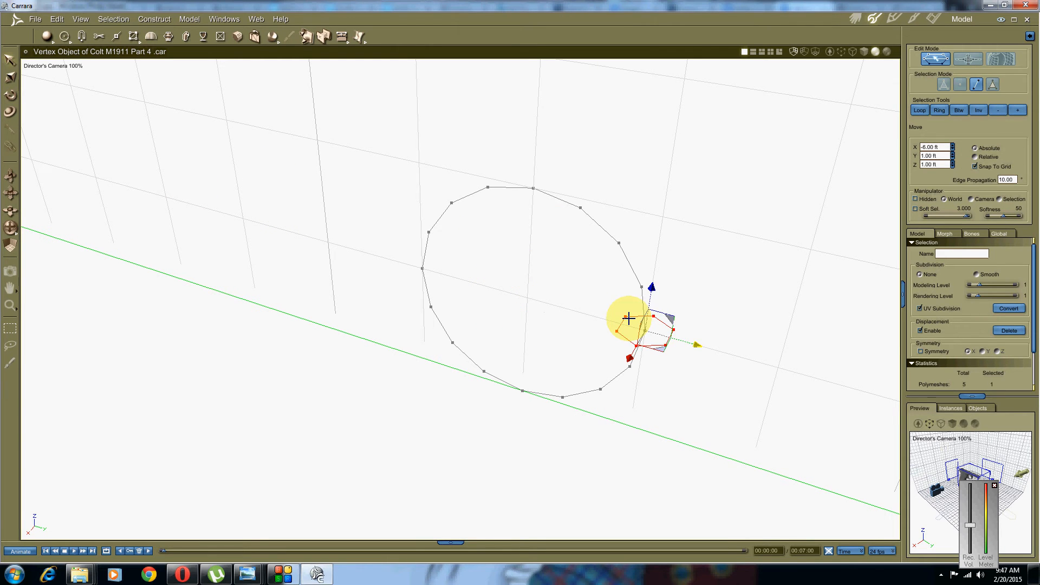
mouse_move(554, 347)
middle_down()
mouse_move(474, 326)
mouse_move(569, 347)
middle_up()
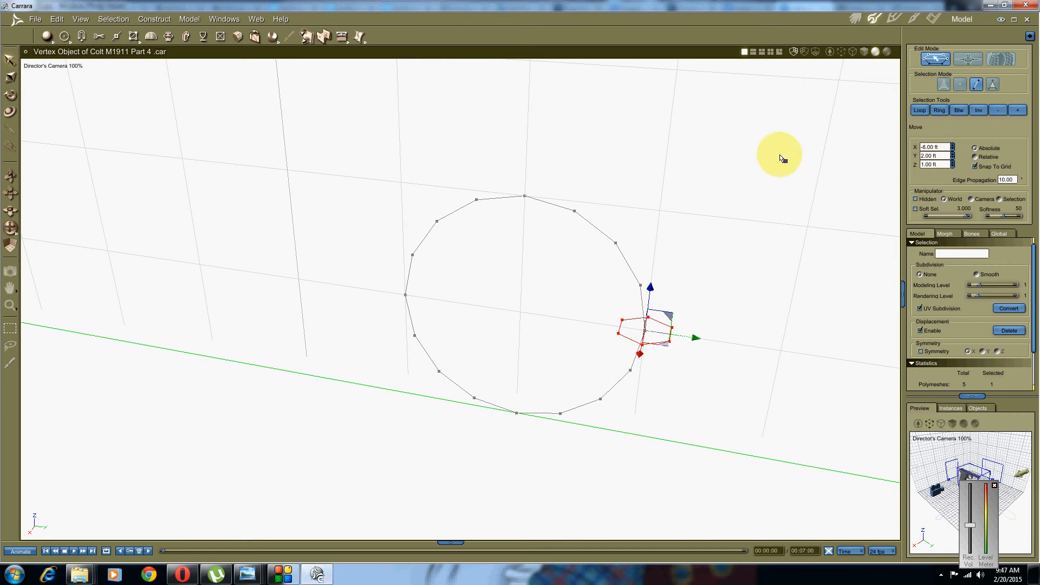
middle_drag(608, 250, 569, 234)
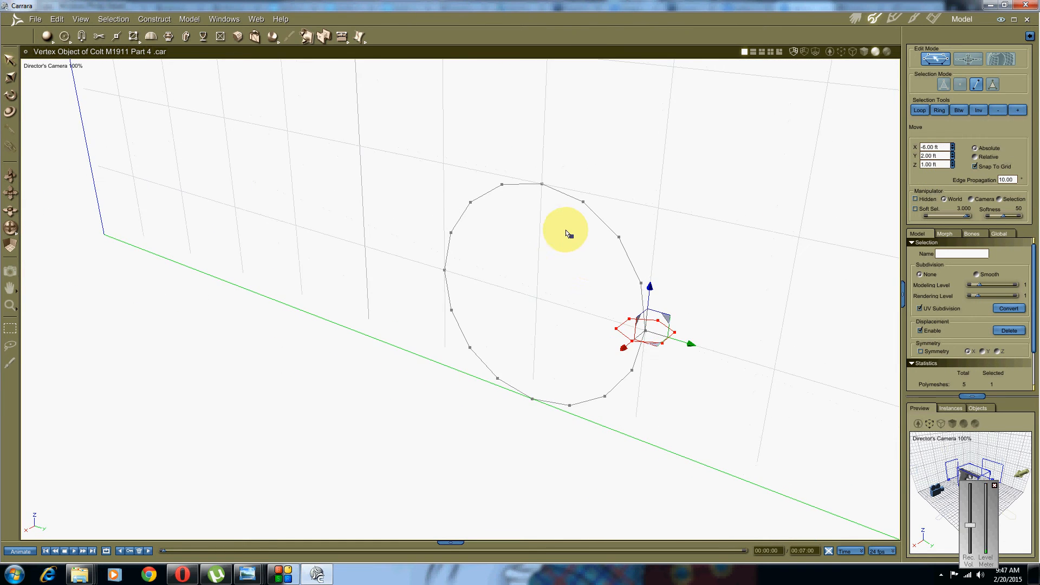
right_click(553, 258)
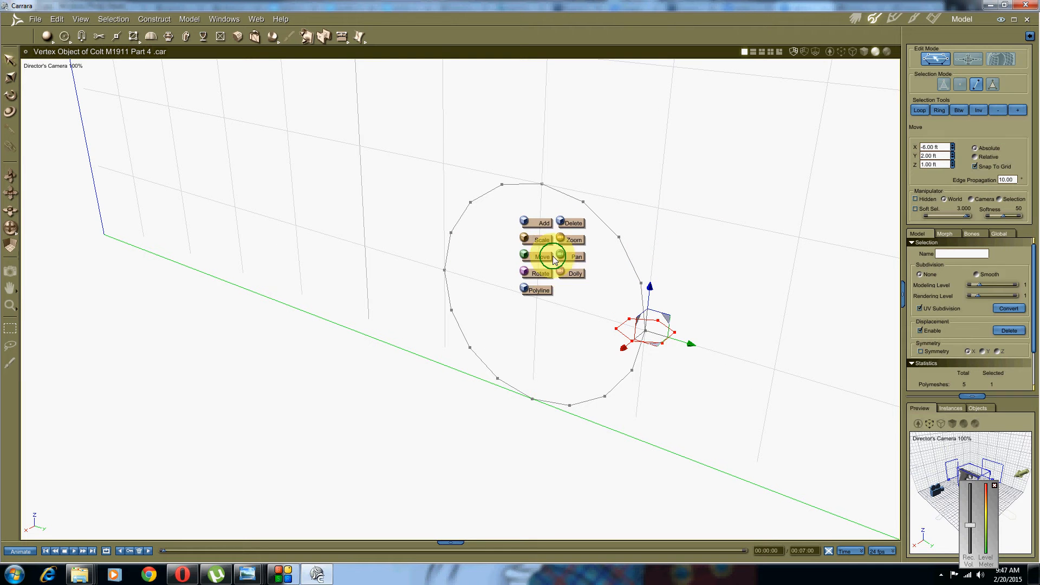
click(540, 274)
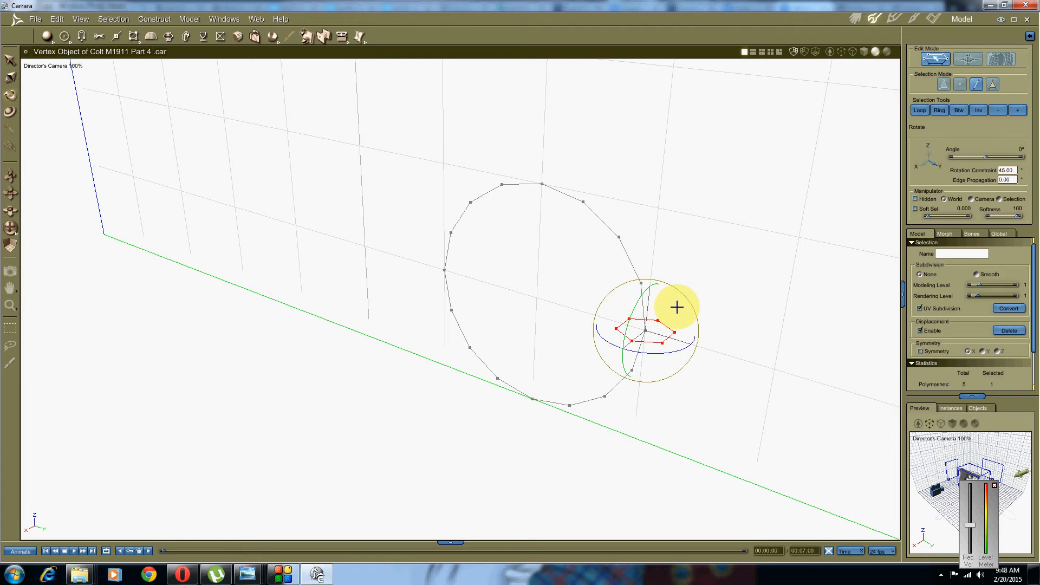
mouse_move(677, 307)
mouse_down()
mouse_move(691, 355)
mouse_move(688, 388)
mouse_move(688, 330)
mouse_move(673, 307)
mouse_up()
click(433, 436)
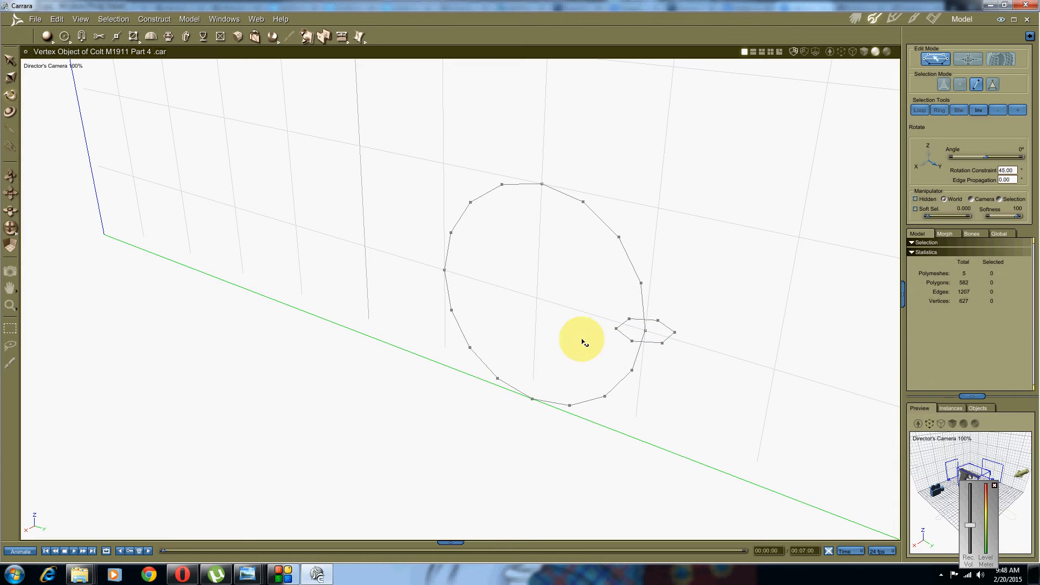
Select the hexagon's edges and sweep it along the 16-point circle with Path Extrusion
double_click(654, 345)
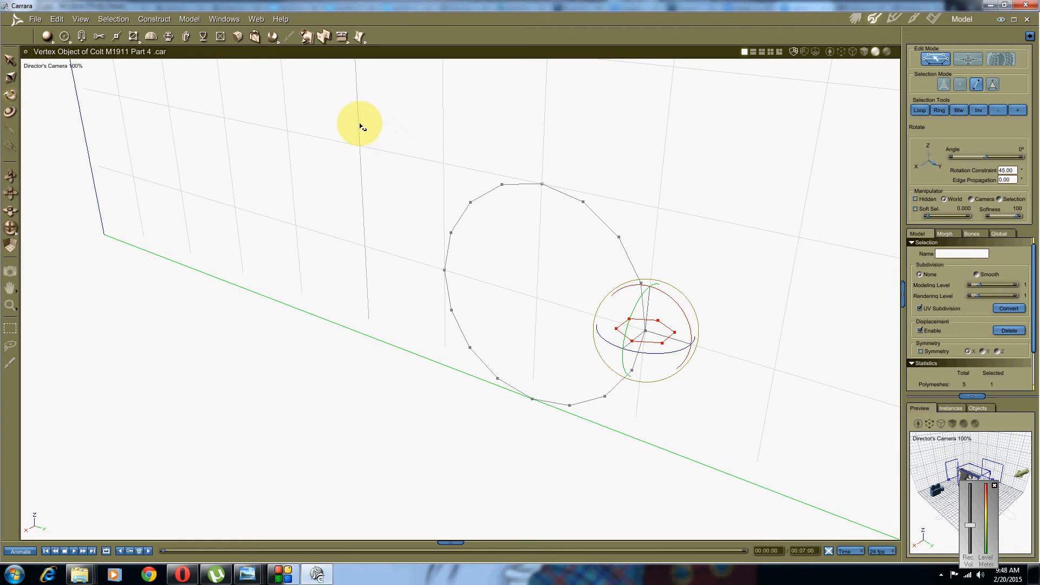
click(186, 37)
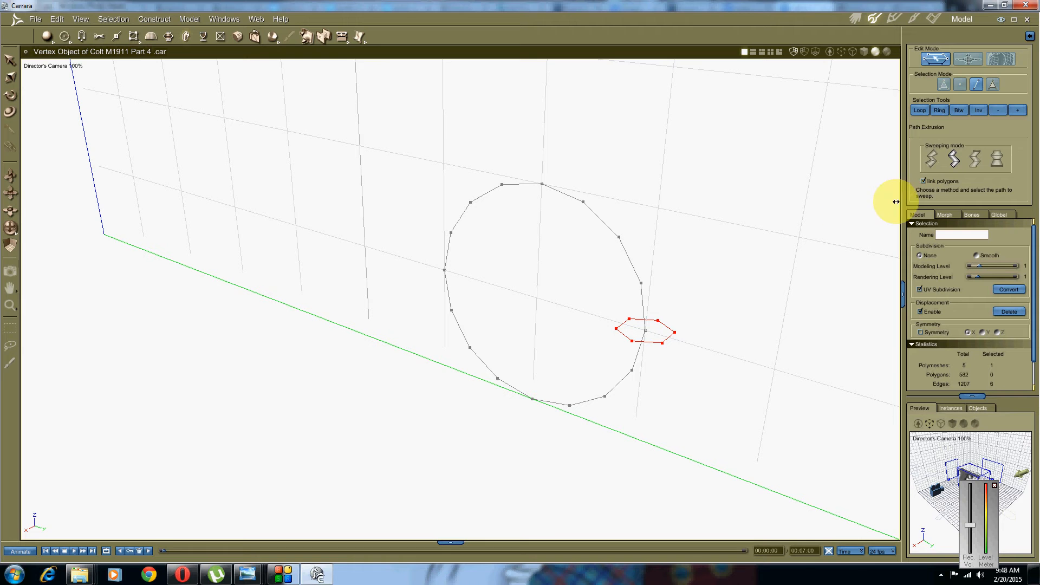
click(645, 330)
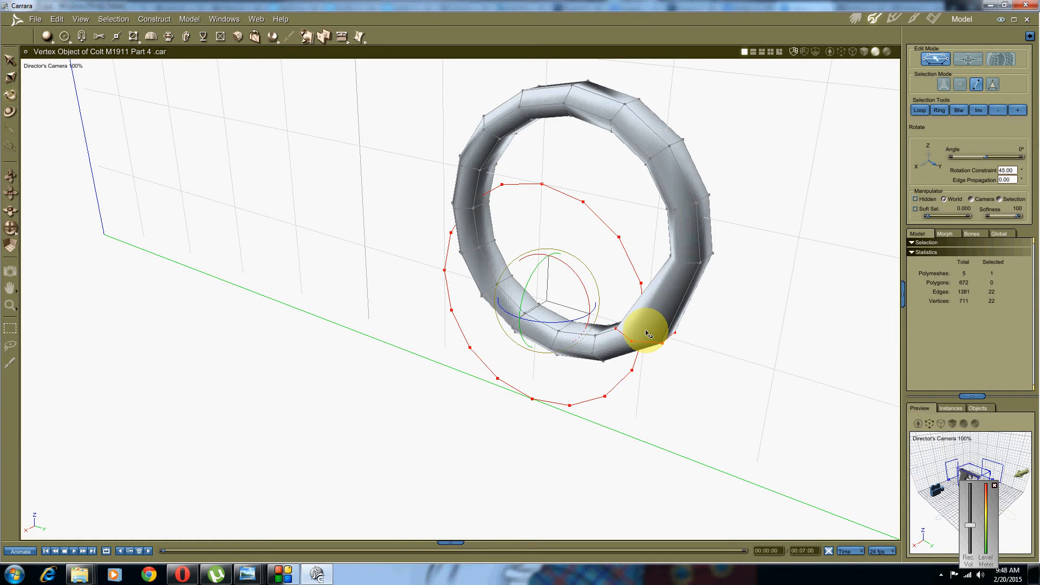
Undo the hexagon's sweep and retry Path Extrusion along the circle in vertex selection mode
key(ctrl+z)
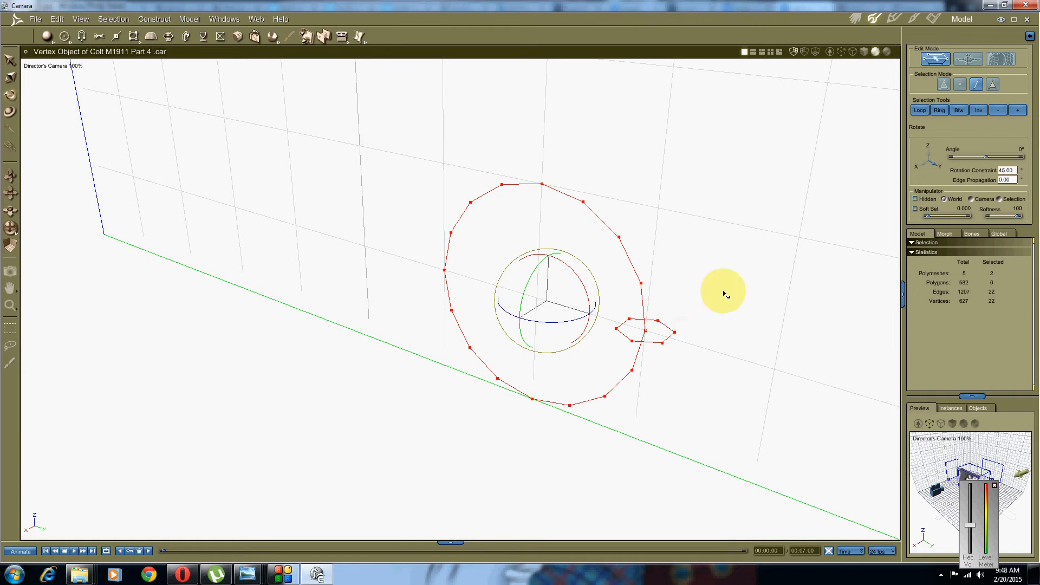
click(958, 87)
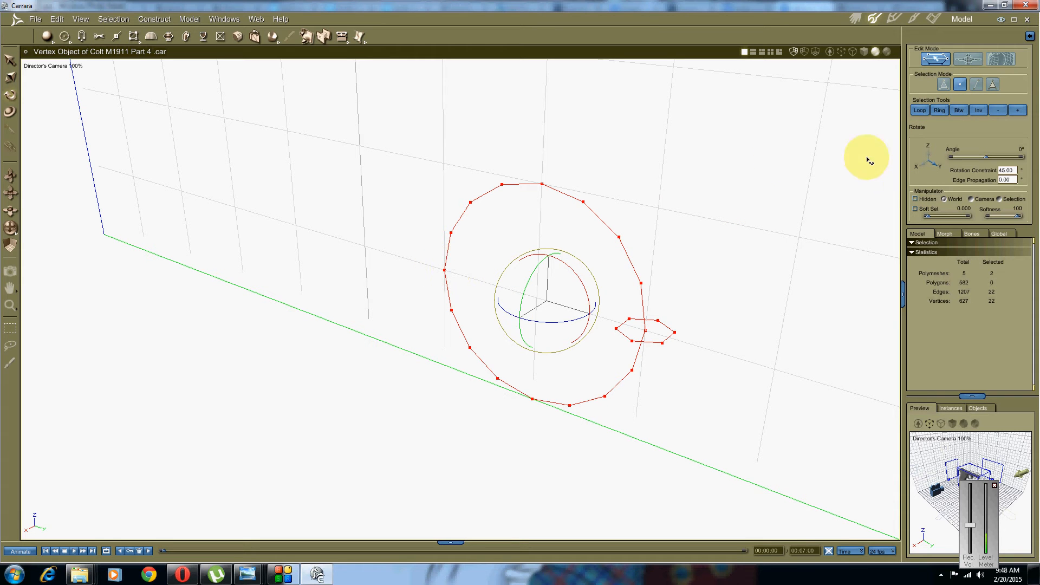
click(187, 37)
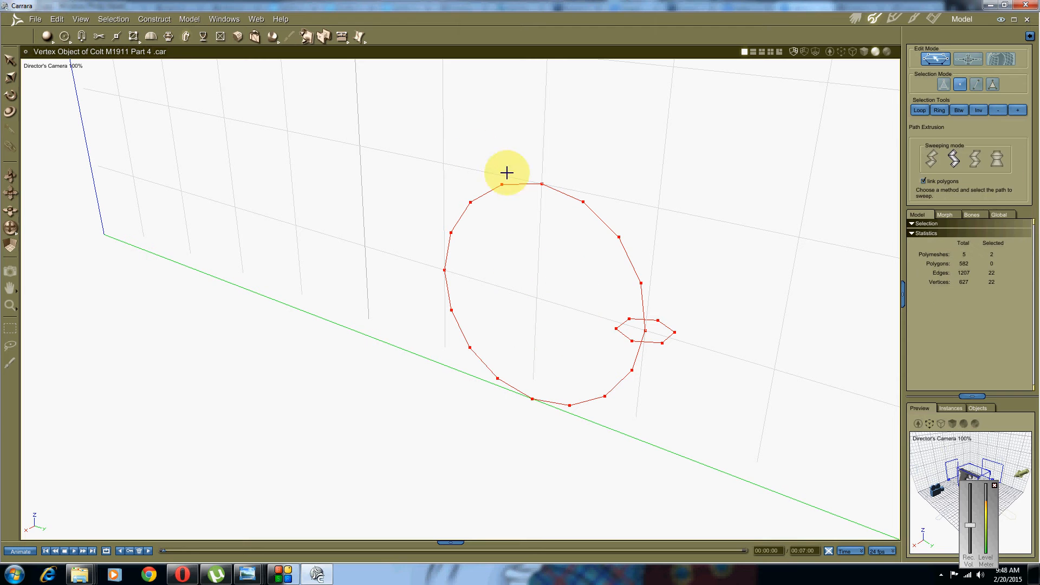
click(444, 268)
key(ctrl+z)
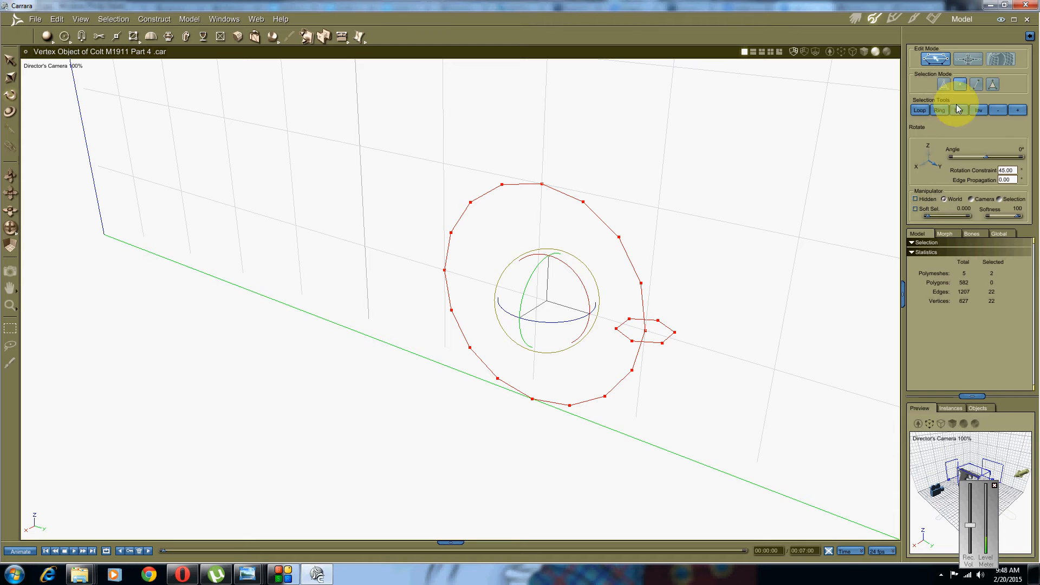
Sweep the hexagon along the 16-point circle with Path Extrusion, using the first sweeping mode and link polygons off
click(187, 38)
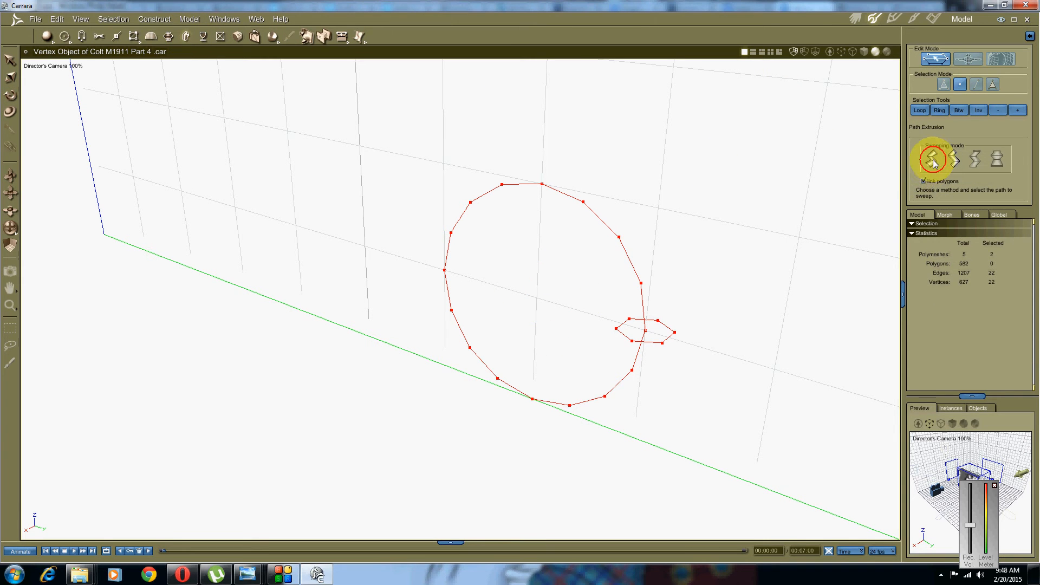
click(933, 162)
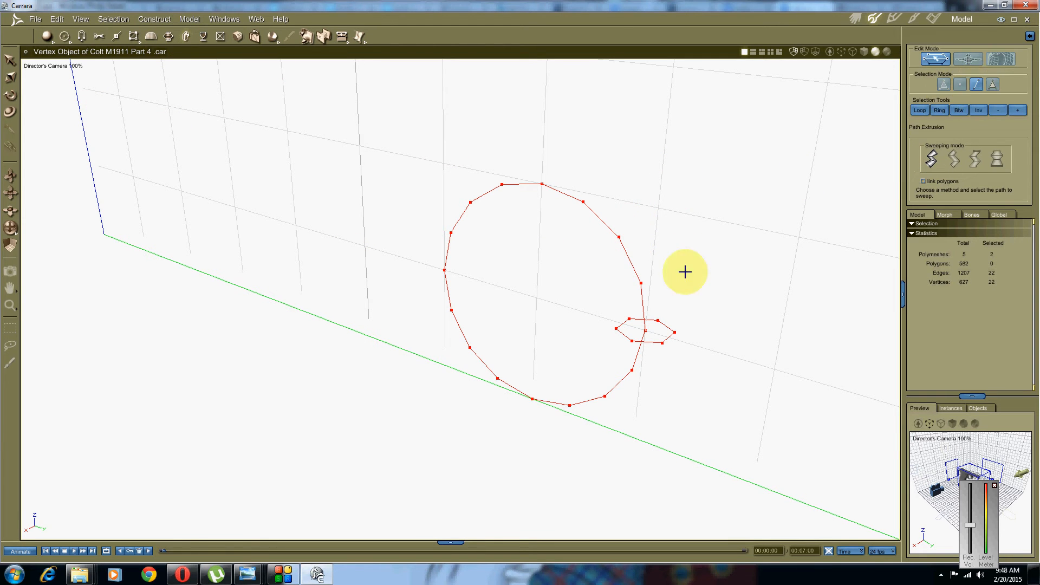
click(644, 309)
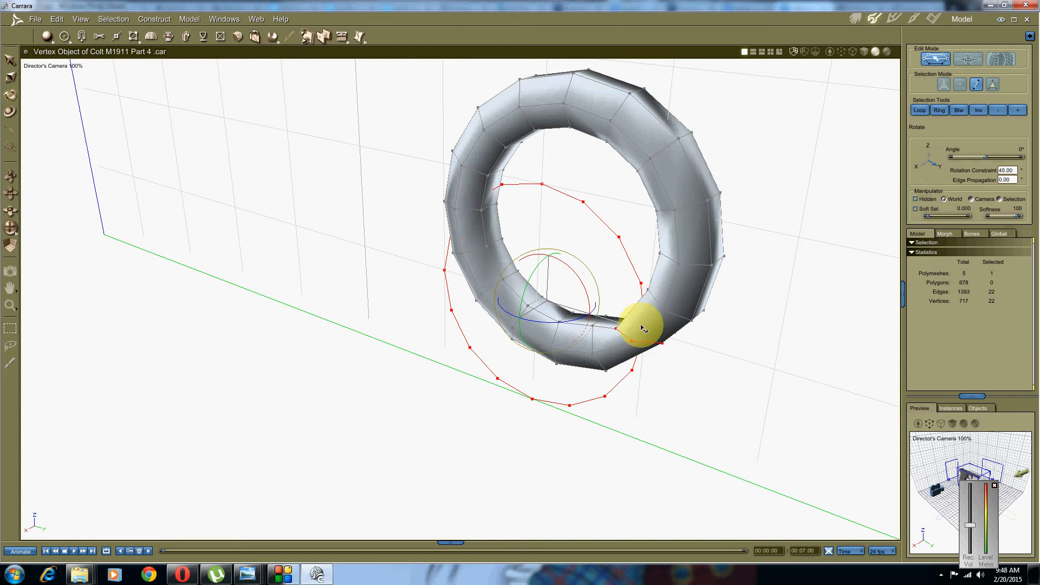
middle_drag(622, 348, 648, 333)
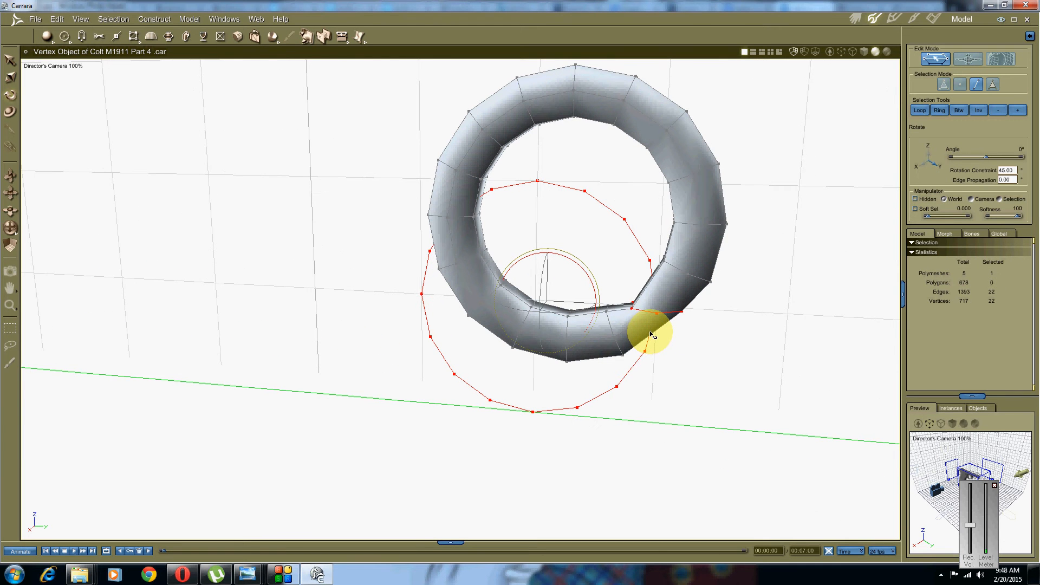
key(ctrl+z)
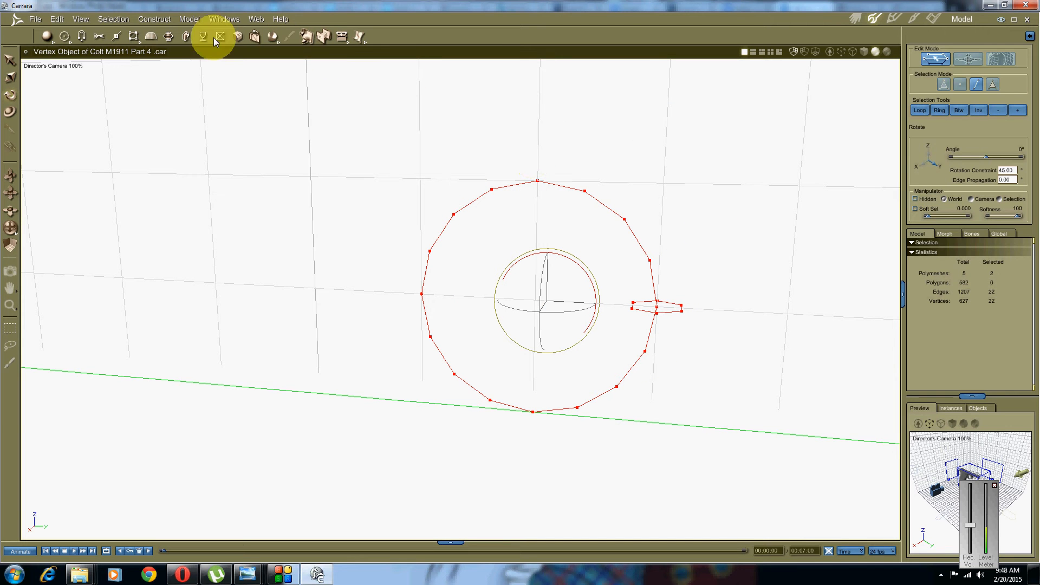
click(185, 36)
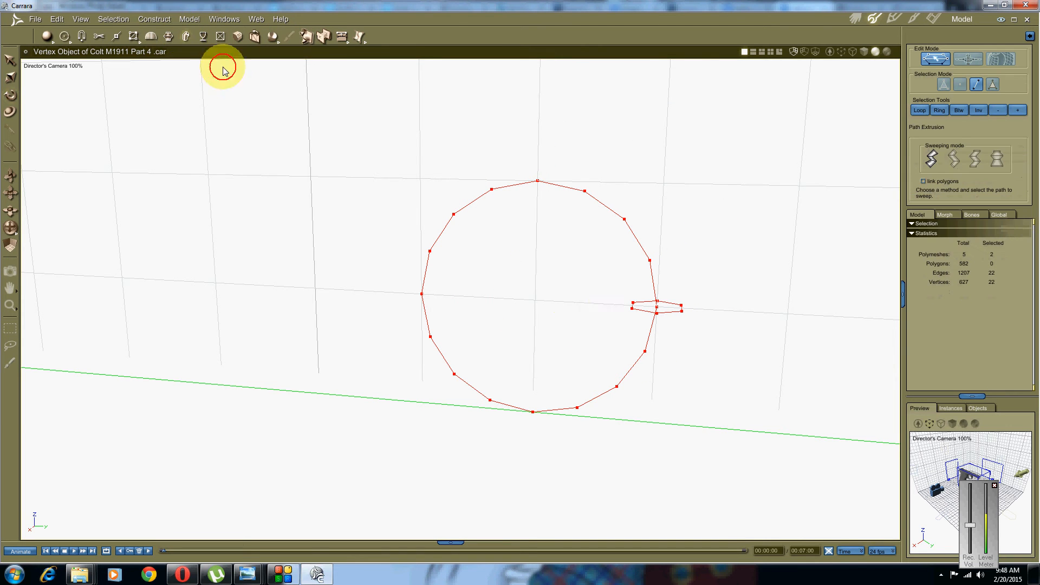
click(557, 413)
key(ctrl+z)
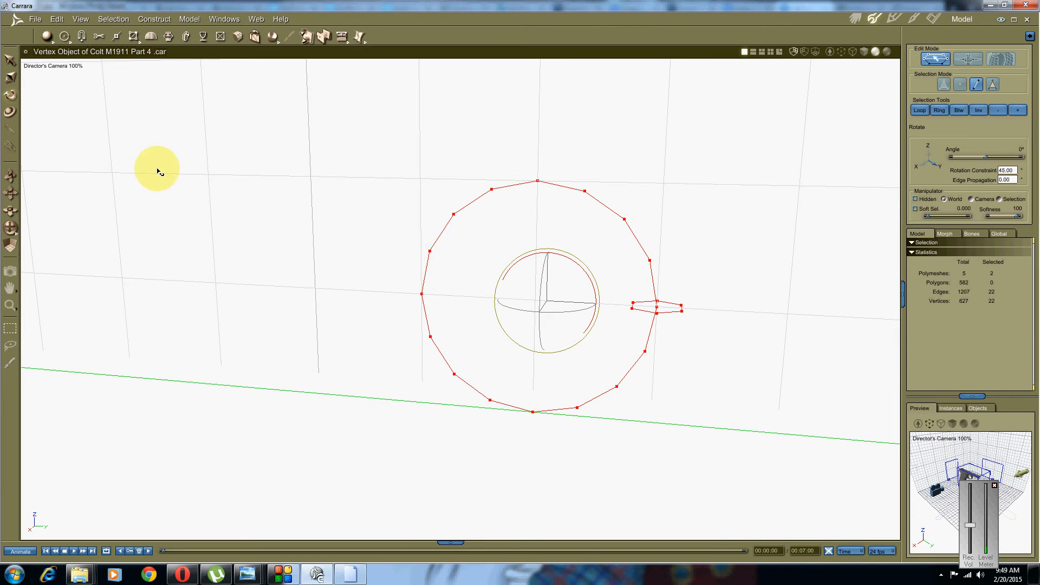
click(186, 37)
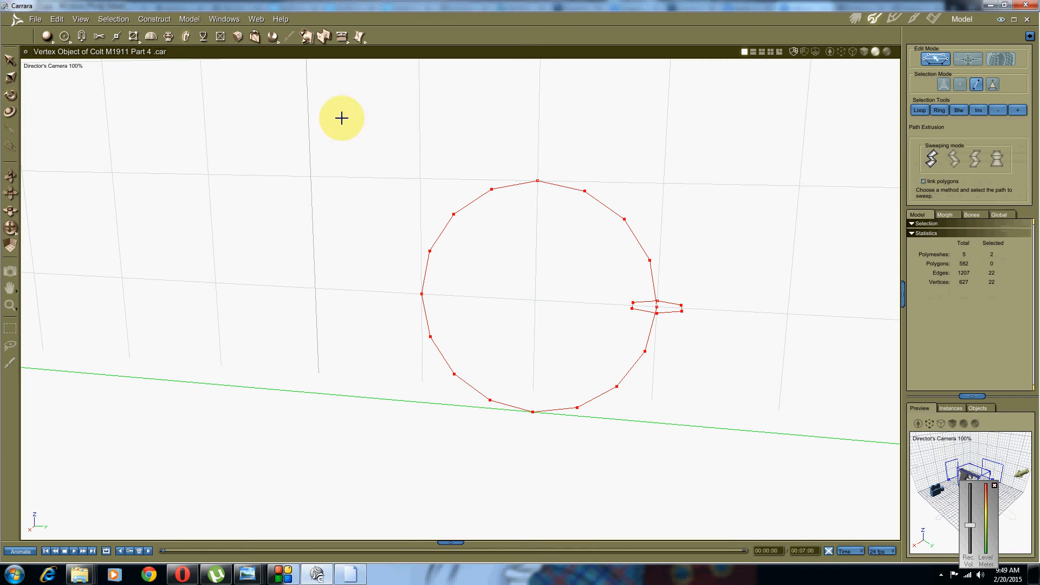
click(656, 307)
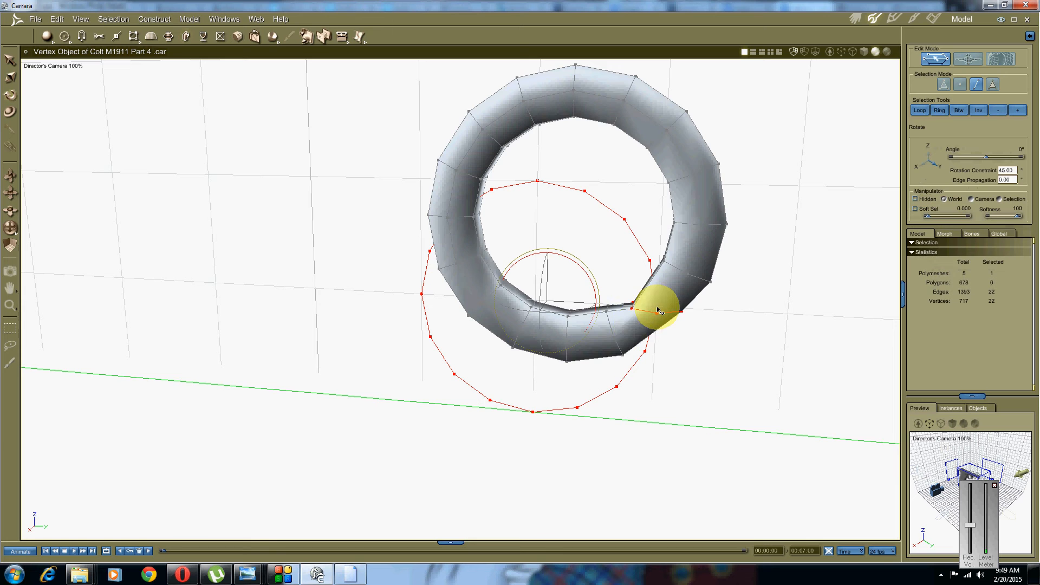
middle_drag(636, 325, 634, 315)
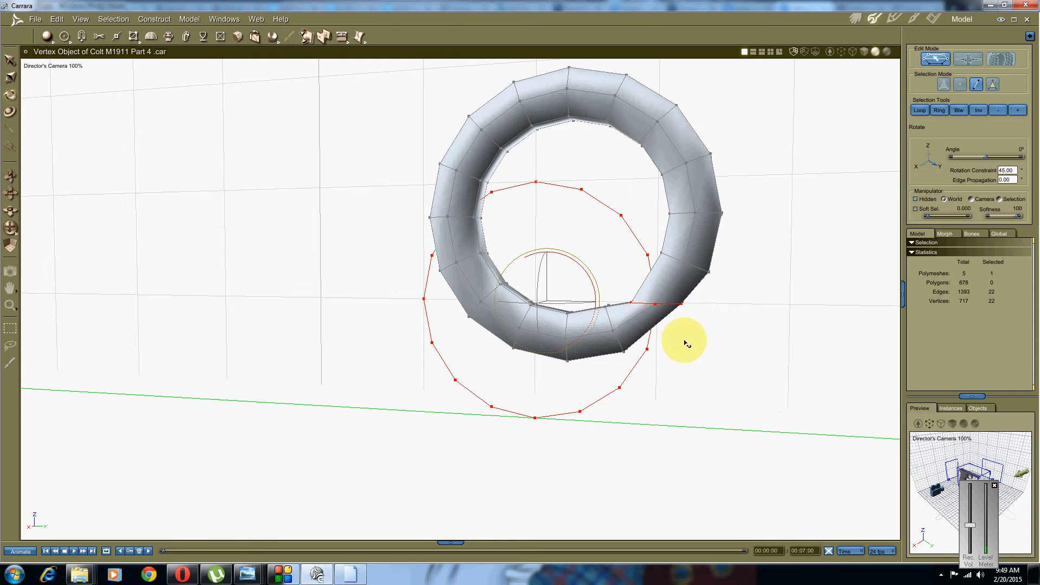
Select the hexagonal edge loop at the ring's misaligned joint and rotate it about the world X axis to follow the ring's curve
click(14, 95)
click(9, 56)
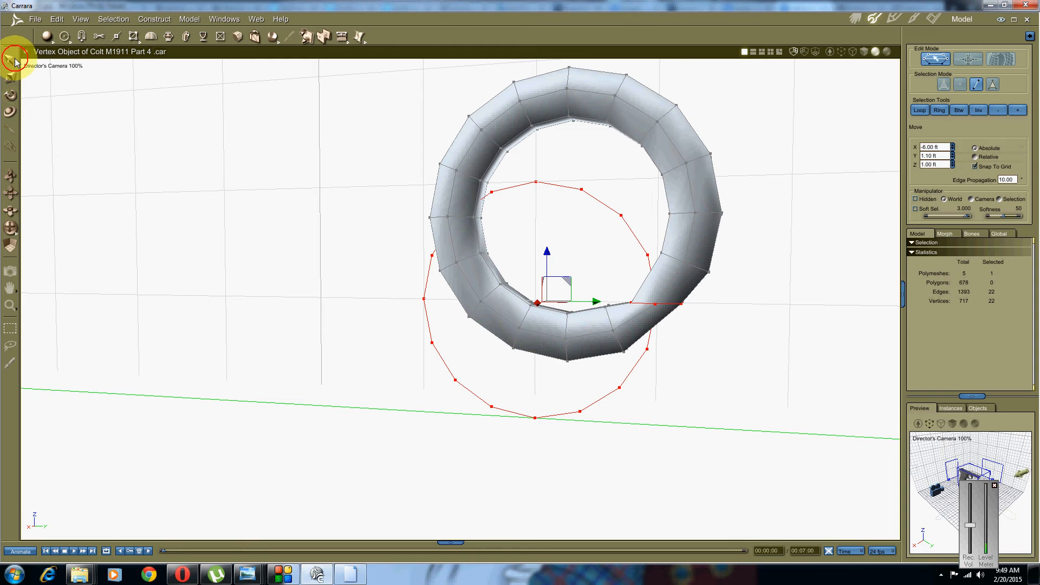
click(8, 97)
mouse_move(563, 266)
middle_down()
mouse_move(556, 278)
mouse_move(569, 279)
middle_up()
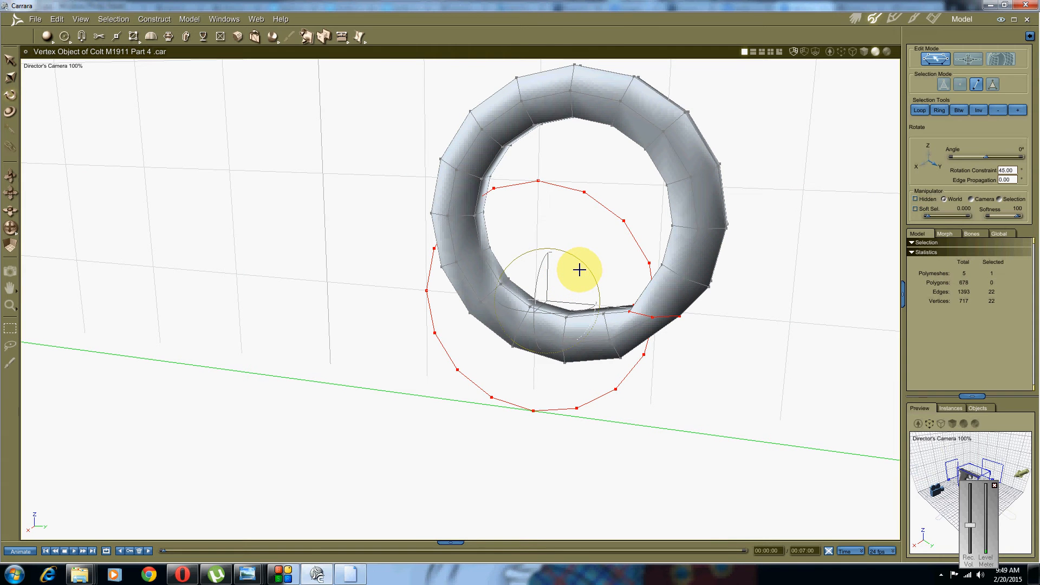
drag(579, 269, 585, 275)
click(676, 338)
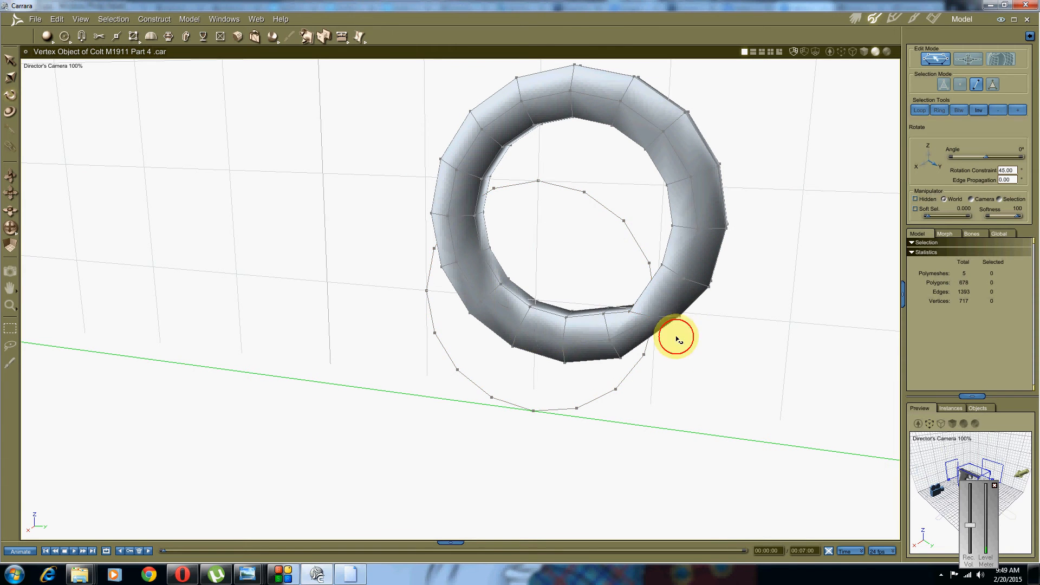
click(671, 320)
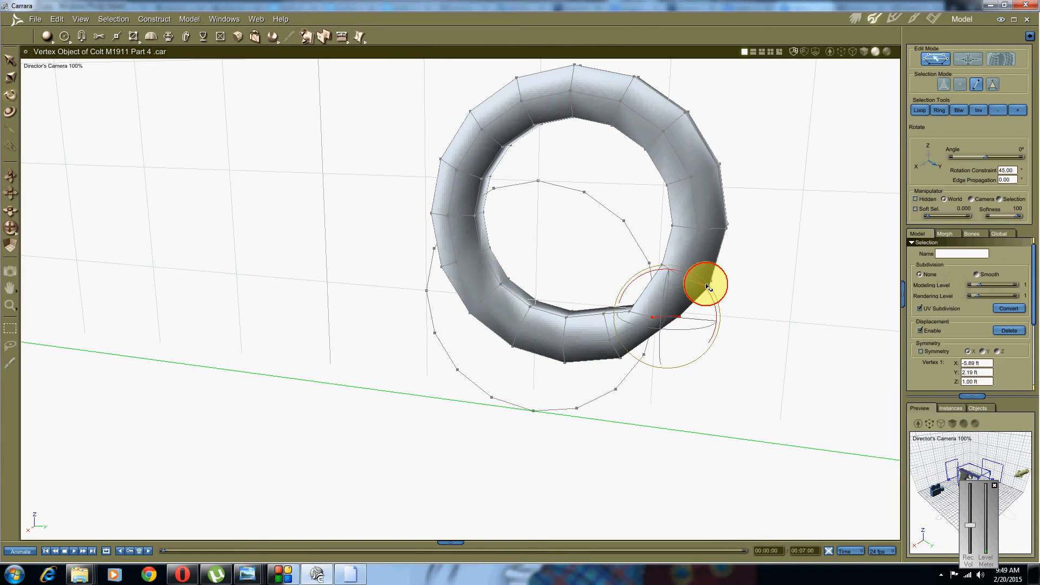
click(920, 111)
middle_drag(647, 280, 646, 274)
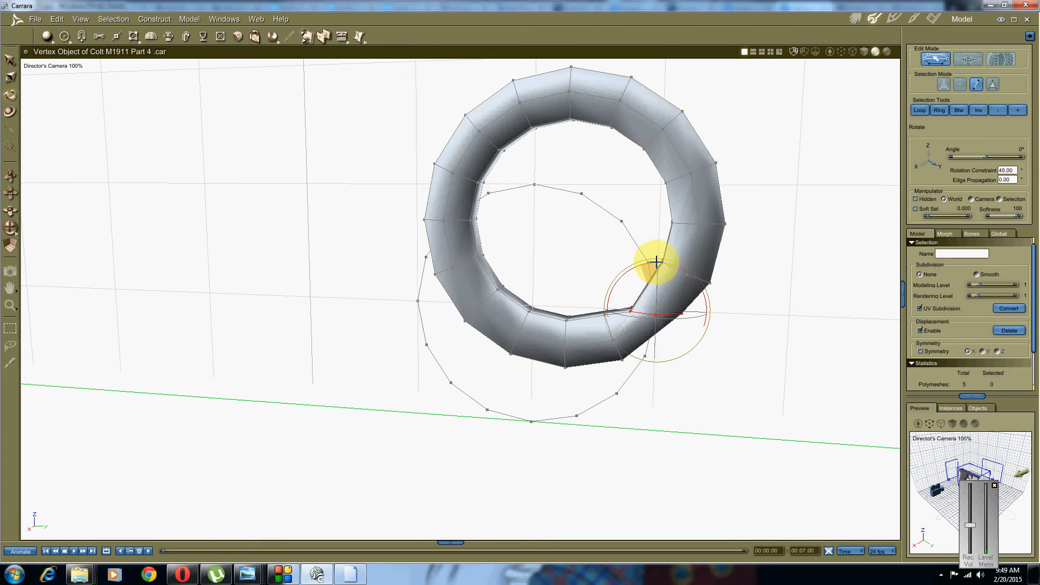
drag(676, 262, 689, 266)
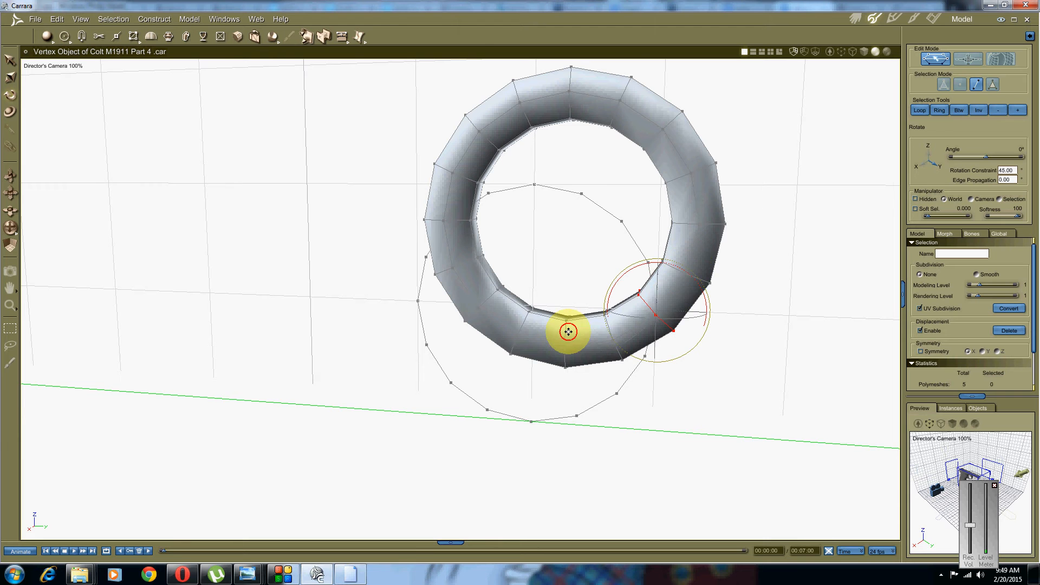
middle_drag(567, 332, 543, 263)
scroll(542, 263, down, 5)
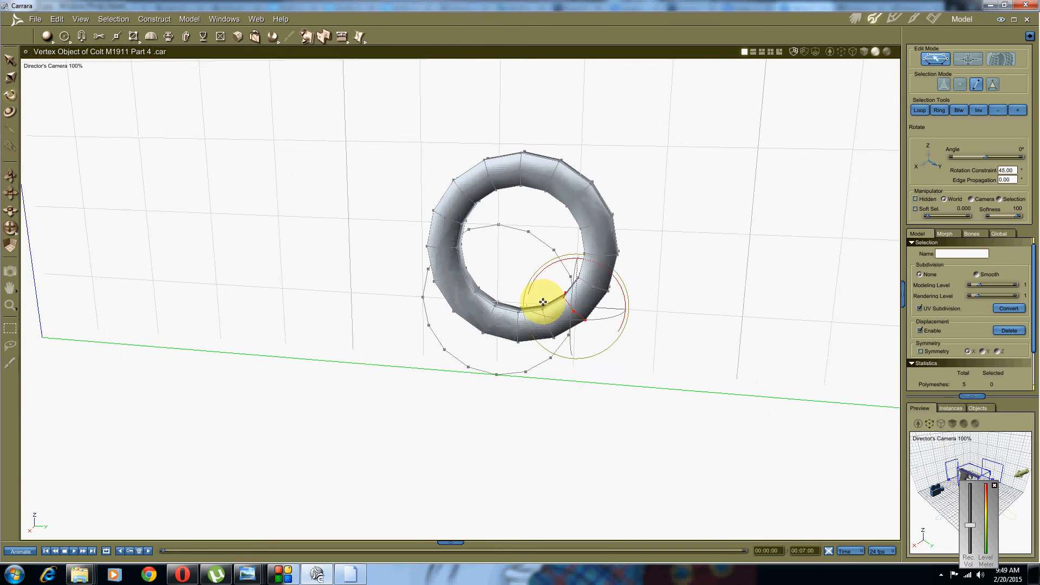
click(598, 384)
Select the complete swept ring as a polymesh with the Move tool
click(13, 61)
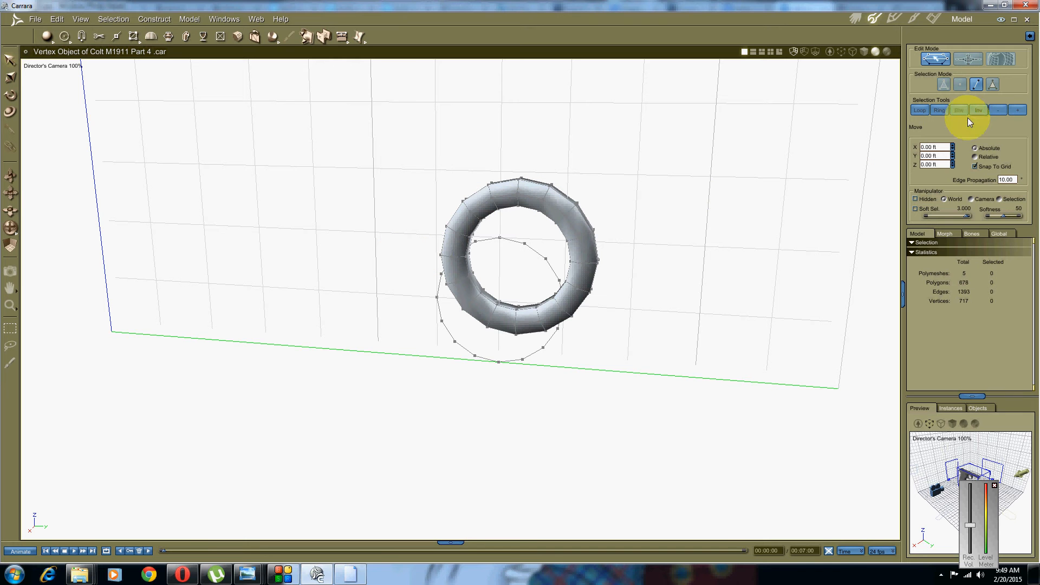
click(989, 88)
double_click(585, 221)
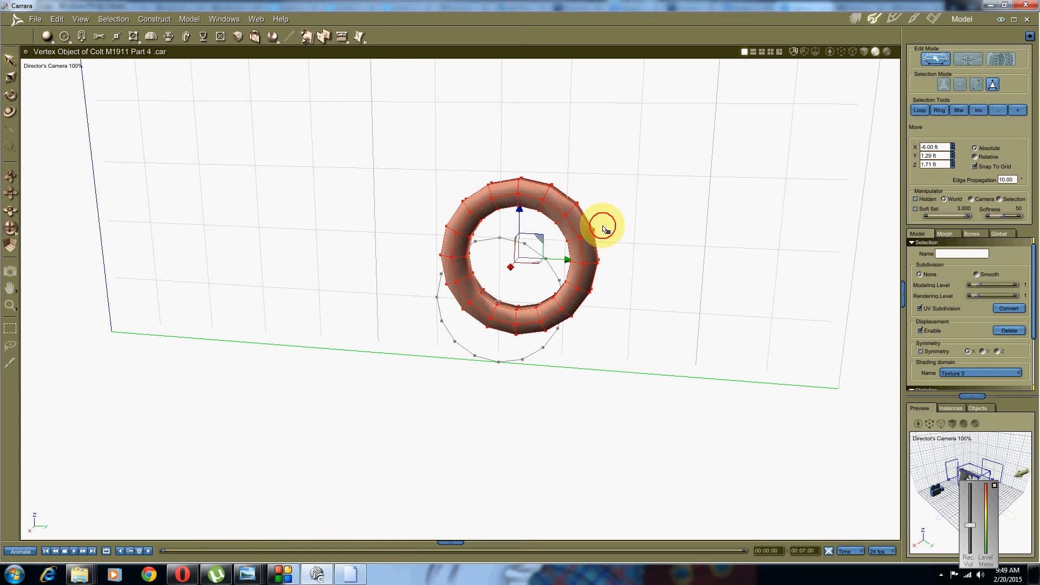
Try to move the ring along the X axis to -1.00 ft, beneath the grip
middle_drag(704, 222, 632, 291)
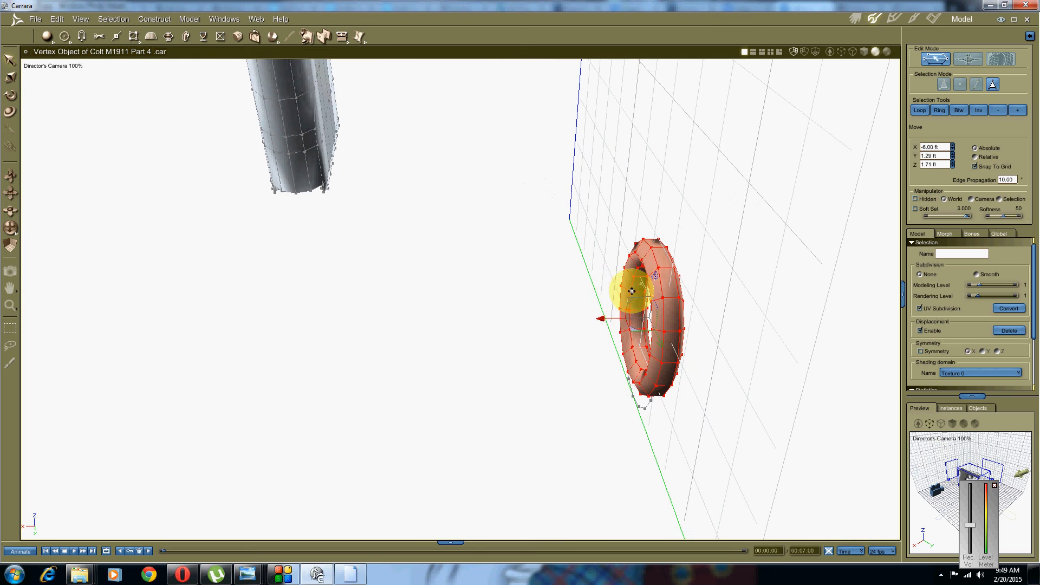
drag(608, 315, 263, 318)
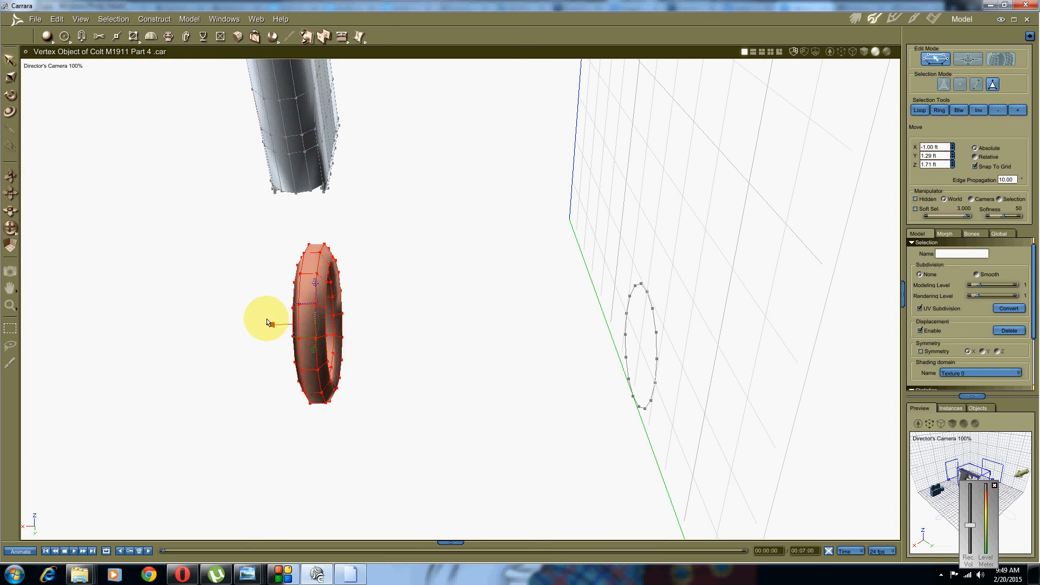
middle_drag(262, 318, 559, 271)
drag(560, 271, 611, 271)
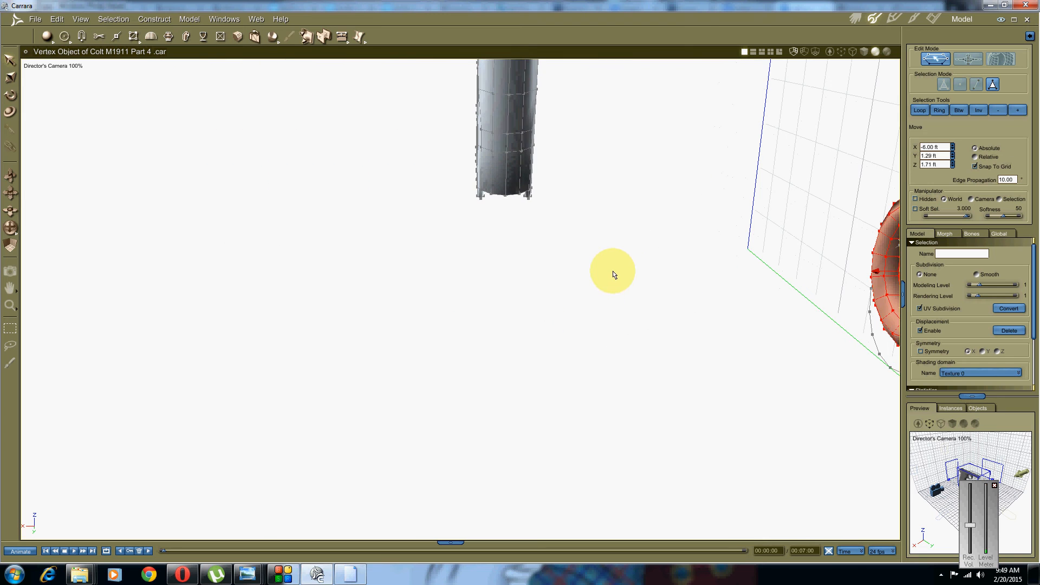
Show the additional grid planes and move the ring under the grip to X 0.00 ft and Y -5.71 ft
middle_drag(736, 257, 623, 271)
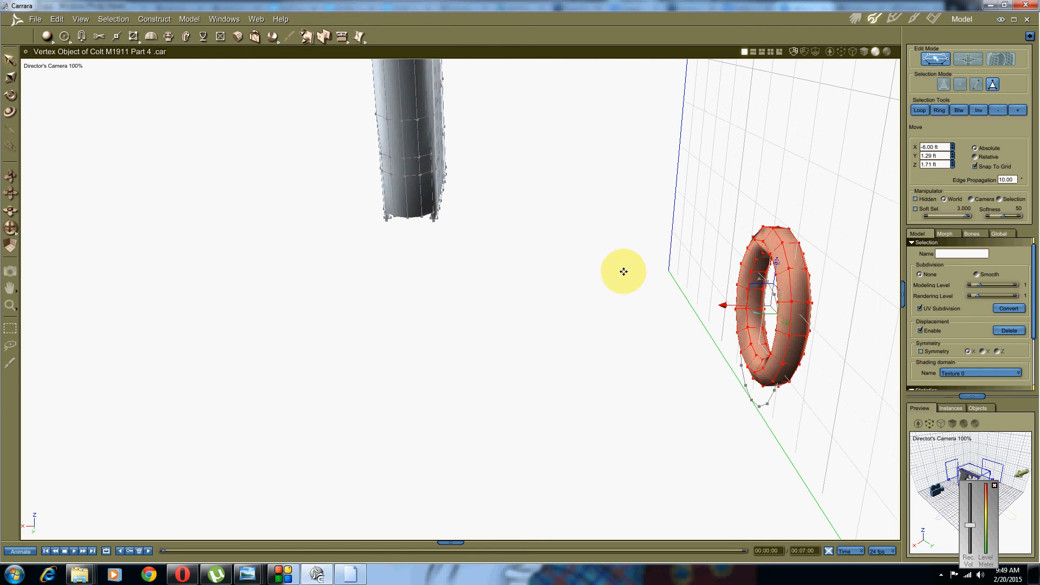
click(41, 66)
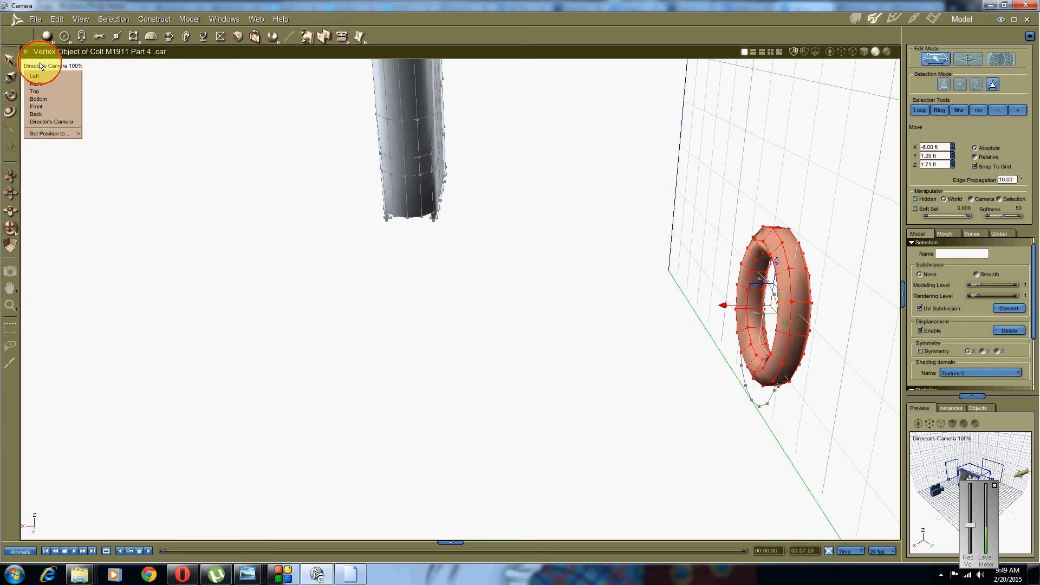
click(806, 51)
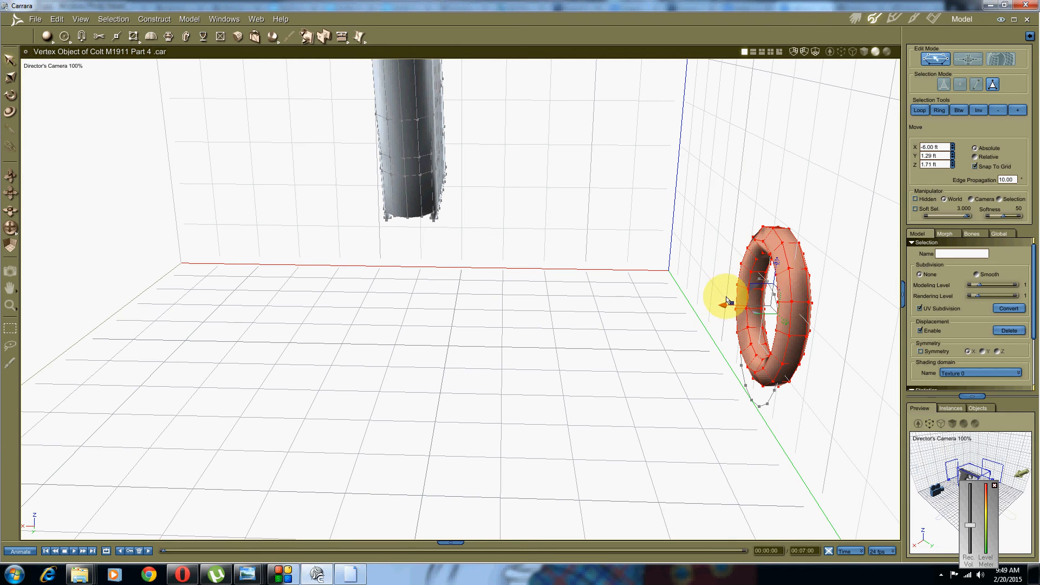
drag(723, 304, 322, 304)
middle_drag(458, 298, 563, 290)
drag(533, 278, 126, 262)
middle_drag(190, 264, 403, 247)
In the Left view, turn off Snap To Grid and center the ring on the reference loop at Y -6.45 ft, Z 1.89 ft
click(51, 68)
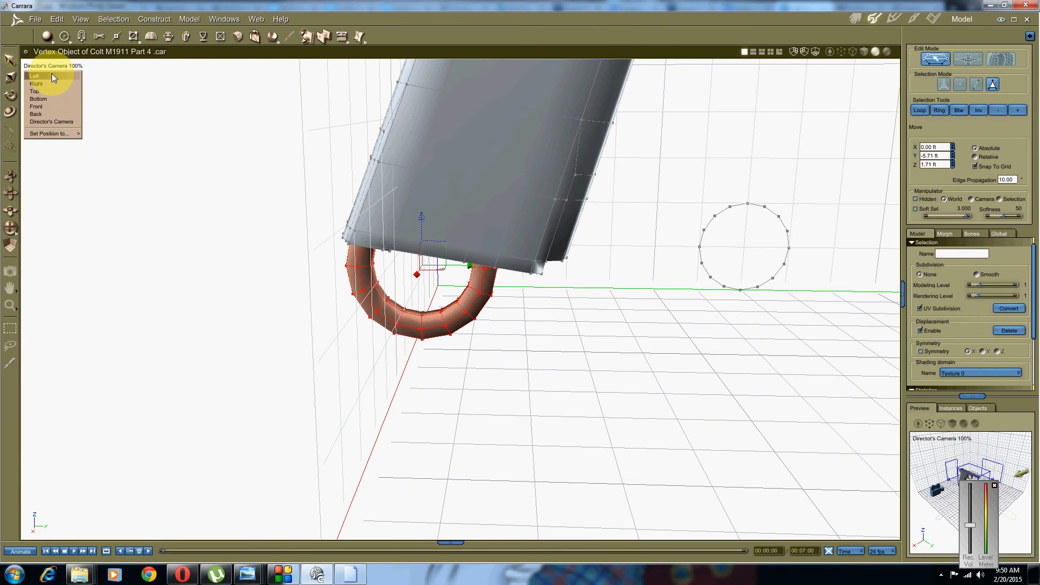
click(51, 75)
middle_drag(103, 249, 432, 267)
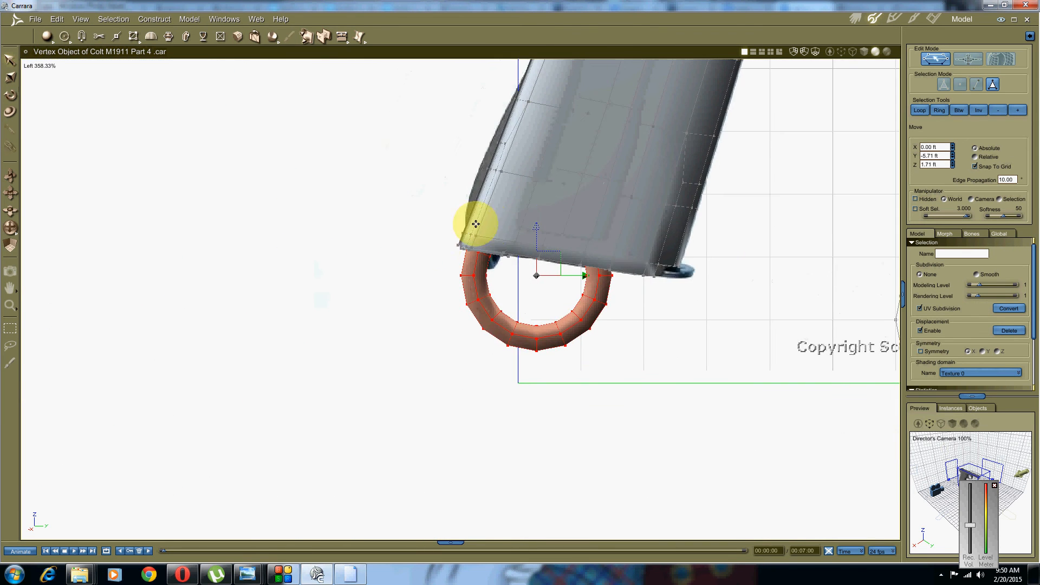
scroll(476, 223, up, 5)
middle_drag(497, 233, 327, 289)
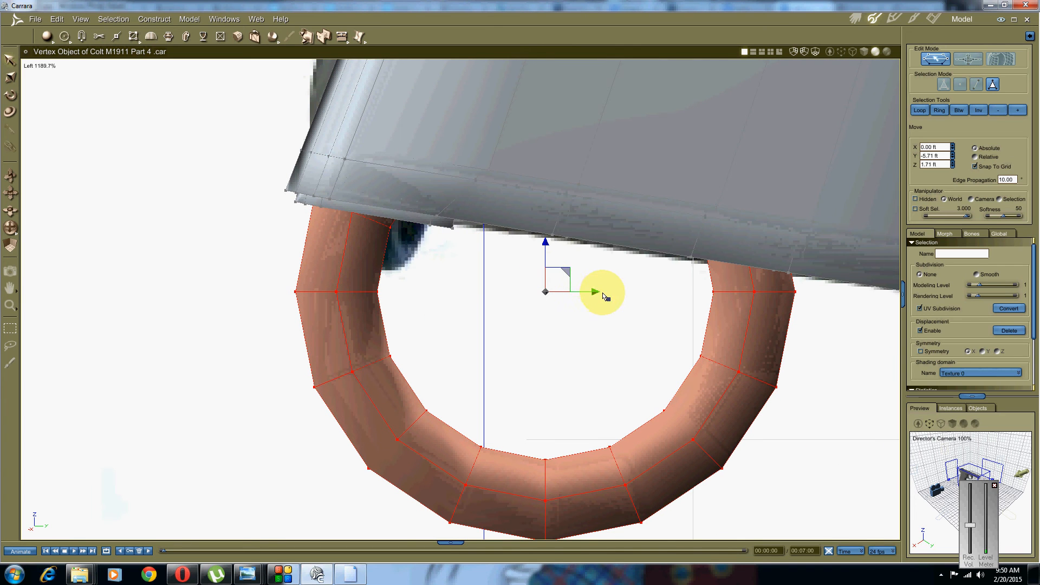
drag(591, 291, 455, 265)
drag(390, 249, 238, 259)
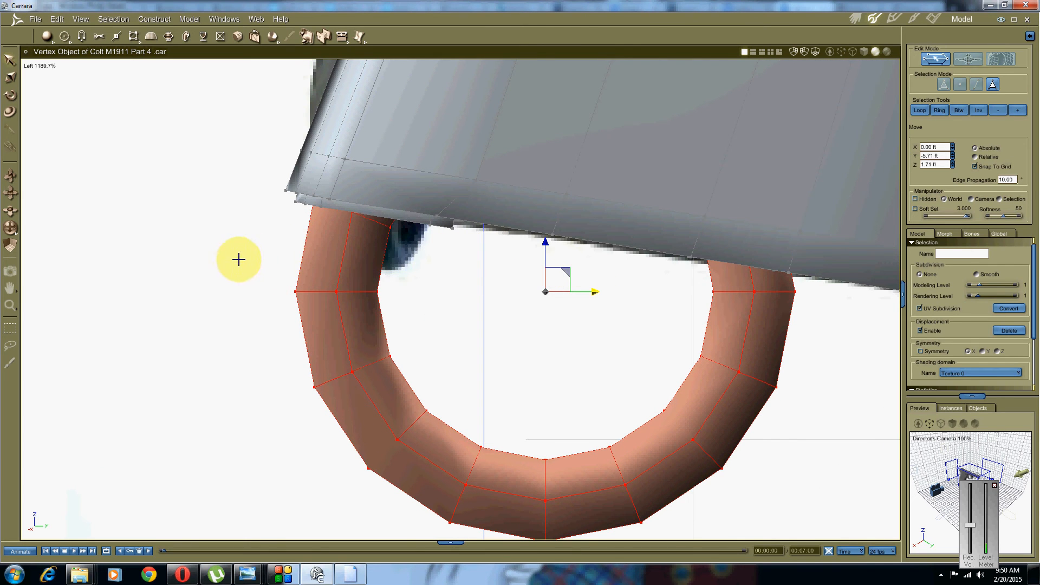
click(974, 168)
drag(585, 293, 412, 231)
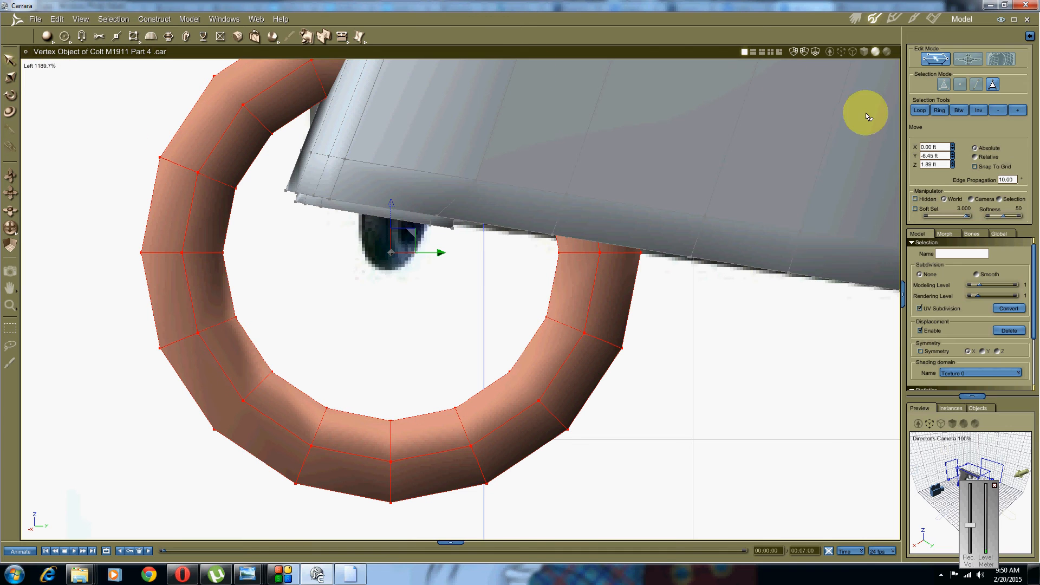
Rotate the selected ring 90° about the Z axis so it stands crosswise beneath the grip
right_click(376, 269)
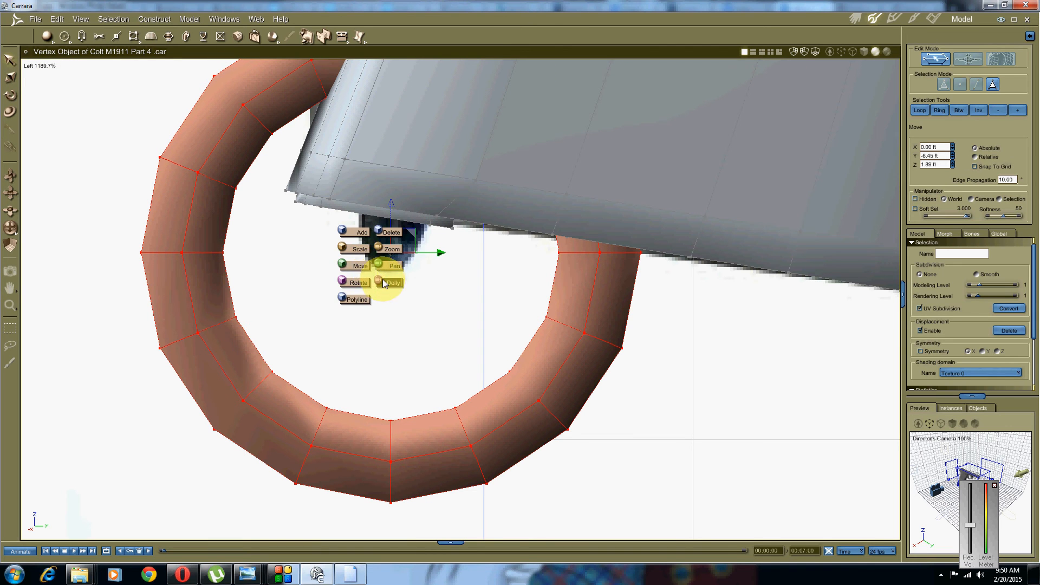
click(360, 282)
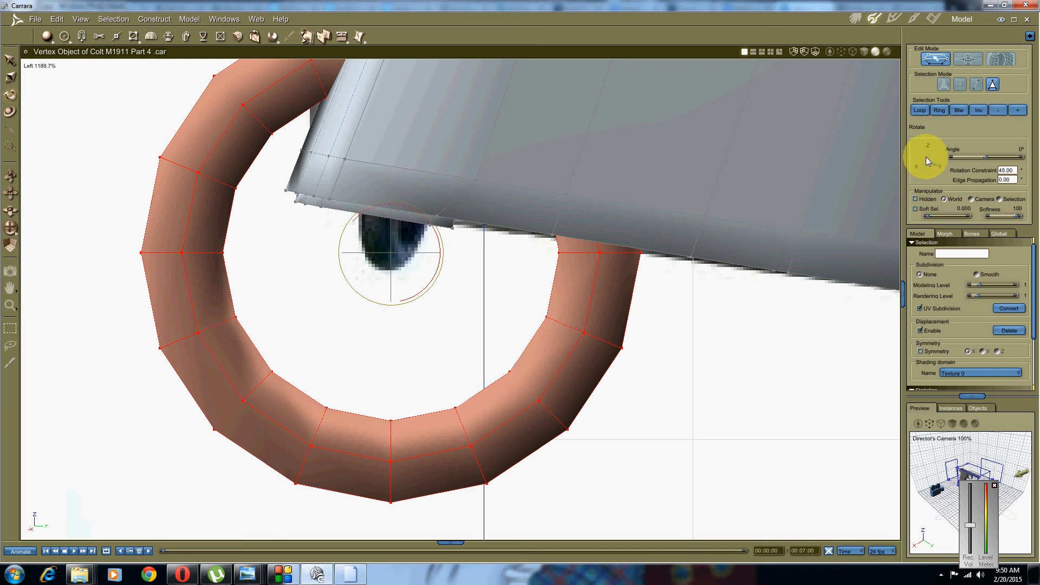
click(1020, 150)
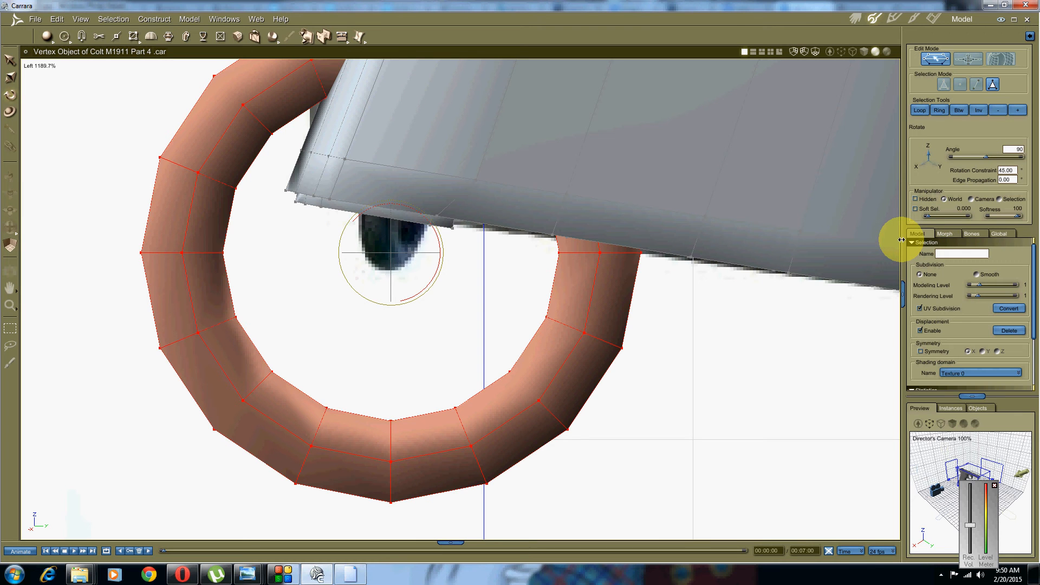
key(Return)
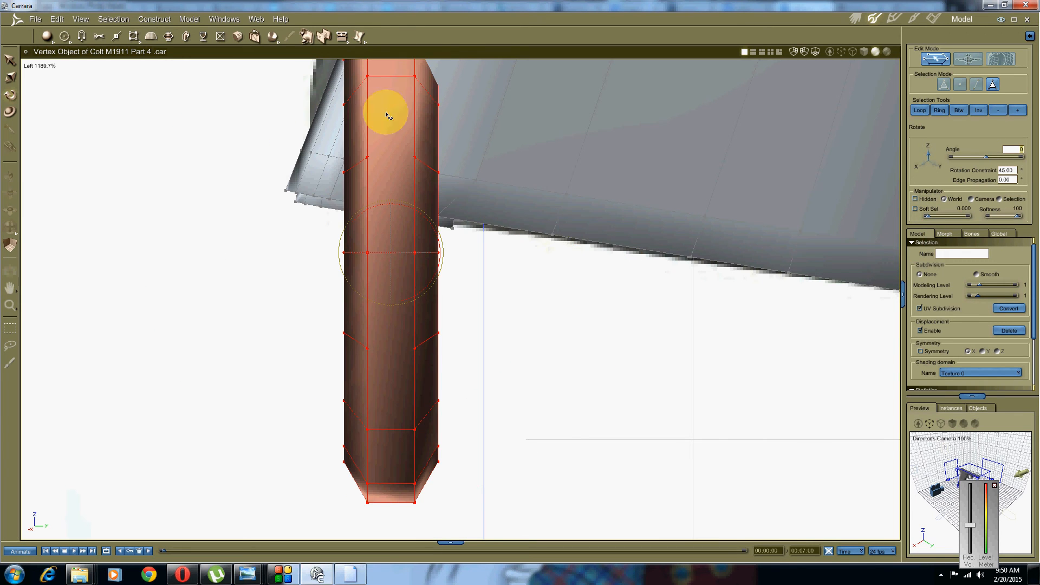
In the Director's Camera view, scale the ring down uniformly to about 0.58 × 0.11 × 0.58 ft
click(40, 66)
click(51, 123)
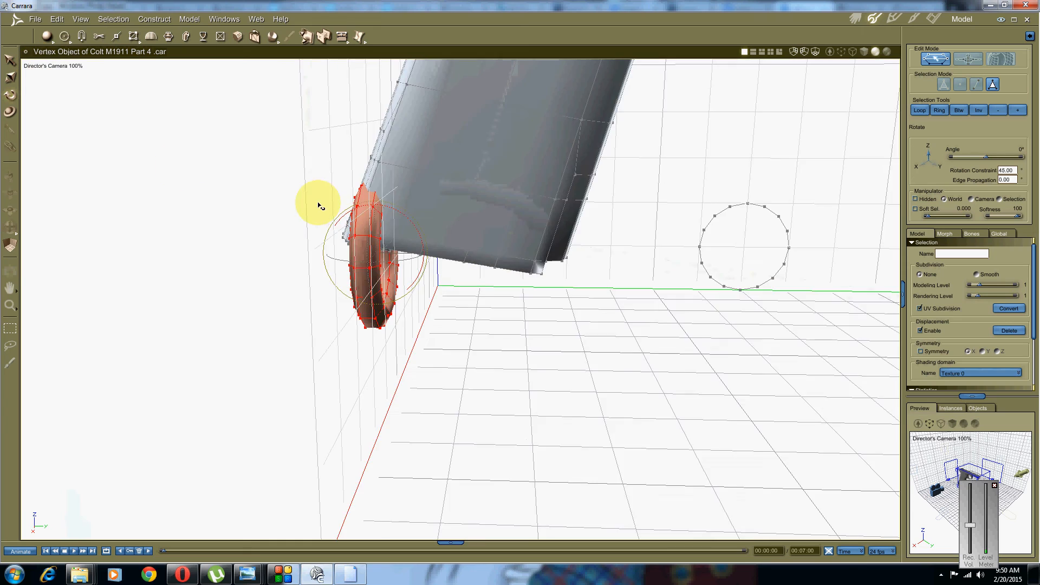
middle_drag(398, 216, 255, 350)
scroll(334, 240, up, 3)
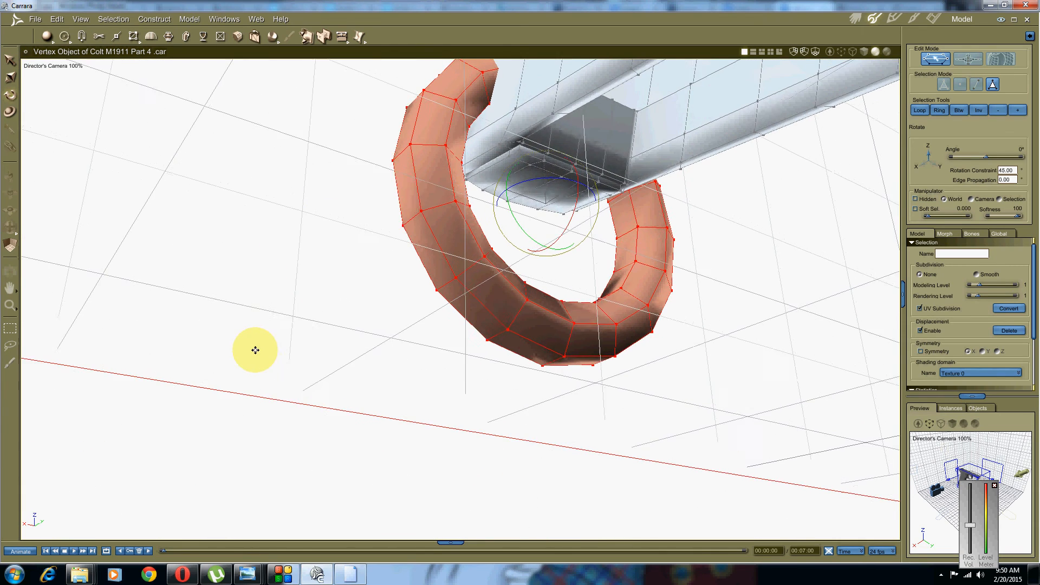
right_click(499, 180)
click(495, 160)
middle_drag(495, 146, 425, 309)
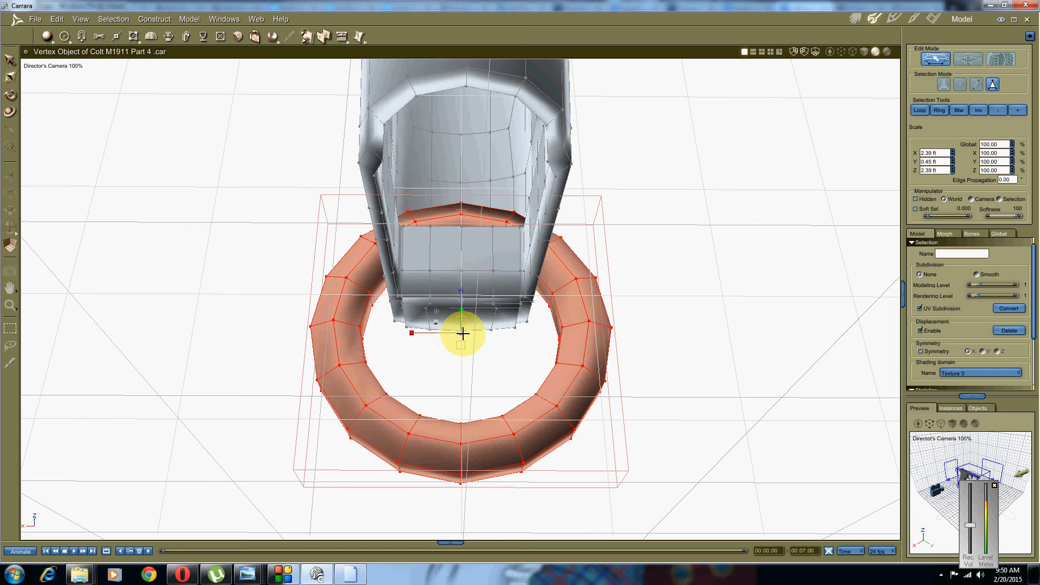
drag(462, 333, 339, 359)
middle_drag(342, 358, 357, 341)
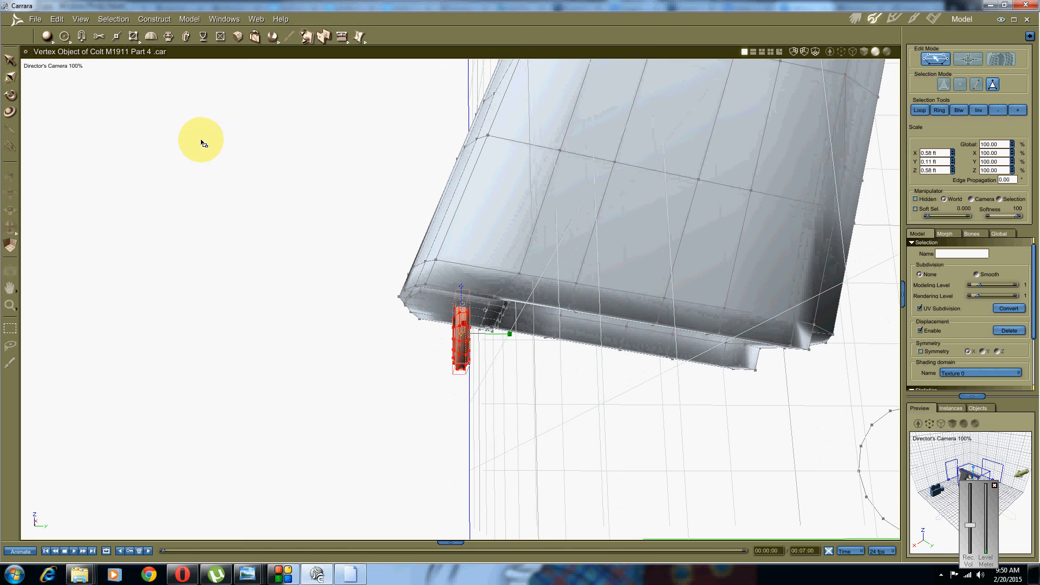
In the Left view, tilt the ring to match the grip's slant and move it to Y -6.54 ft, Z 1.93 ft
click(61, 68)
click(60, 77)
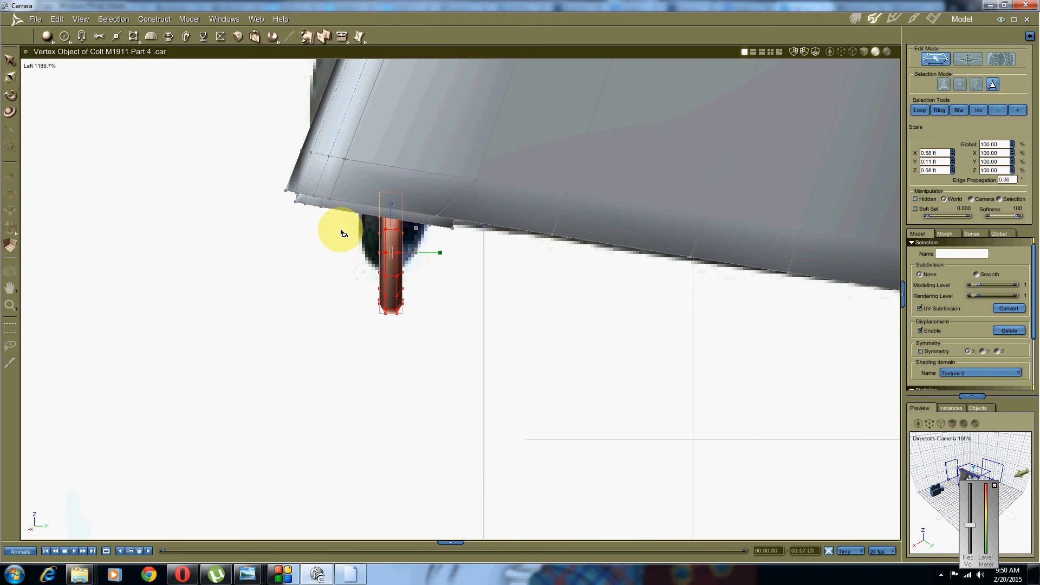
click(11, 94)
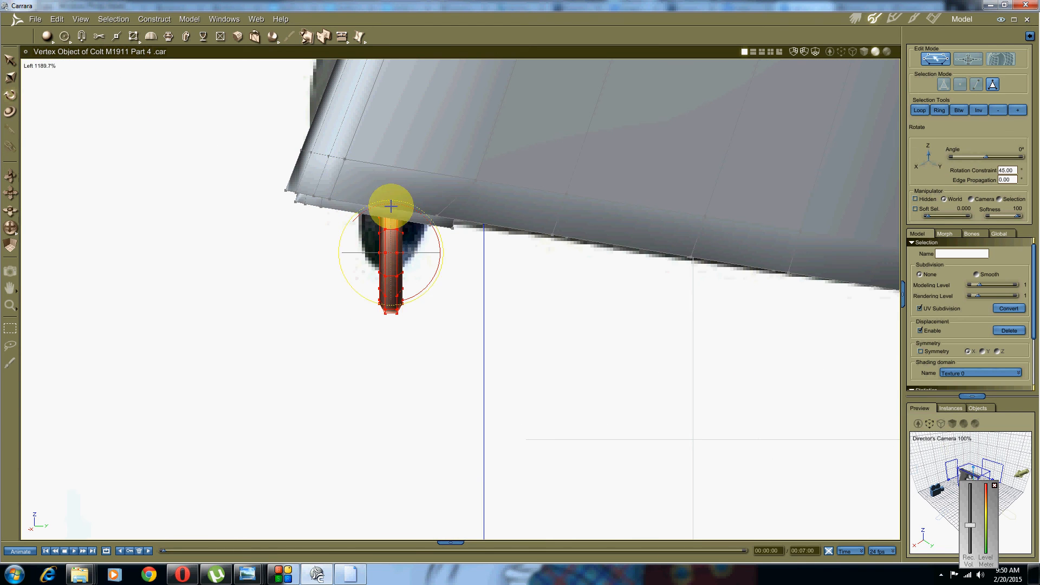
drag(415, 210, 386, 227)
click(9, 77)
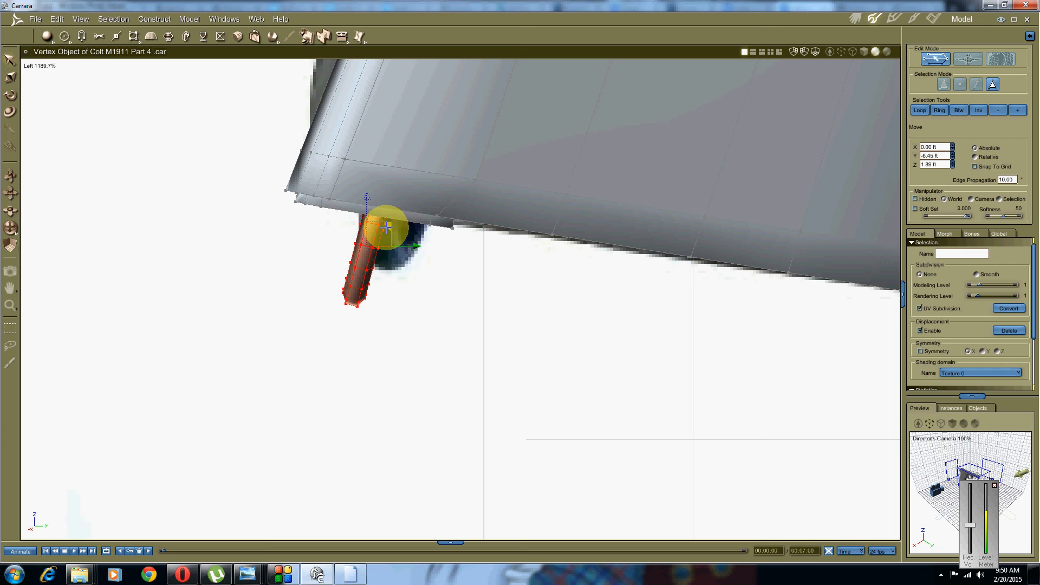
click(35, 71)
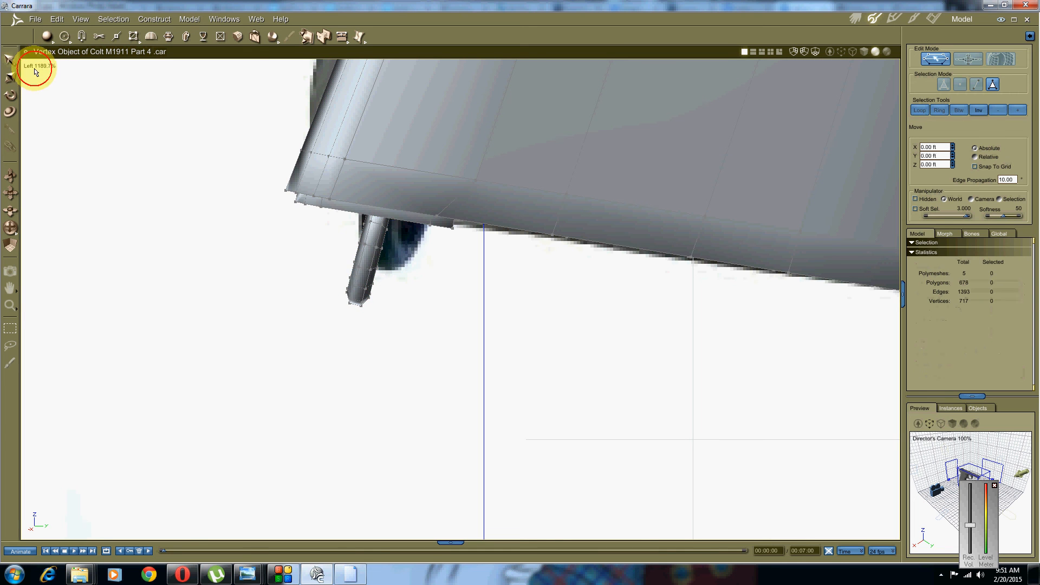
Reselect the whole ring in the Director's Camera view and enlarge it uniformly to about 0.87 × 0.34 × 0.86 ft
click(35, 66)
click(60, 124)
middle_drag(291, 236, 527, 379)
scroll(502, 356, up, 5)
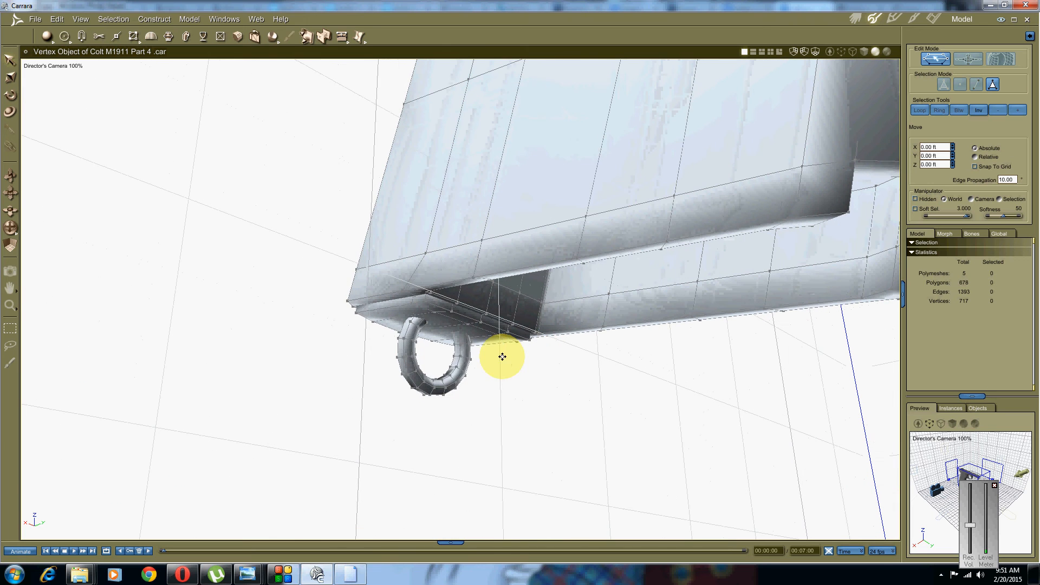
double_click(421, 363)
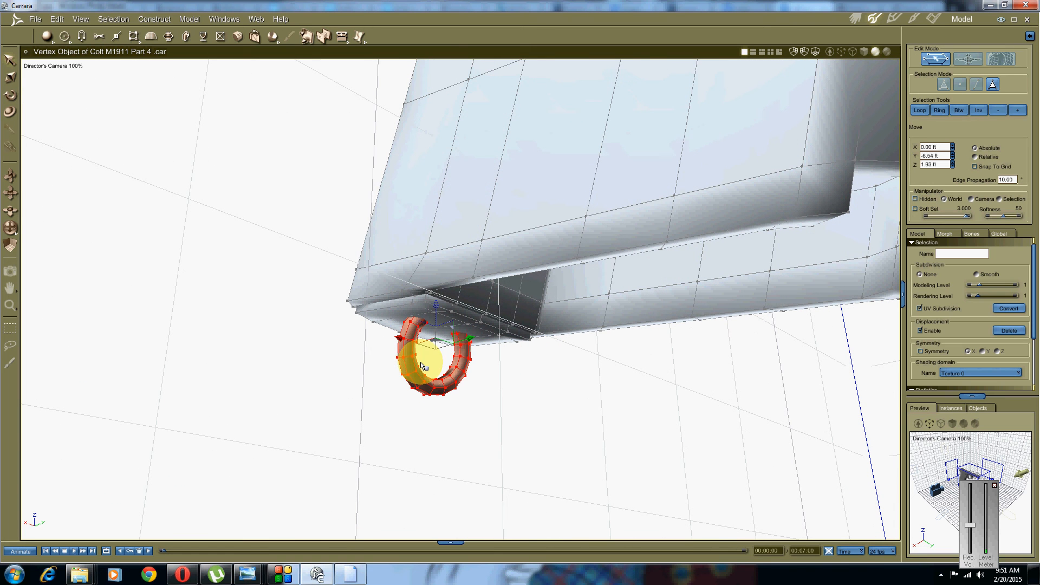
click(9, 77)
drag(438, 348, 500, 322)
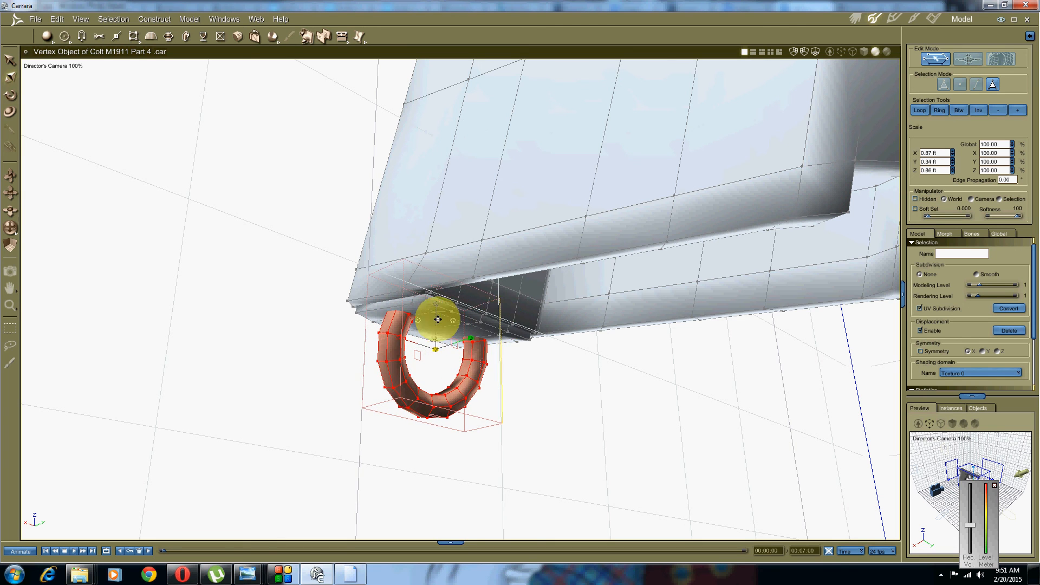
scroll(332, 283, down, 5)
middle_drag(332, 353, 379, 423)
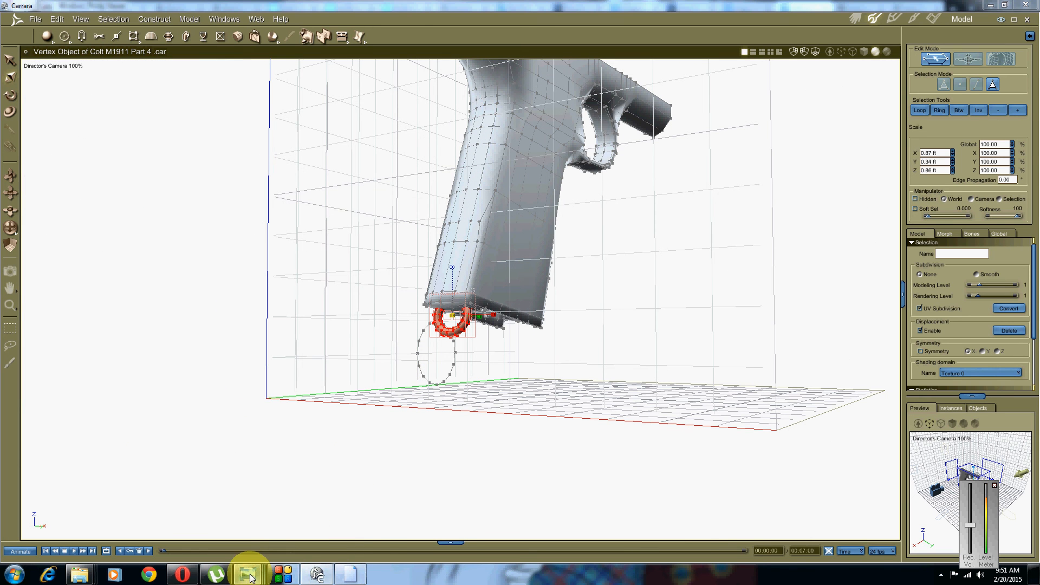
Check the pistol photo in Windows Photo Viewer, return to Carrara and scale the ring down to about 0.78 × 0.30 × 0.77 ft
mouse_move(248, 573)
click(563, 514)
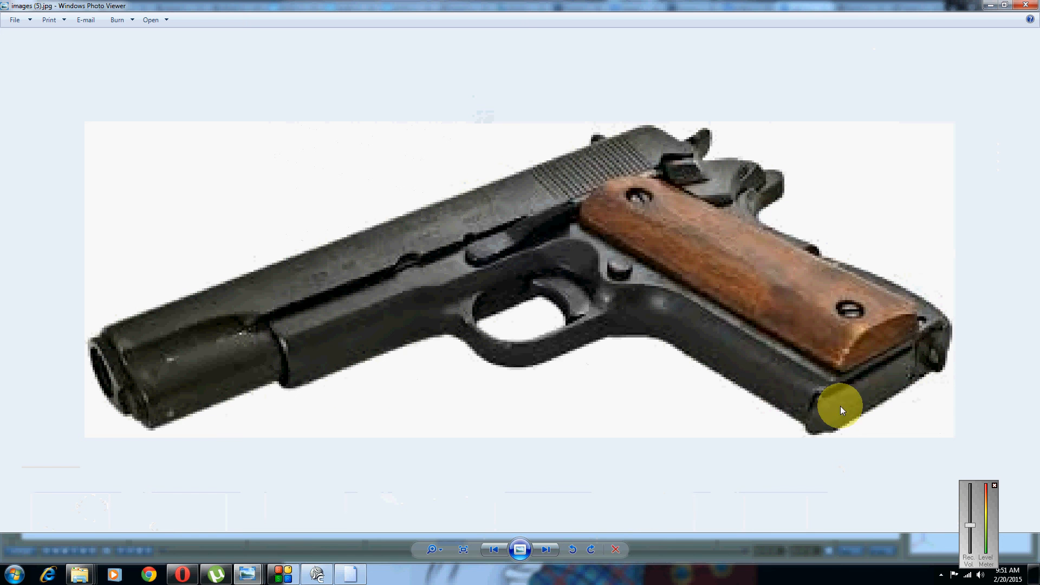
click(318, 580)
middle_drag(533, 327, 503, 334)
scroll(506, 336, up, 4)
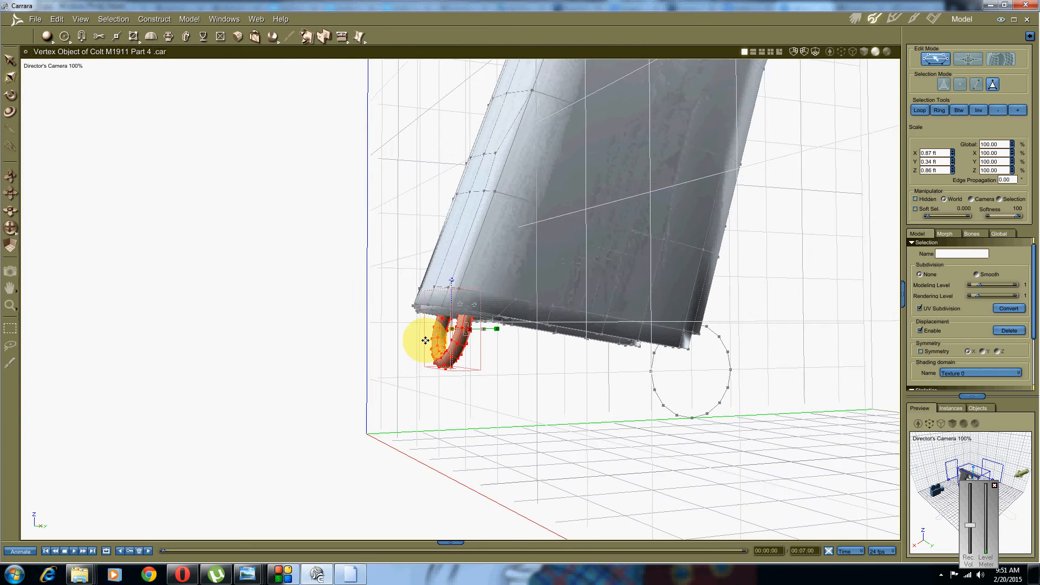
middle_drag(425, 340, 453, 328)
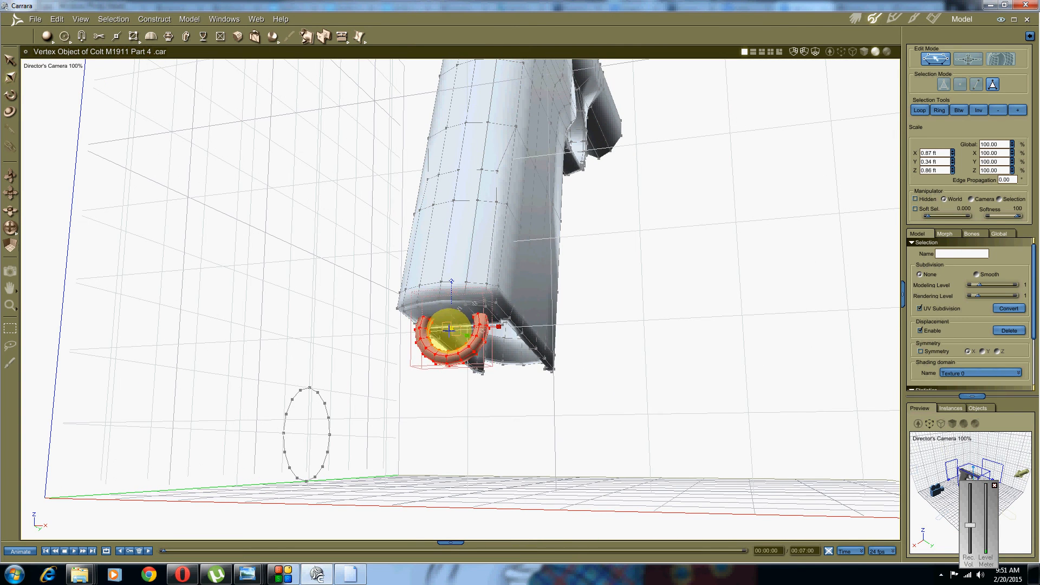
middle_drag(546, 323, 497, 349)
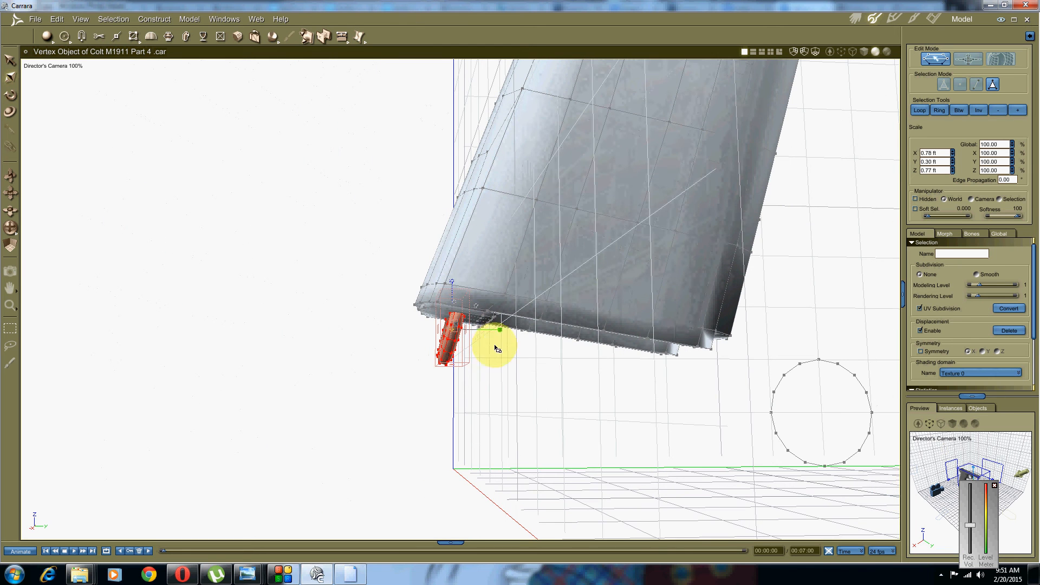
Move the ring up along the Z axis to 1.99 ft so its upper part sinks into the grip's base
click(1000, 199)
middle_drag(578, 306, 633, 282)
right_click(480, 333)
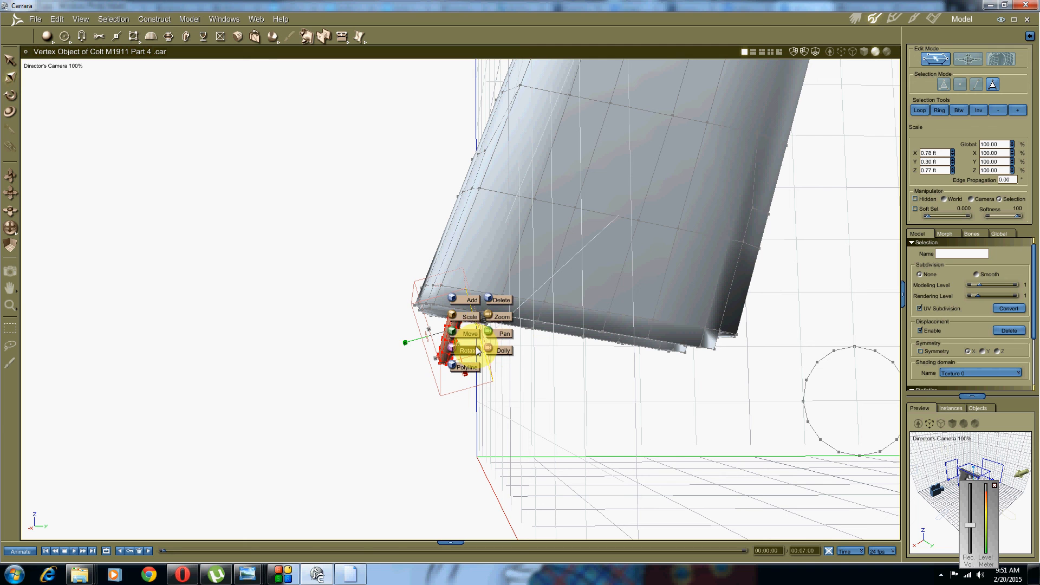
click(469, 334)
middle_drag(483, 353, 567, 357)
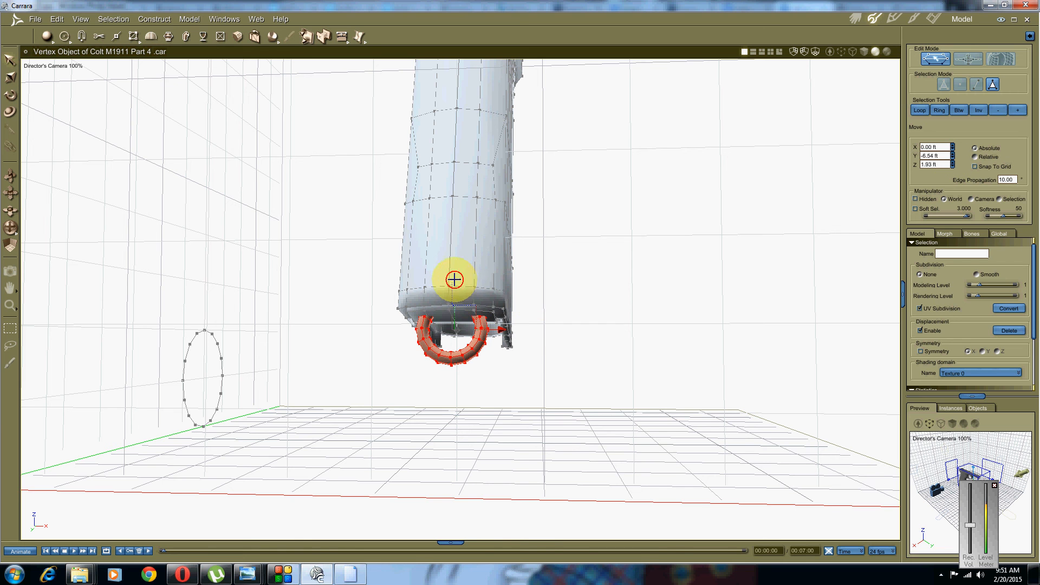
middle_drag(581, 273, 498, 314)
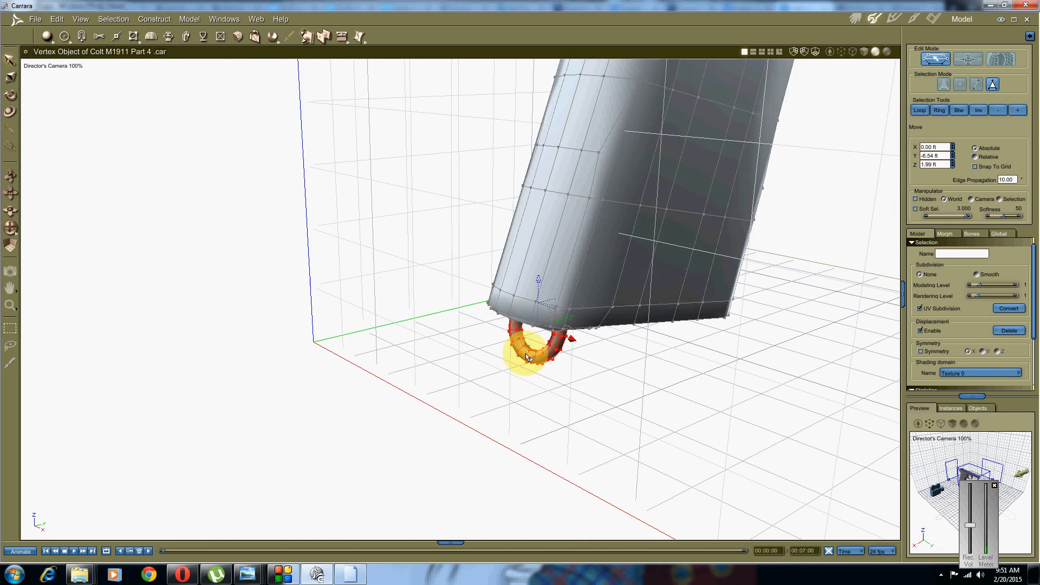
click(989, 6)
click(987, 8)
click(983, 8)
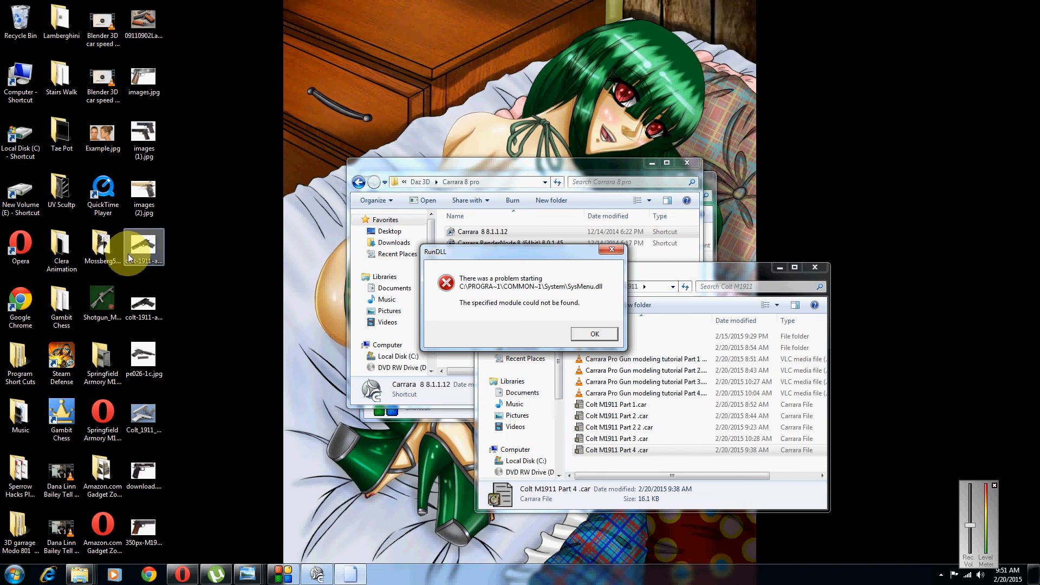
click(317, 576)
middle_drag(297, 524, 368, 516)
click(284, 573)
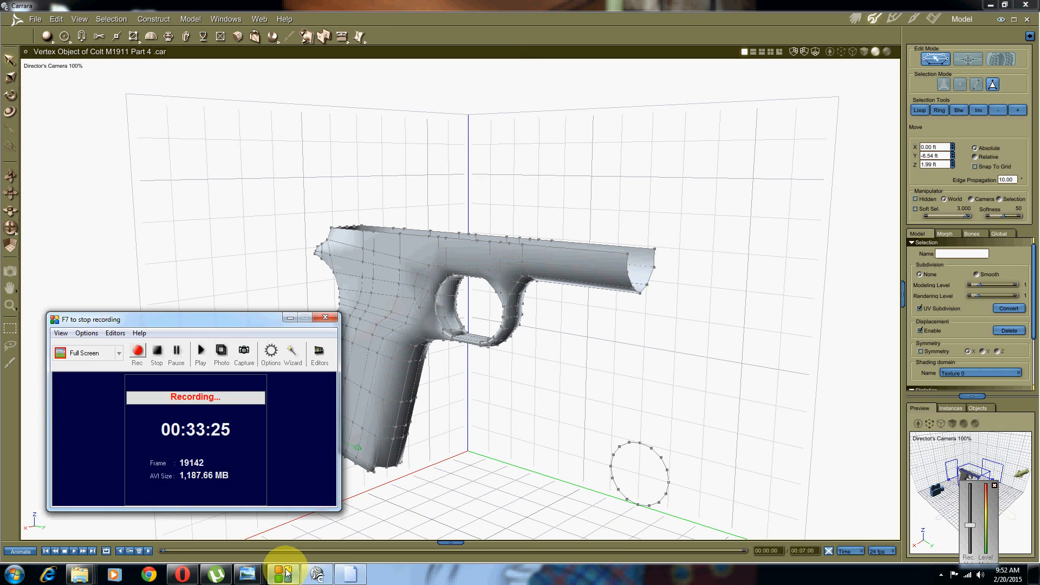
click(283, 573)
middle_drag(302, 453, 326, 469)
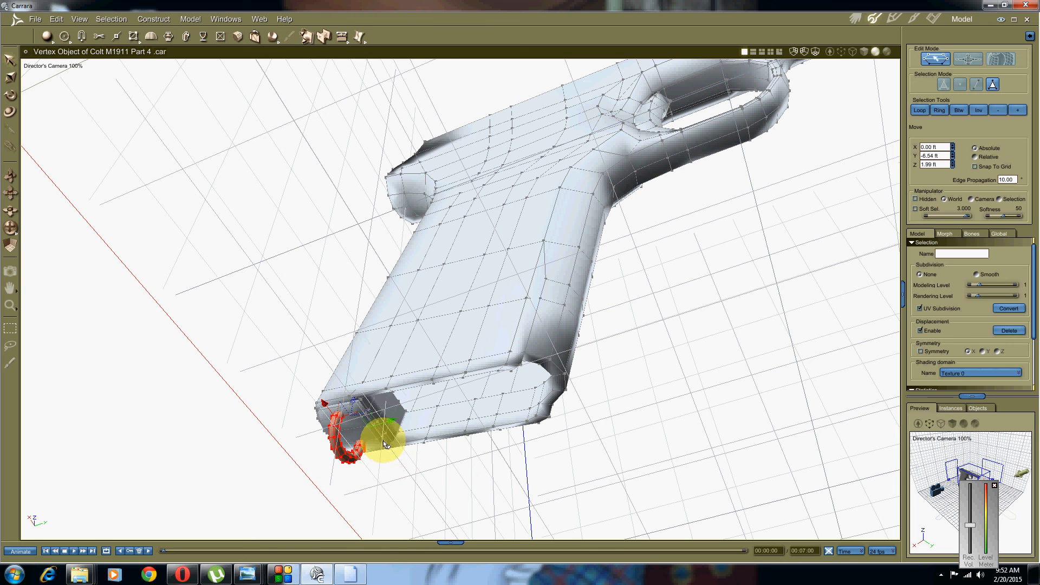
middle_drag(367, 380, 430, 357)
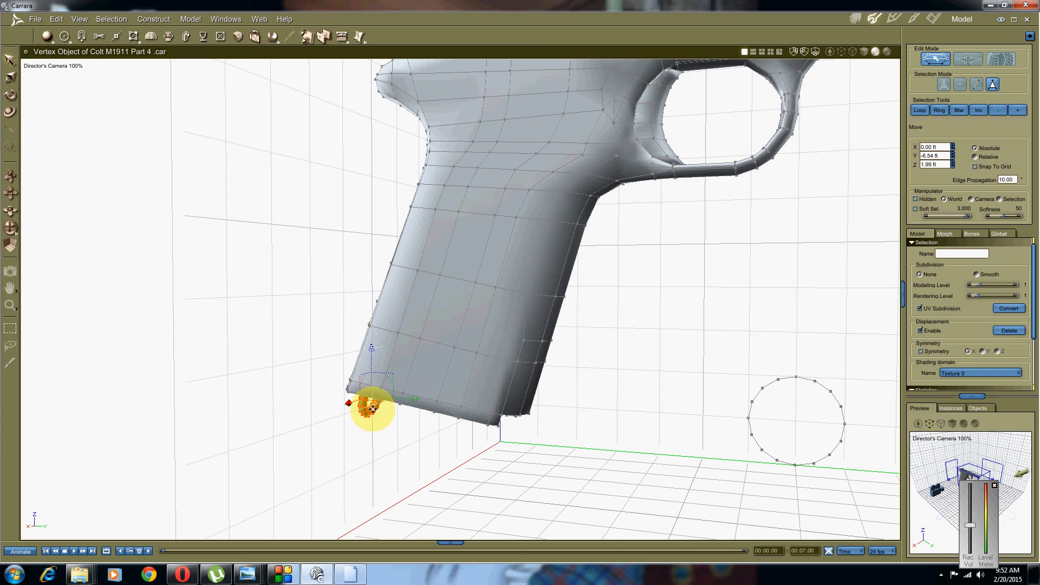
middle_drag(367, 408, 464, 367)
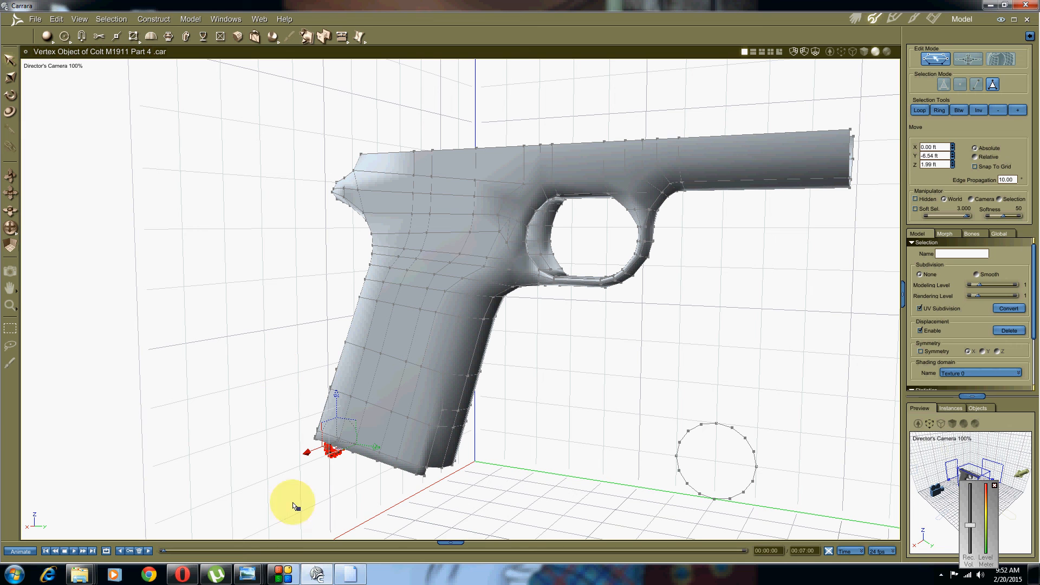
click(286, 575)
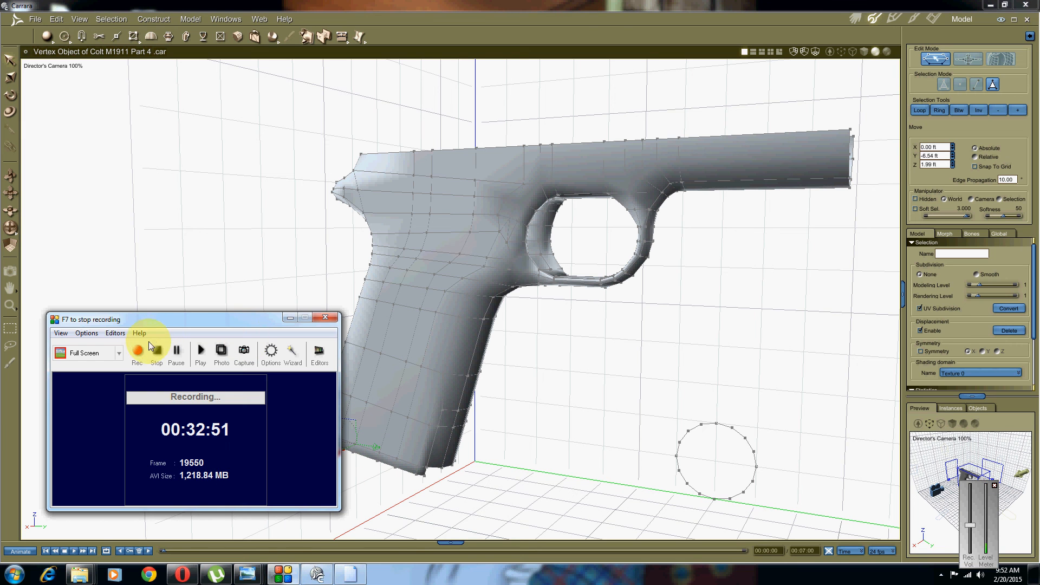